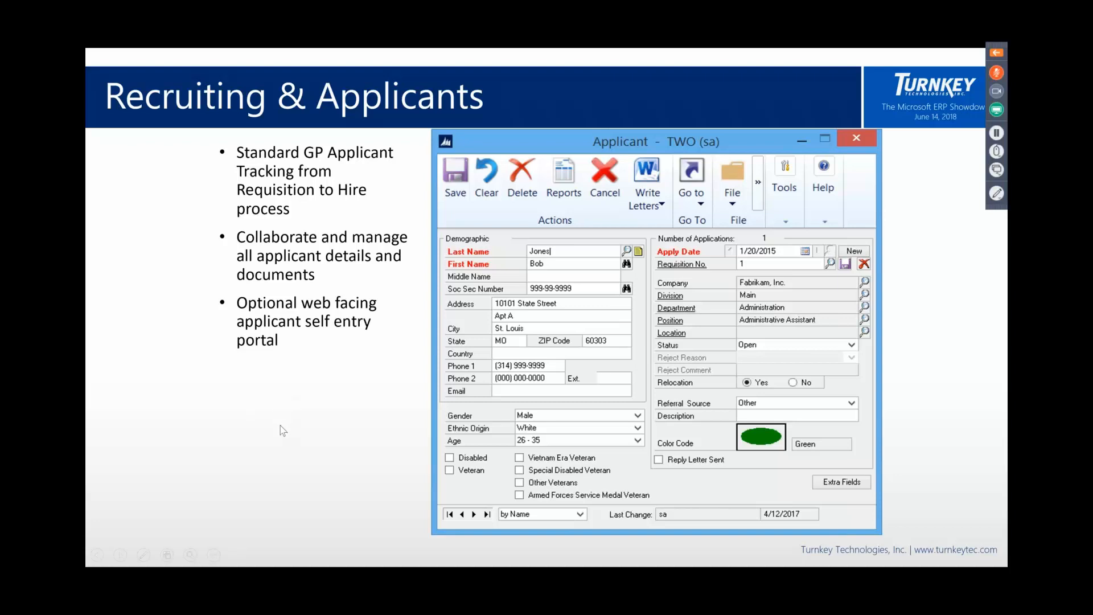
click(280, 426)
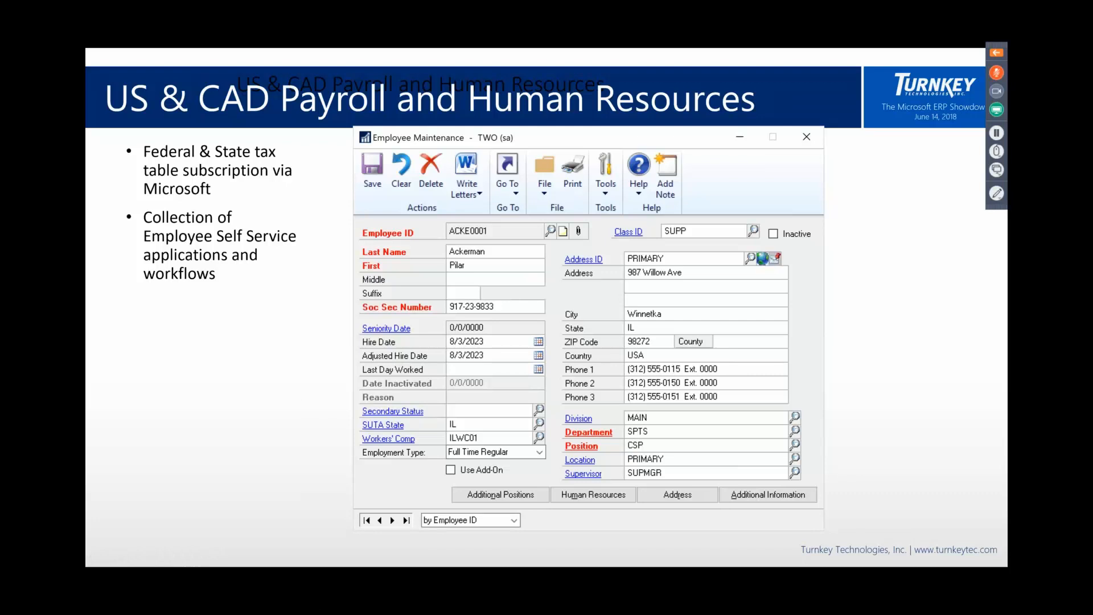
click(498, 409)
click(498, 408)
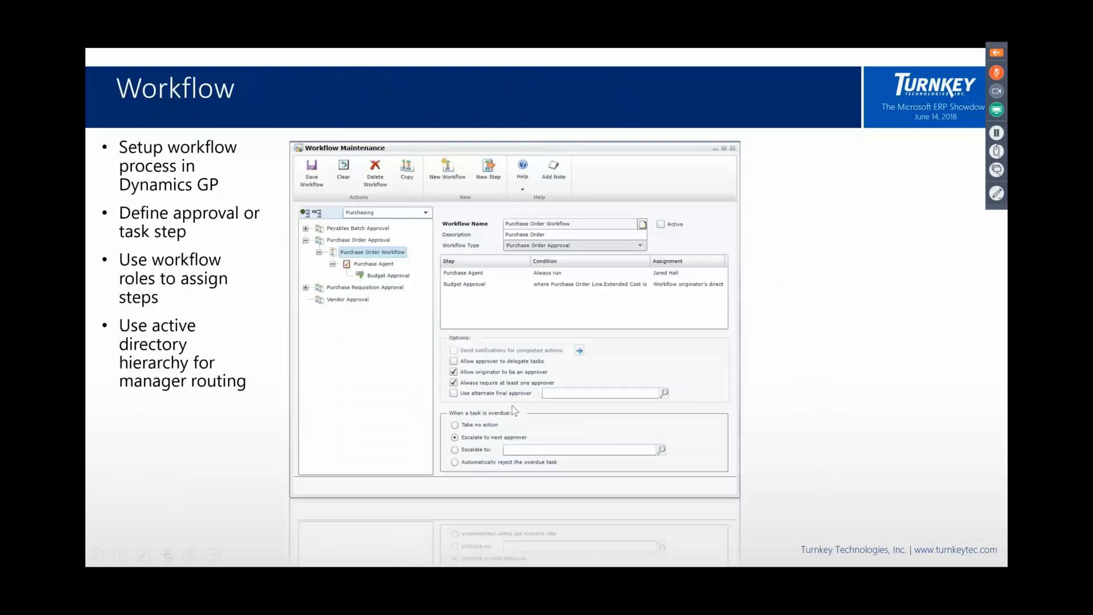
key(Left)
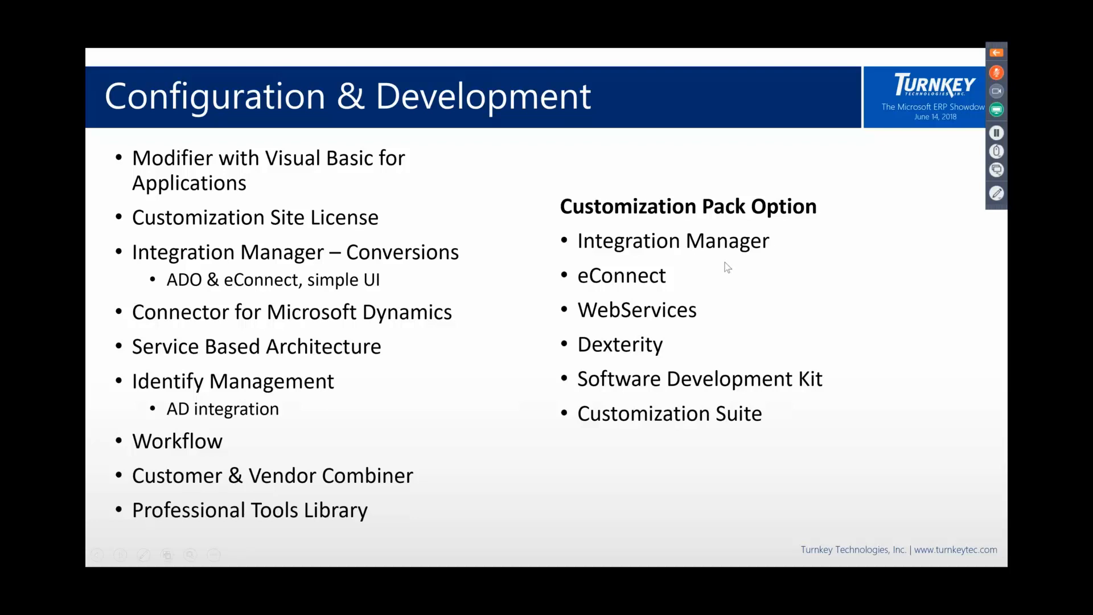
click(633, 370)
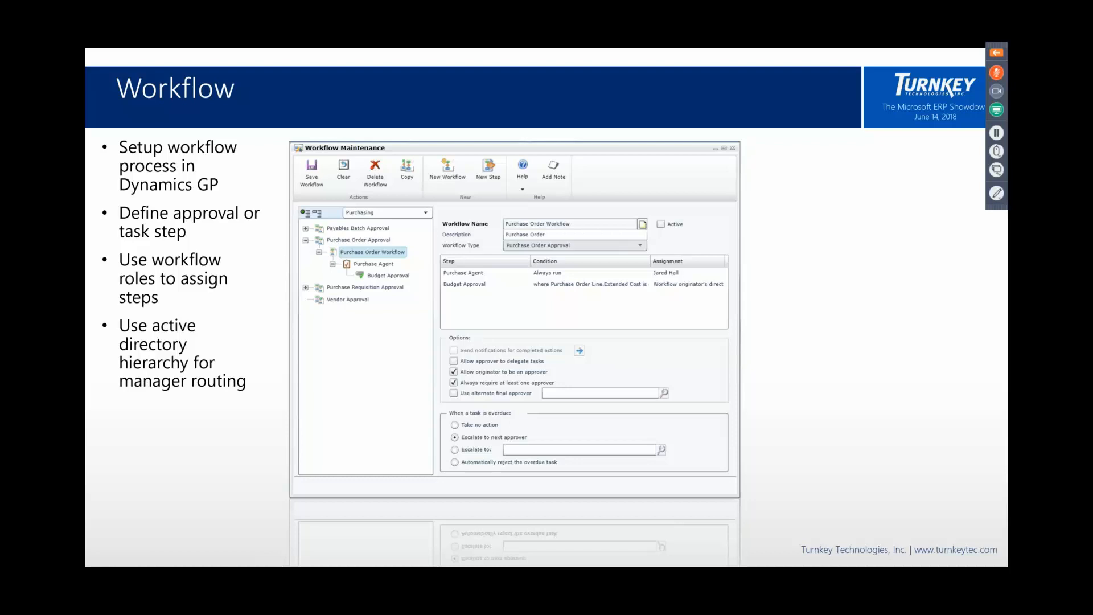
click(474, 331)
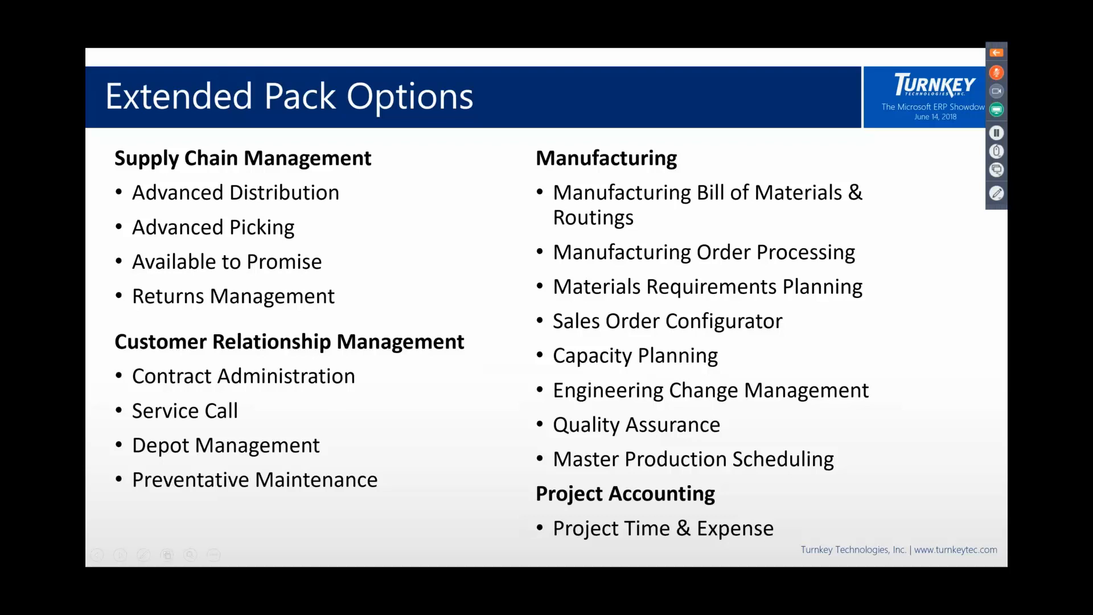
click(237, 425)
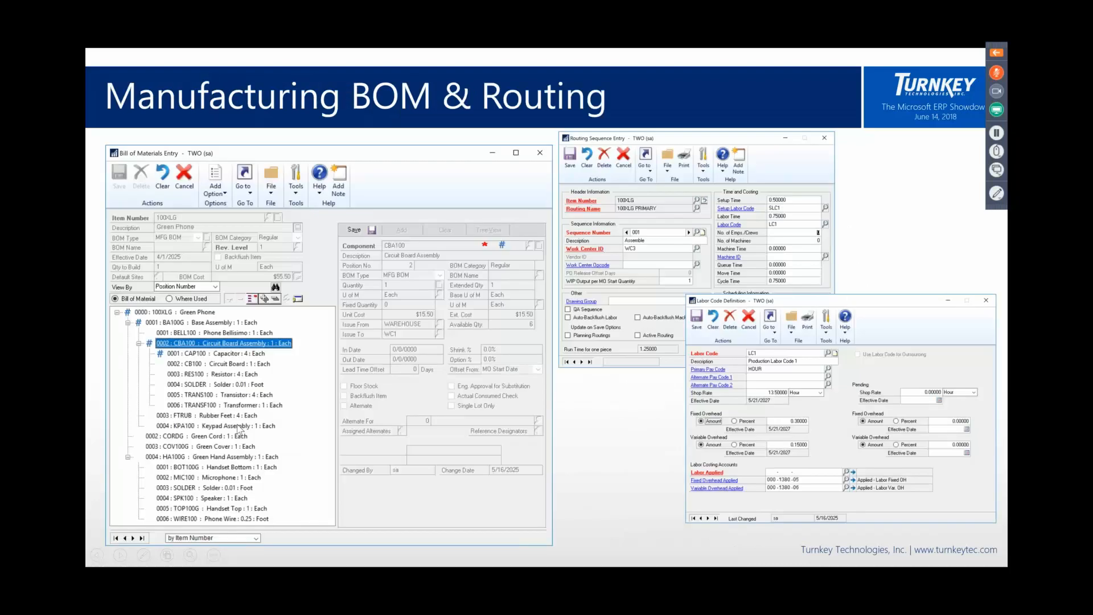
click(238, 429)
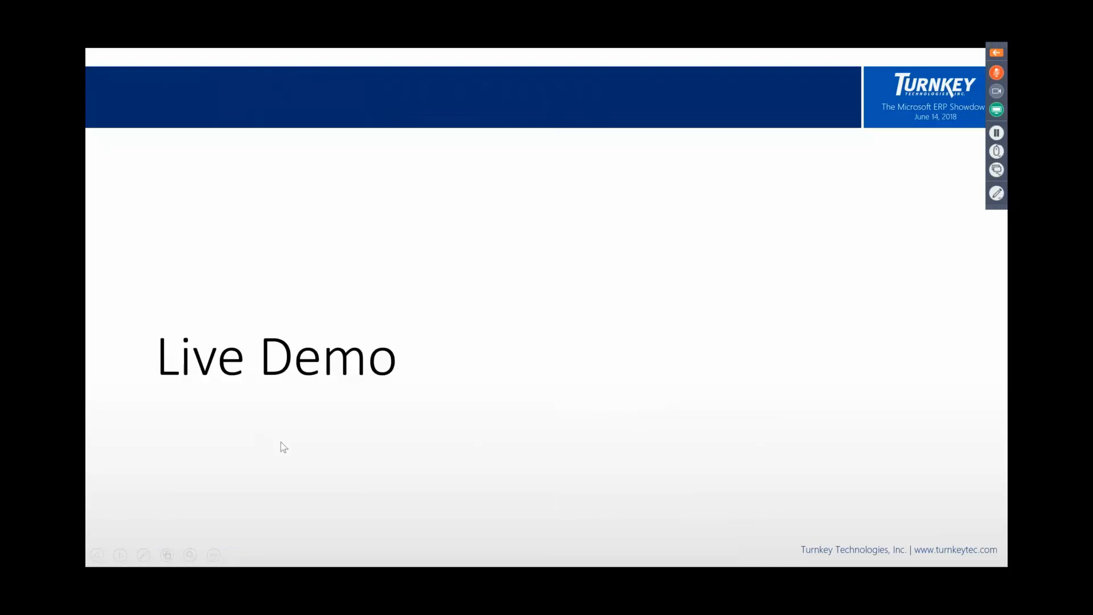
- End the slide show, switch to Microsoft Dynamics GP and maximize its window
key(Escape)
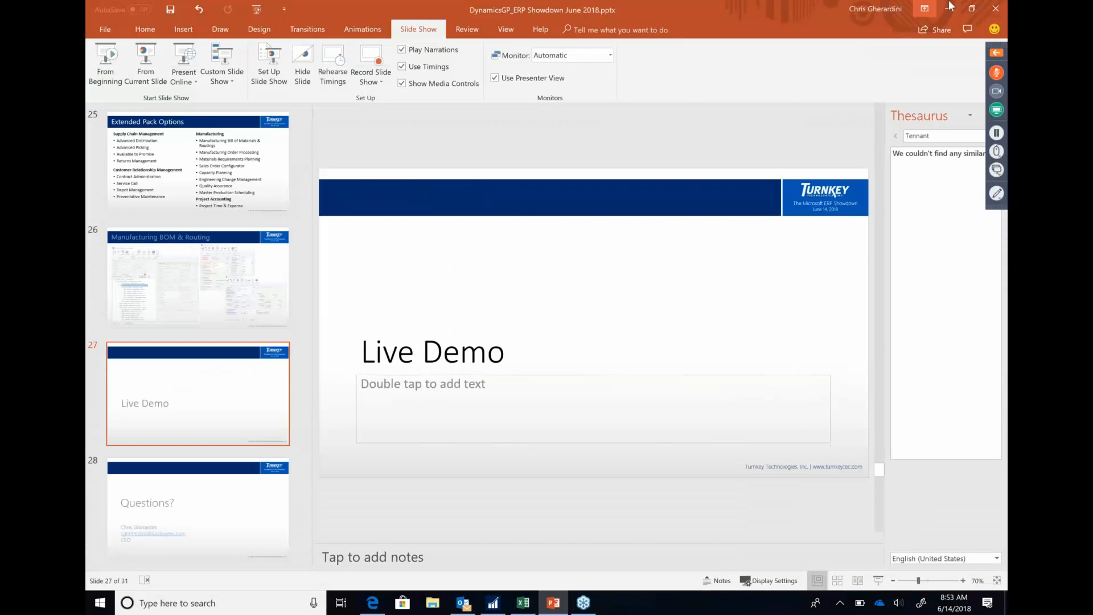
click(949, 7)
key(alt+Tab)
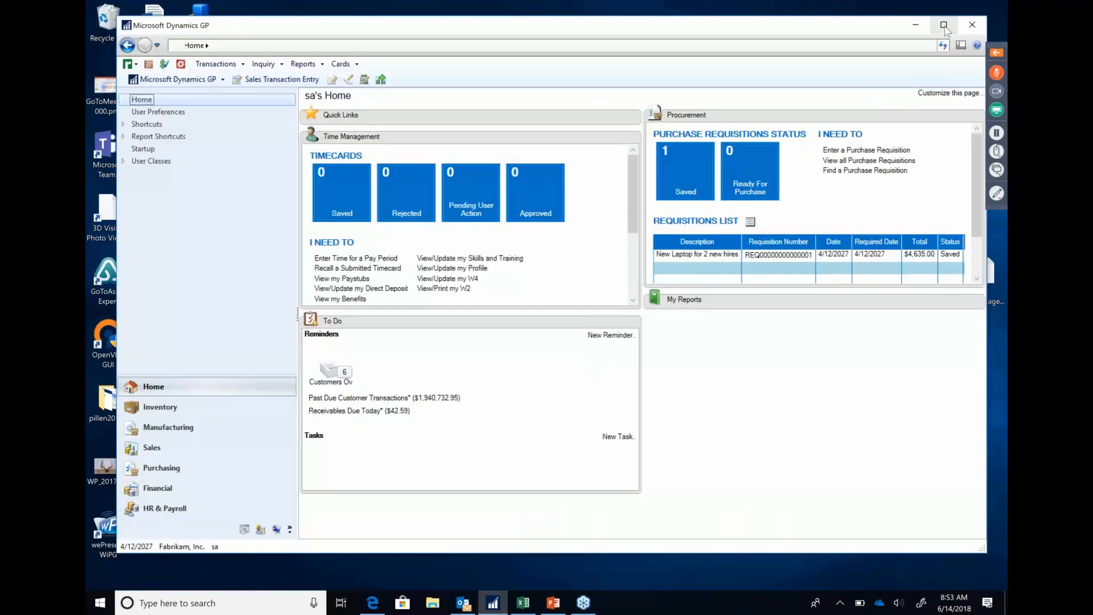
click(944, 25)
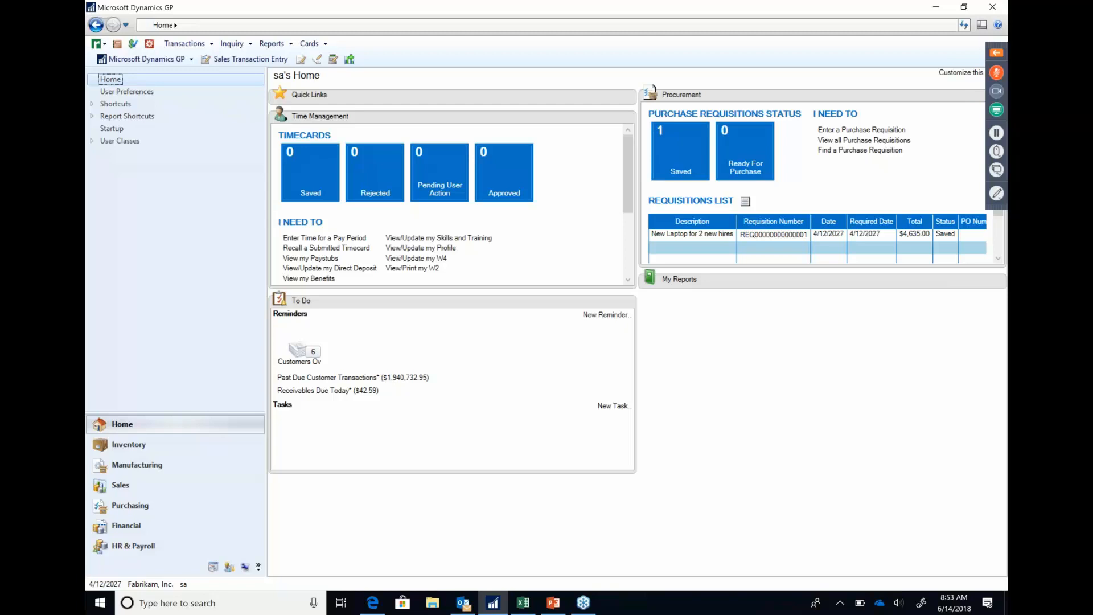
- Open the home page customization and examine the To Do reminder preferences beside it, then close the reminder preferences
click(961, 73)
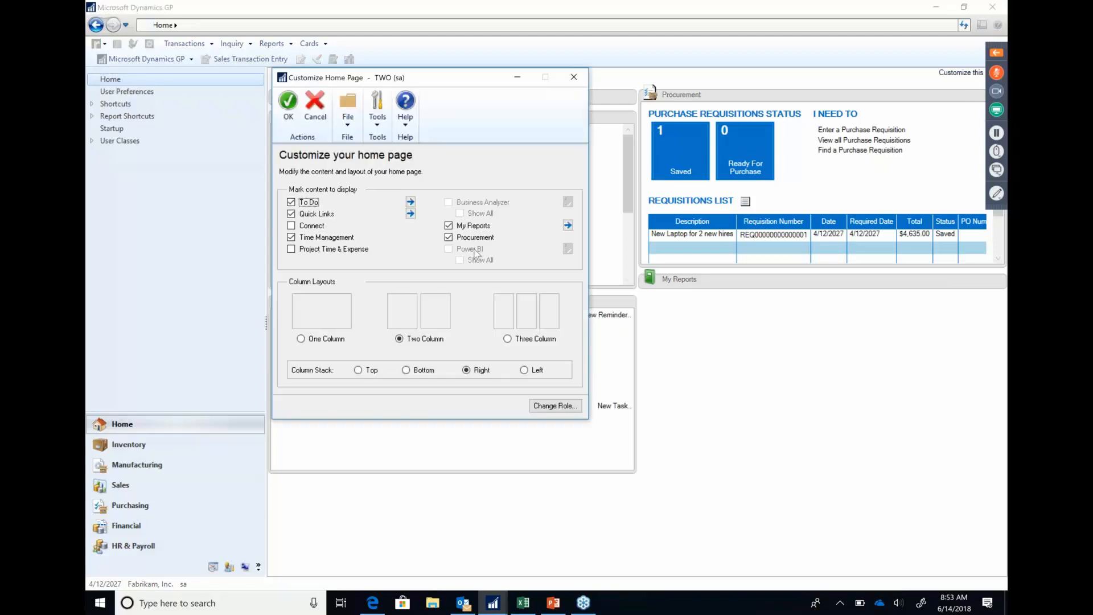
click(410, 202)
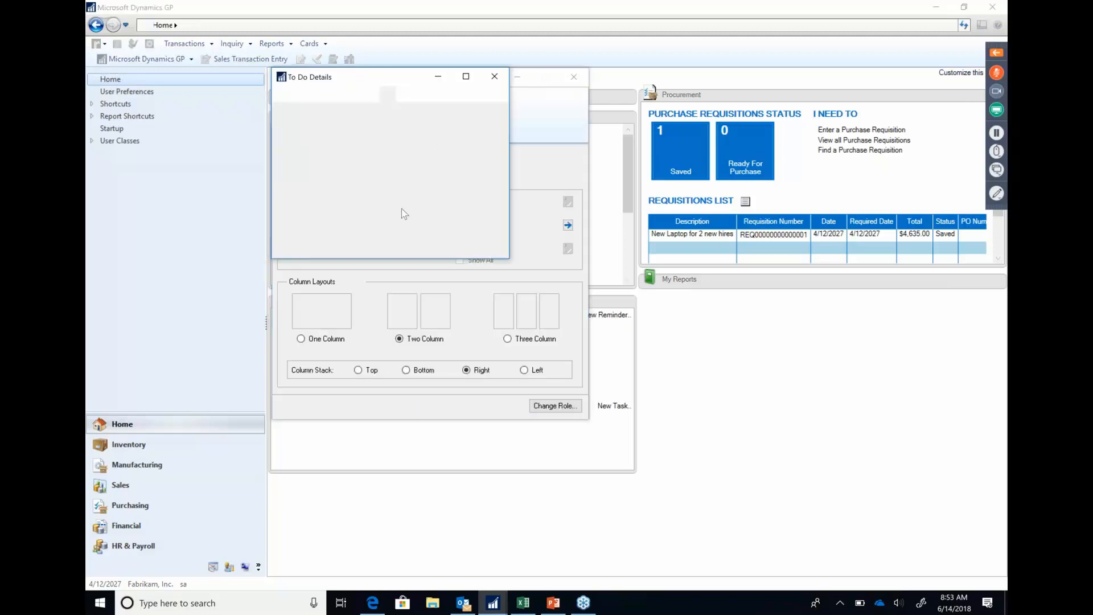
click(488, 196)
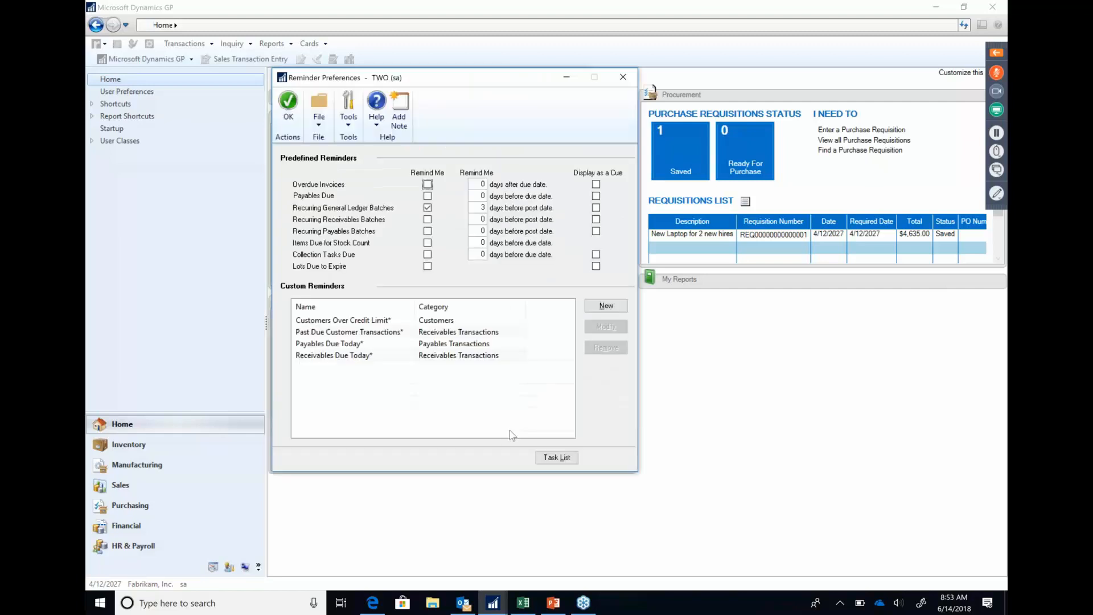
drag(452, 79, 774, 100)
drag(491, 87, 566, 121)
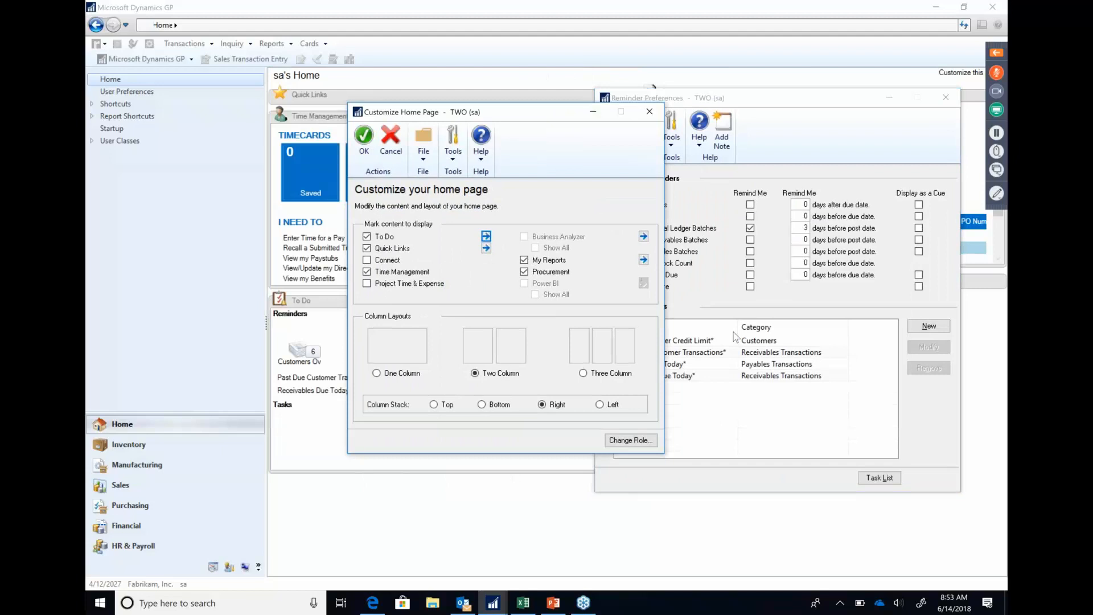
drag(733, 332, 839, 313)
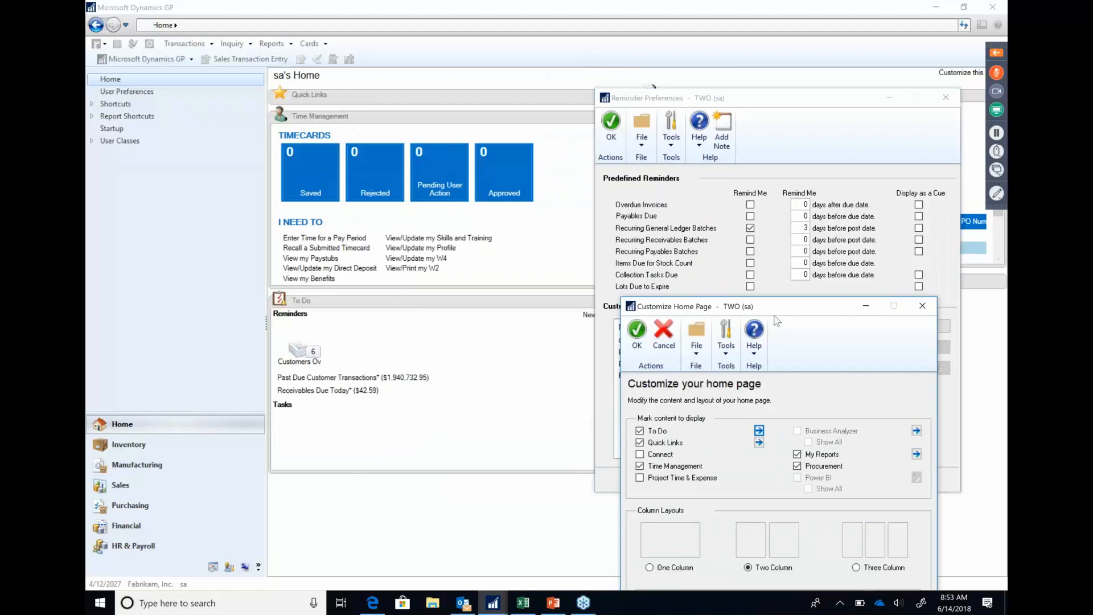
drag(839, 105, 820, 85)
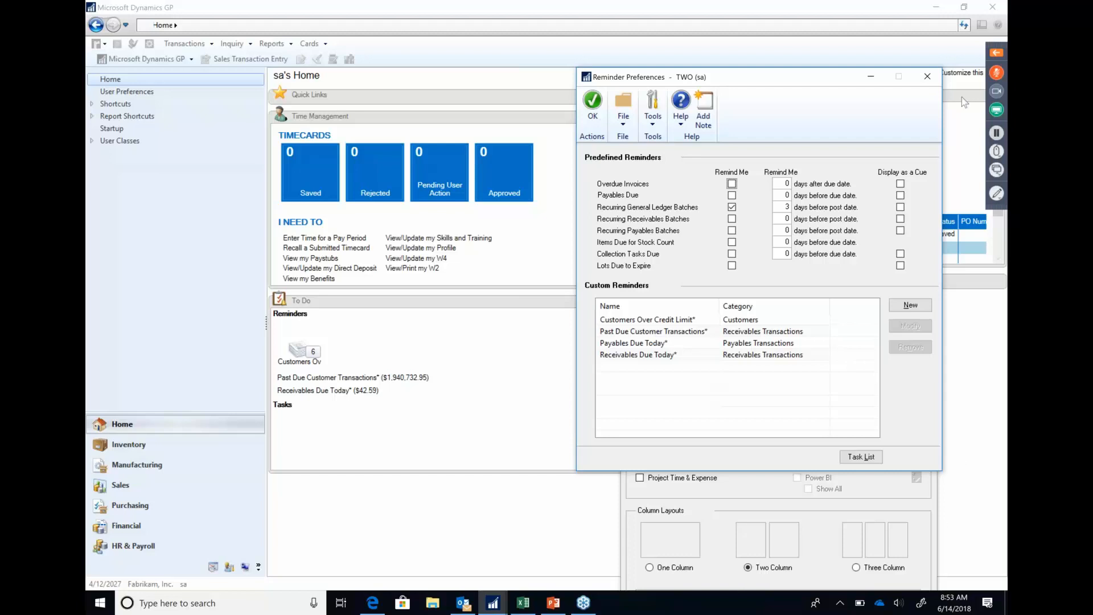
click(927, 76)
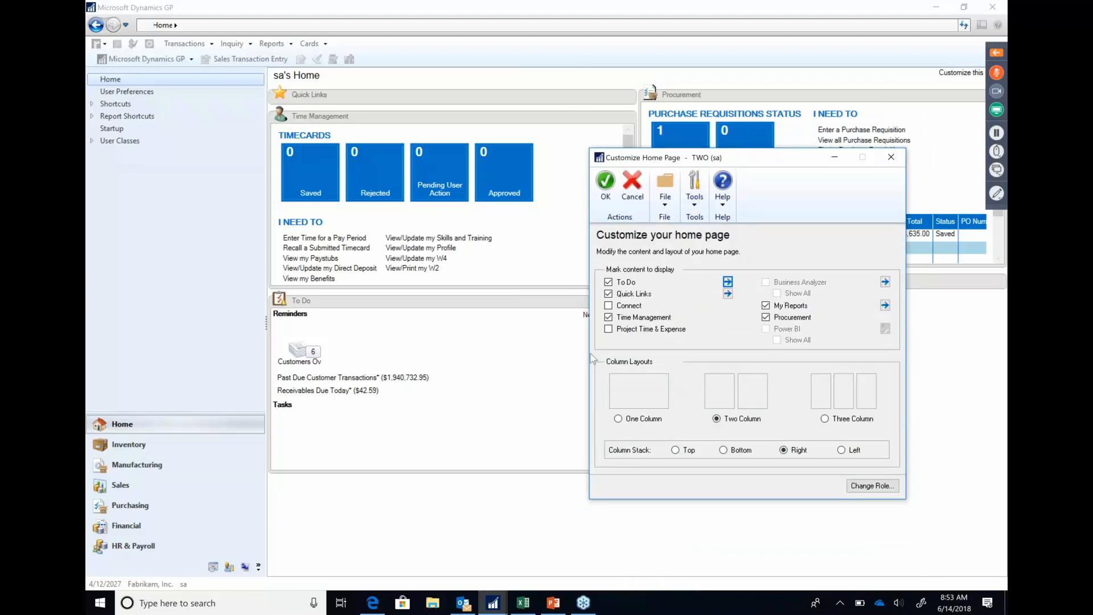
- Try hiding Time Management from the home page and view the My Reports list, then close the customization without saving
click(608, 317)
click(885, 305)
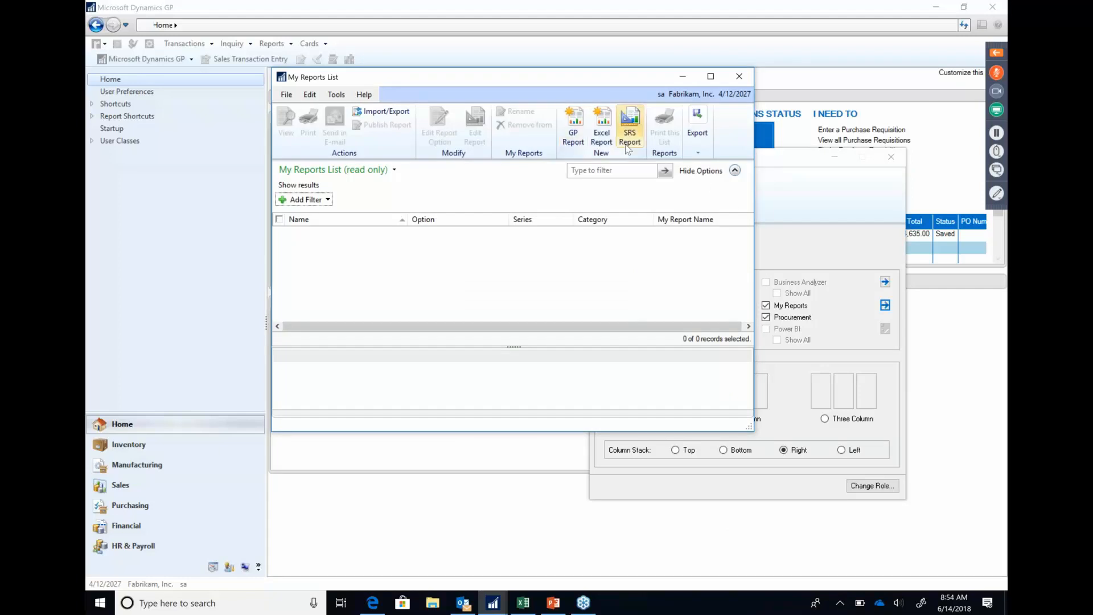
click(739, 76)
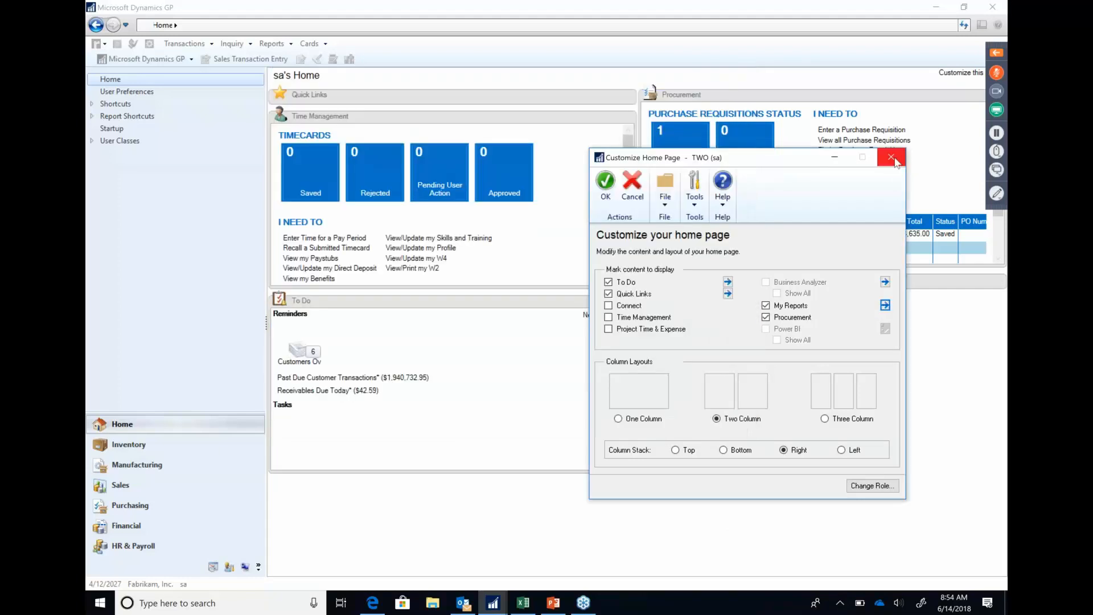
click(891, 157)
click(561, 340)
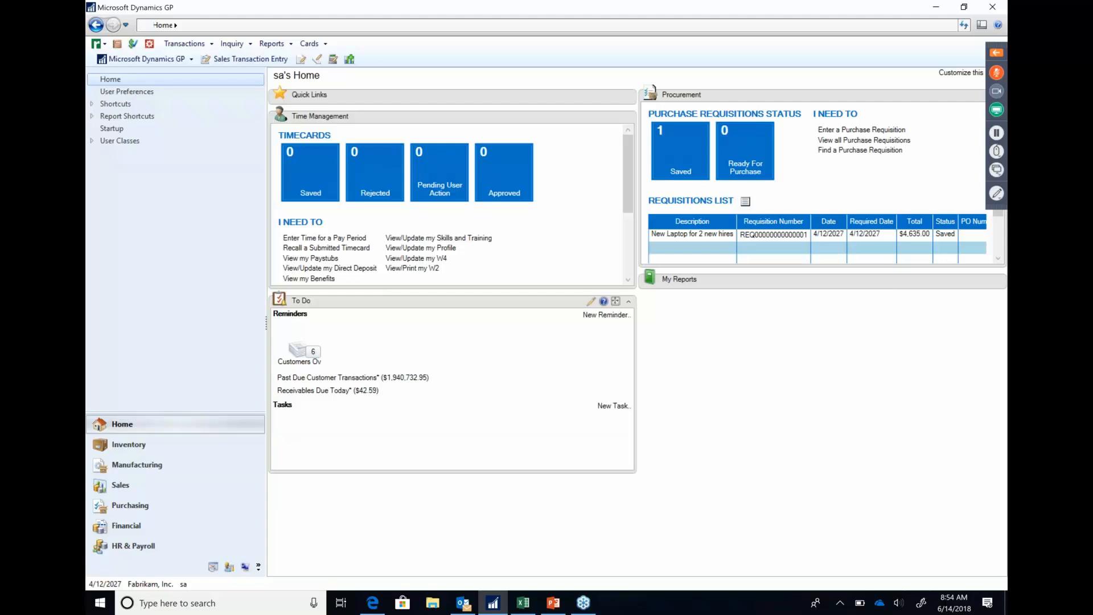
- View the Customer Maintenance window from the Sales cards and close it
click(318, 44)
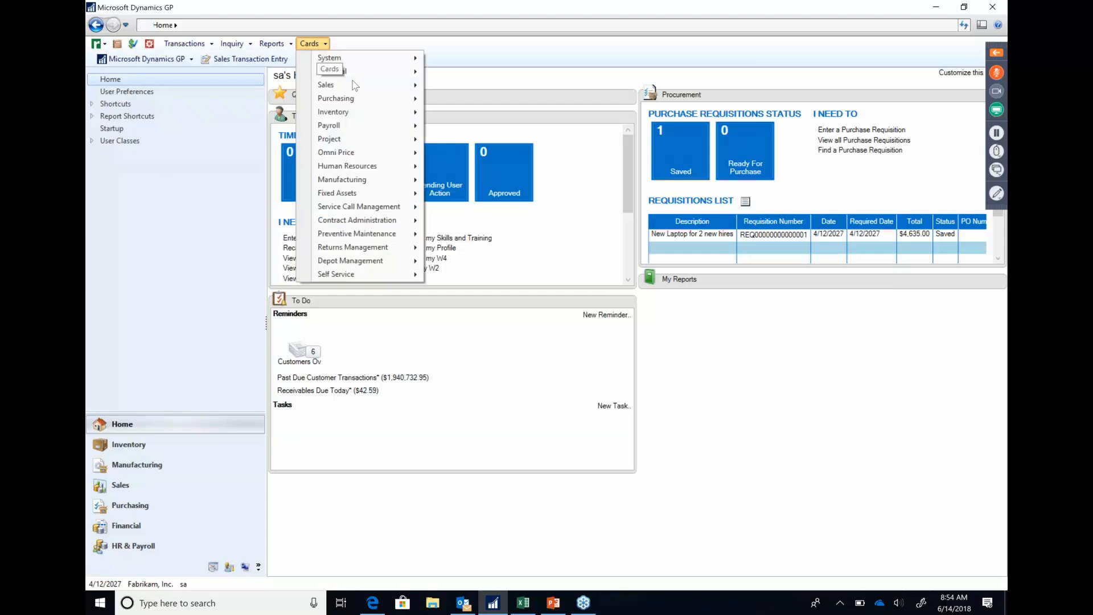
mouse_move(359, 87)
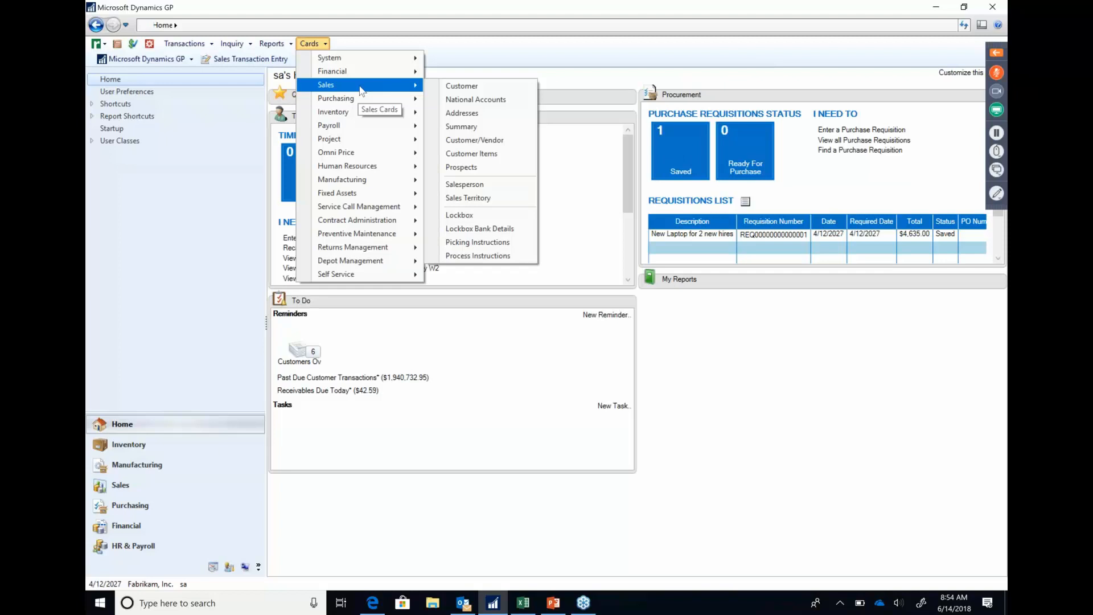
click(504, 86)
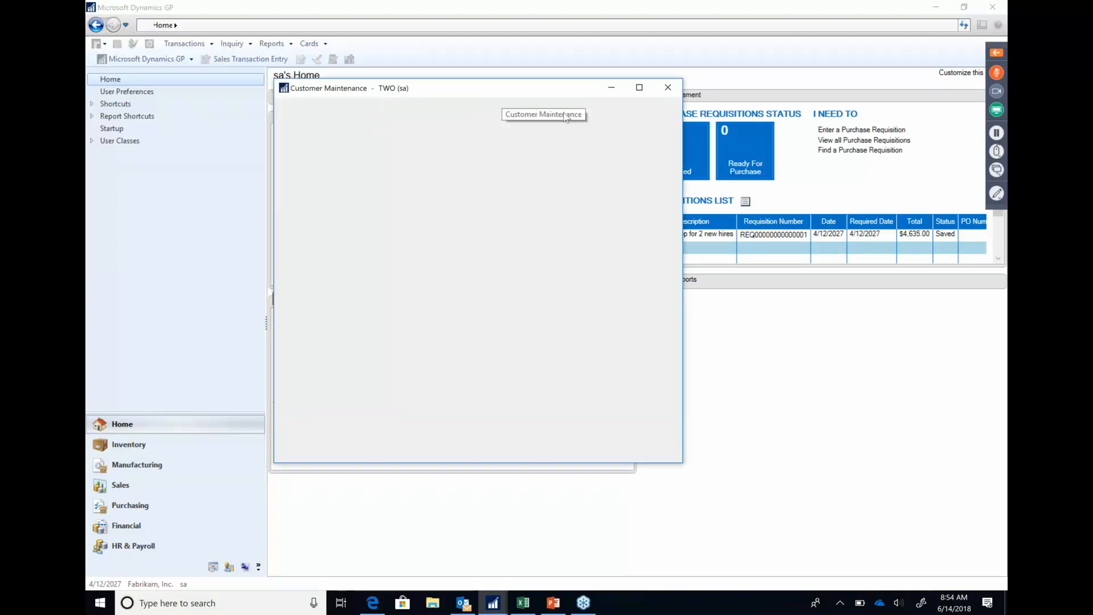
click(667, 87)
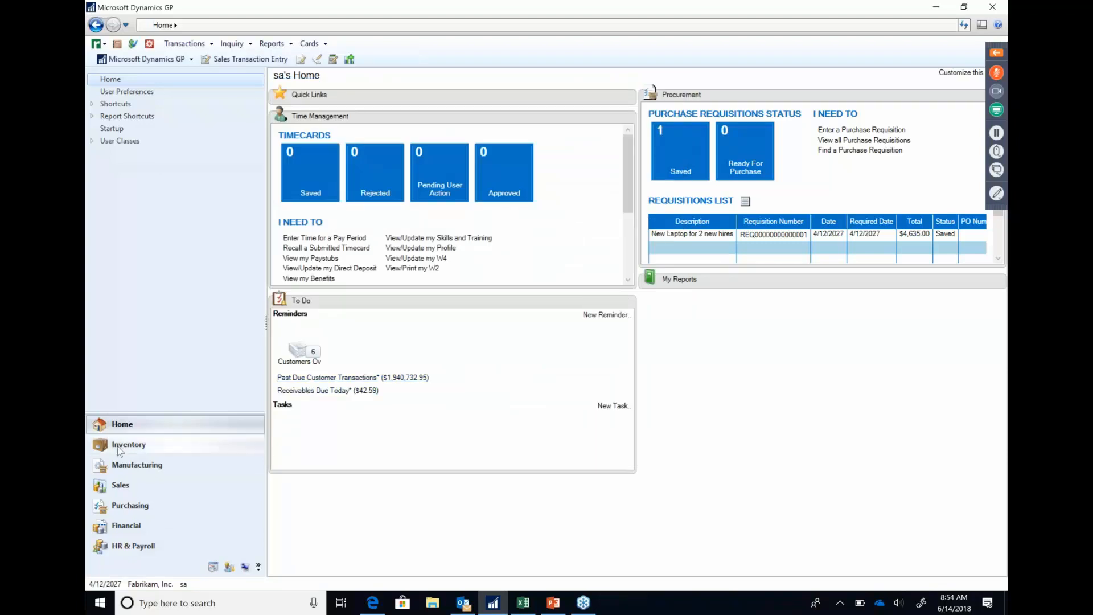
- Show the Sales area page, view the customer card from there and close it
click(146, 485)
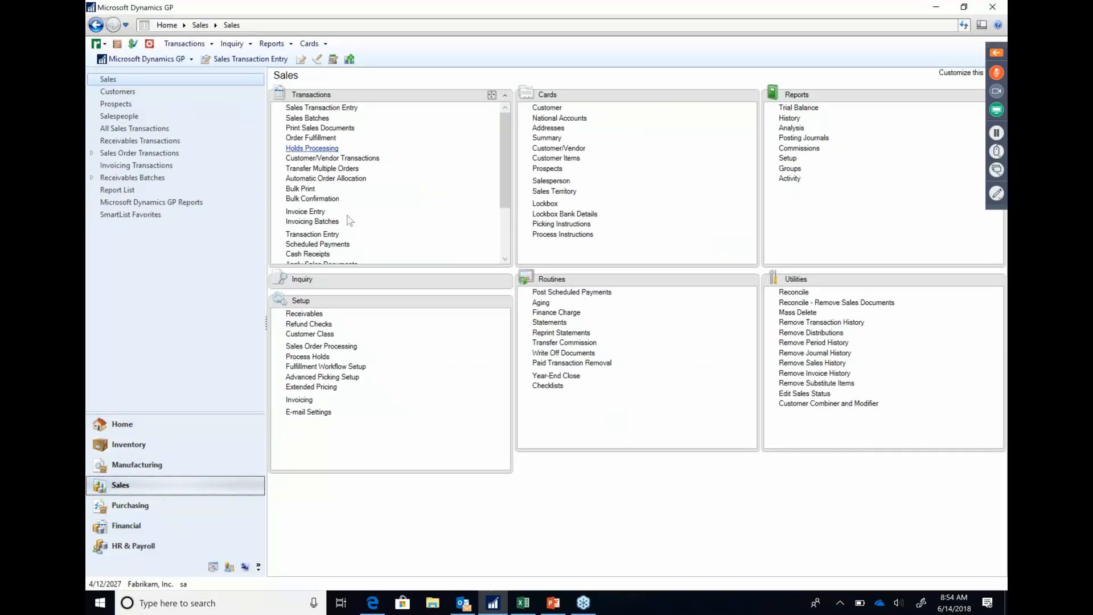
click(548, 109)
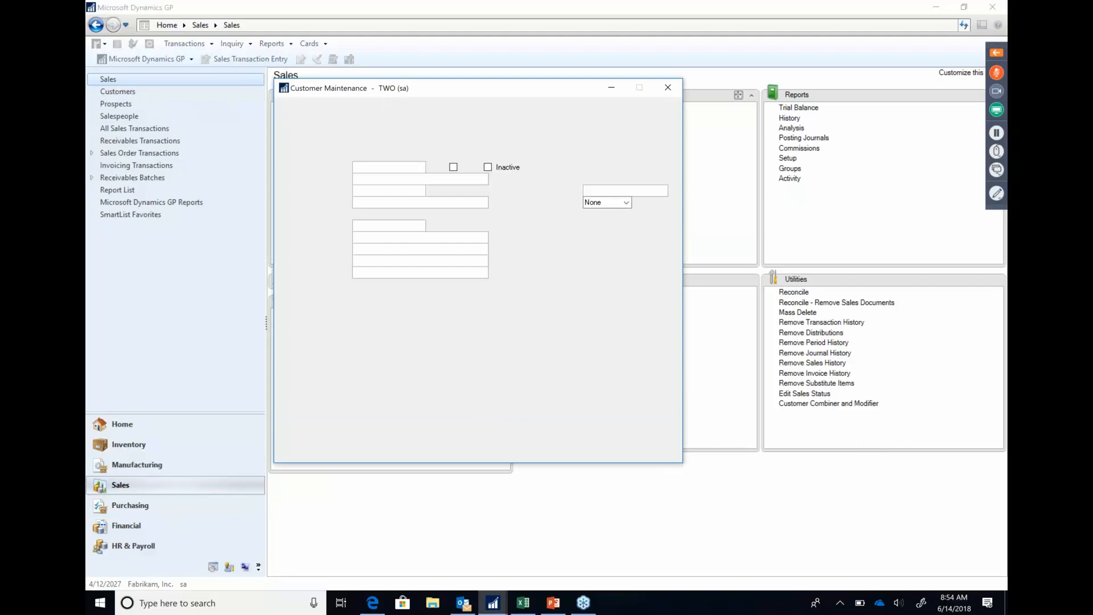
click(668, 87)
click(607, 119)
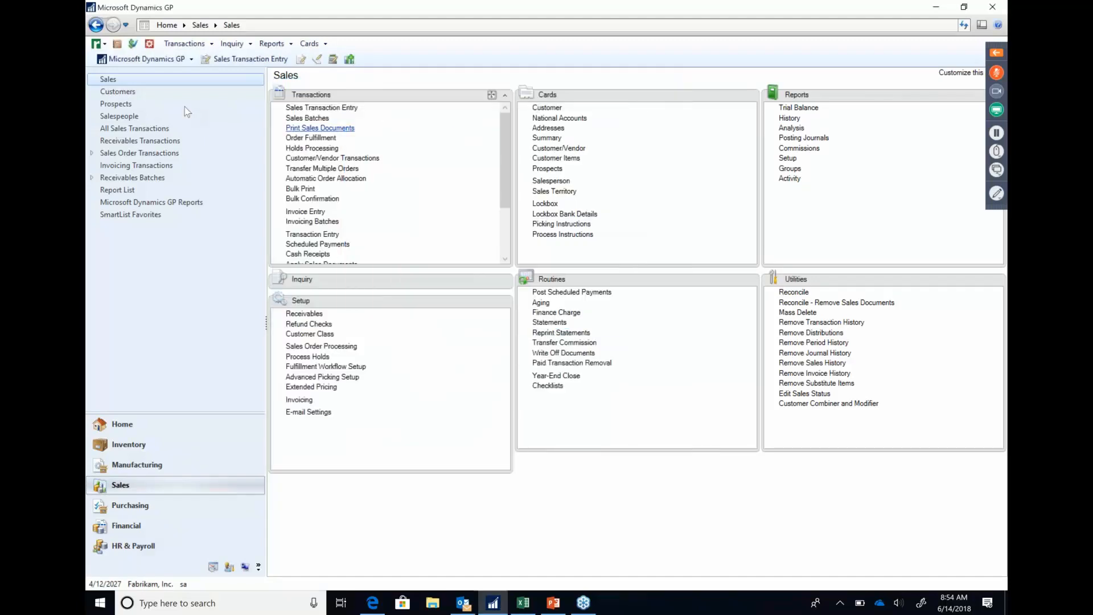
- Display the Customers list and briefly mark Aaron Fitz Electrical to view the available actions
click(118, 92)
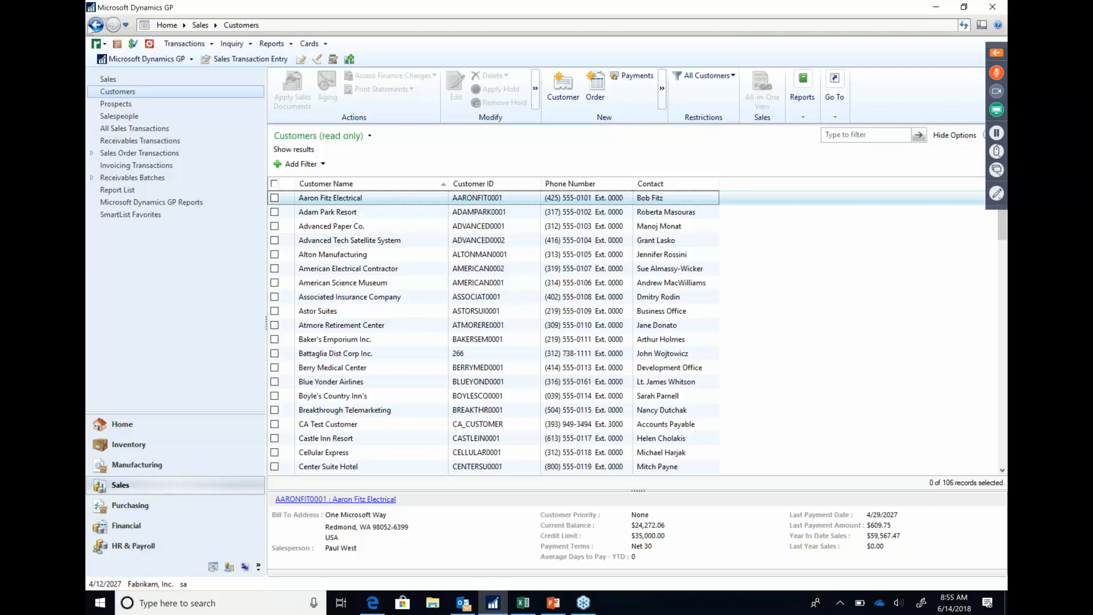
click(274, 198)
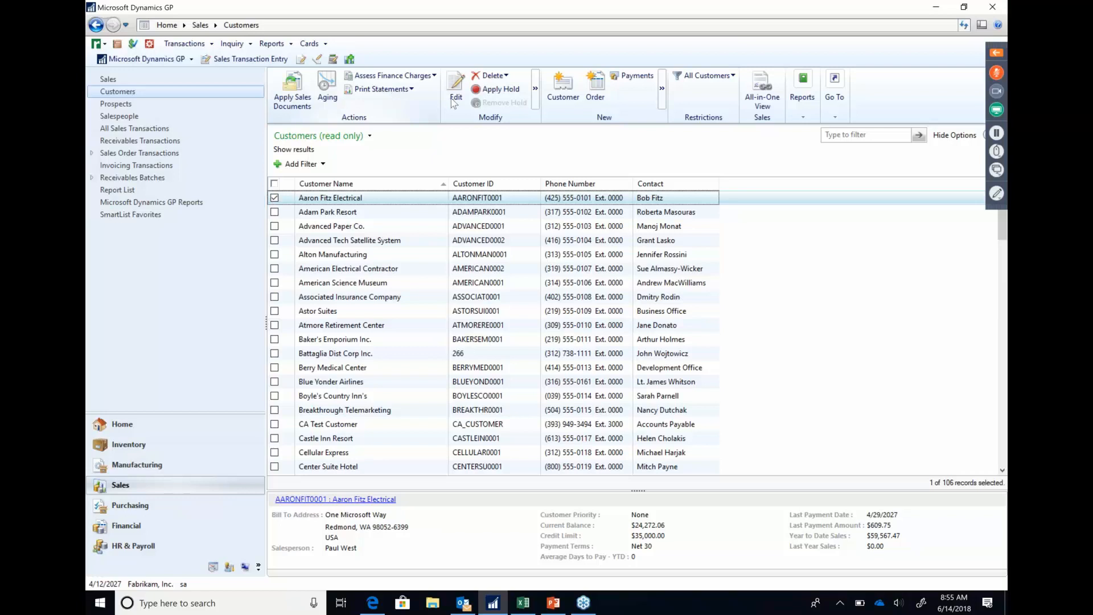
click(274, 198)
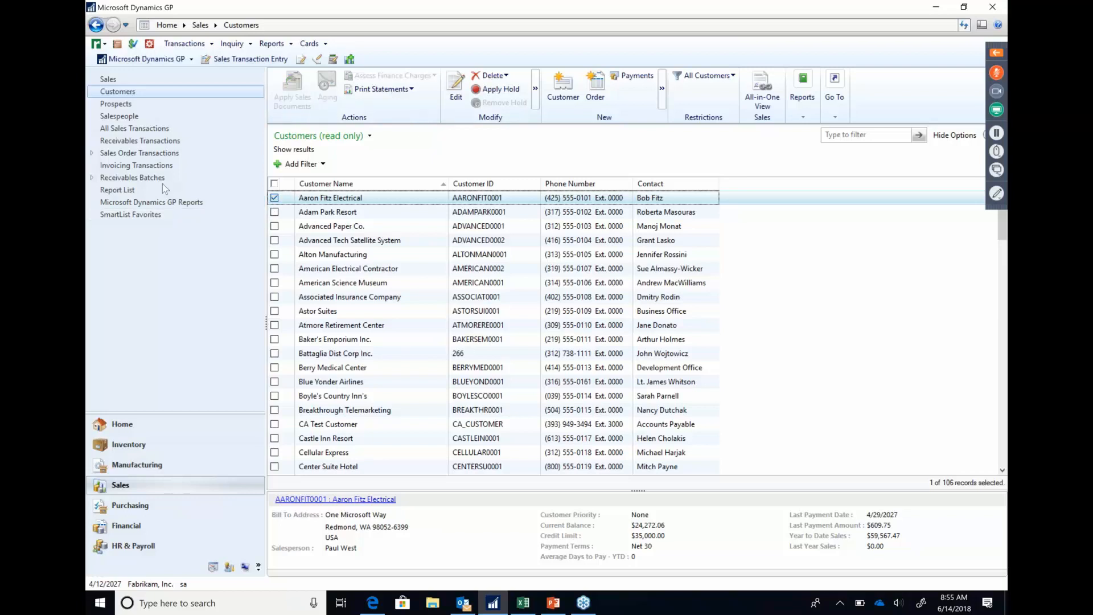
- Display the Sales Order Transactions list, mark the first Aaron Fitz Electrical order, view its transaction entry and close it
click(137, 152)
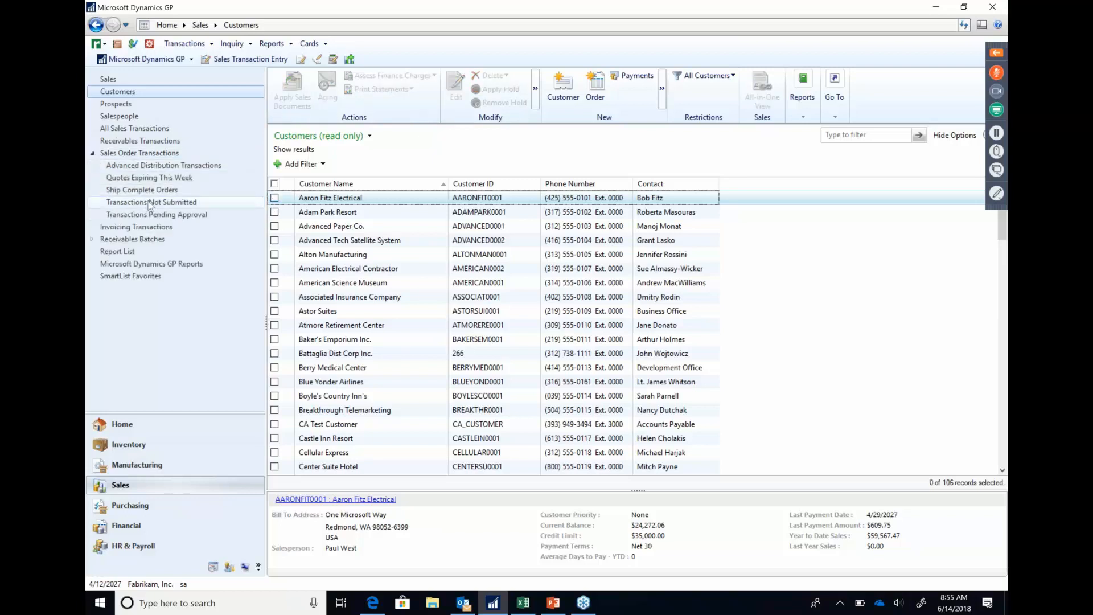
click(151, 153)
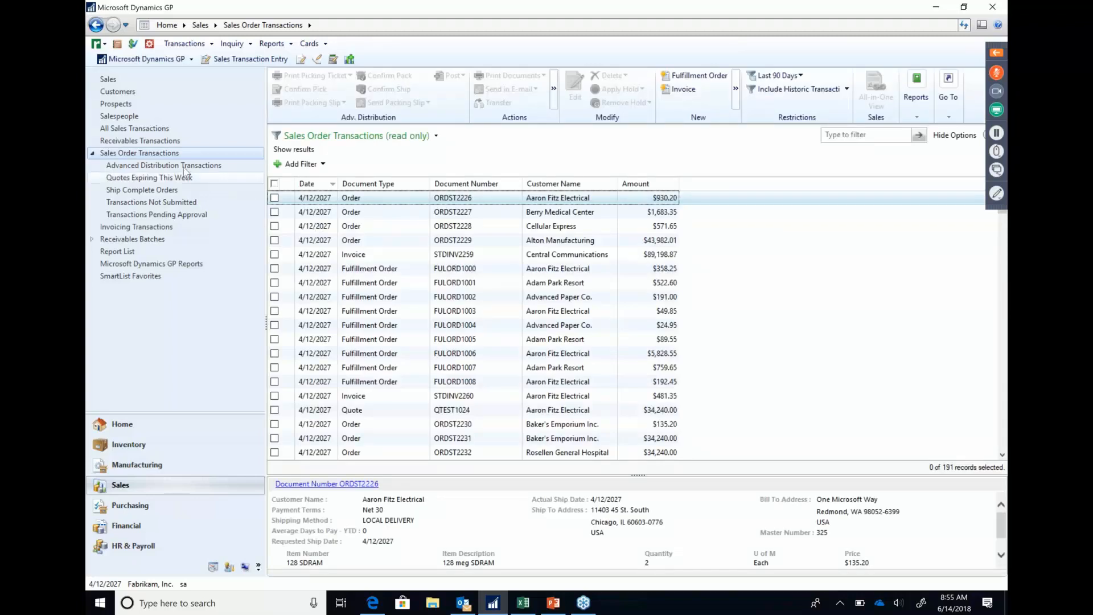
click(275, 198)
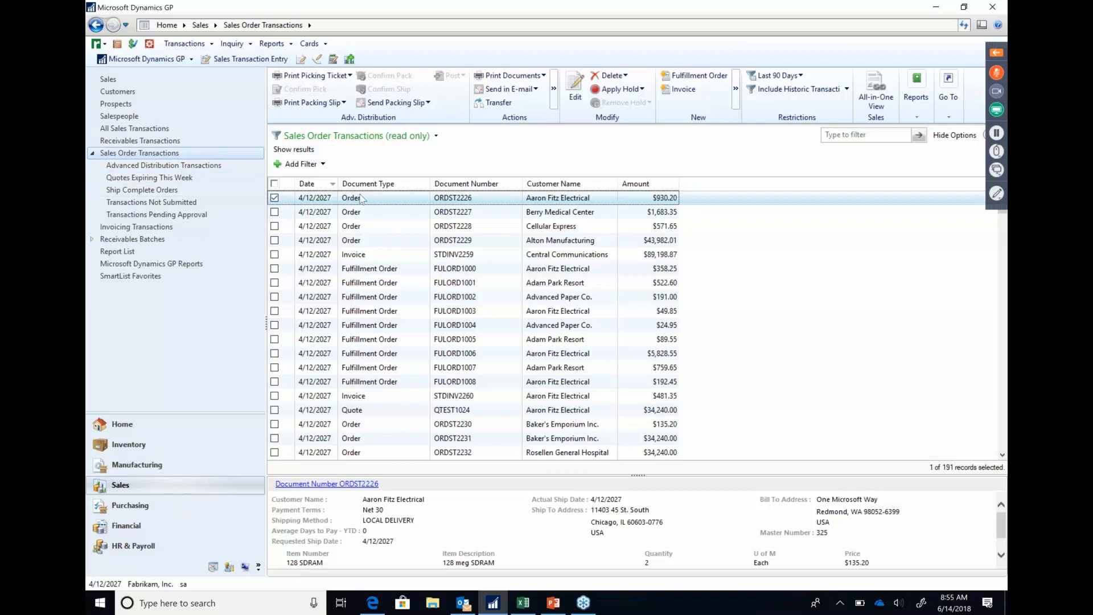
double_click(383, 218)
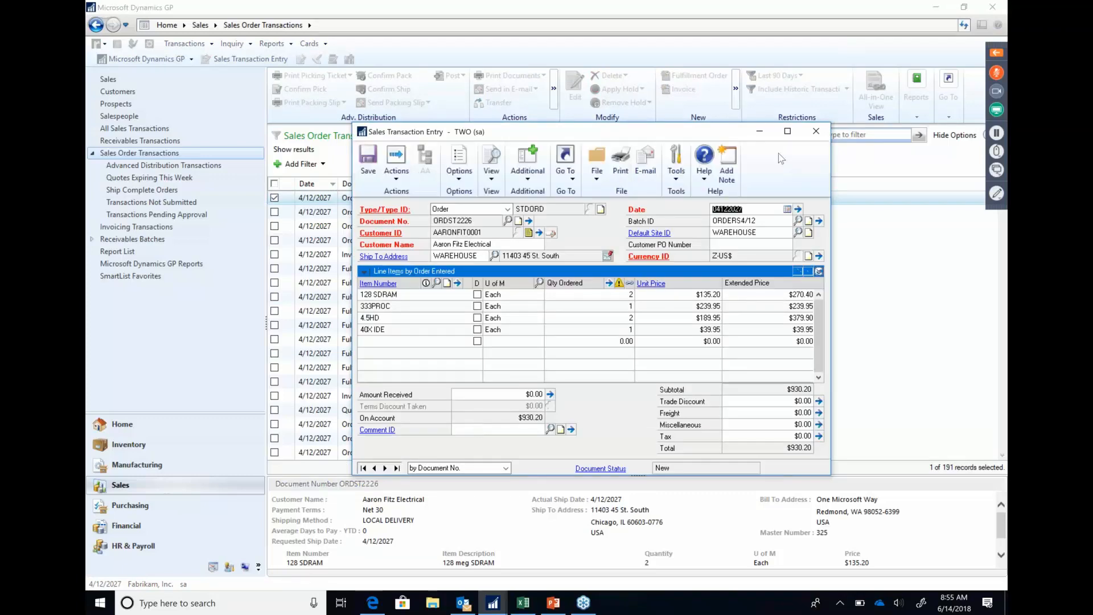
click(816, 132)
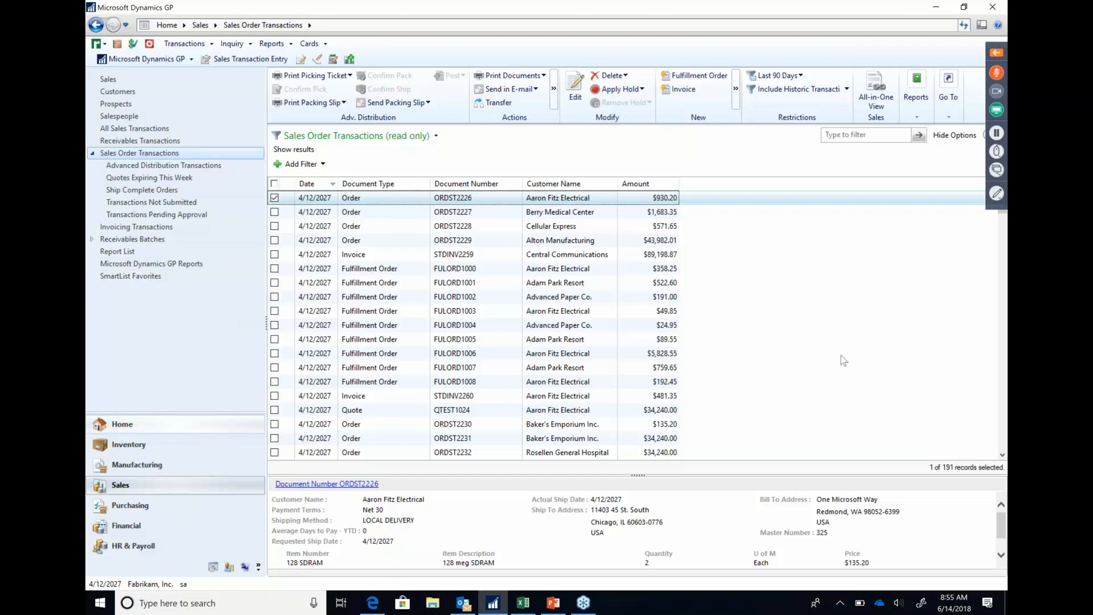
- Glance at the SHOWDOWN_DEMO.xlsx workbook, return to Dynamics GP and open the SmartList window
click(523, 604)
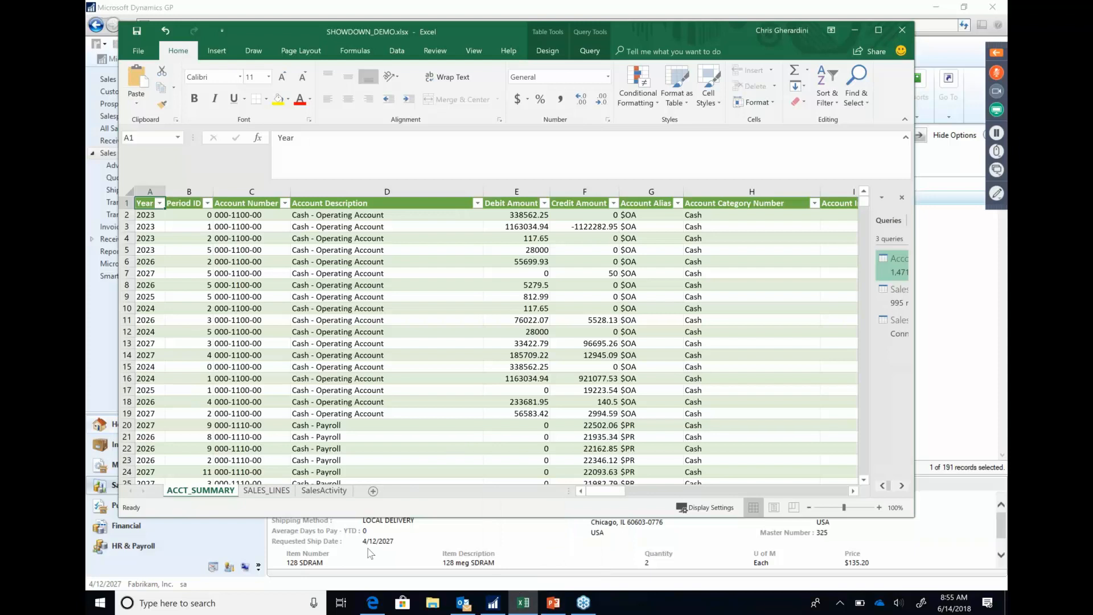
click(286, 8)
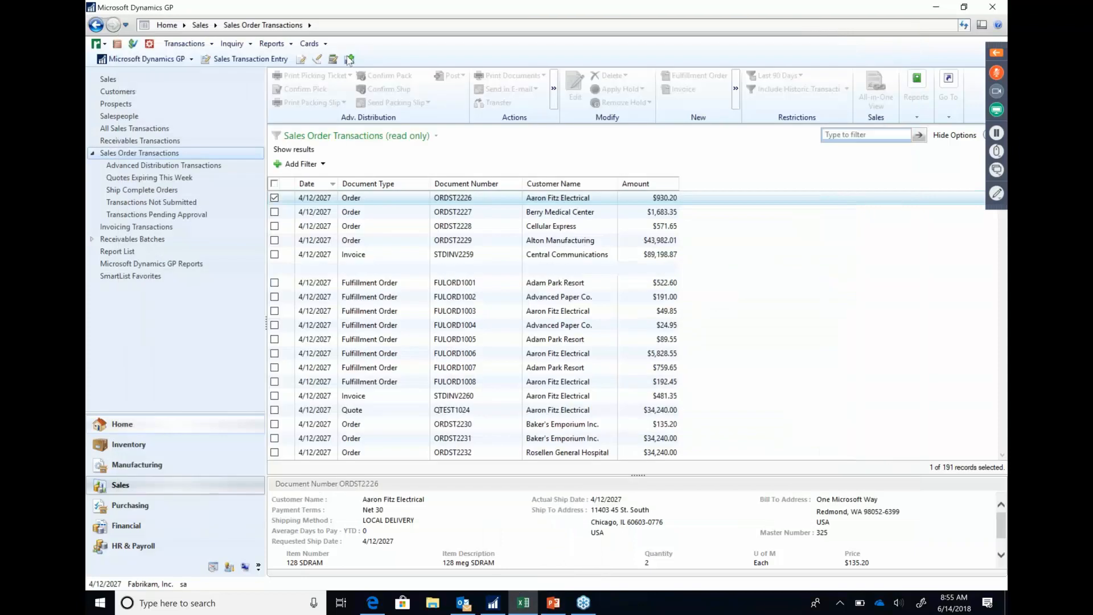
click(144, 58)
click(178, 142)
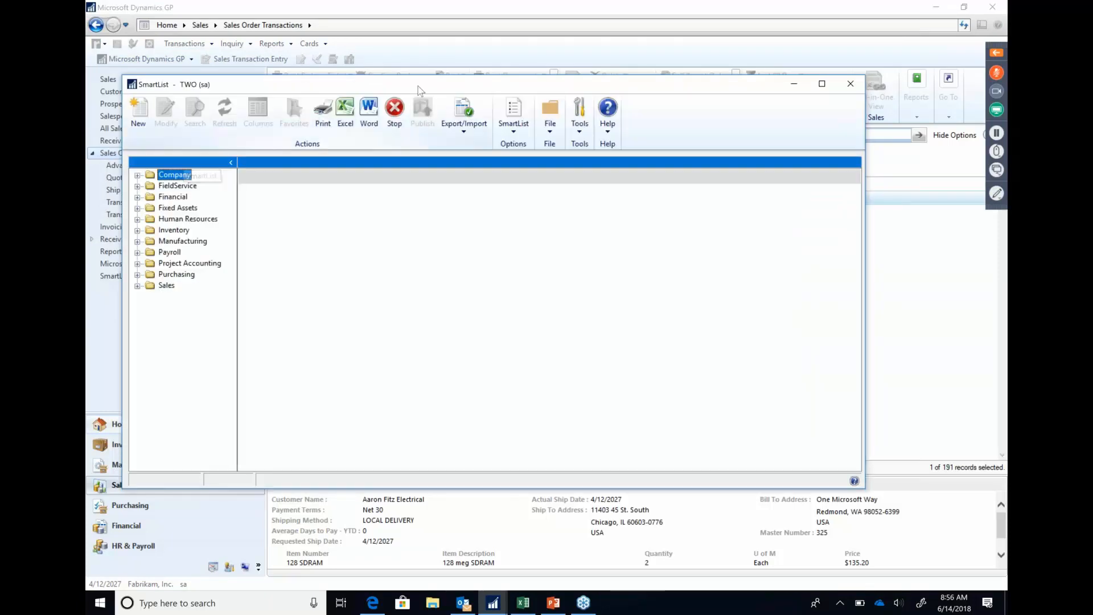
drag(470, 91, 512, 92)
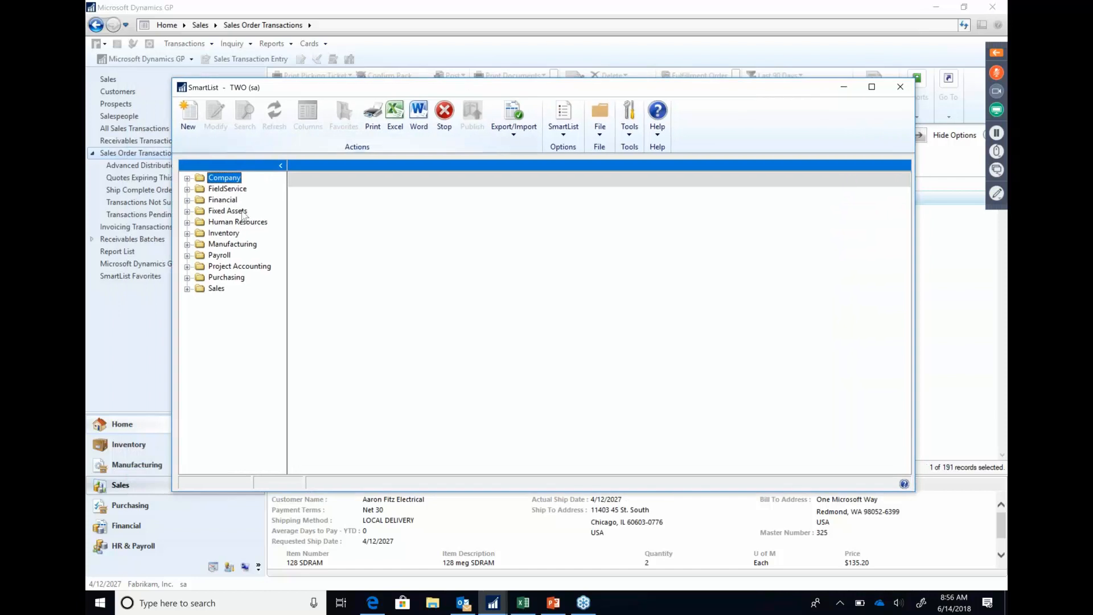
- Display the default Account Summary list from the Financial category in SmartList, keeping the category tree shown
click(186, 200)
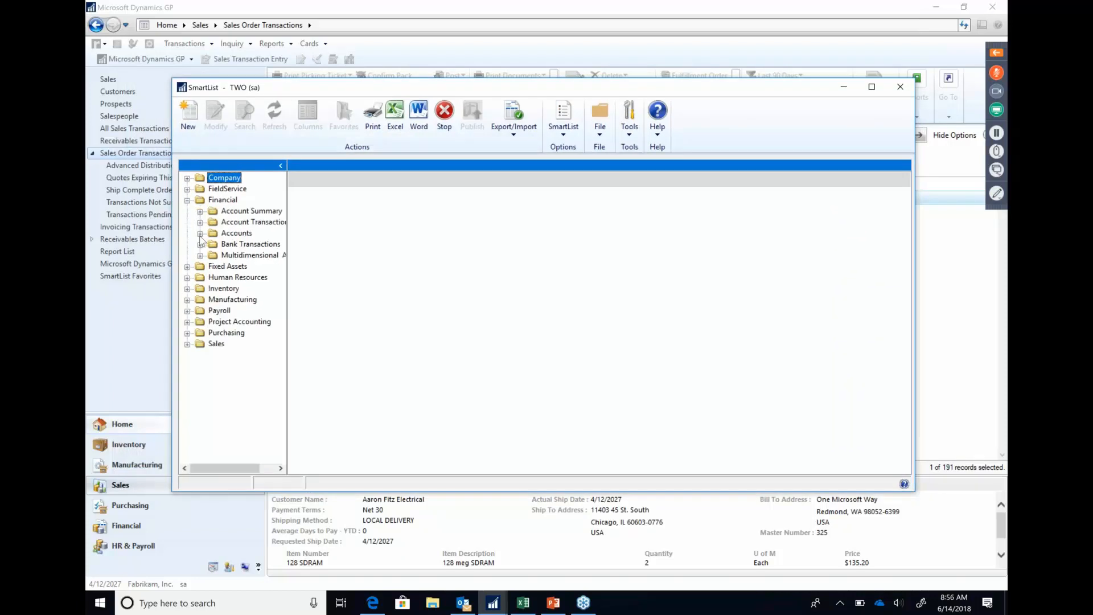
click(200, 211)
click(235, 221)
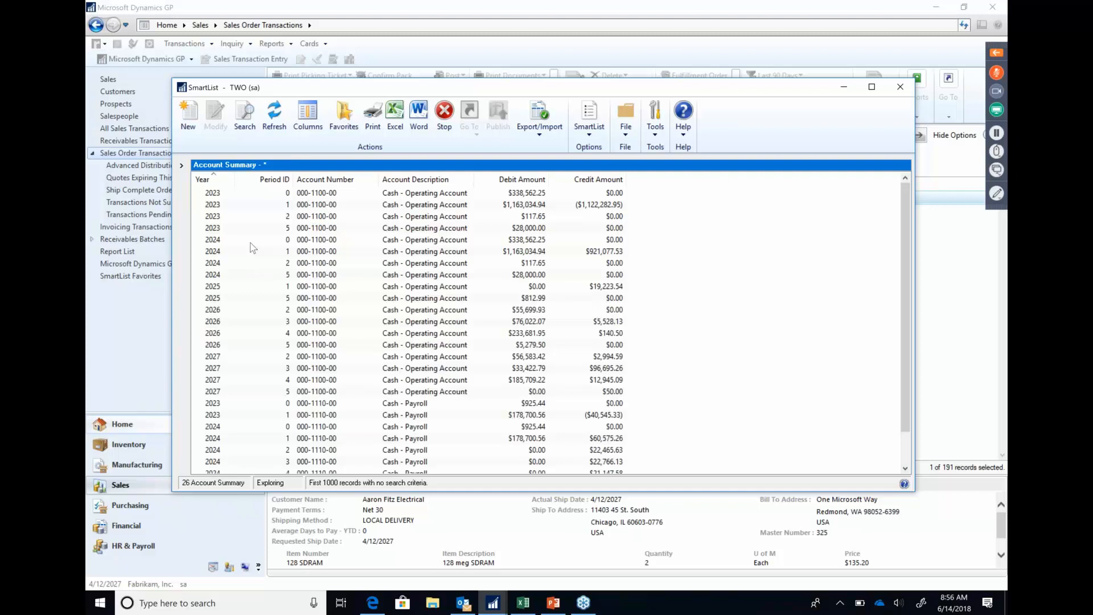
click(181, 165)
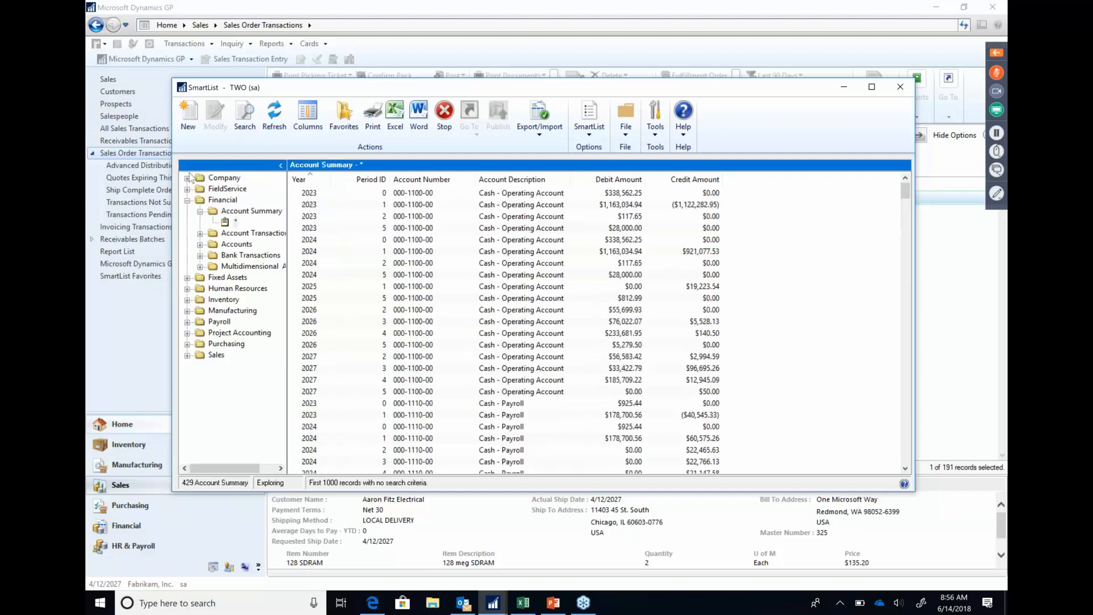
click(237, 222)
- Search the Account Summary list for records where Year is equal to 2021
click(245, 116)
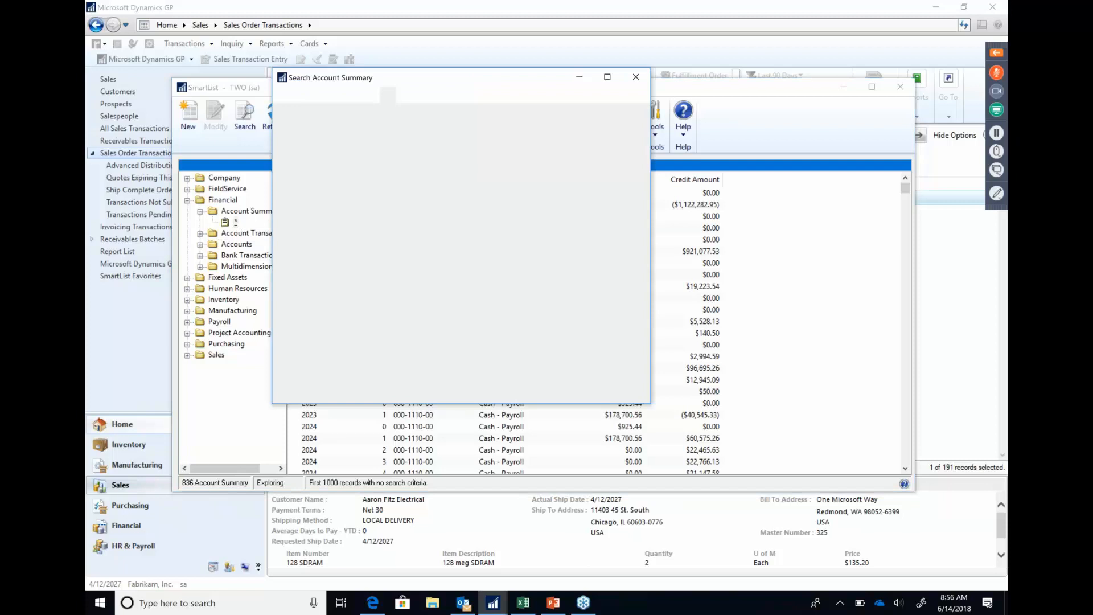
click(352, 430)
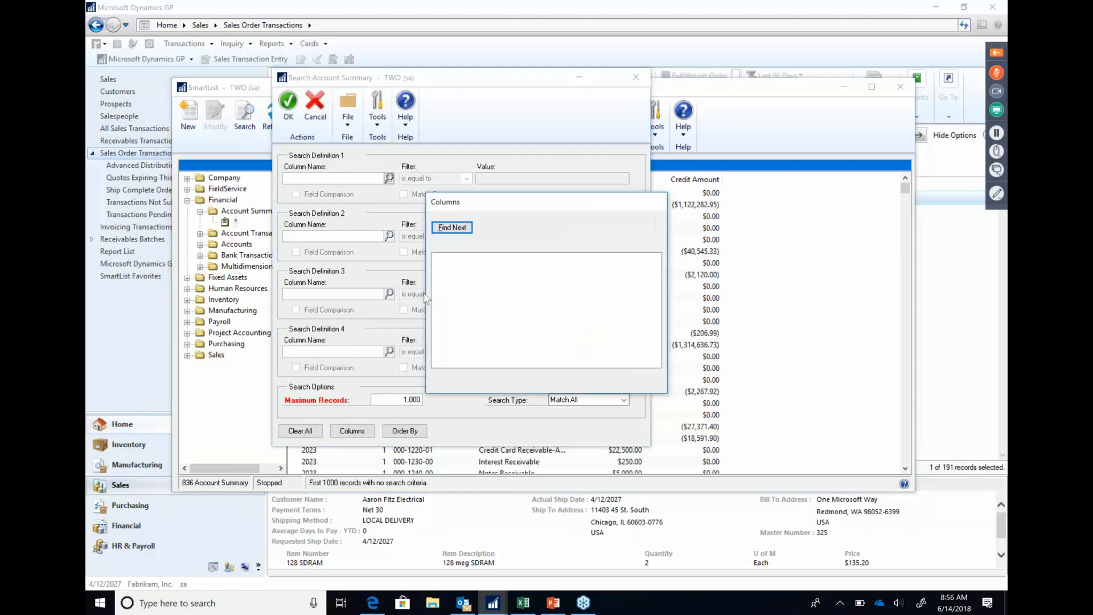
double_click(467, 344)
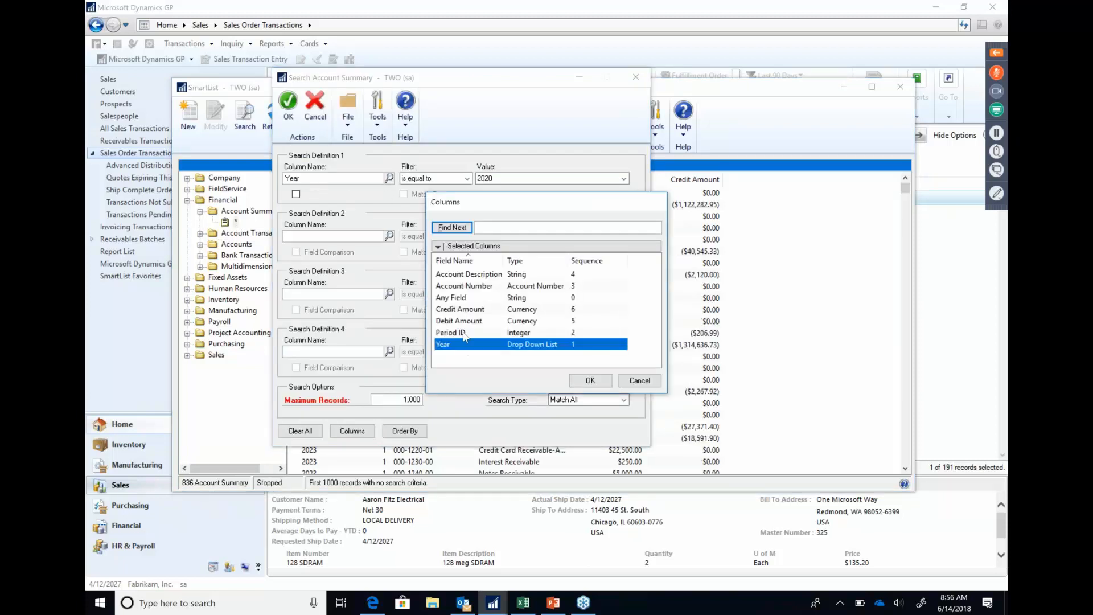
click(523, 178)
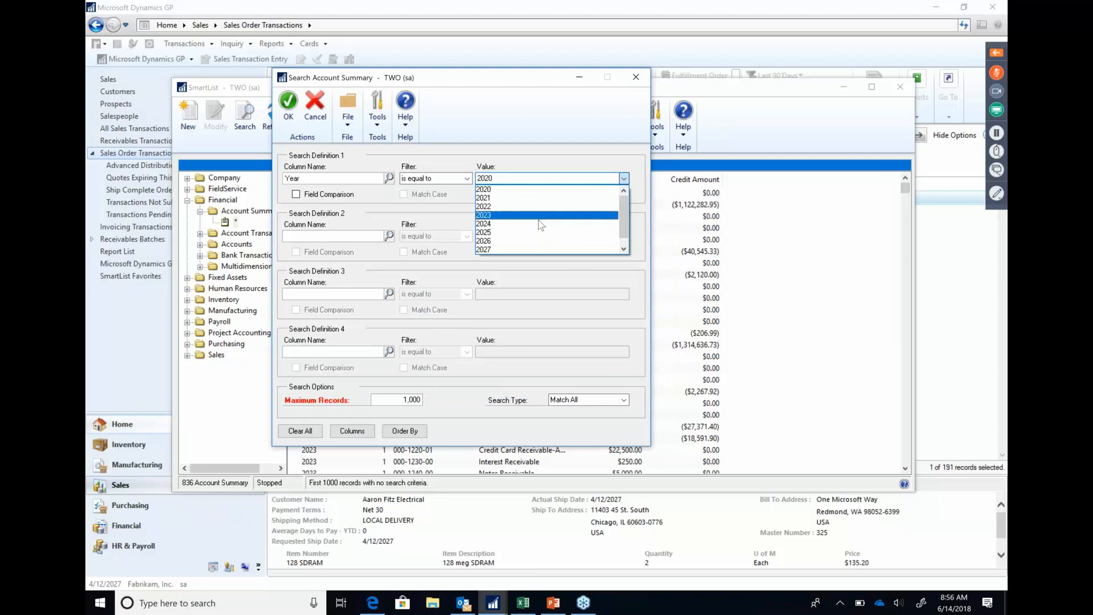
click(522, 198)
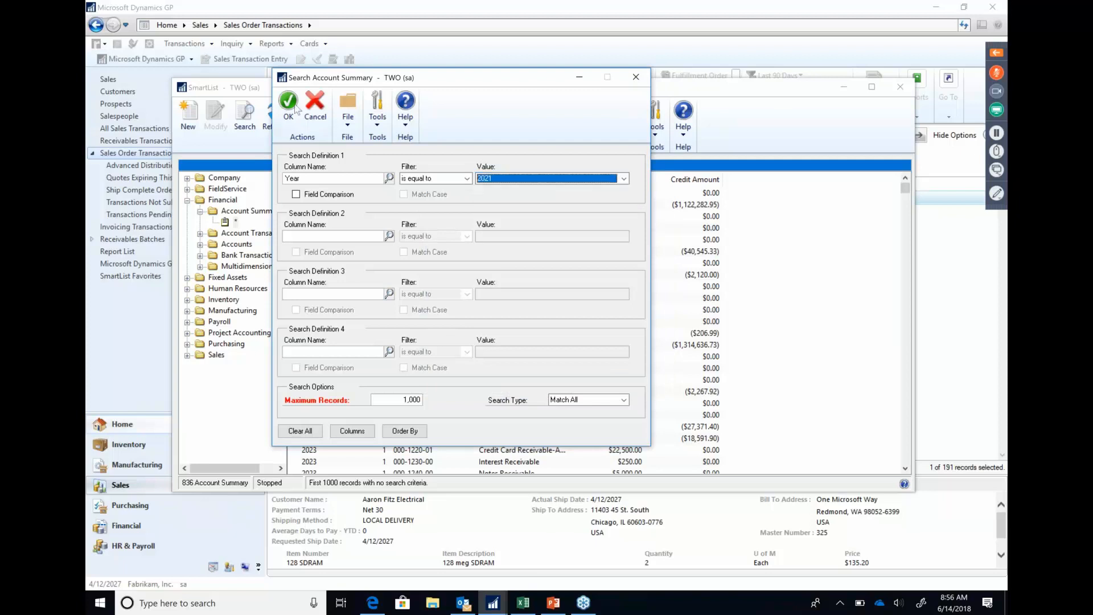
click(291, 108)
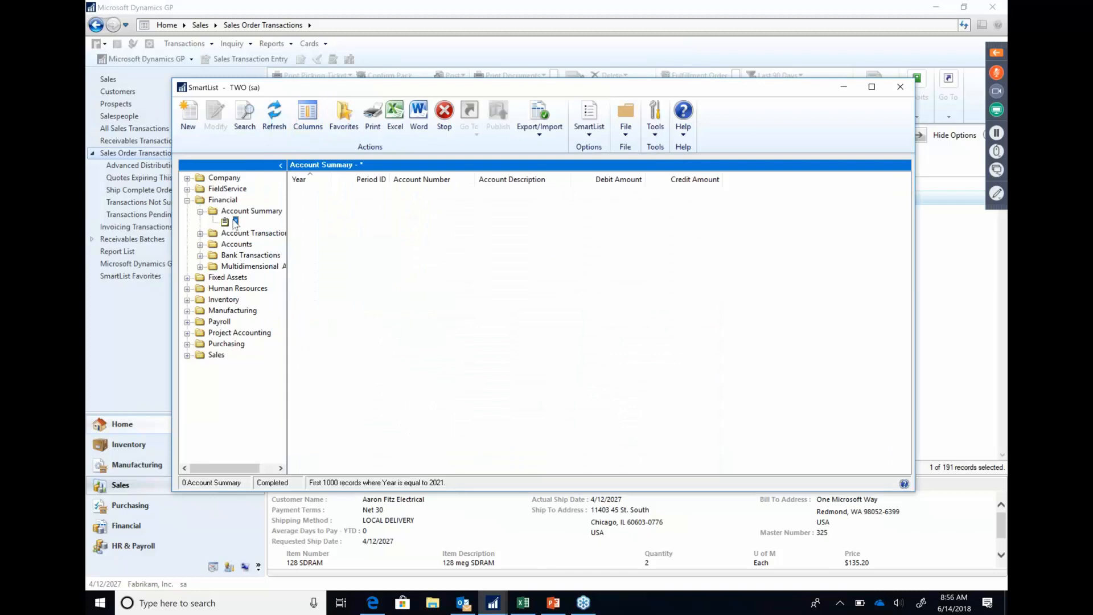
- Change the Account Summary search so that Year is equal to 2023
click(245, 117)
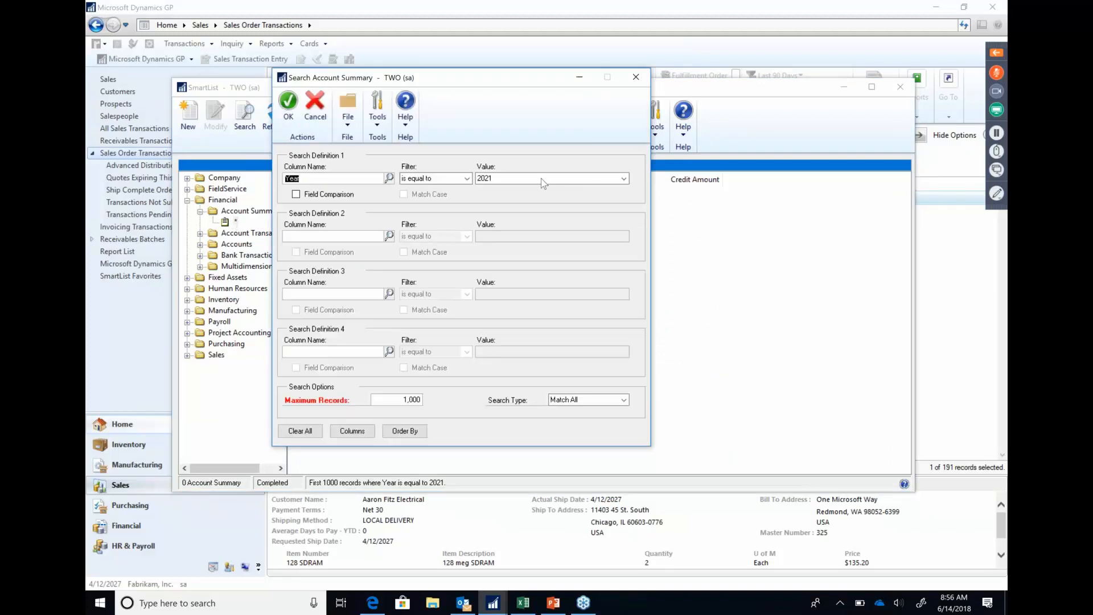
click(540, 178)
click(538, 206)
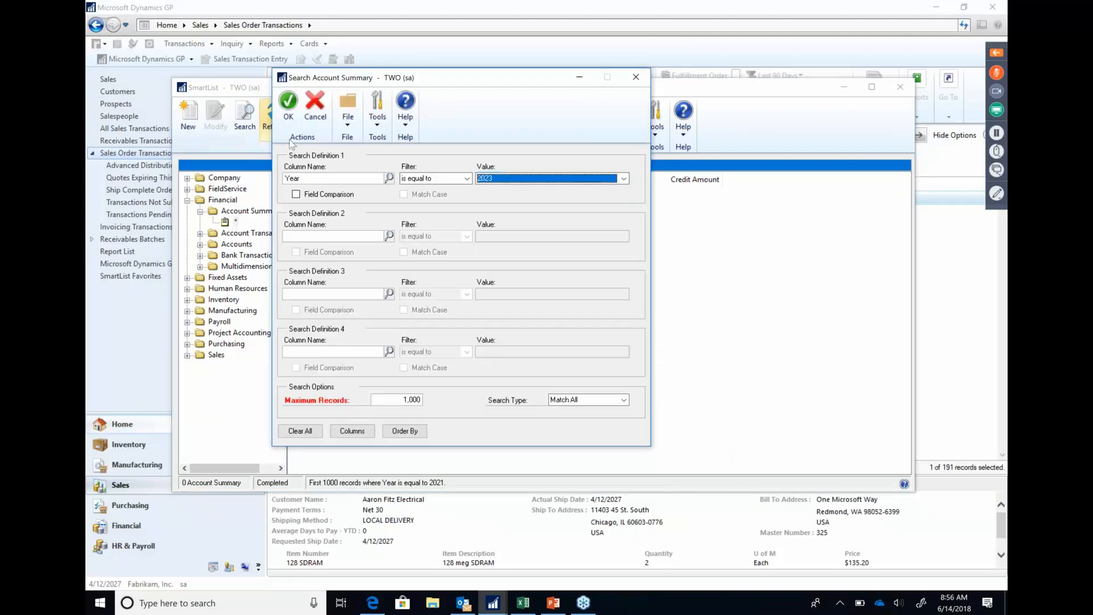
click(288, 103)
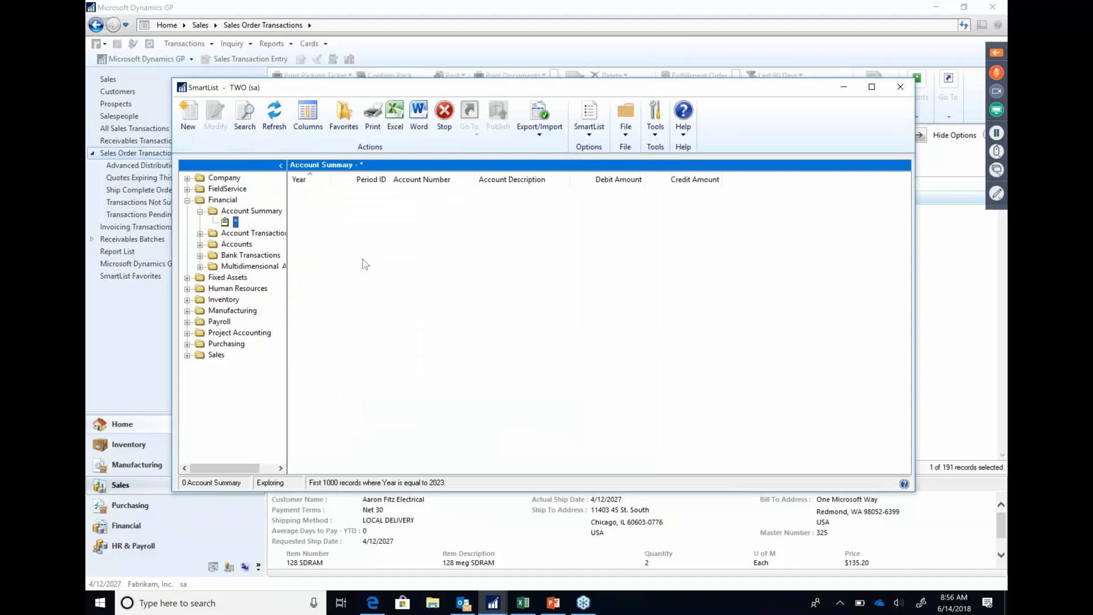
- Save the filtered Account Summary list as a favorite named 2023 FY, visible to System
click(343, 116)
text(2023 FYI)
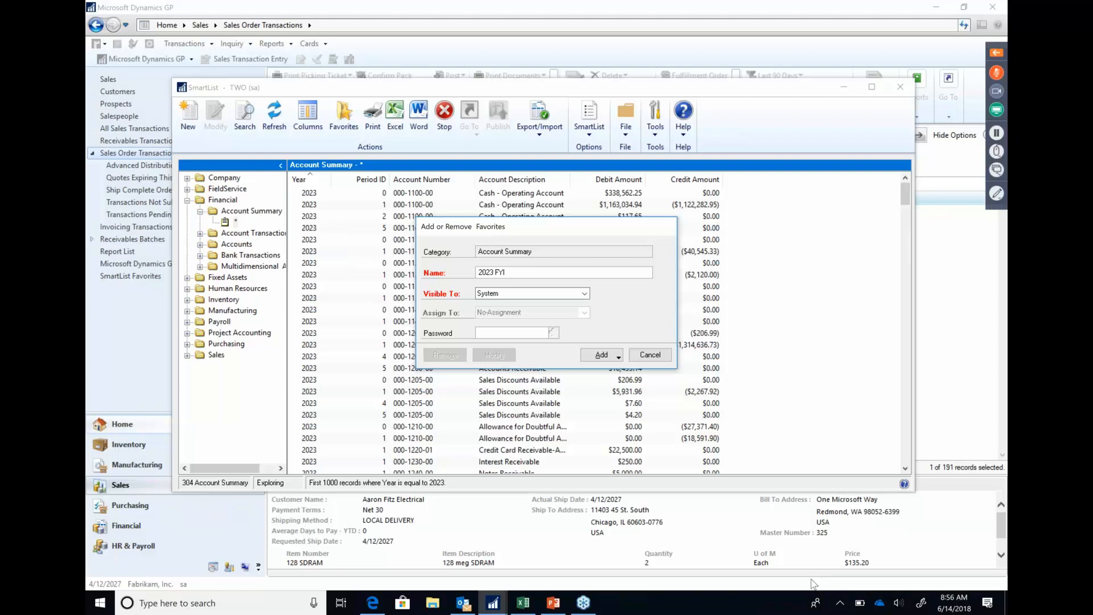
click(576, 293)
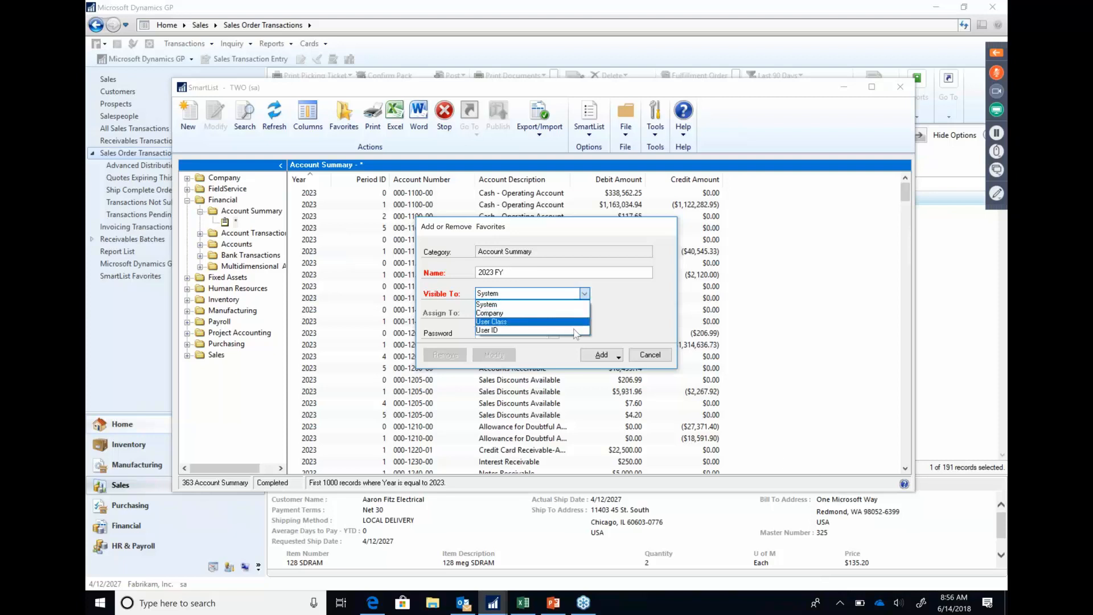
click(618, 357)
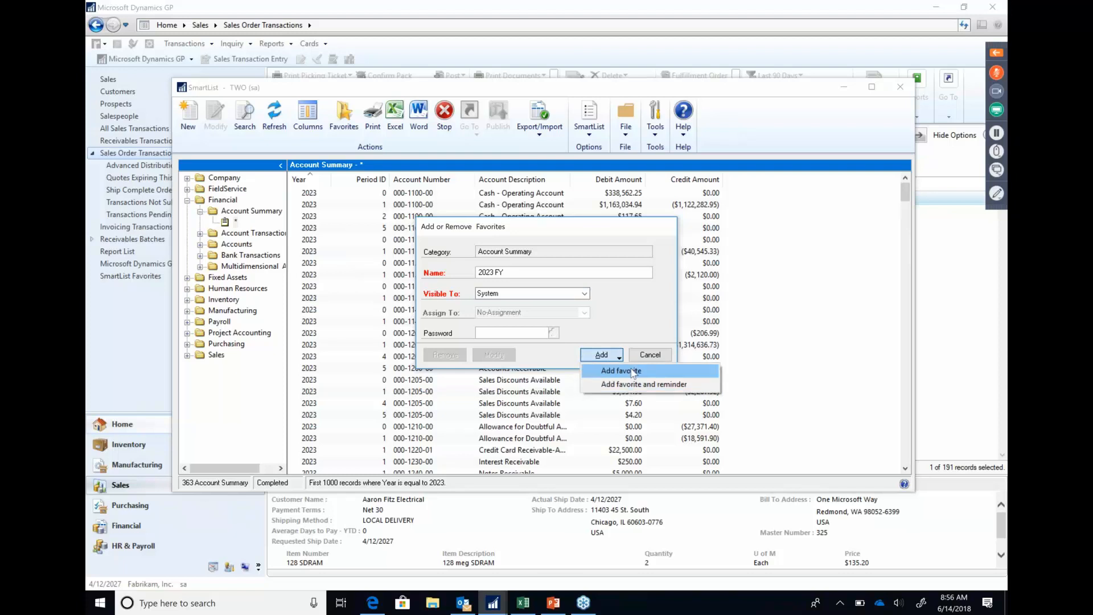
click(631, 370)
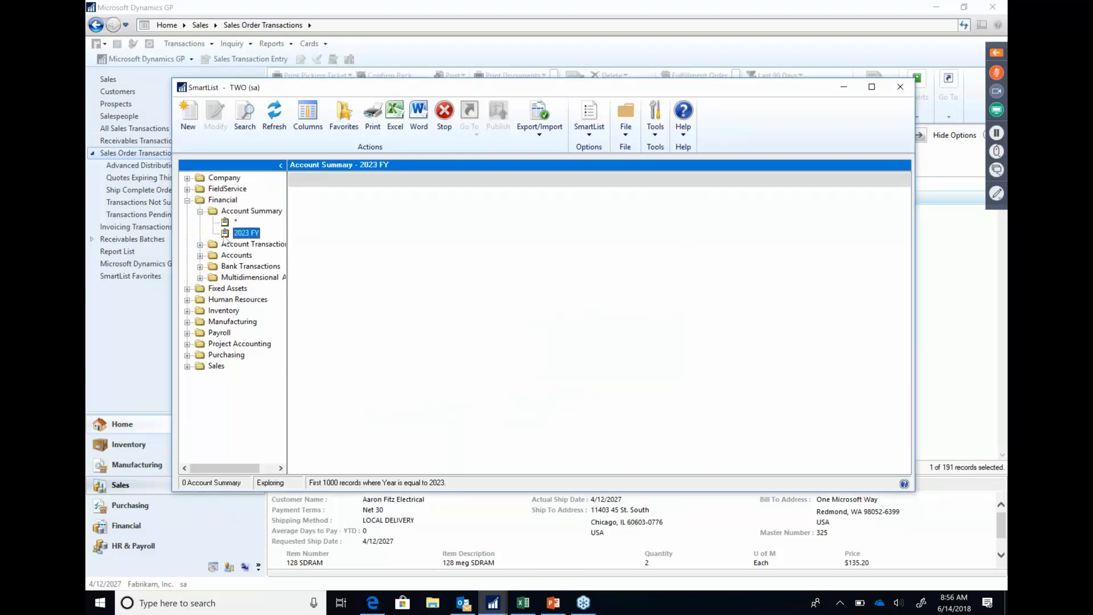
- Switch to the SHOWDOWN_DEMO.xlsx workbook in Excel and filter the ACCT_SUMMARY table to Year 2023 only
click(524, 605)
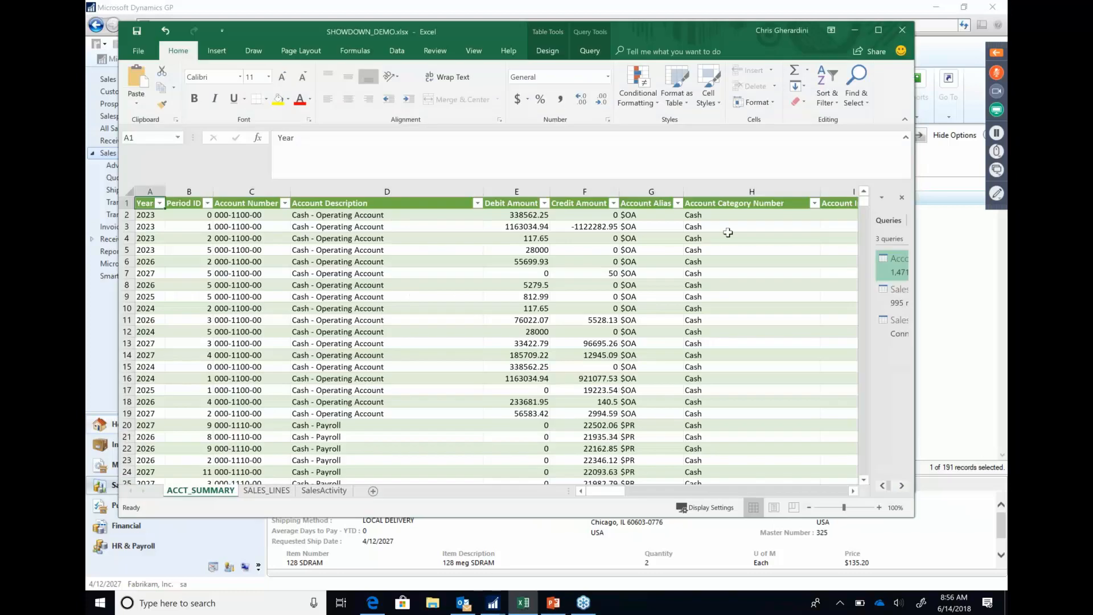
click(160, 203)
click(111, 320)
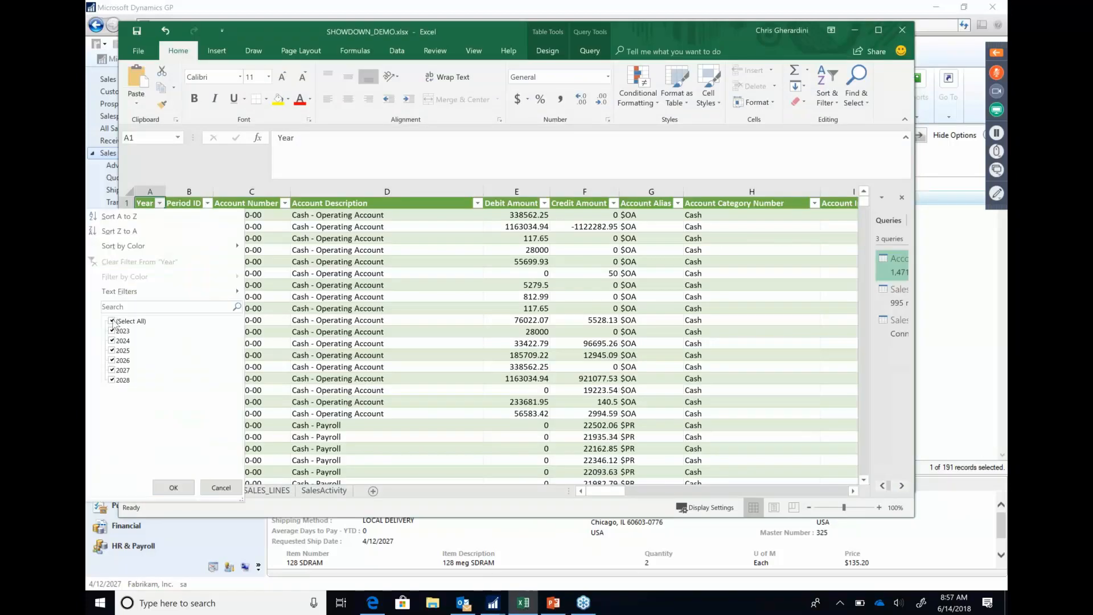
click(111, 331)
click(173, 488)
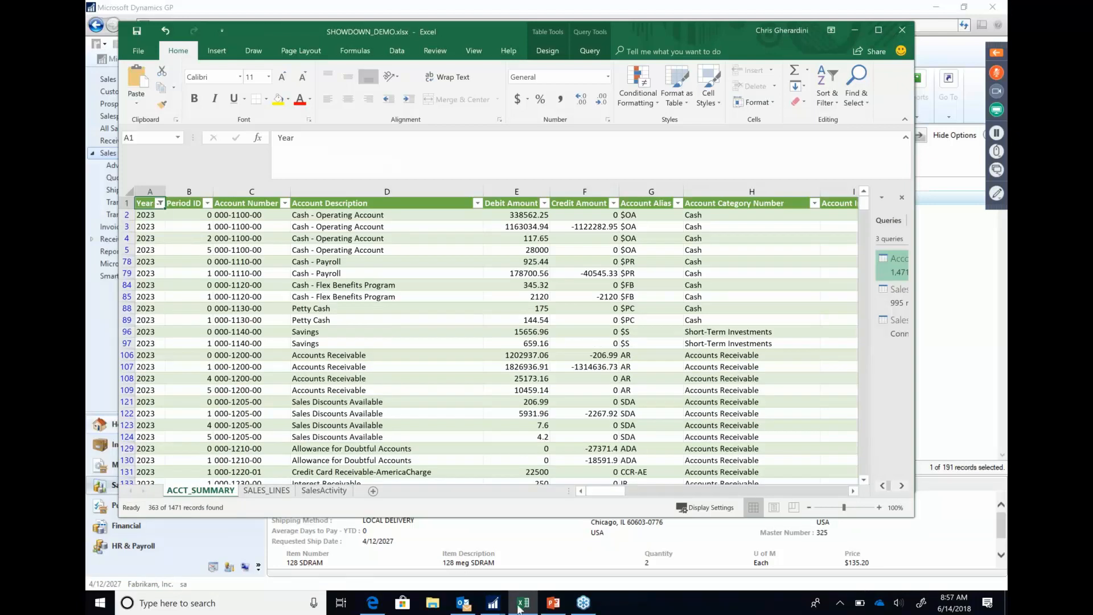
- Filter the SalesActivity pivot table's Posting Status to Unposted only
click(271, 495)
click(324, 491)
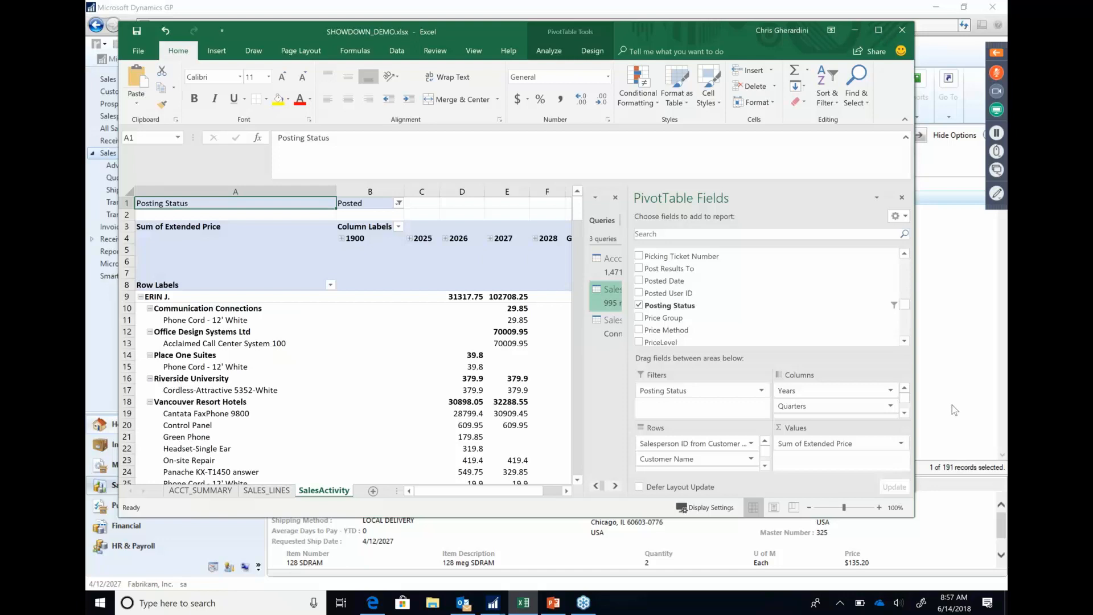
click(398, 203)
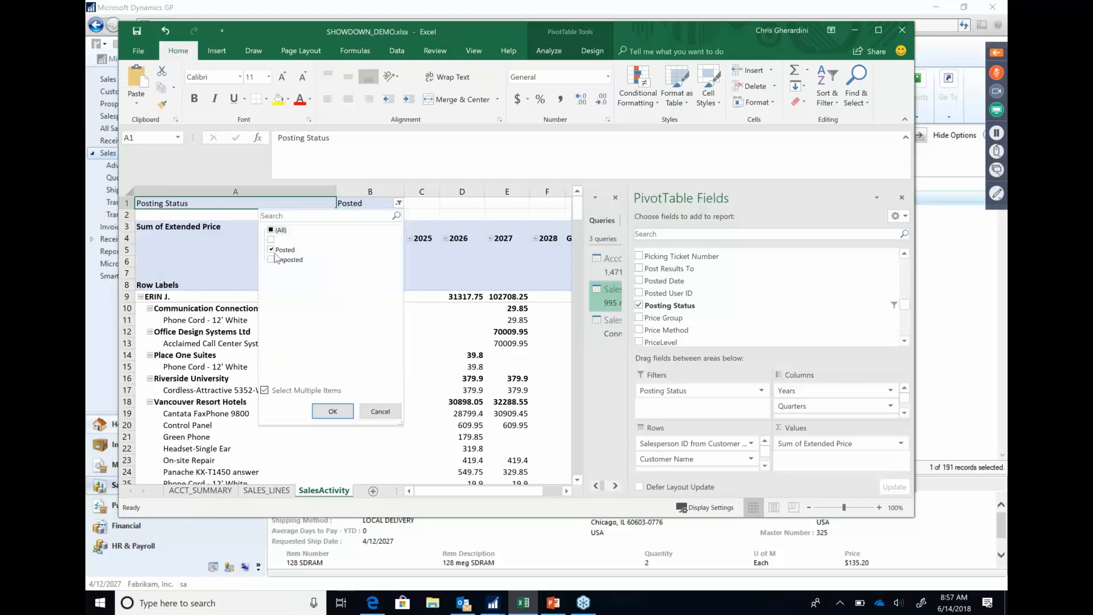
click(271, 249)
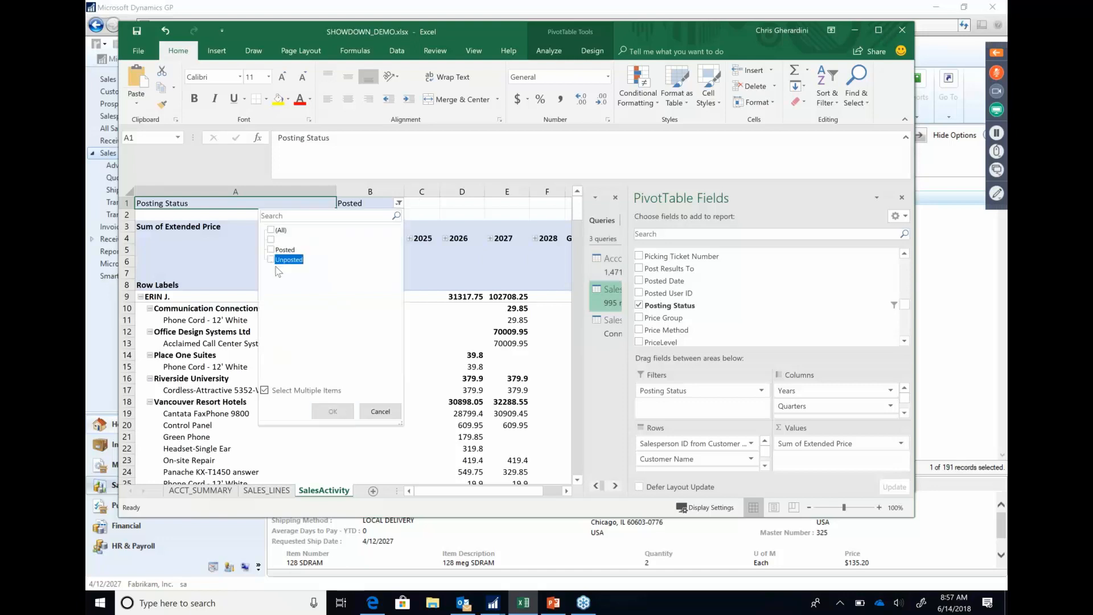
click(271, 259)
click(332, 411)
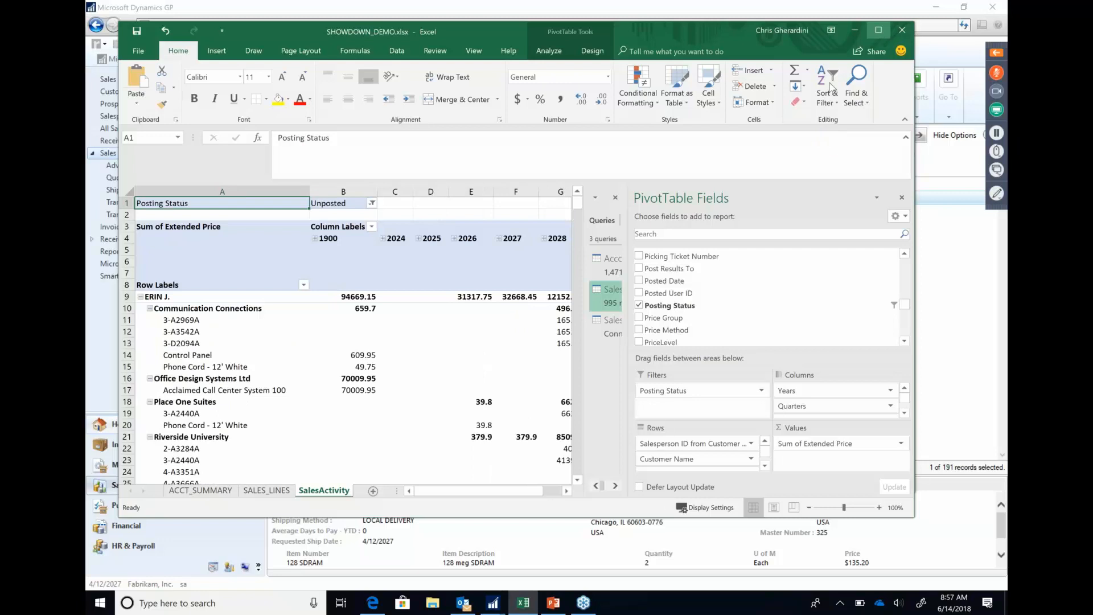
- Maximize the workbook and remove the Item Description field from the SalesActivity pivot table's rows
click(879, 31)
click(174, 289)
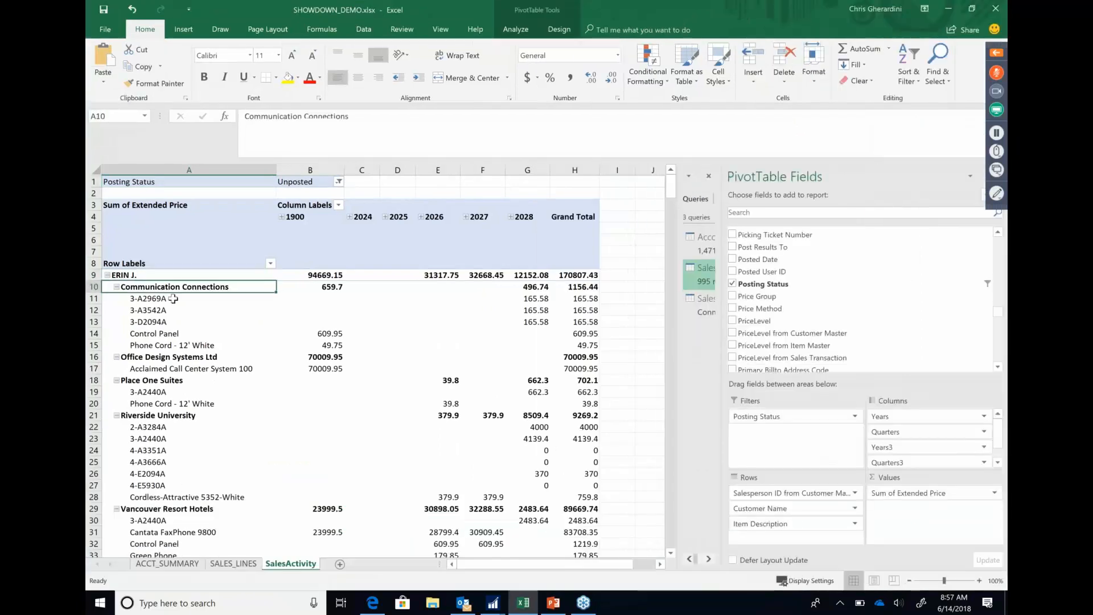
click(173, 298)
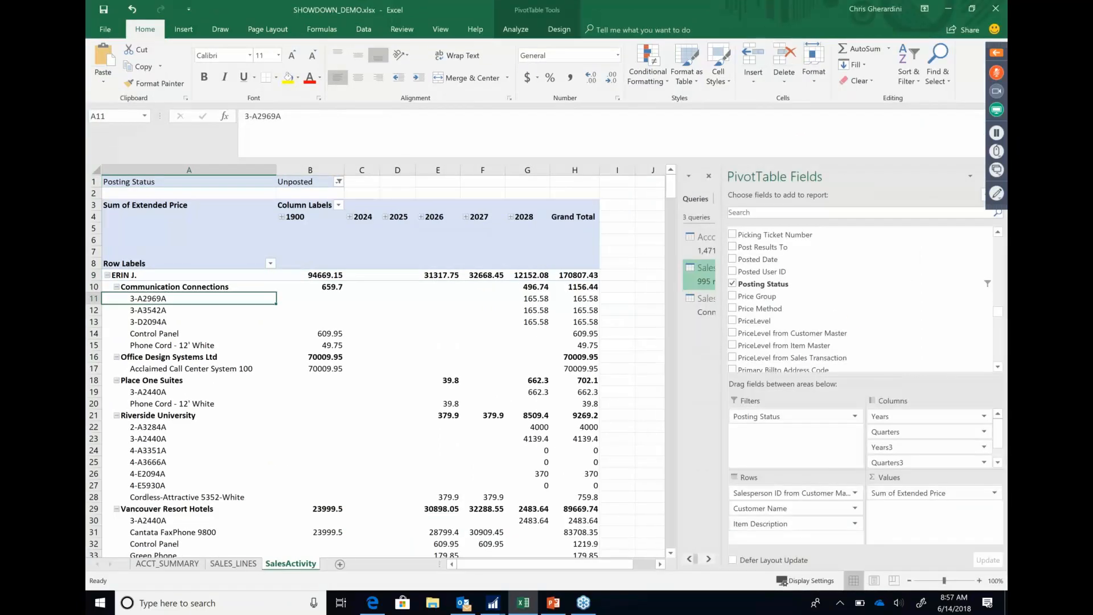
drag(792, 523, 540, 373)
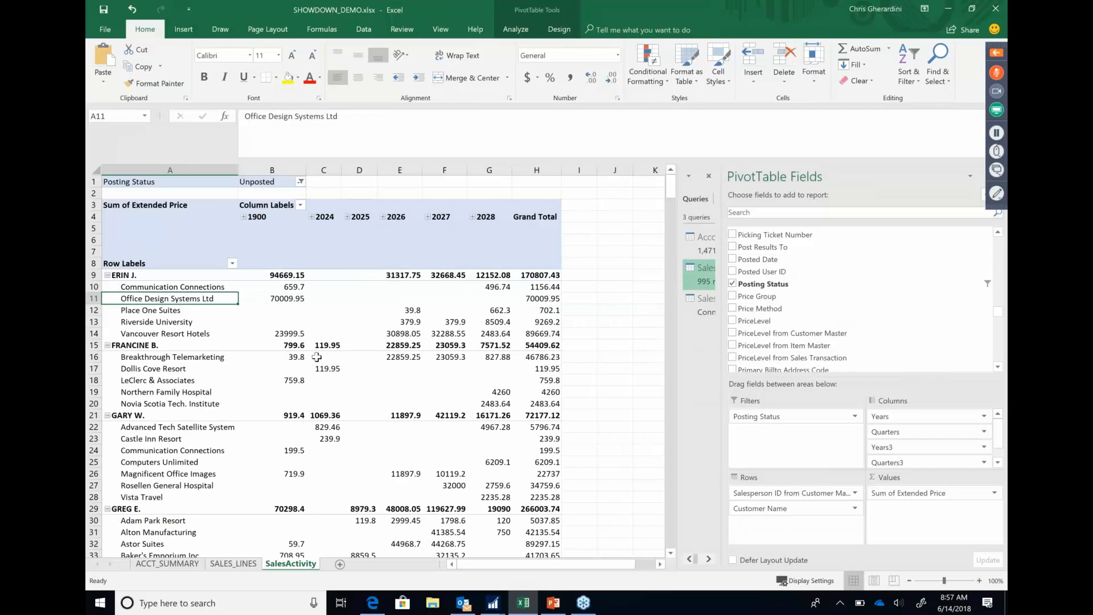
- Filter the SalesActivity pivot table's column Years to 2020 only
click(301, 205)
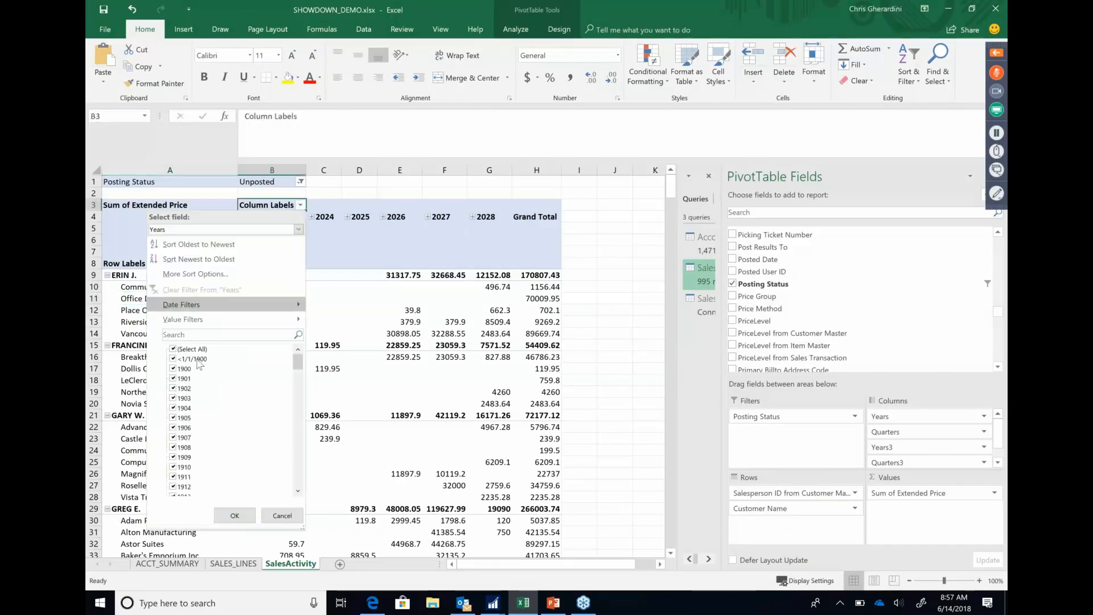
click(172, 349)
scroll(183, 382, down, 15)
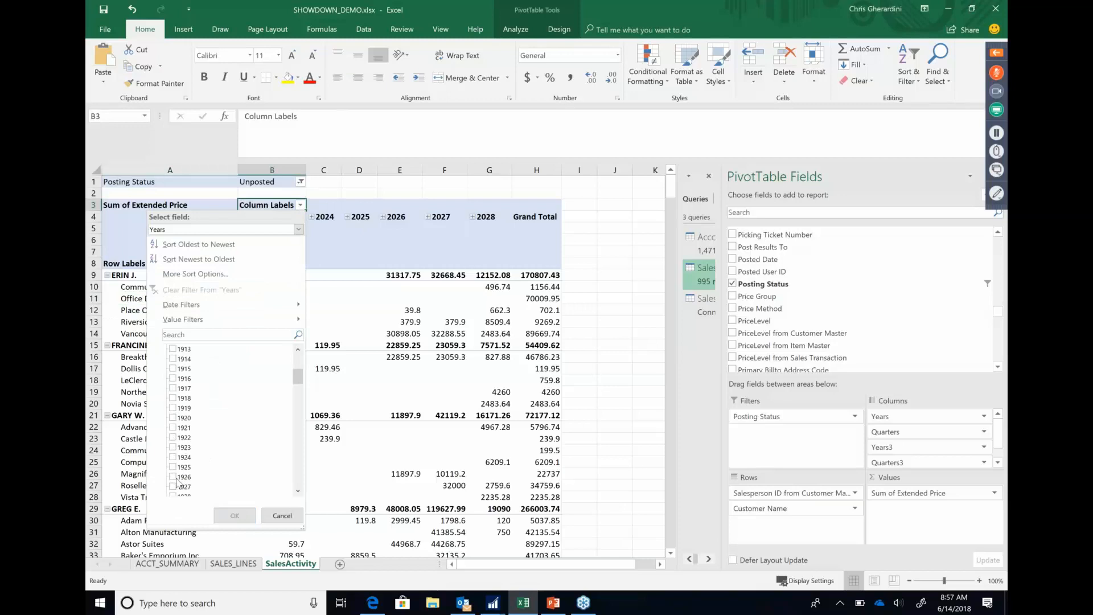
scroll(175, 480, down, 8)
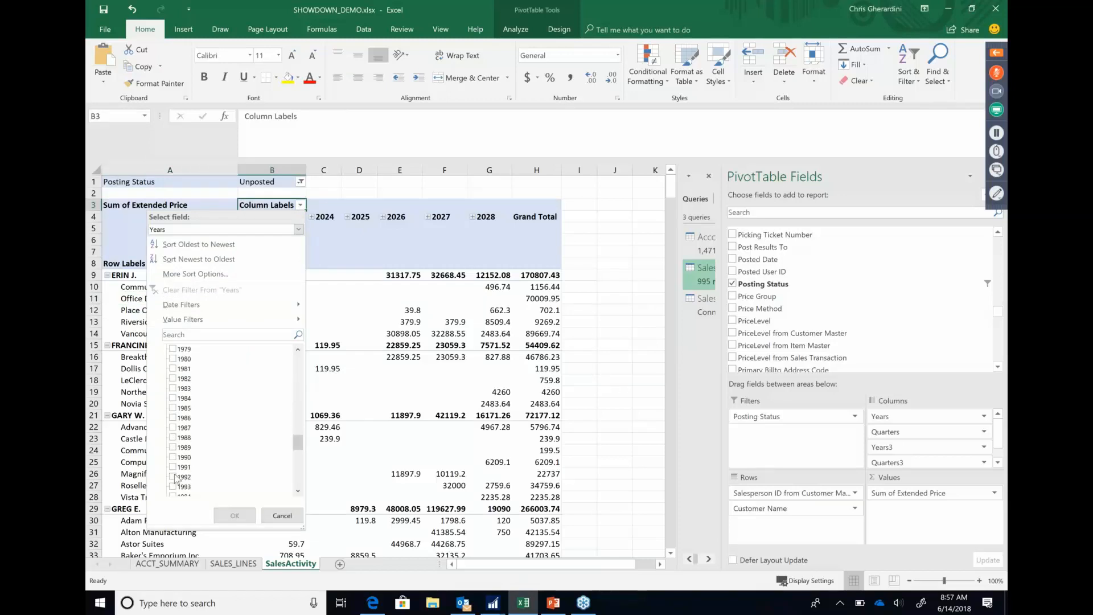
scroll(176, 480, down, 12)
click(173, 400)
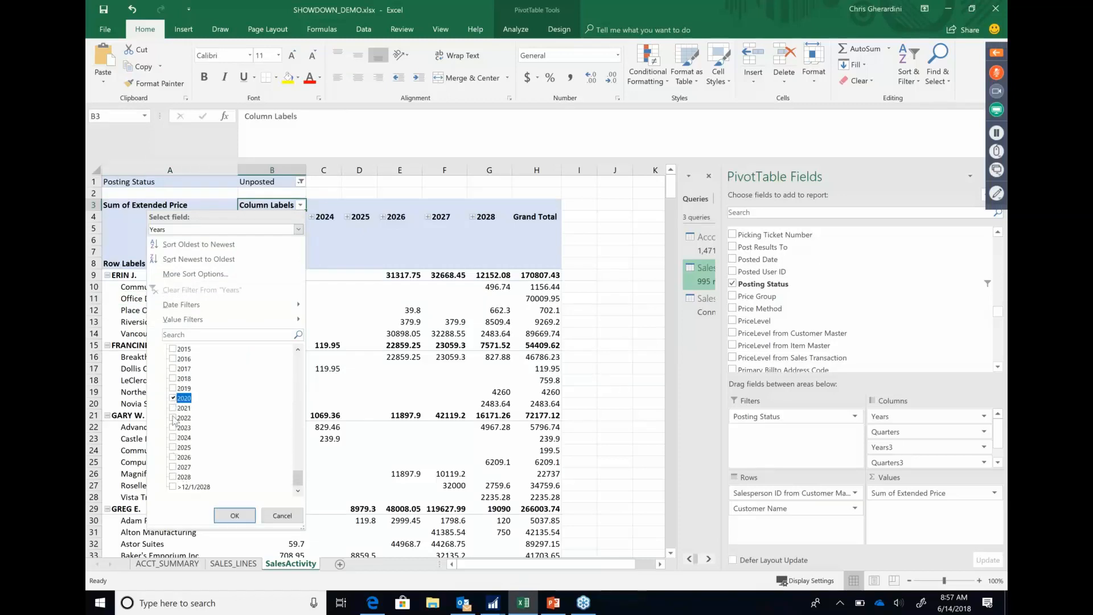
click(235, 515)
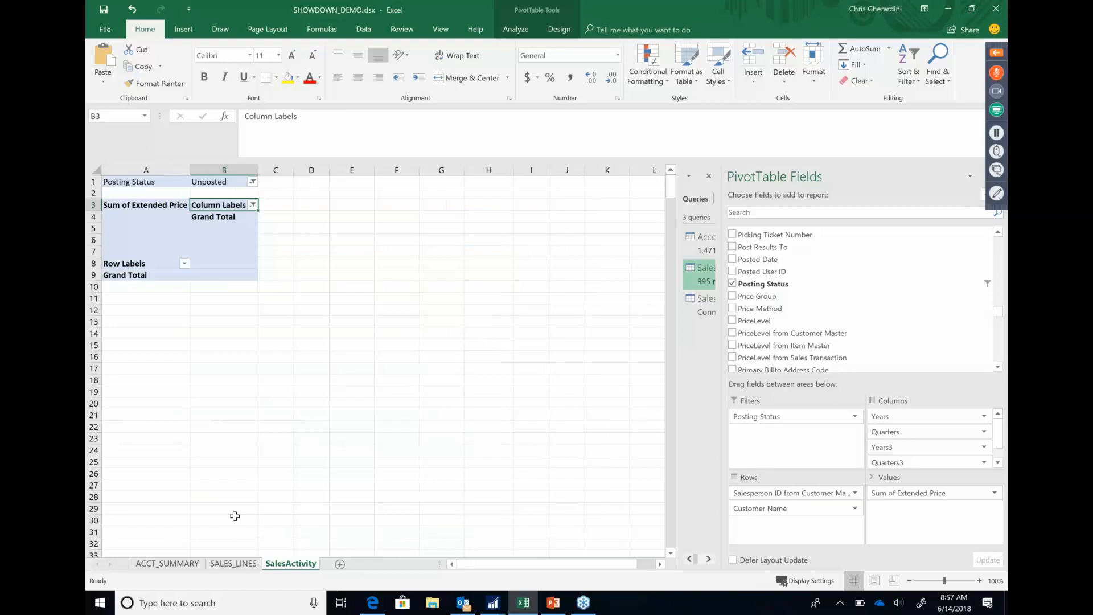
- Reselect all years in the SalesActivity pivot table's column Years filter, keeping Posting Status on Unposted
click(252, 181)
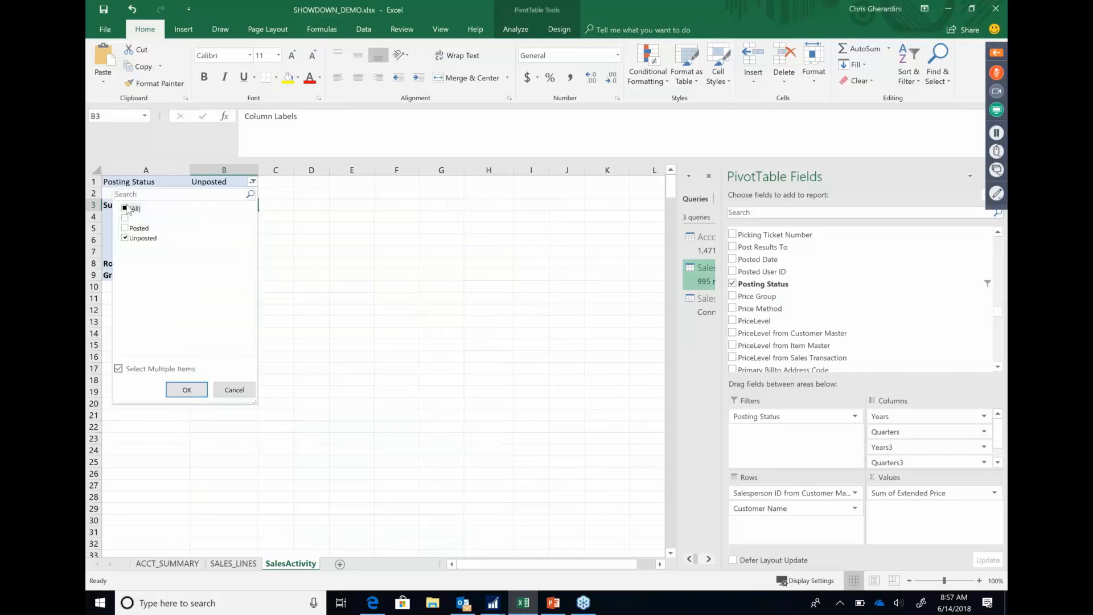
click(234, 390)
click(252, 204)
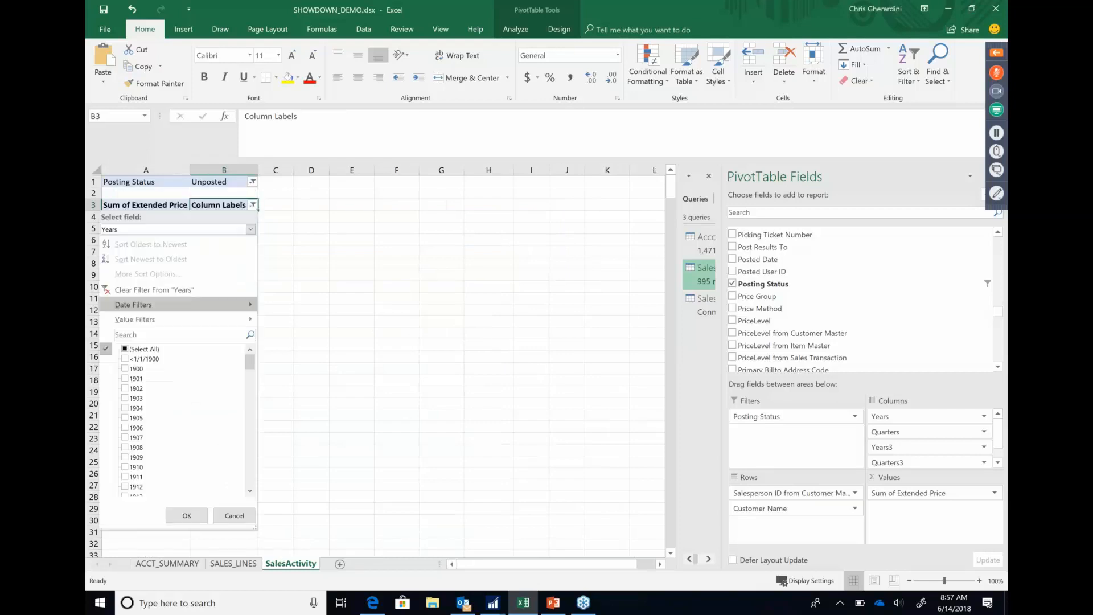
click(125, 349)
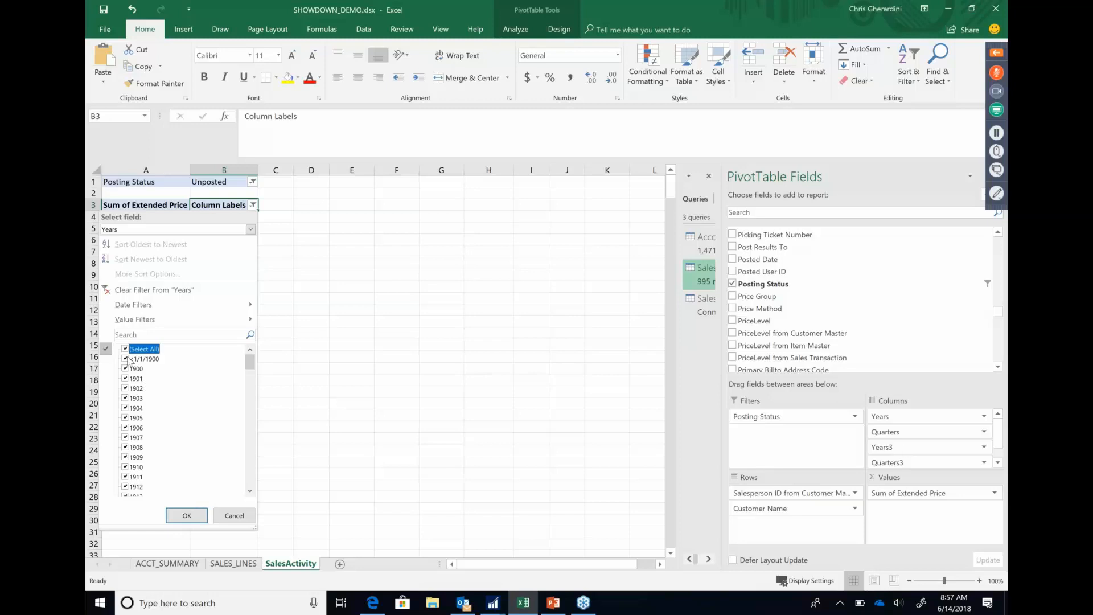
click(186, 516)
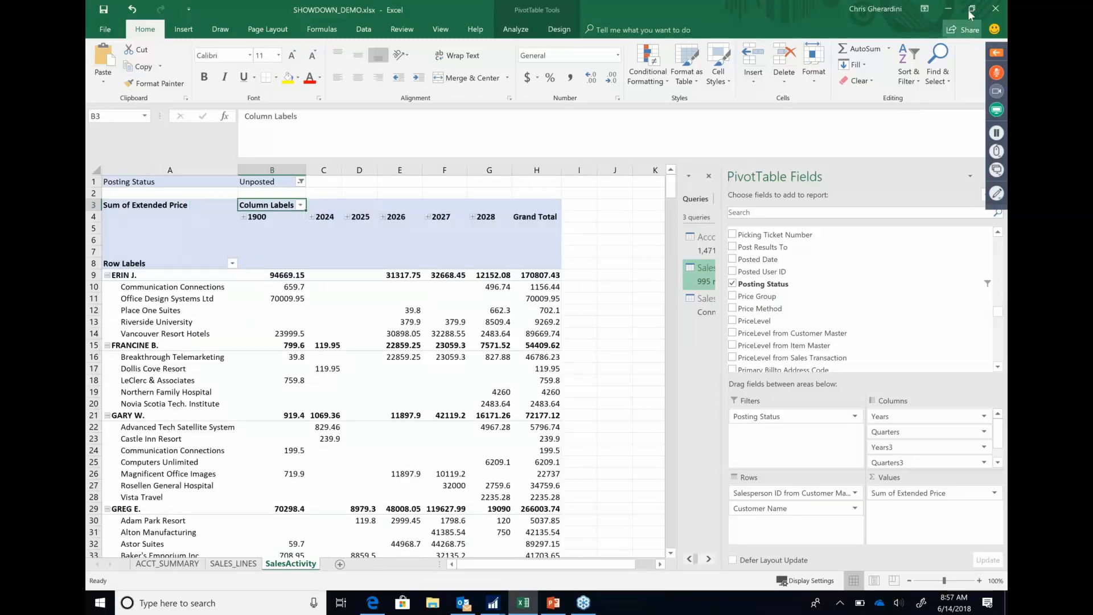
- Switch to Dynamics GP, close the SmartList window, and open the Country View Estates customer card from the Customers Over Credit Limit reminder
click(948, 8)
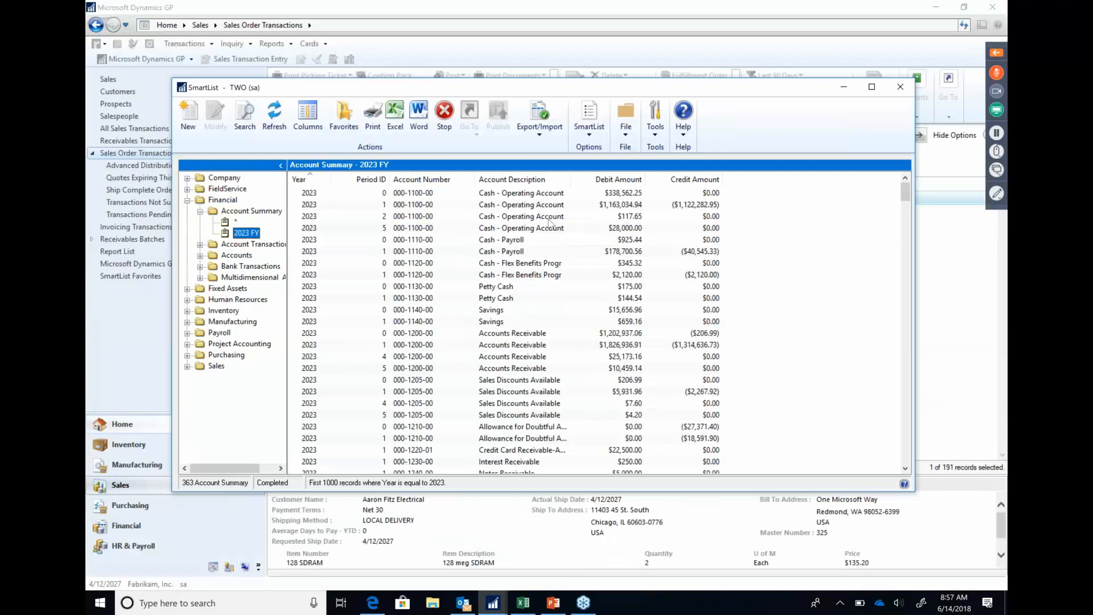
click(900, 87)
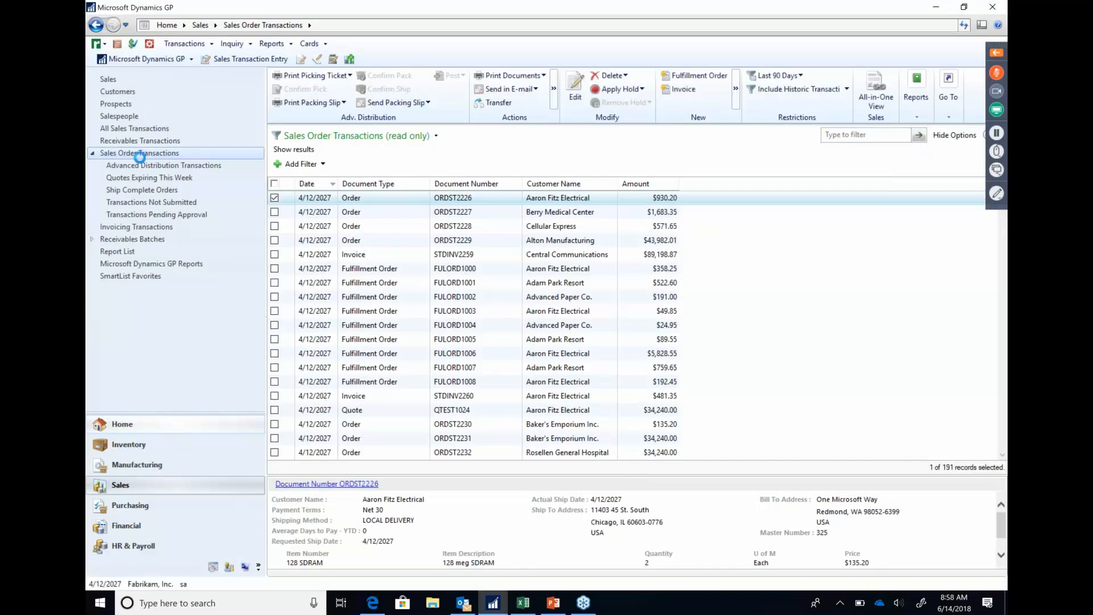
click(128, 106)
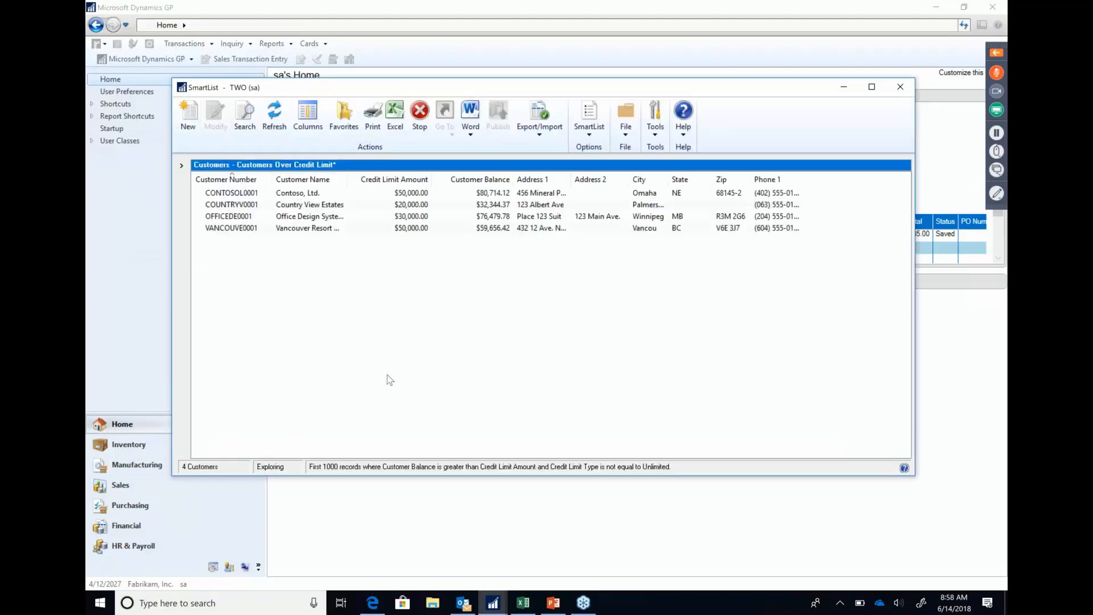
click(431, 204)
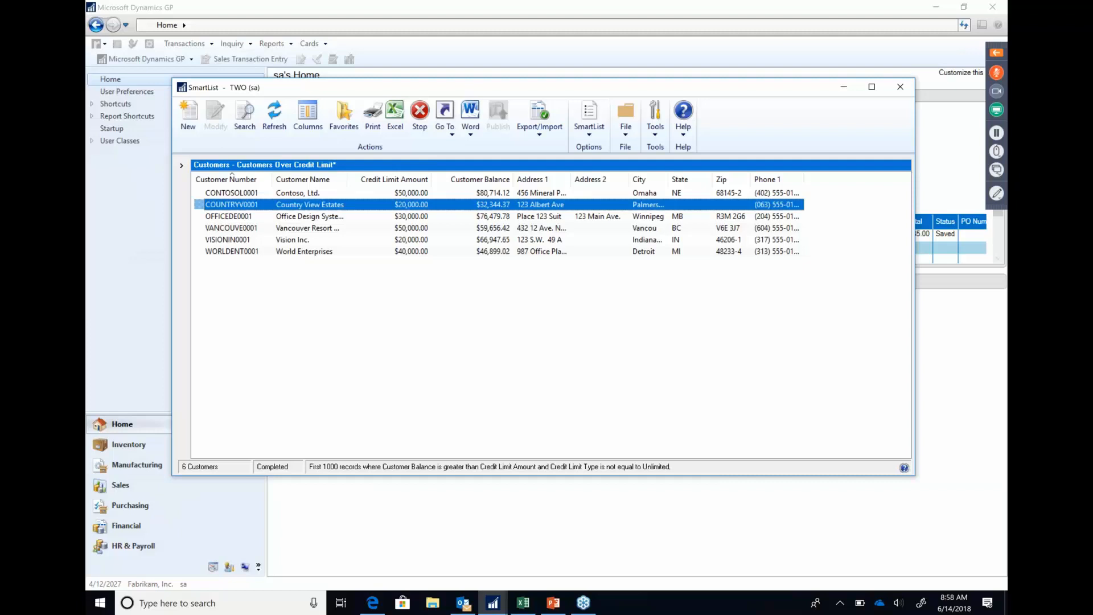
double_click(436, 206)
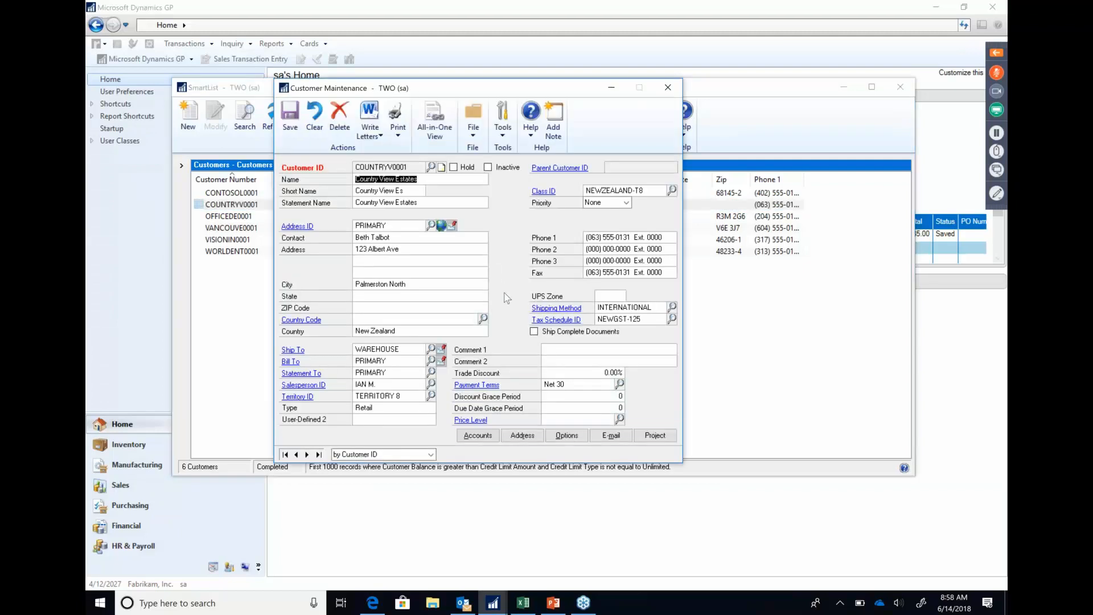
- Attach TTI_GP2018_mar2018.pdf to the Country View Estates customer record's note
click(439, 177)
click(441, 168)
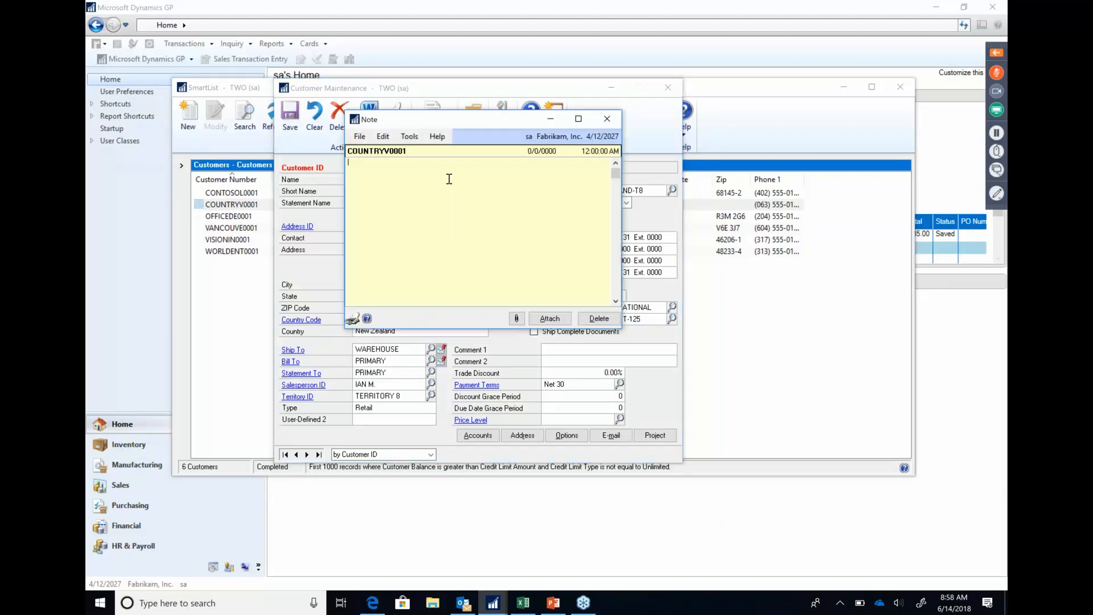
click(516, 319)
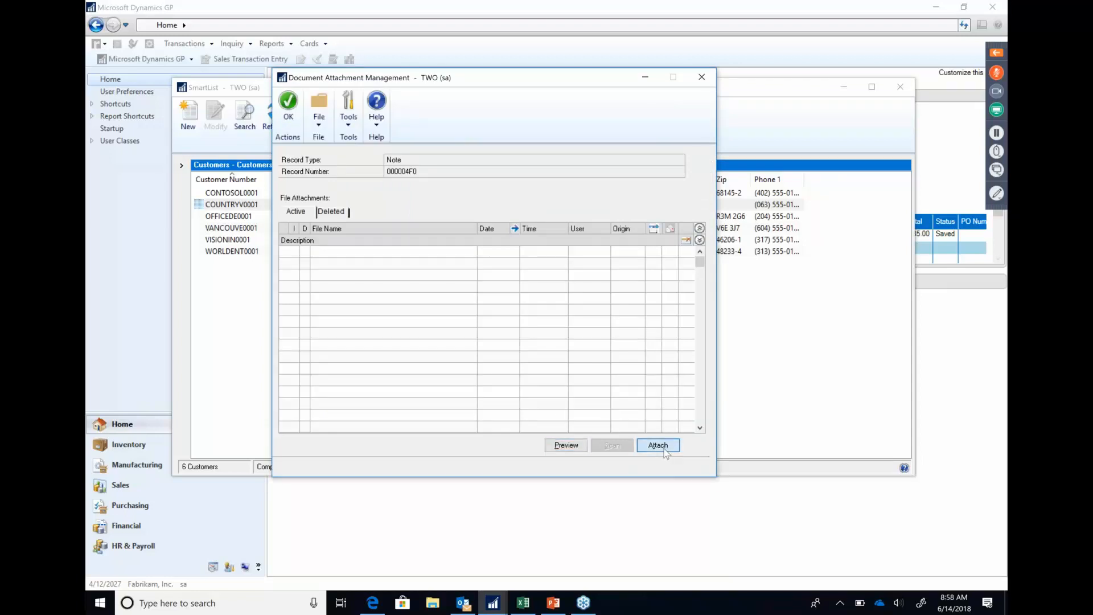
click(660, 446)
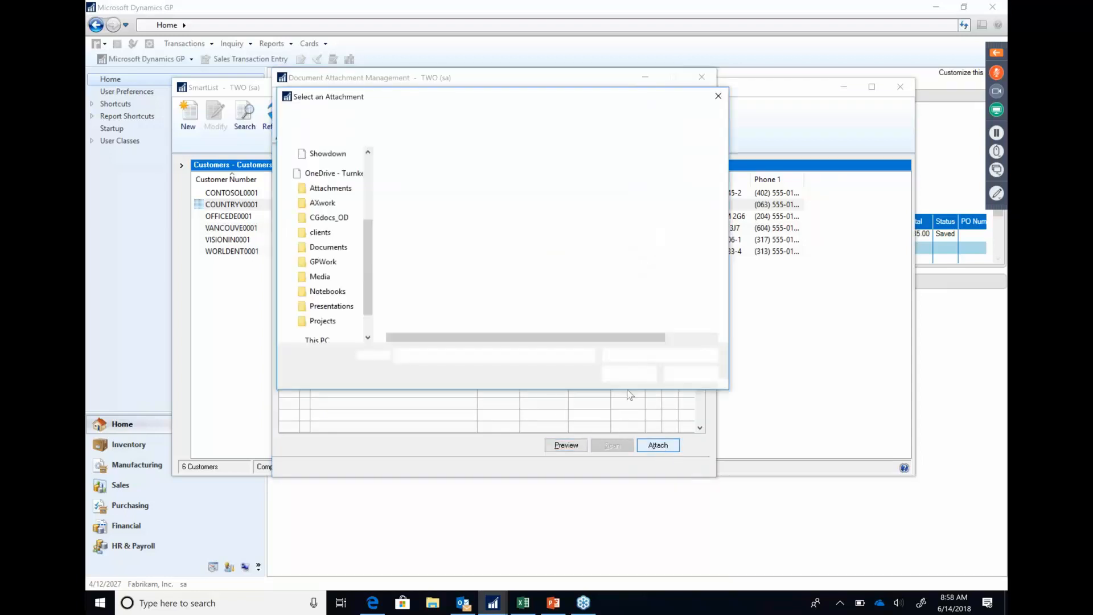
click(494, 222)
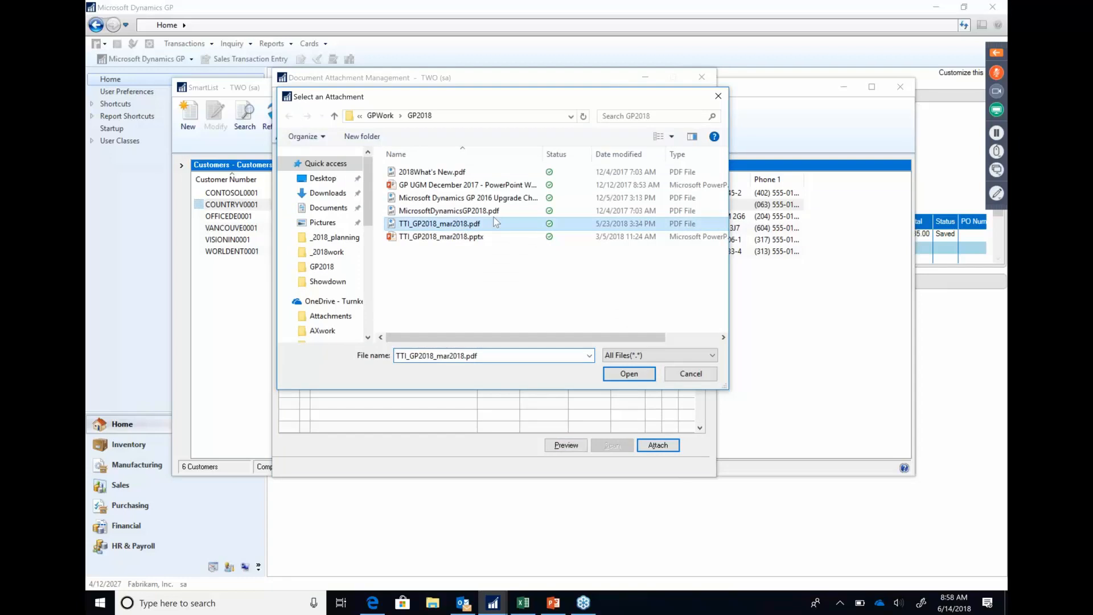
double_click(495, 223)
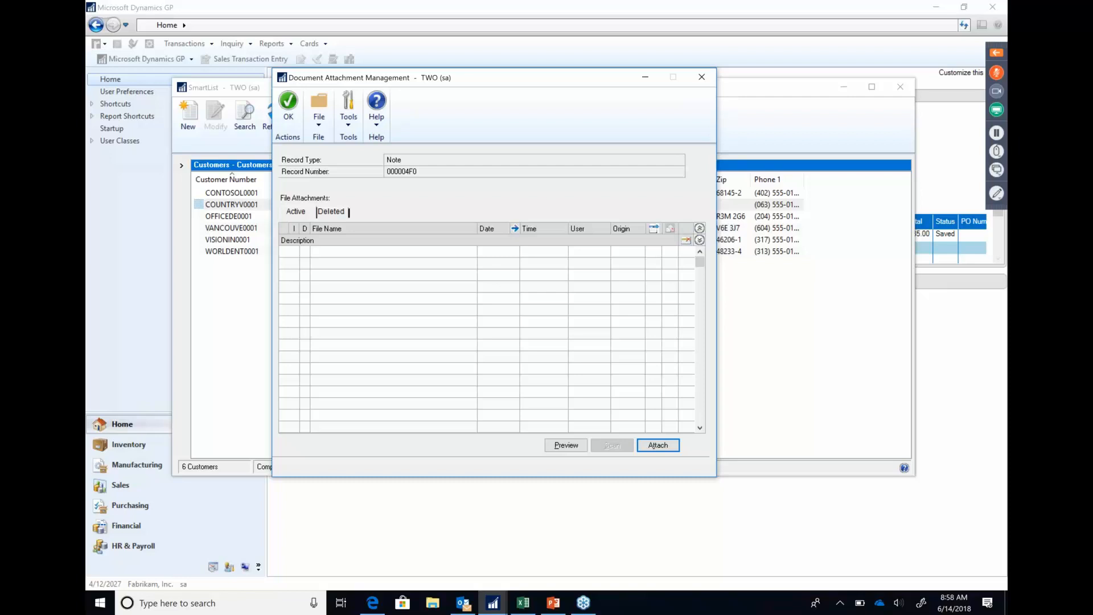
click(288, 106)
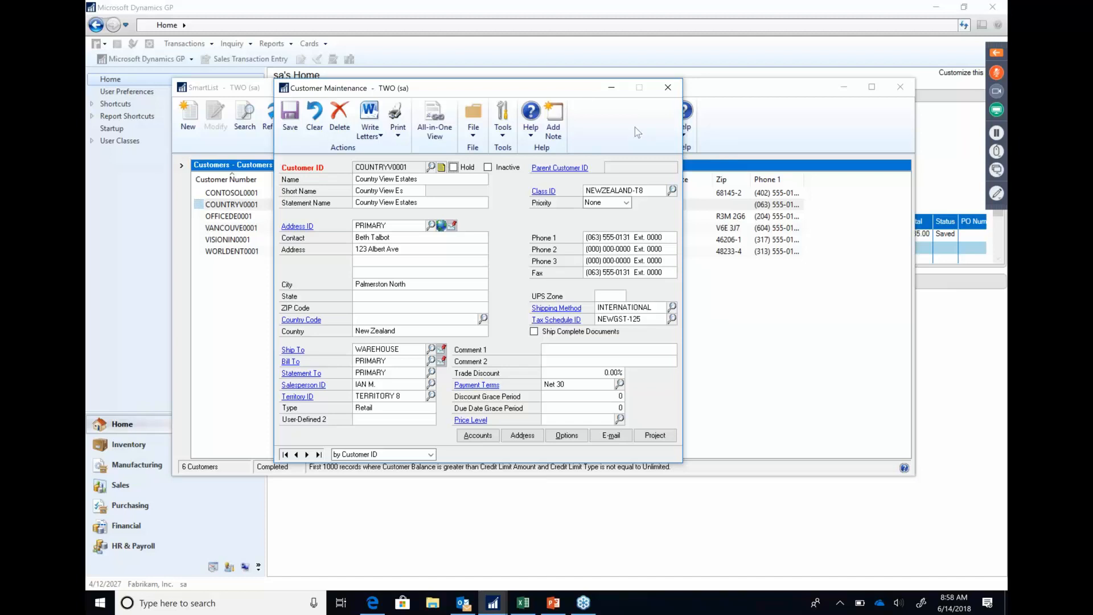
- Move the customer card aside and view the Customer Payment Summary Inquiry for Country View Estates from the SmartList
drag(590, 87, 775, 204)
click(445, 117)
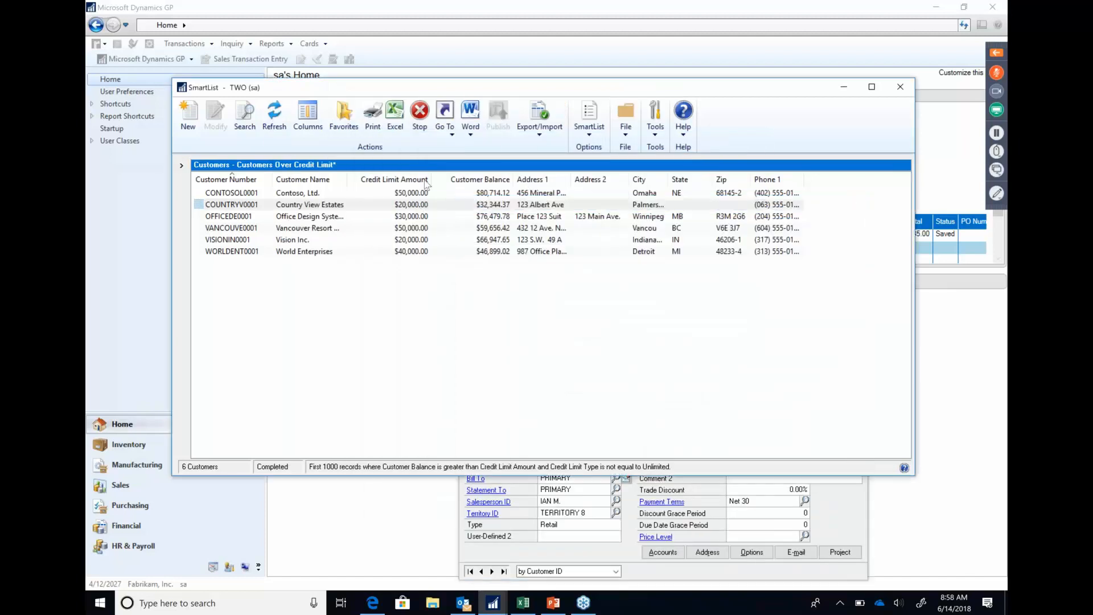
click(501, 234)
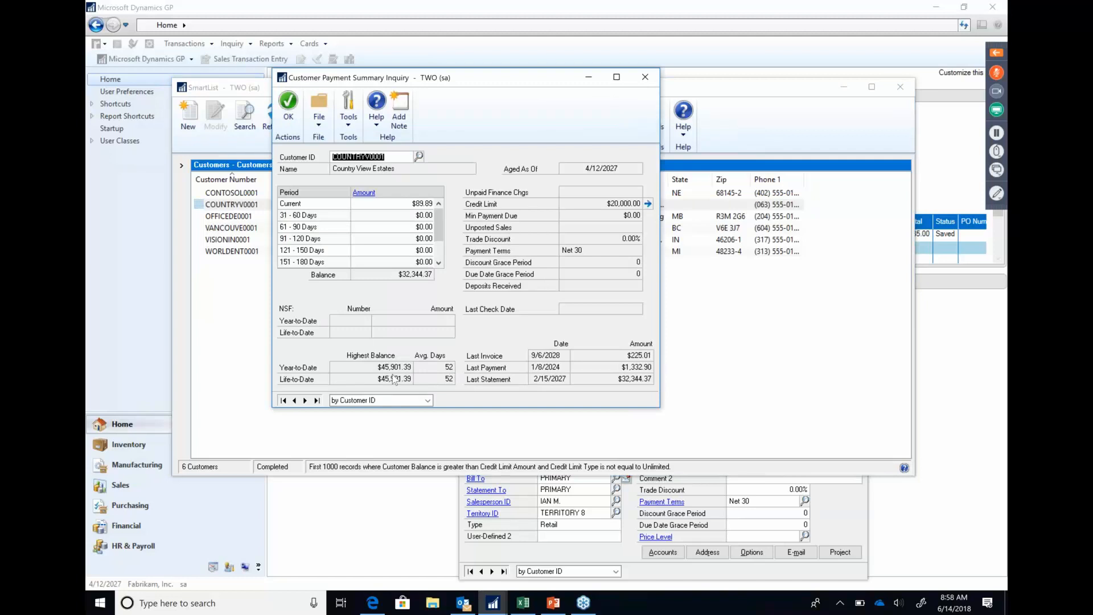
click(645, 77)
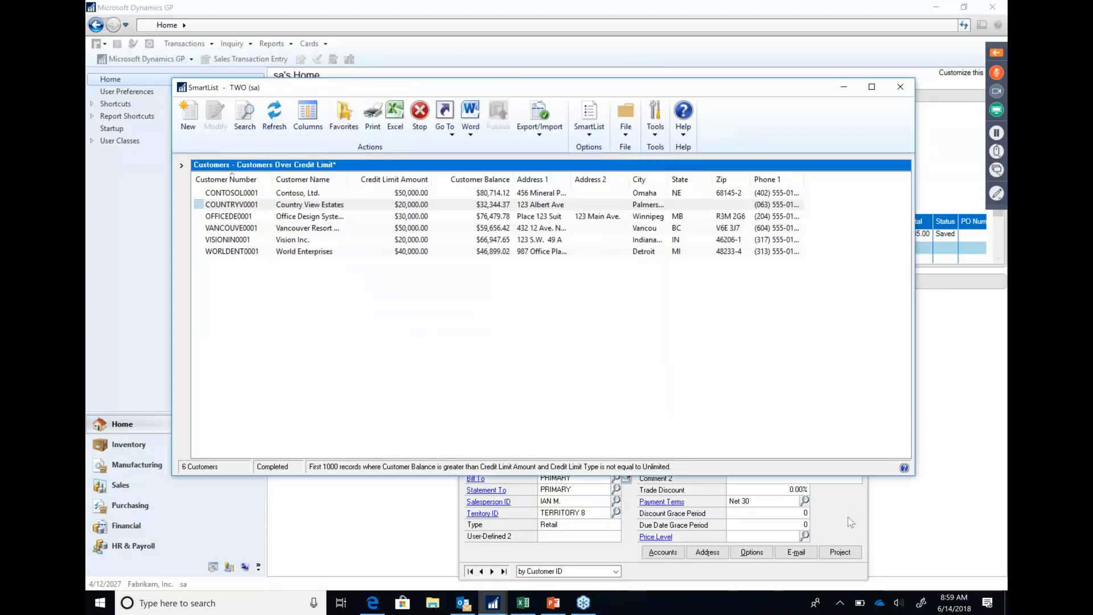
- Open the maintenance options of the Country View Estates card and set the credit limit amount to $50,000.00
click(851, 522)
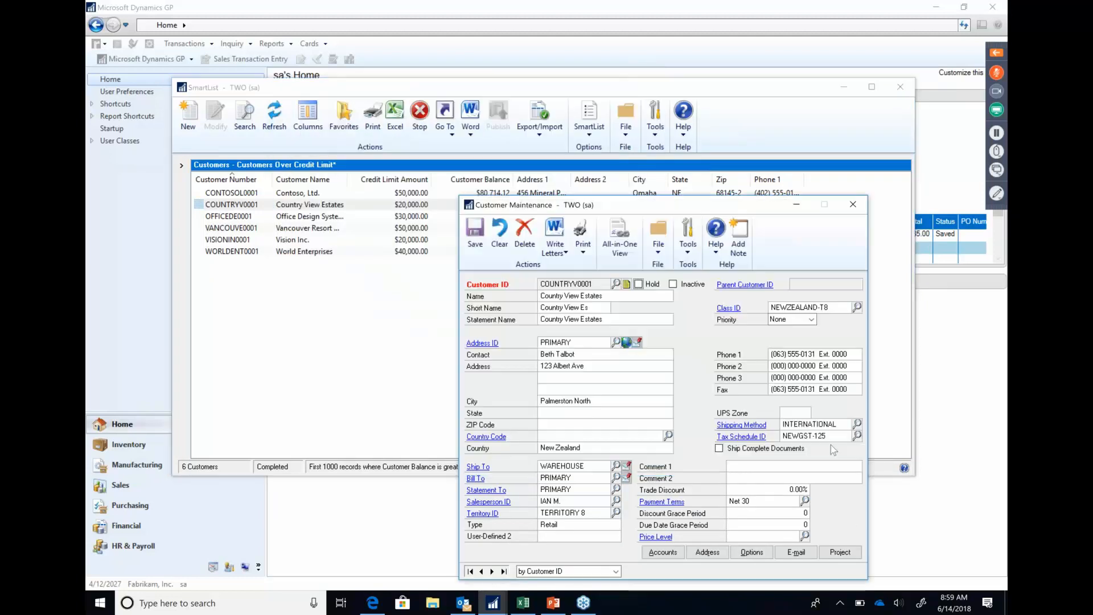
click(755, 553)
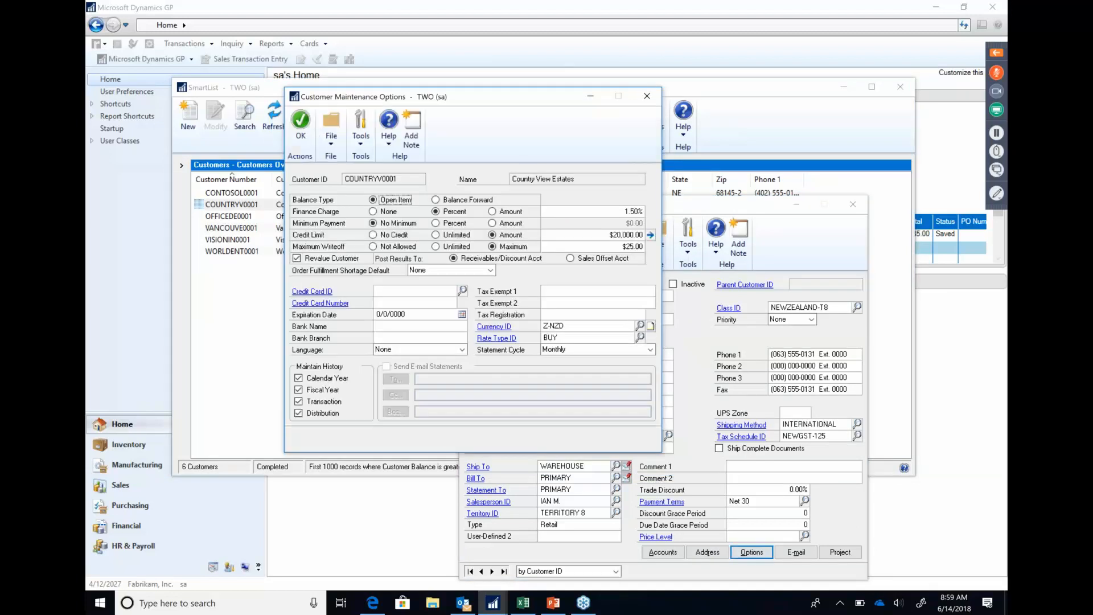
double_click(620, 235)
text(50000)
- Set the credit limit warning to also trigger when the sum of 61 - 90 Days and beyond exceeds $1.00
click(651, 235)
click(435, 243)
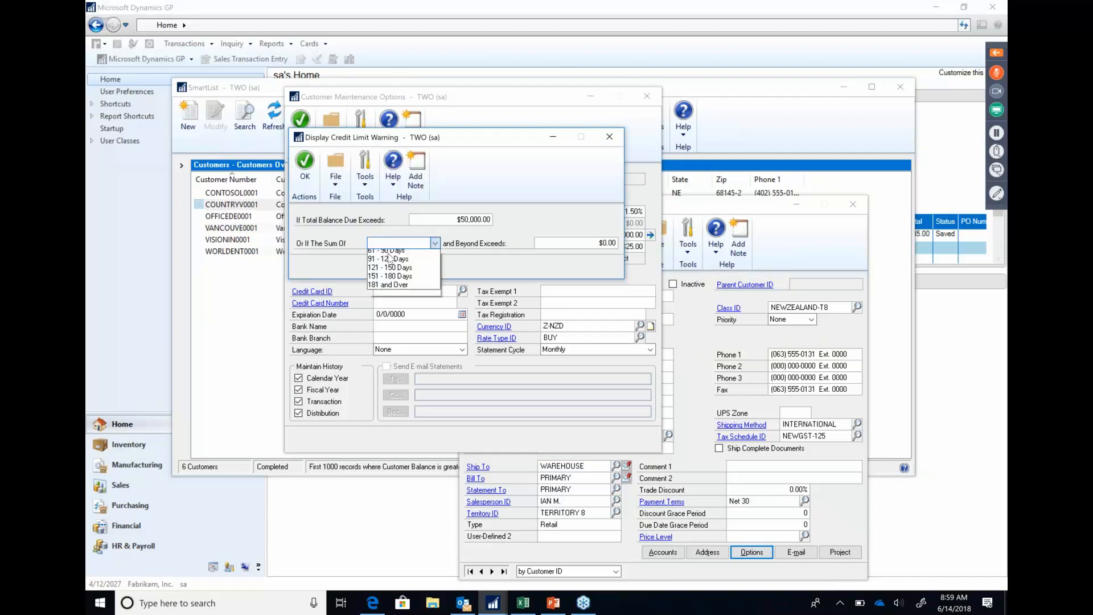
click(438, 272)
double_click(561, 243)
text(100)
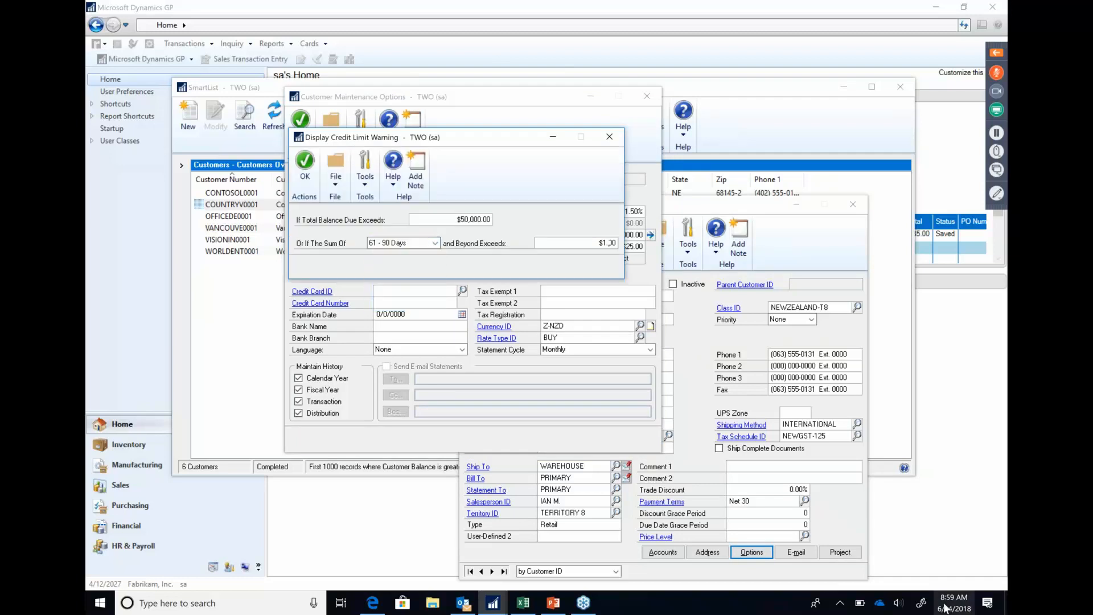
key(Tab)
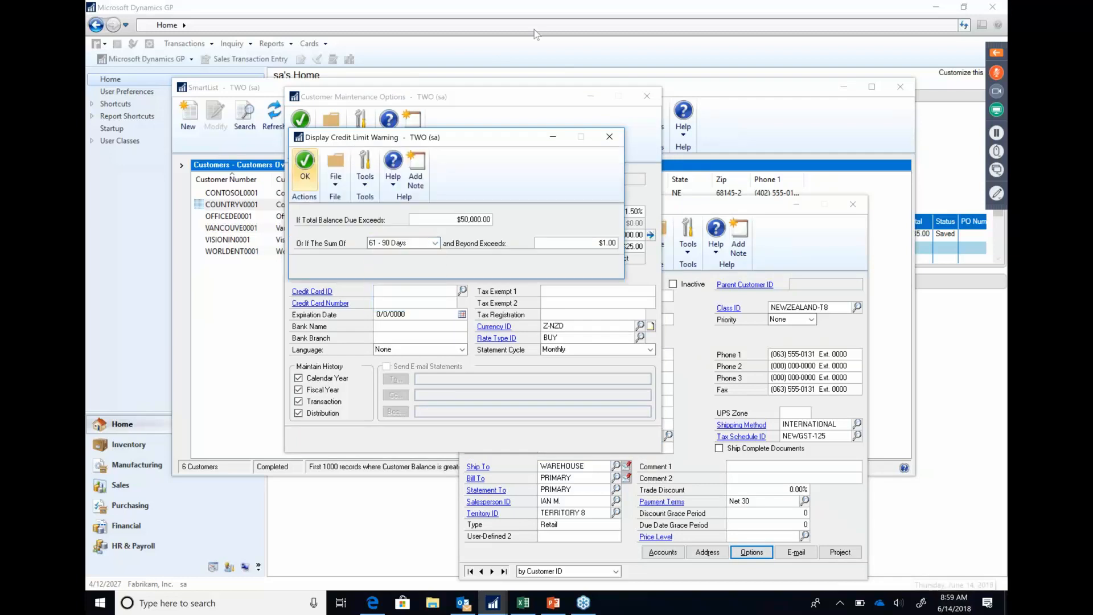
click(306, 180)
- Save the customer's changes and refresh the Customers Over Credit Limit list, closing both windows
click(301, 121)
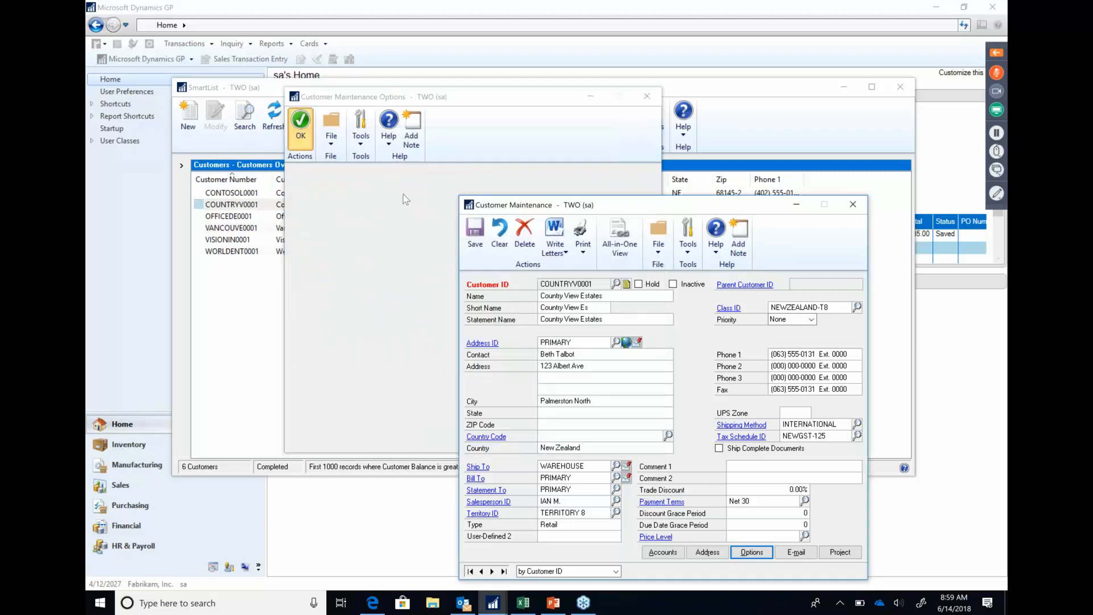
click(477, 242)
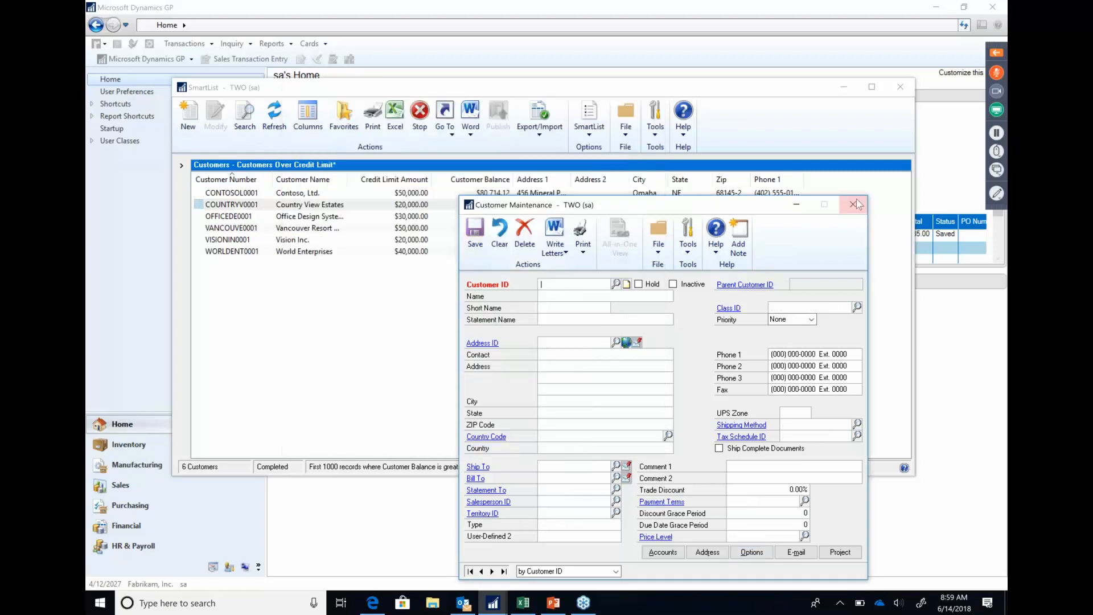
click(852, 203)
click(274, 121)
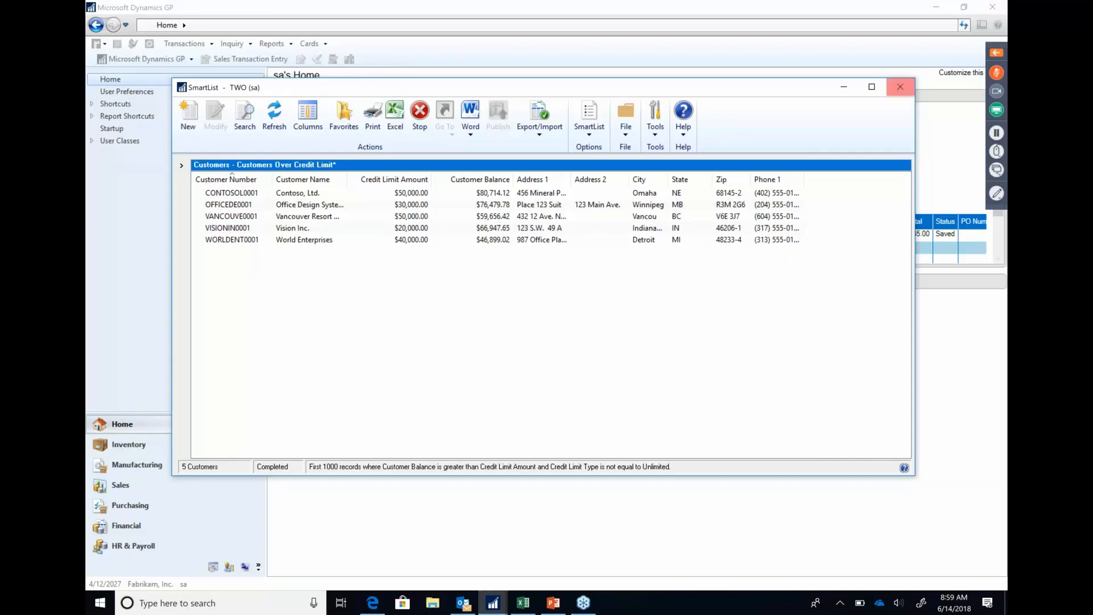
click(900, 87)
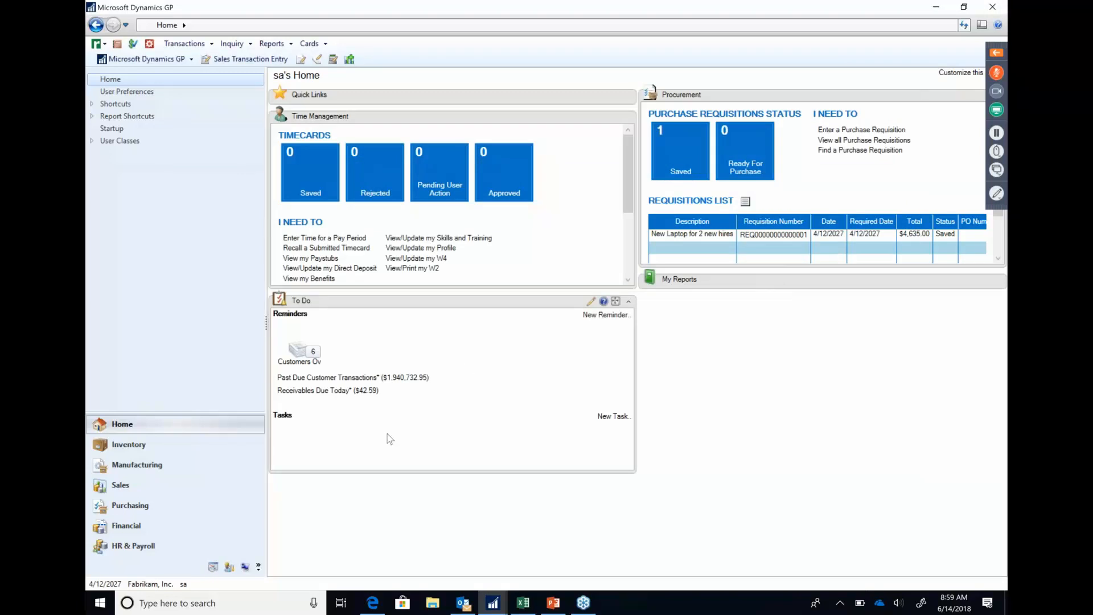
- Go to the Sales area and bring up the Sales Transaction Entry window
click(190, 486)
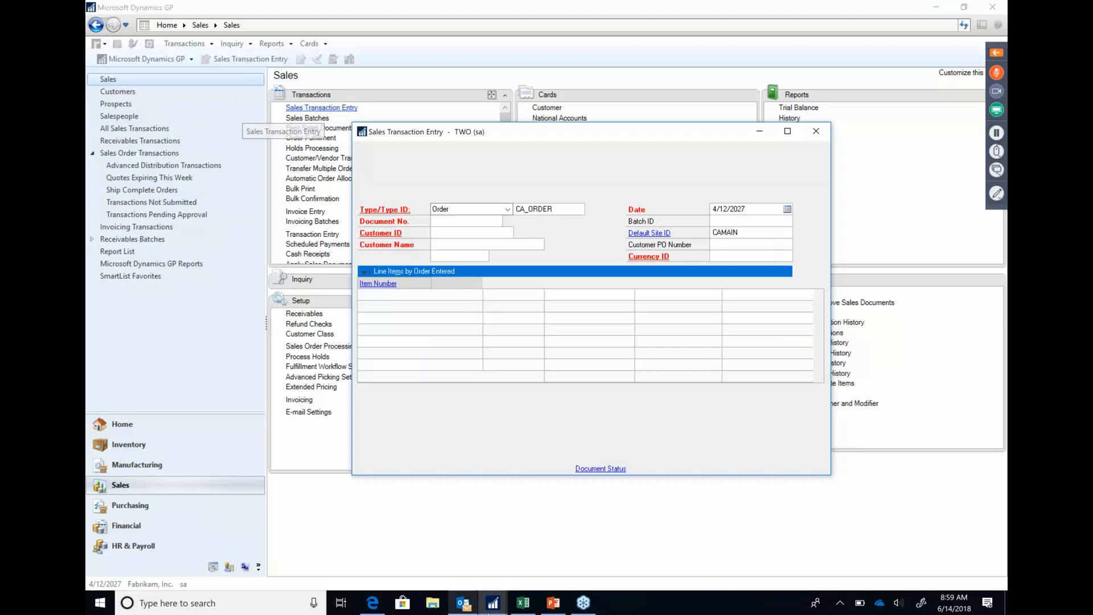
mouse_move(493, 602)
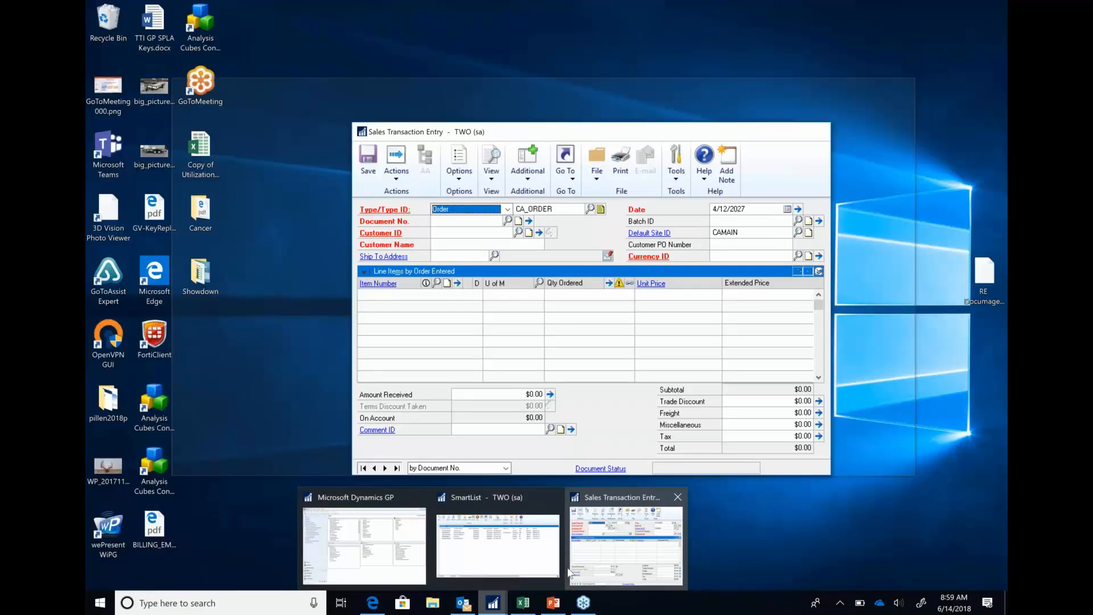
click(569, 572)
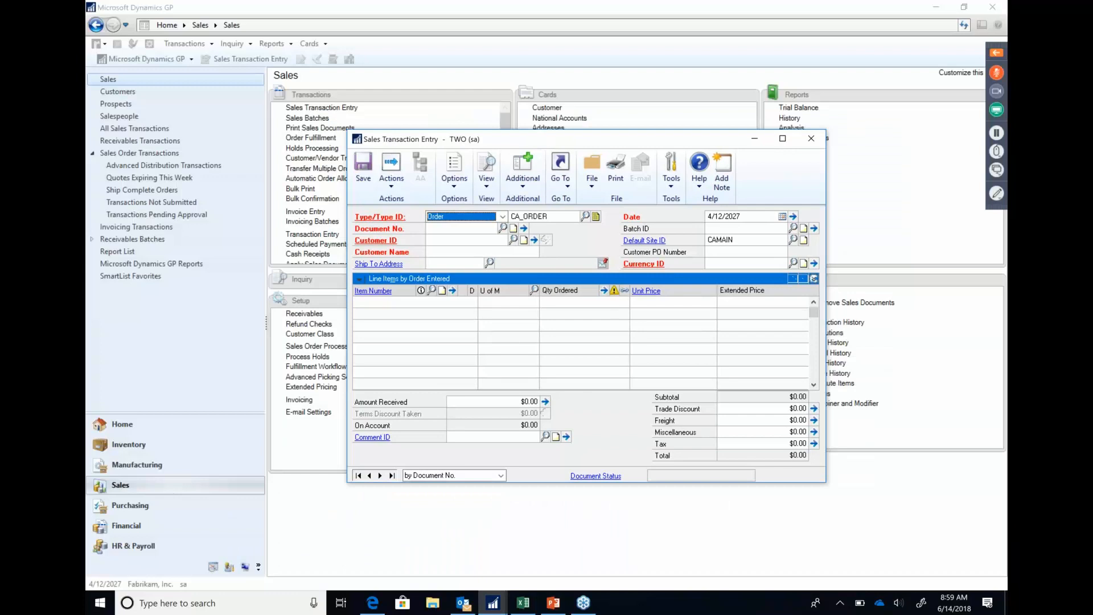
- Open the Sales Order Setup from the order's type ID and review the settings of the SPECORD and RMAORD order IDs
click(383, 218)
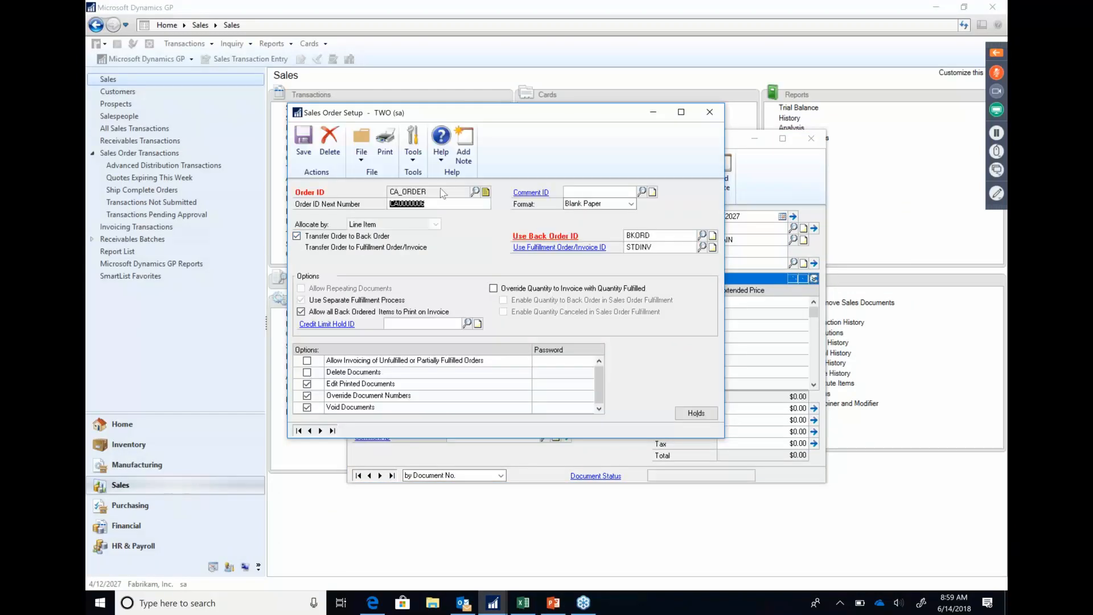
click(481, 185)
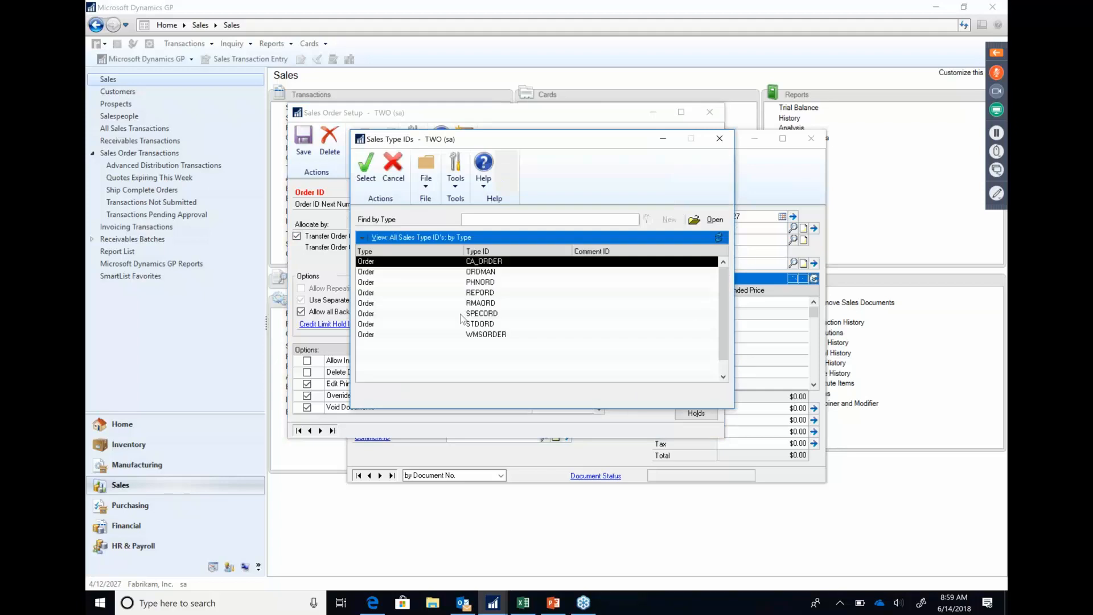
click(477, 272)
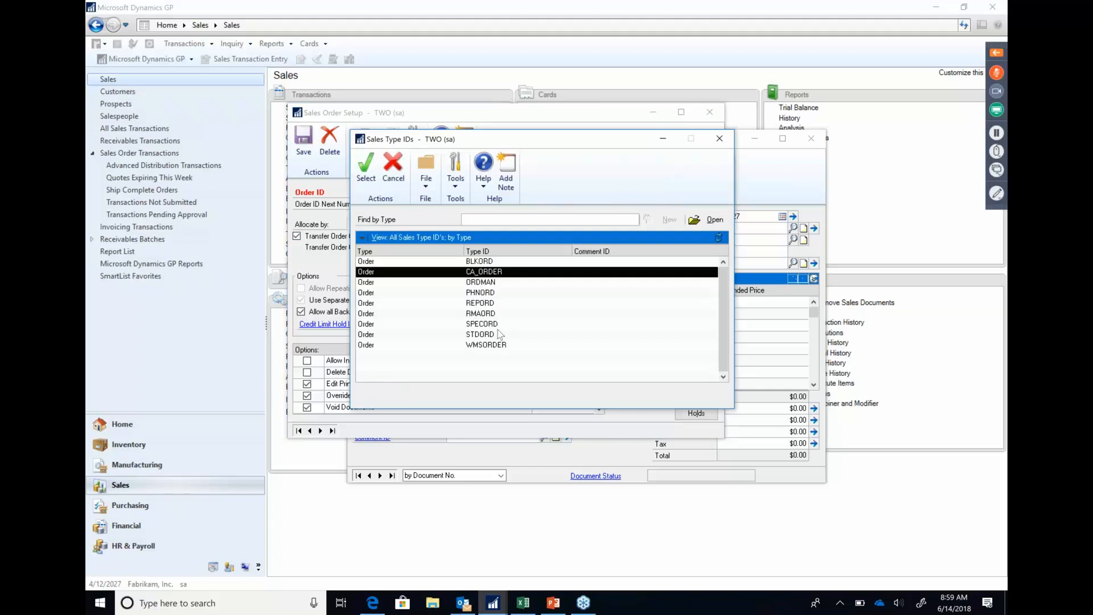
double_click(482, 324)
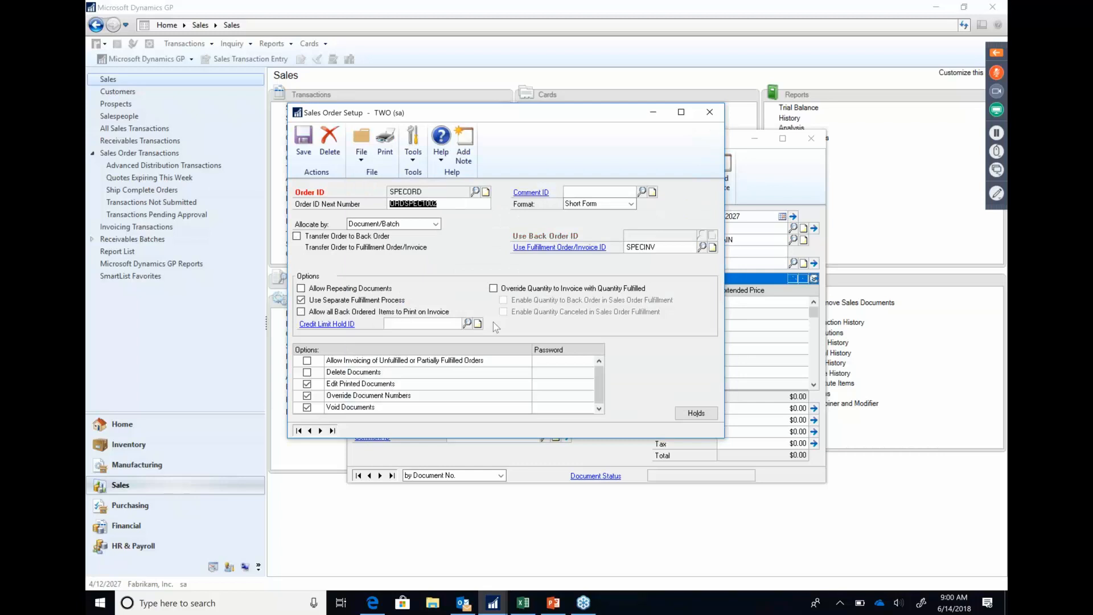
click(475, 193)
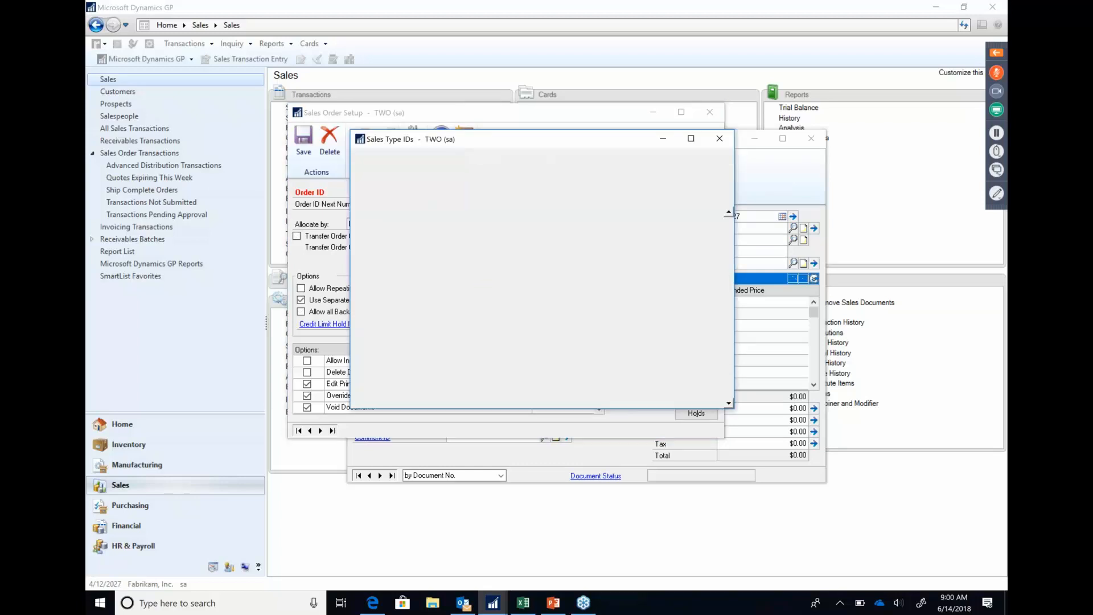
double_click(481, 314)
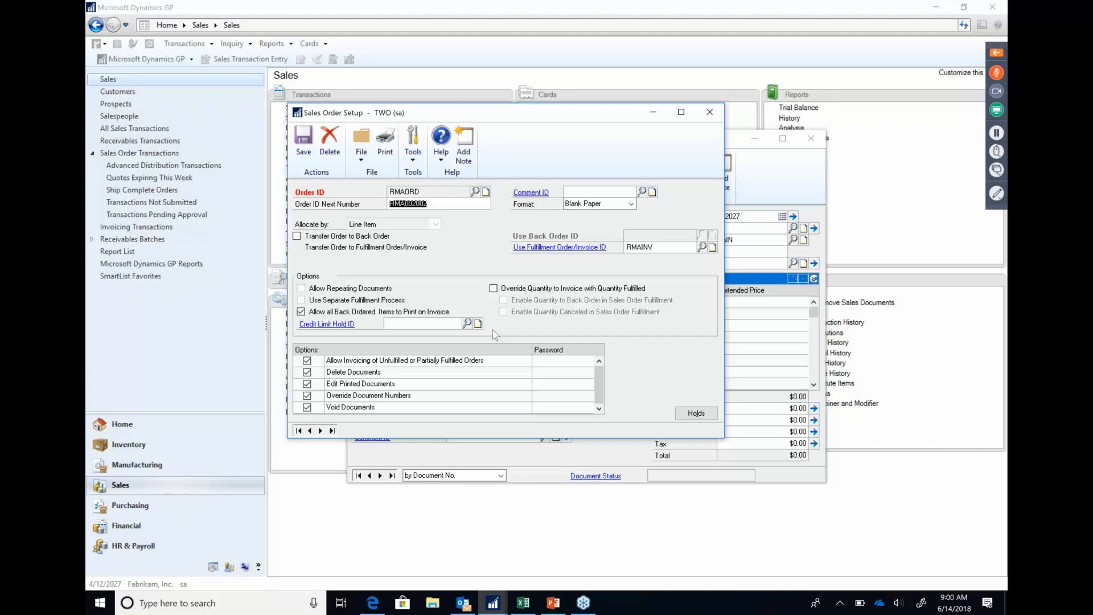
- View the process hold assignments for the RMAORD order ID and close both setup windows
click(606, 191)
click(695, 414)
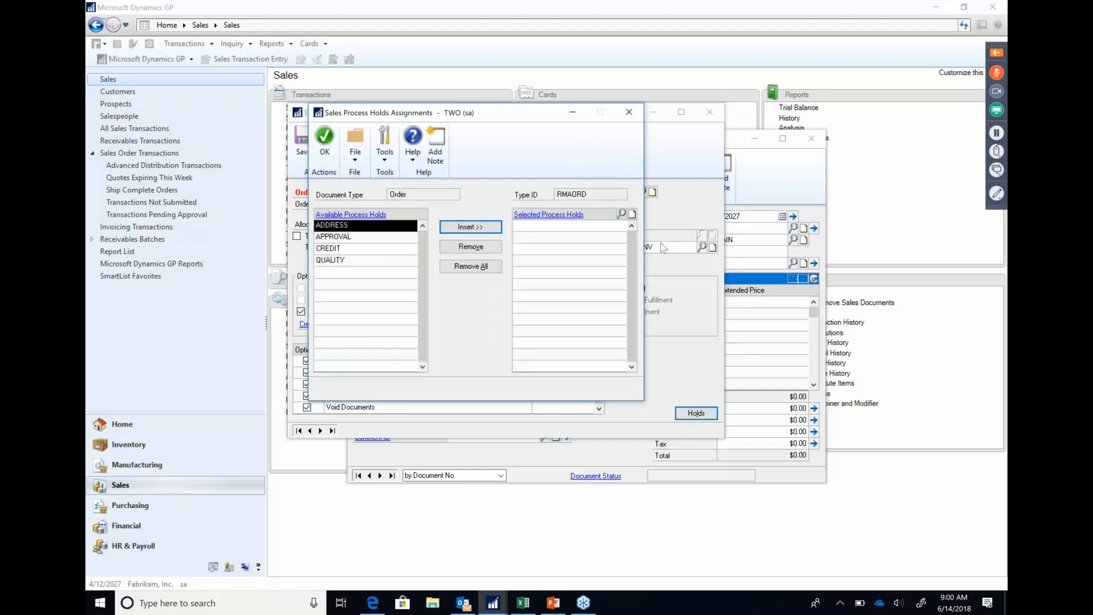
click(634, 113)
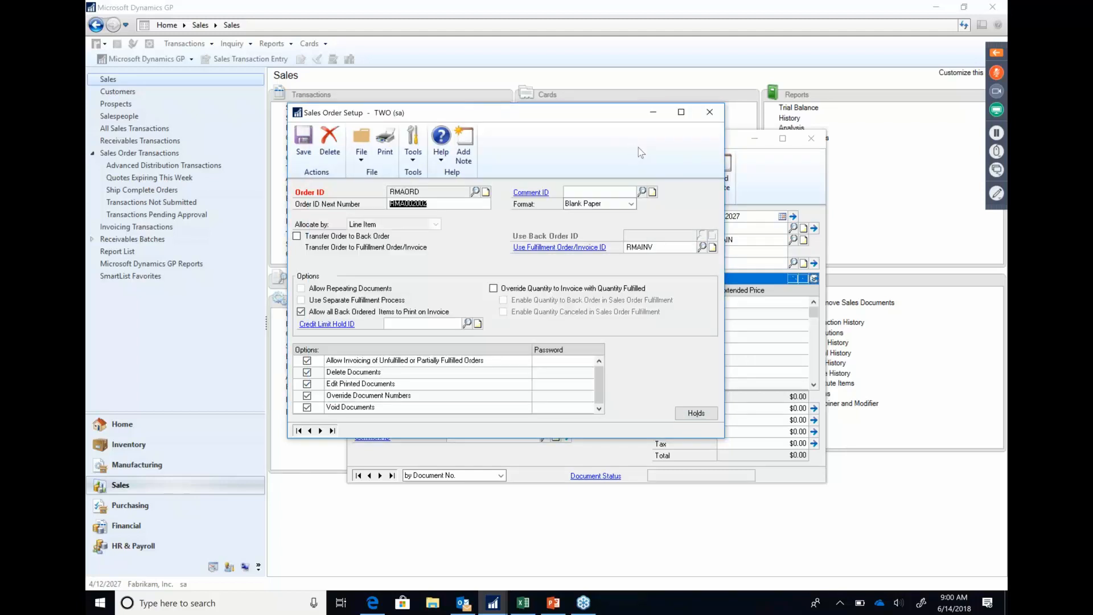
click(710, 112)
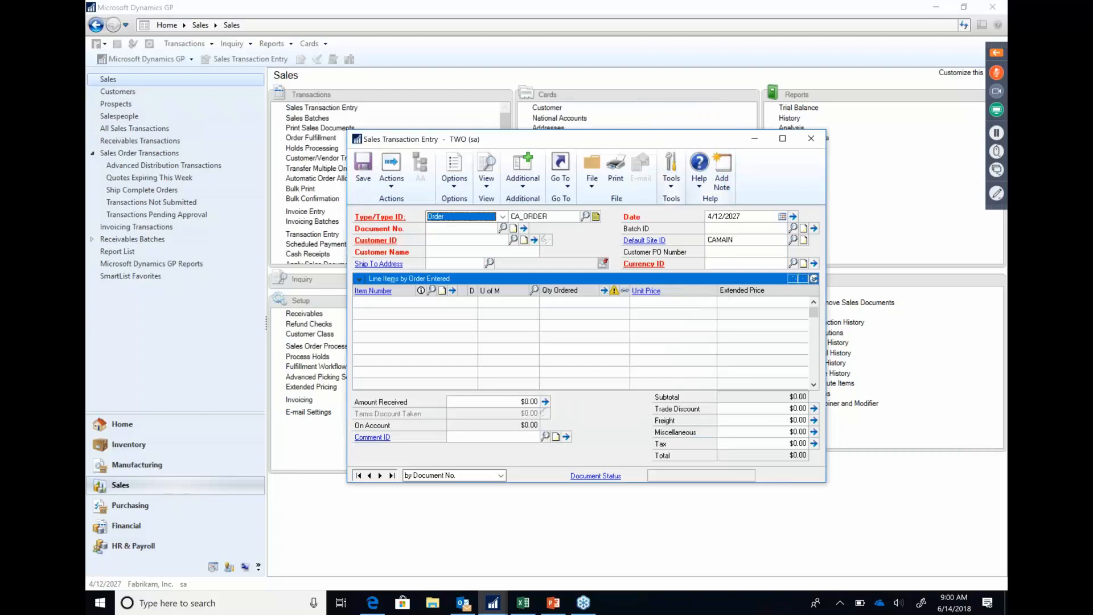
- Start a new CA_ORDER document with the next document number and assign it to customer CA_CUSTOMER
click(469, 237)
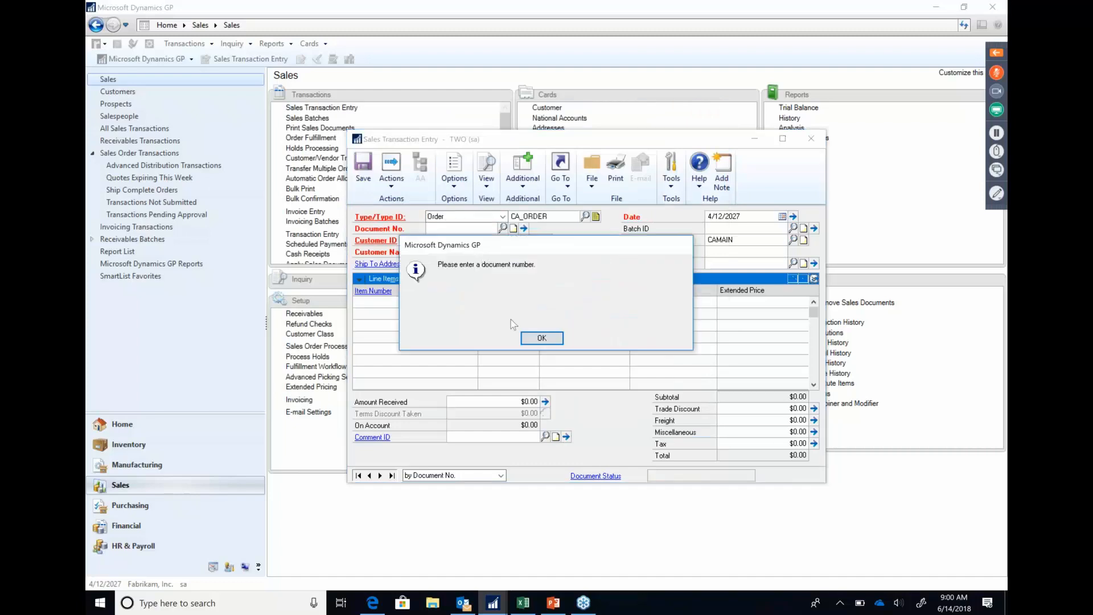
click(538, 337)
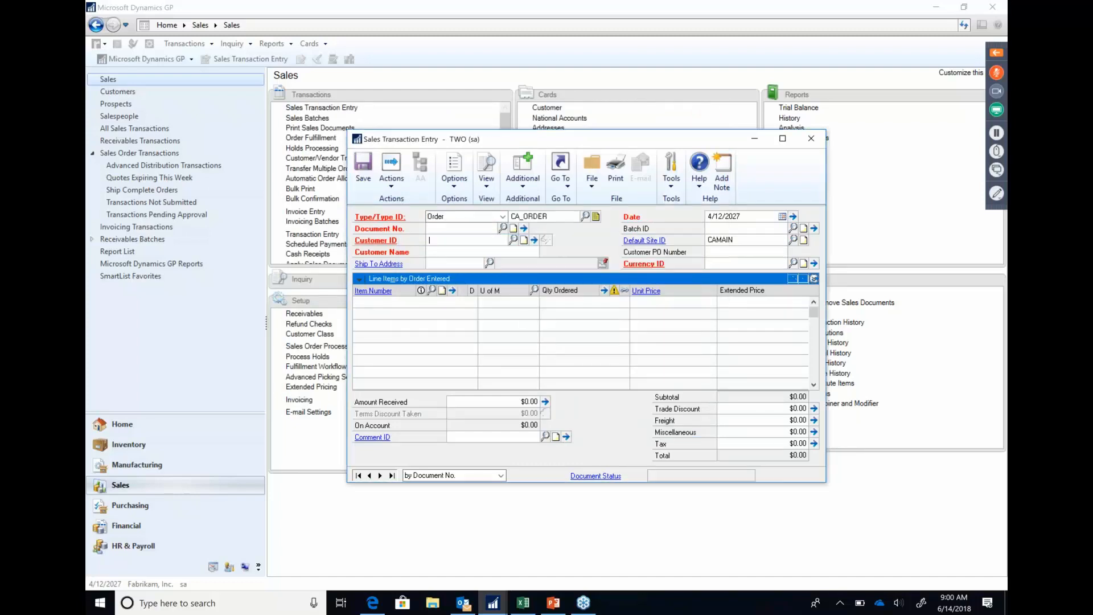
click(451, 231)
key(Tab)
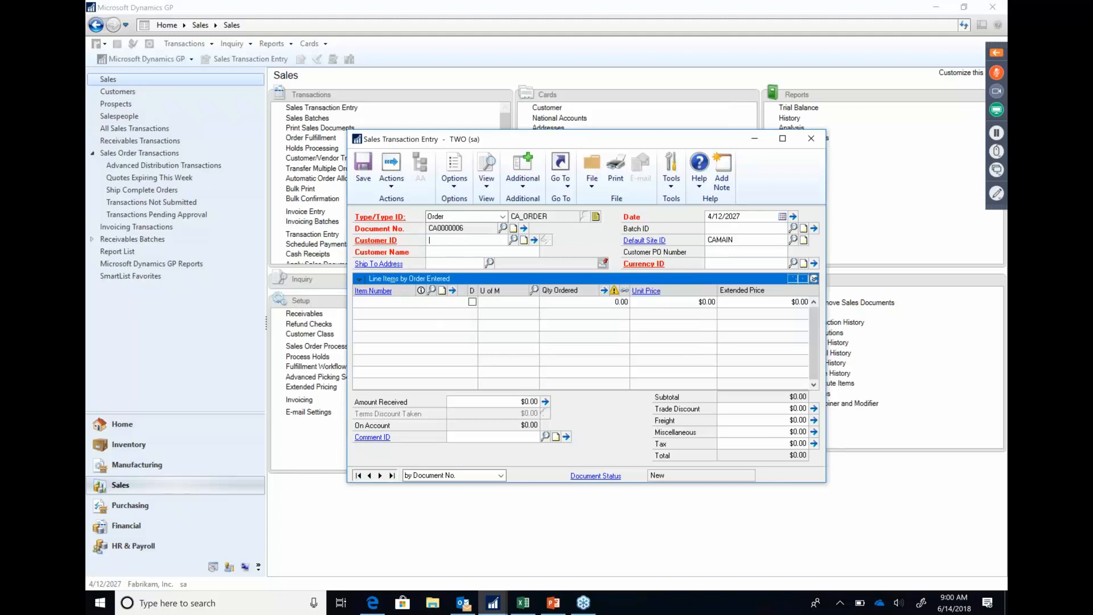
text(CA)
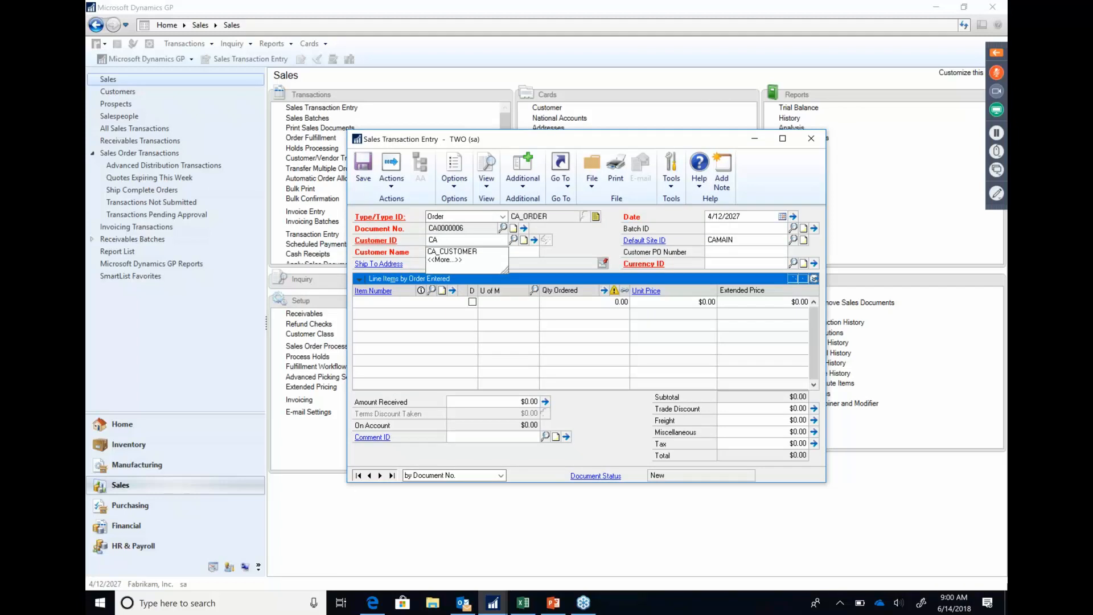
key(Down)
key(Tab)
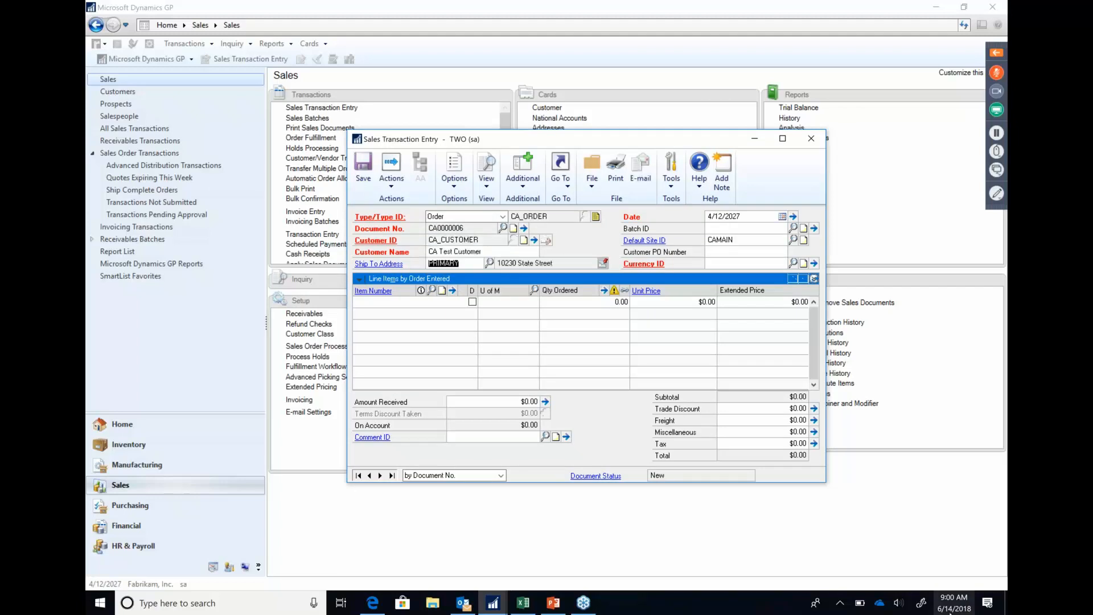
- Try adding a new ship-to address ID NEWSHIPTO from the order, close its address card unsaved and reselect PRIMARY
text(NEWSHIPT)
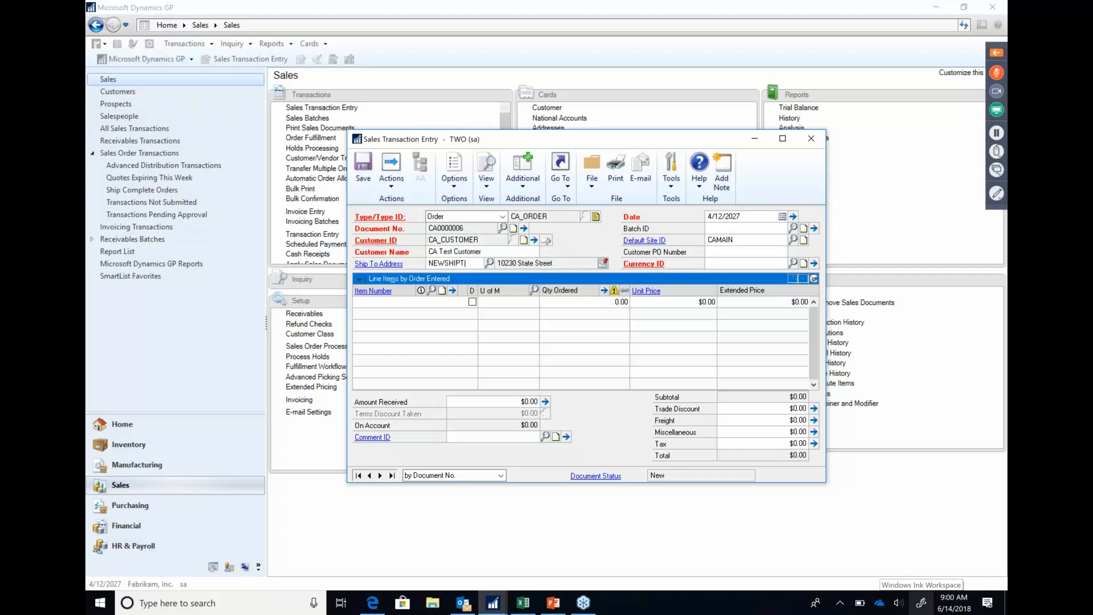
key(Tab)
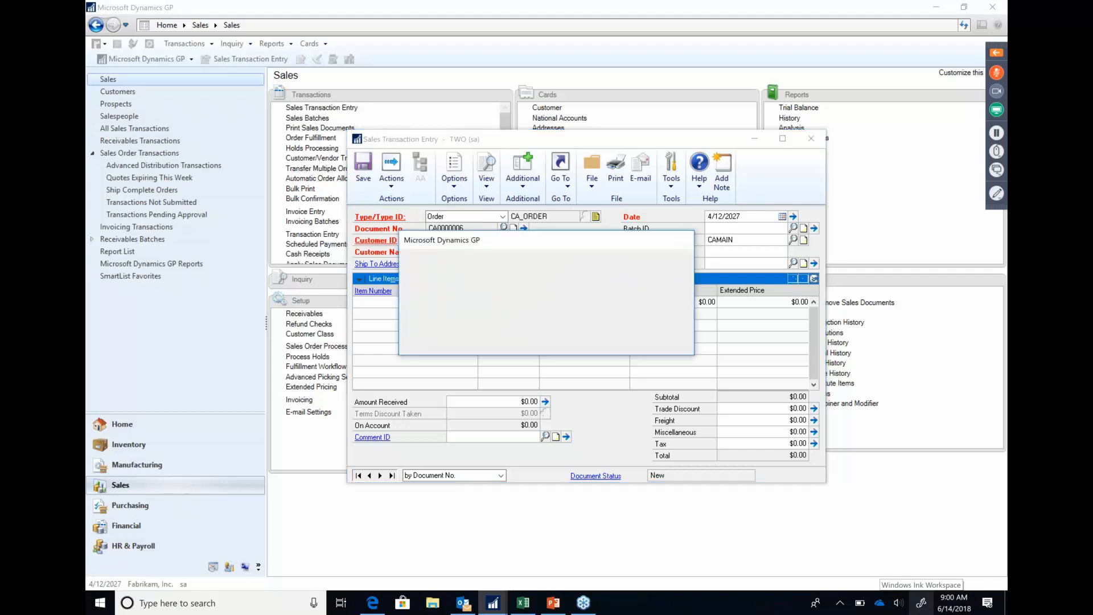
key(Return)
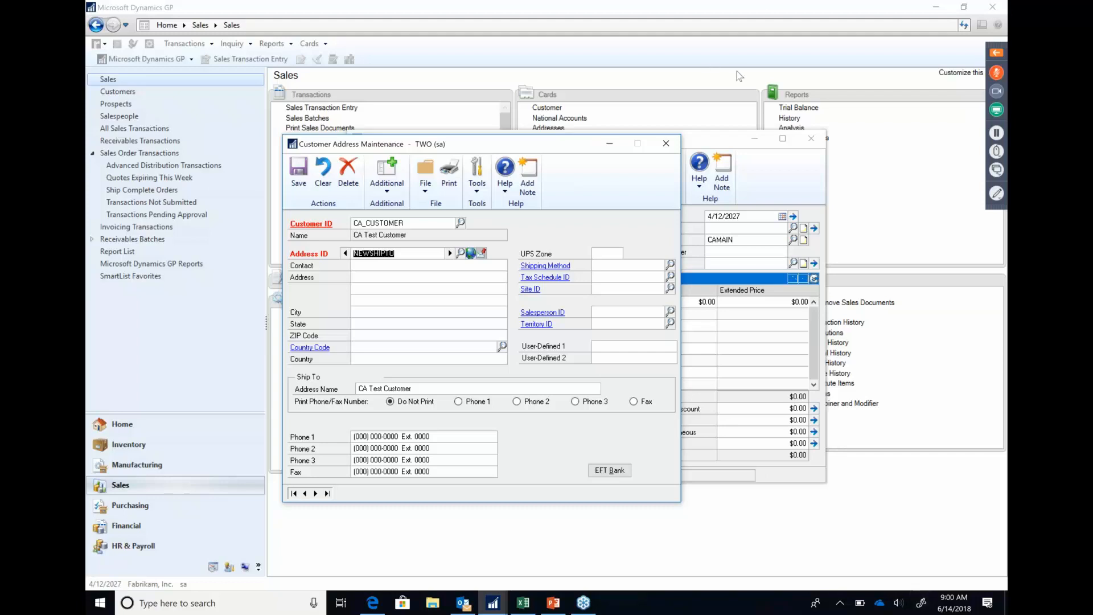
click(666, 144)
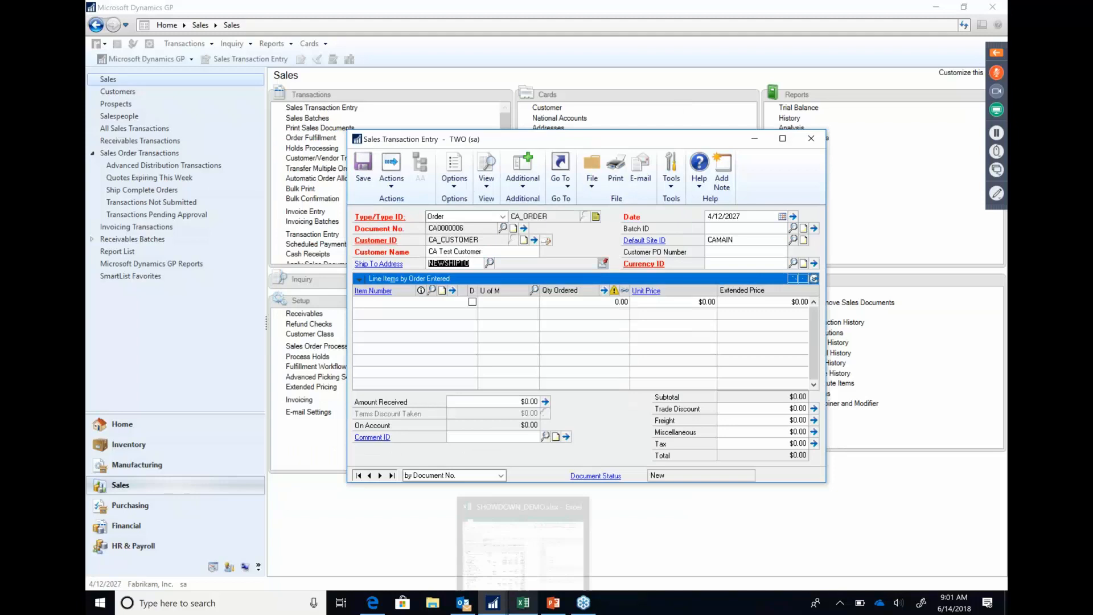
mouse_move(521, 595)
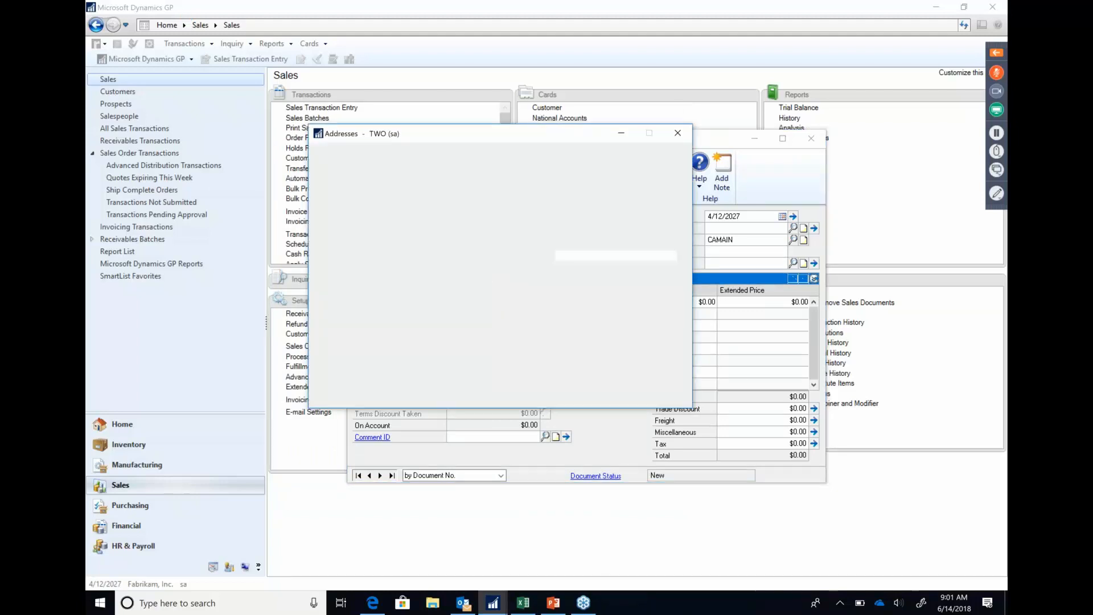
double_click(449, 256)
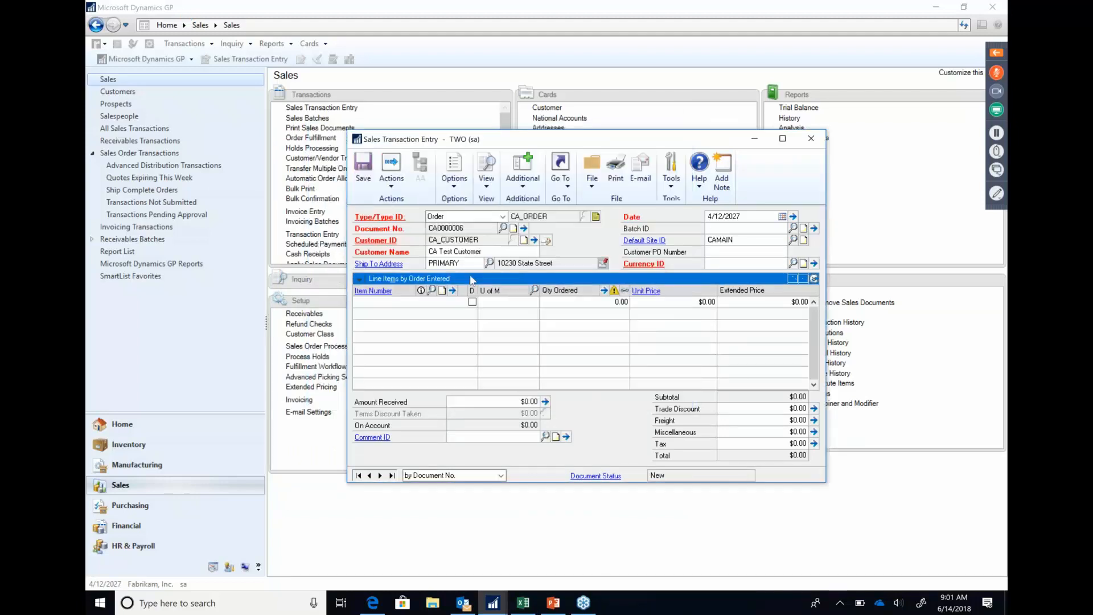
- Assign the order to the batch CA_BATCH
text(CA)
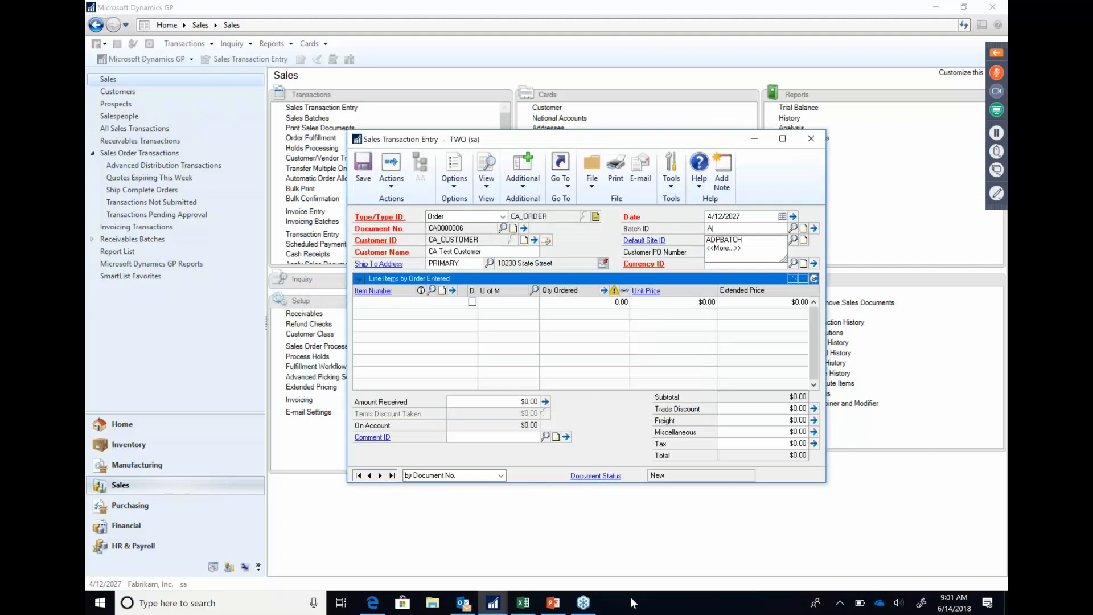
key(Tab)
key(Tab)
key(Return)
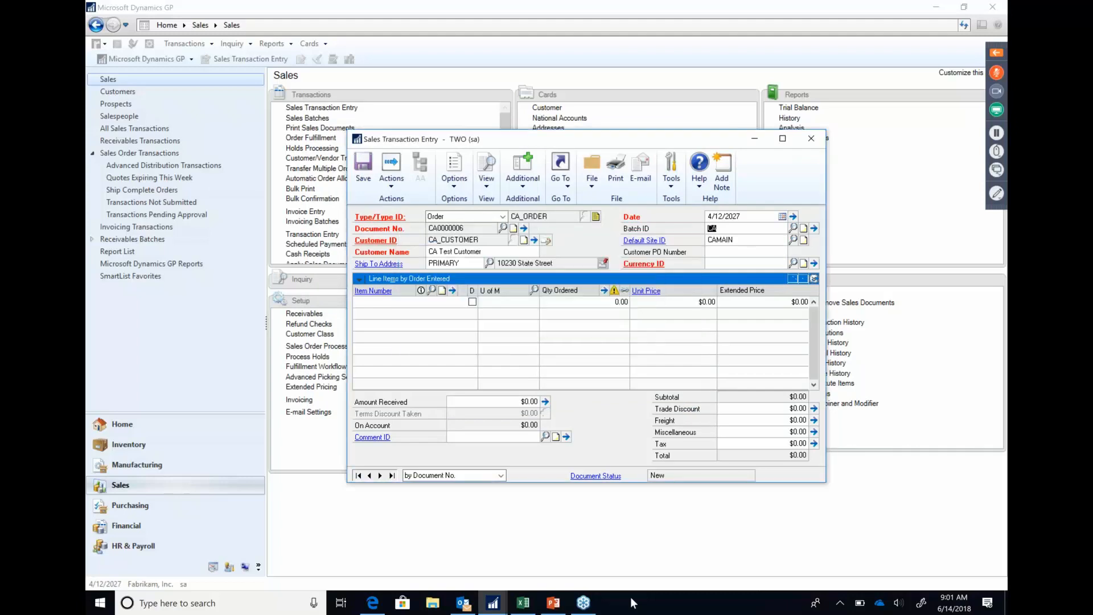
key(Tab)
- Review the order's customer detail entry and the additional functions available for the transaction
click(534, 240)
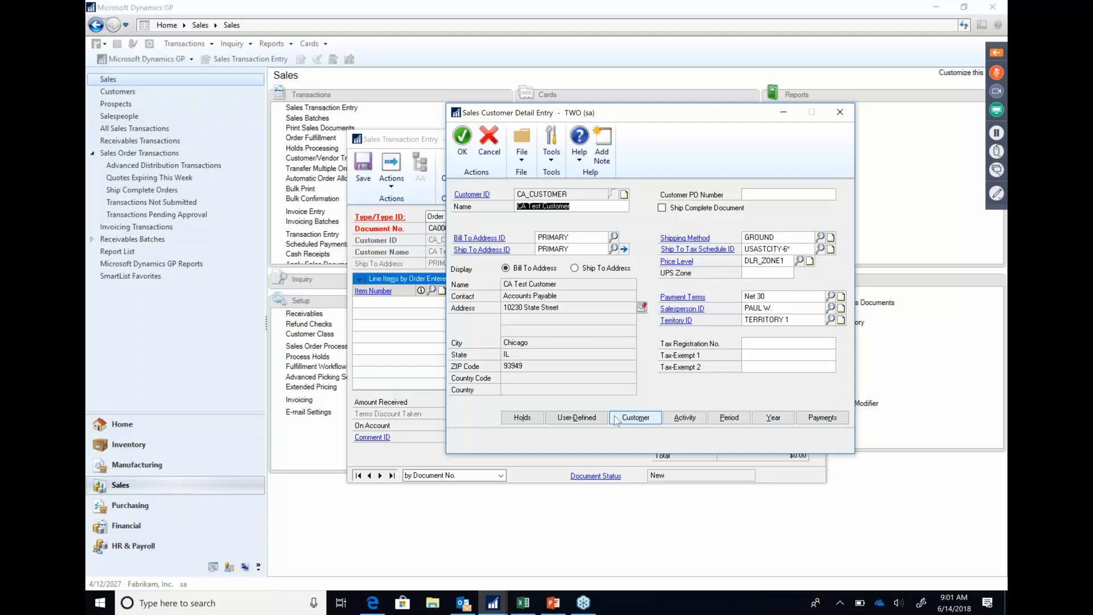
click(841, 114)
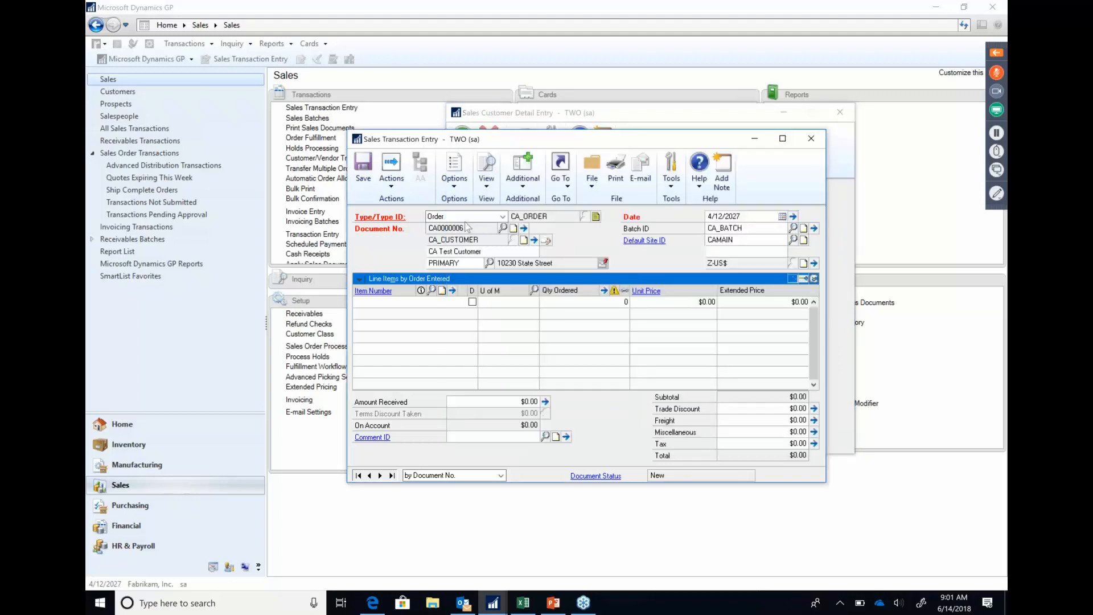
click(560, 170)
click(539, 187)
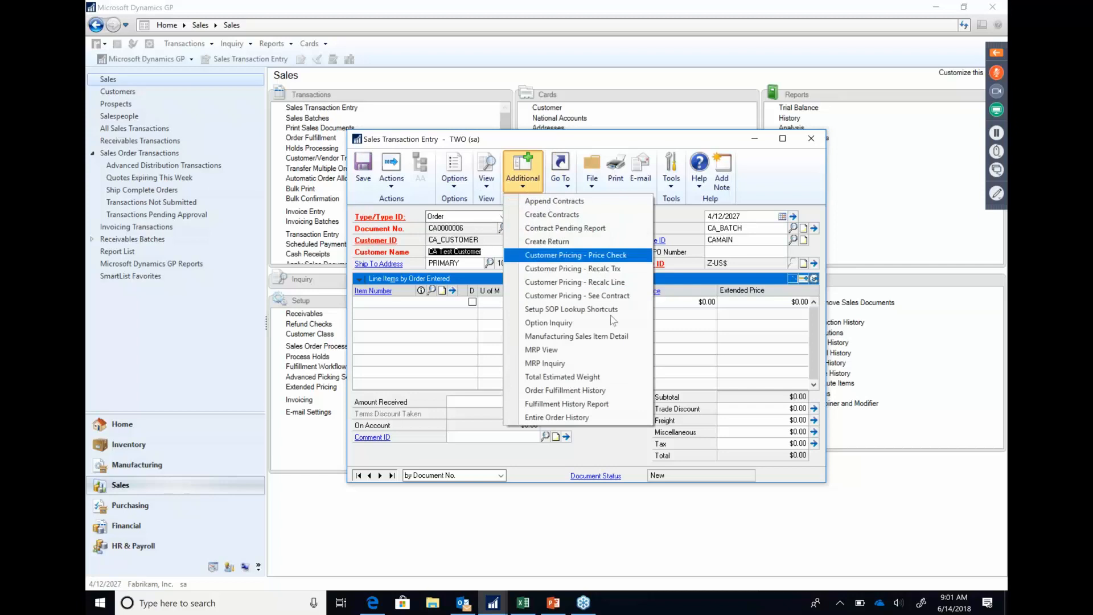
click(729, 142)
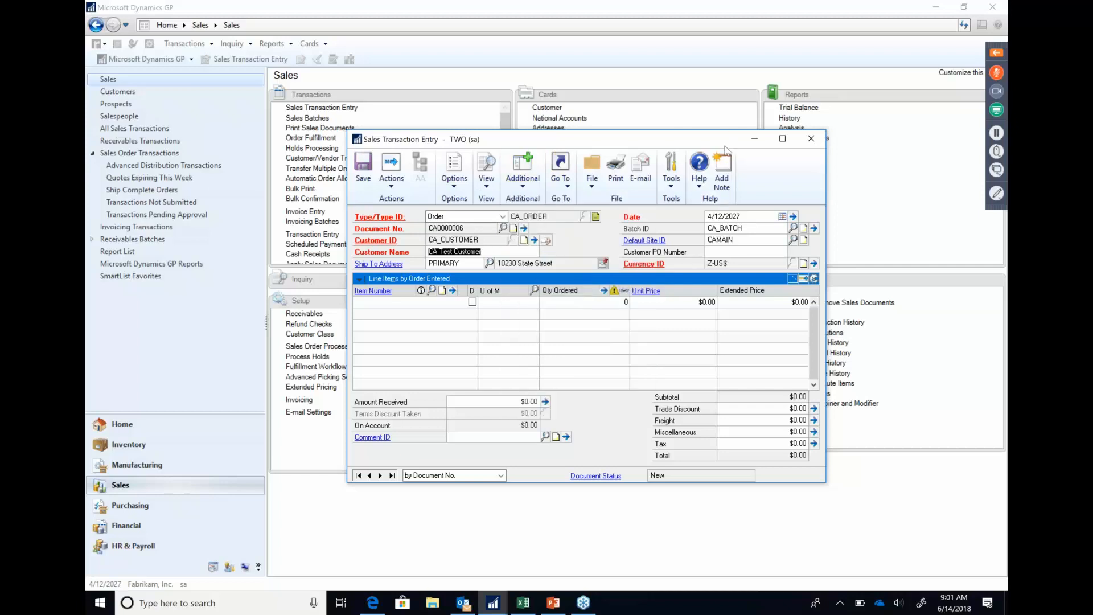
- Add item CA_BLEND100 with quantity 1 as the first order line and resolve its shortage with Back Order All
click(374, 303)
text(CA)
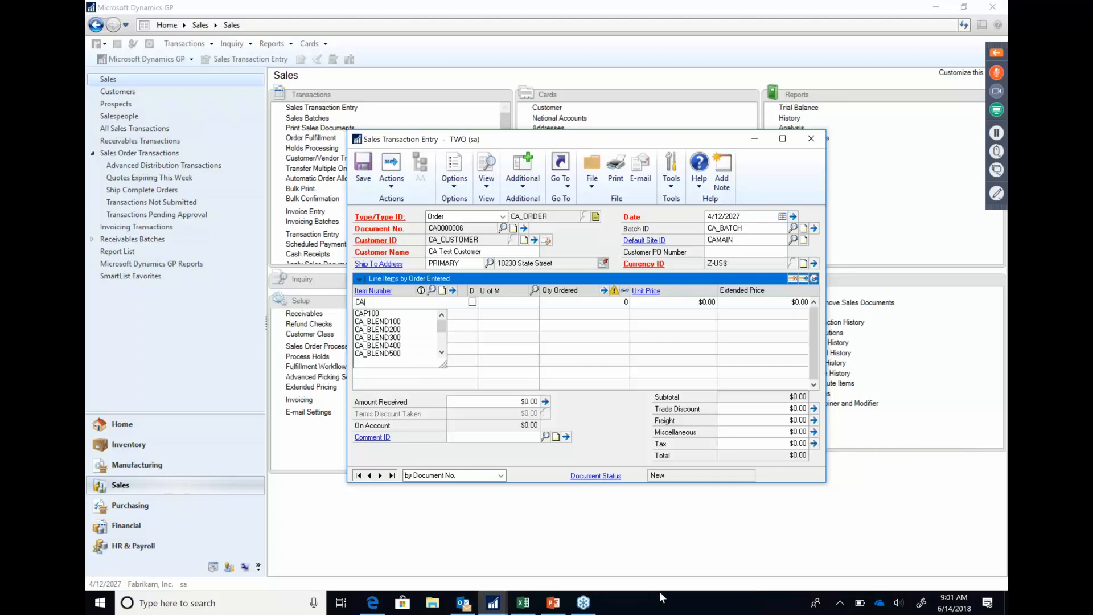
key(Down)
key(Down)
key(Tab)
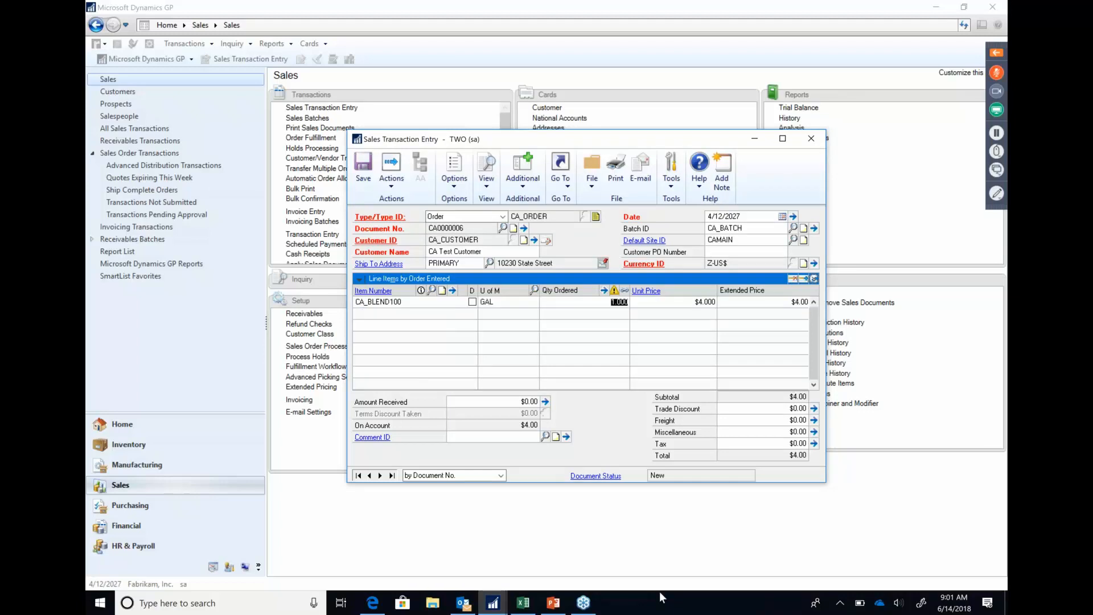
key(Tab)
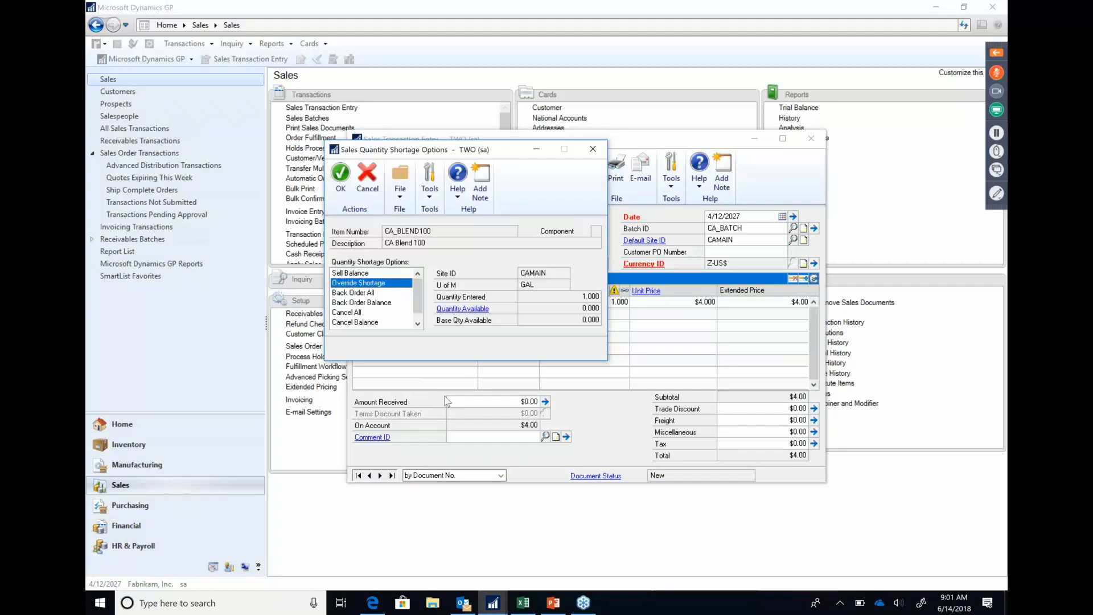
click(376, 293)
click(341, 172)
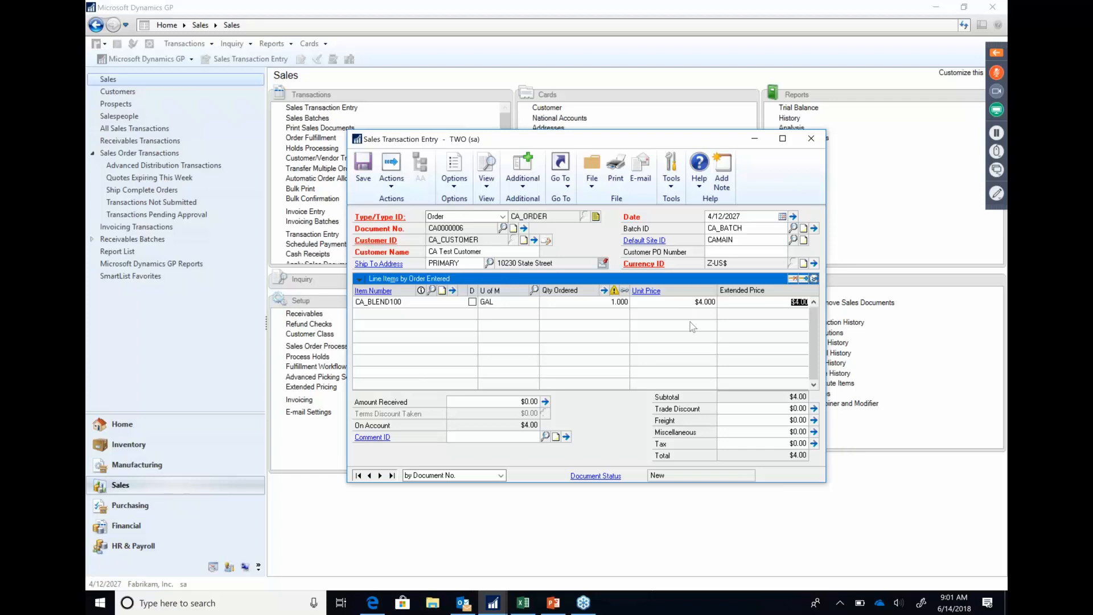
- Complete the CA_BLEND100 order line by entering the credit limit override password
key(Tab)
text(••••••)
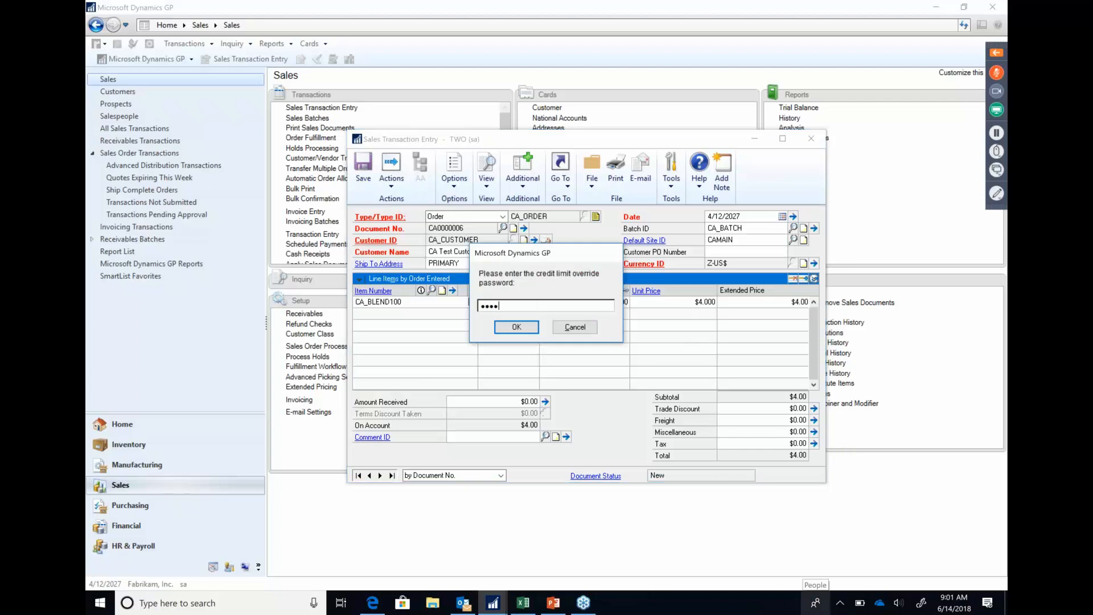
key(Return)
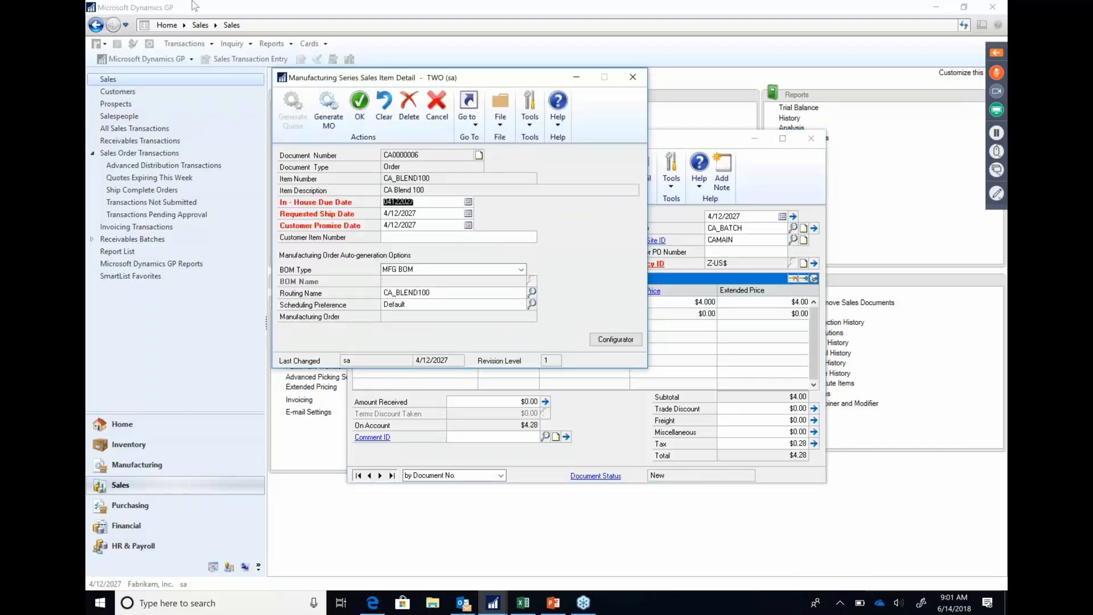
- Reposition the manufacturing item detail of CA_BLEND100 over the order and open the Sales Configurator for the item
drag(373, 84, 379, 94)
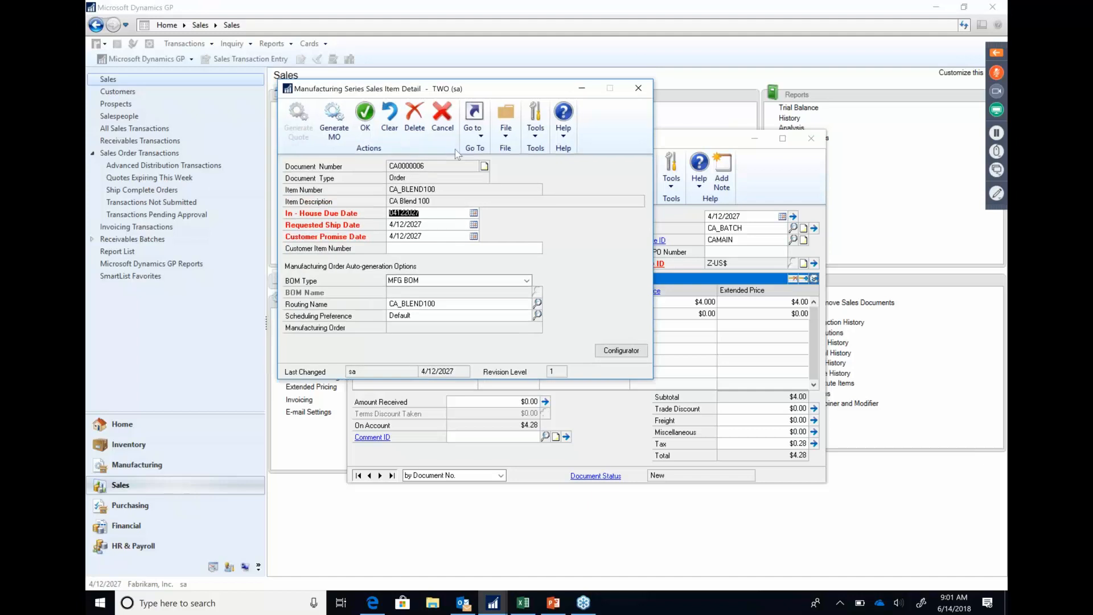
drag(455, 150, 479, 176)
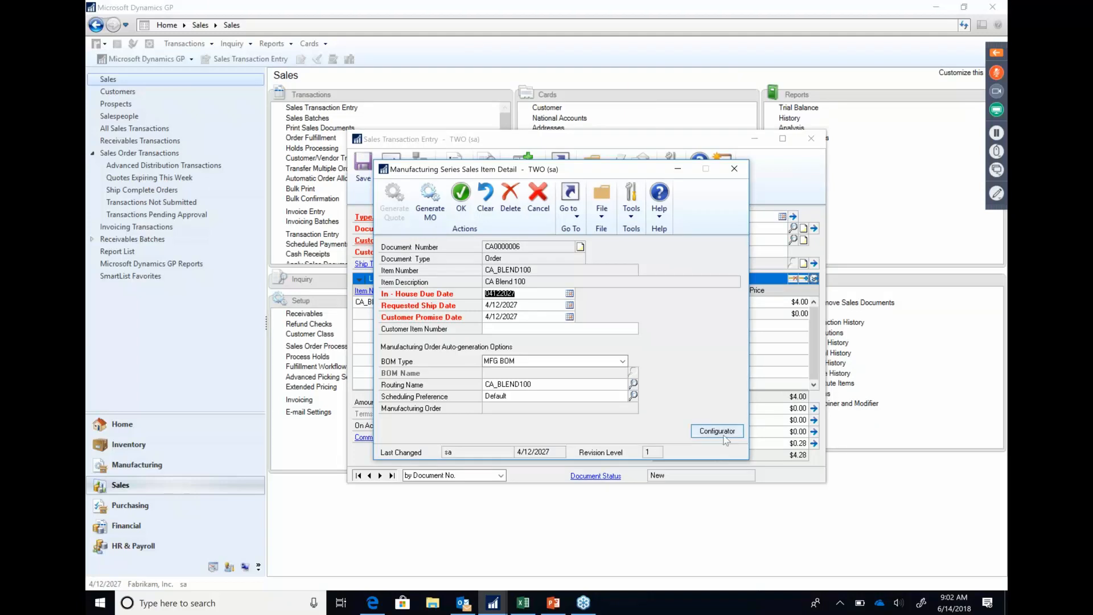
click(698, 432)
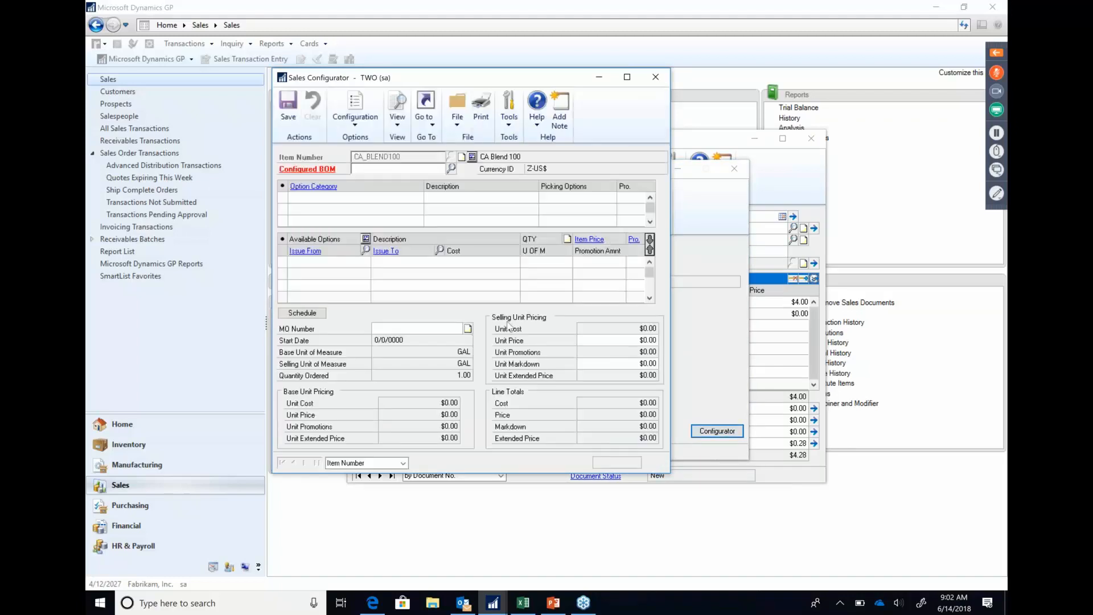
- Set the configured BOM for CA_BLEND100 to CA_CUSTOMER_B6
text(CA)
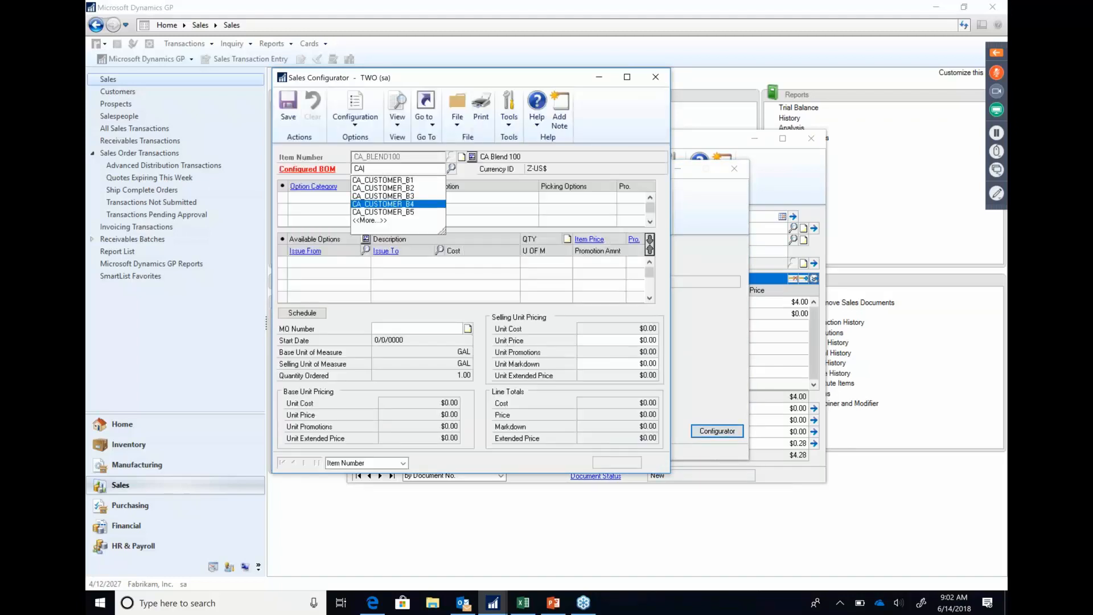
click(382, 212)
click(417, 169)
key(BackSpace)
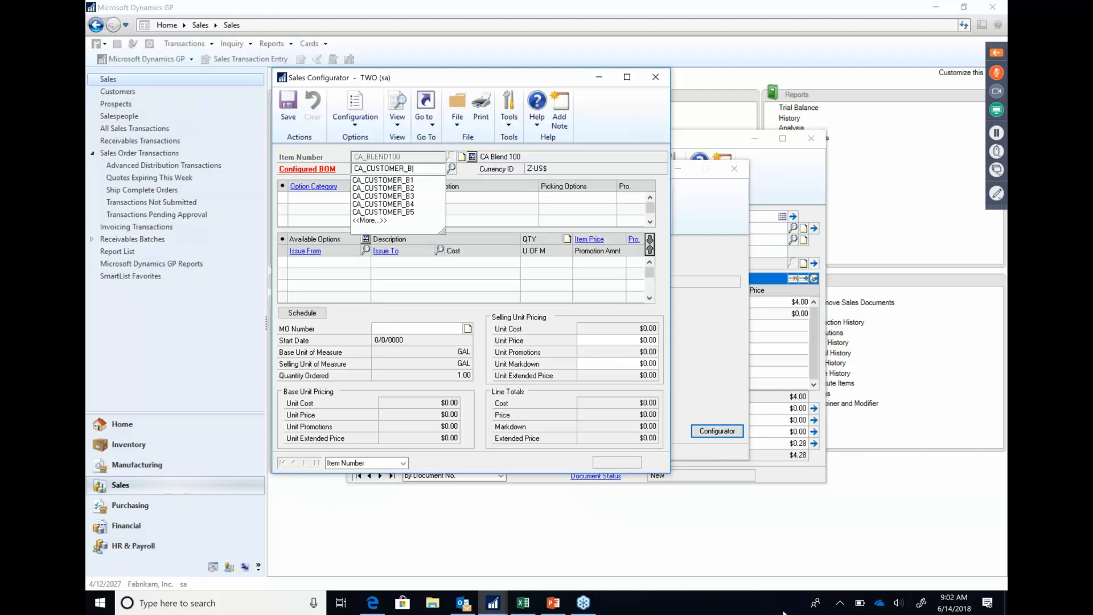
text(6)
key(Tab)
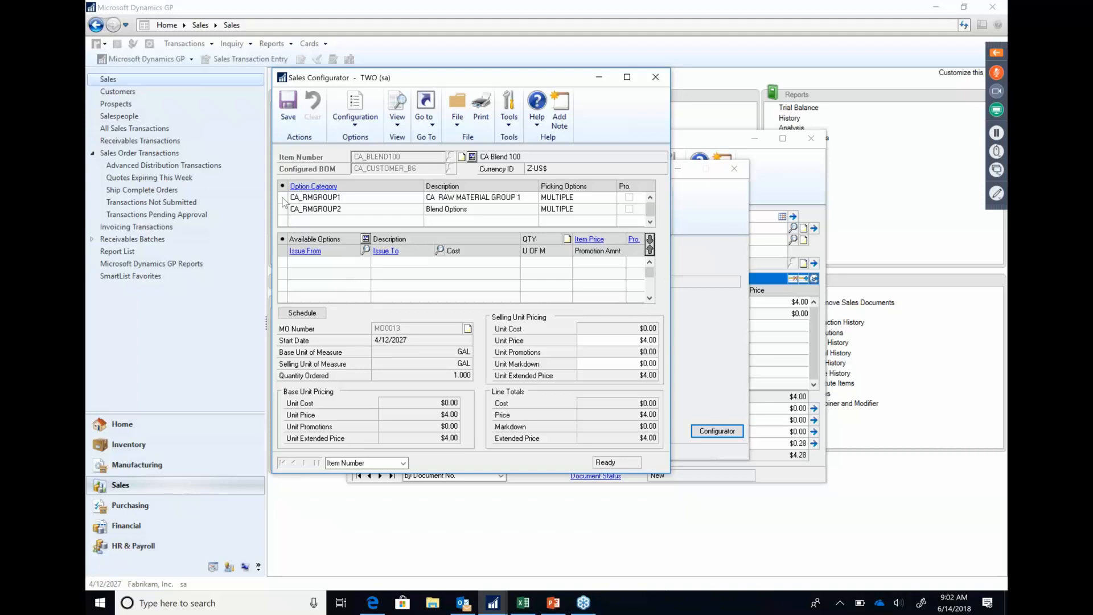
- From option category CA_RMGROUP1, pick CA_RM1 with an adjusted quantity, CA_RM2 with quantity 100 and CA_RM3 with quantity 25
click(285, 200)
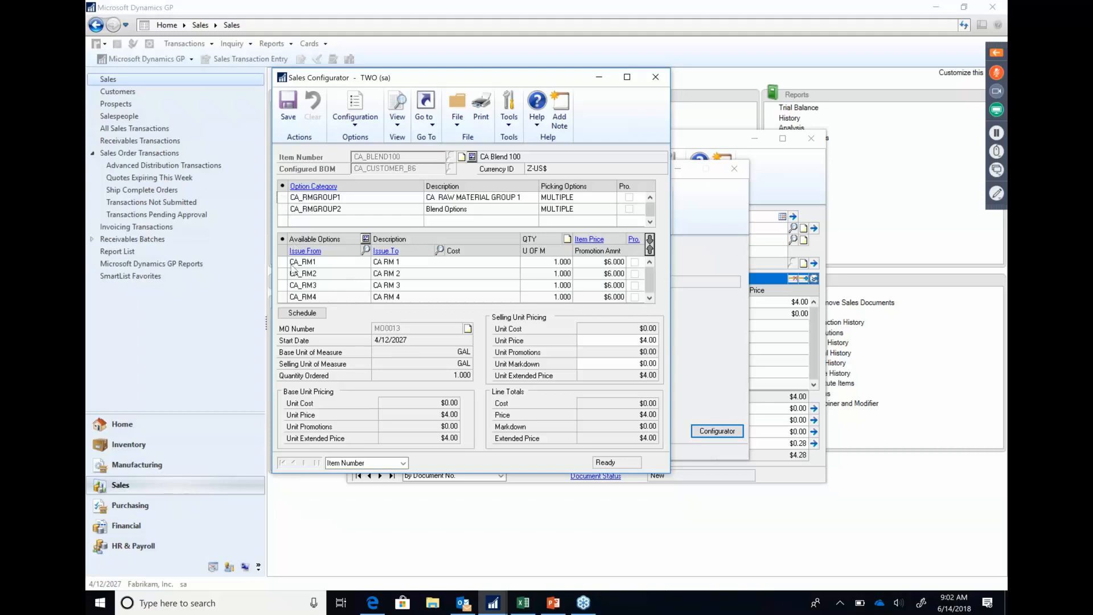
click(282, 263)
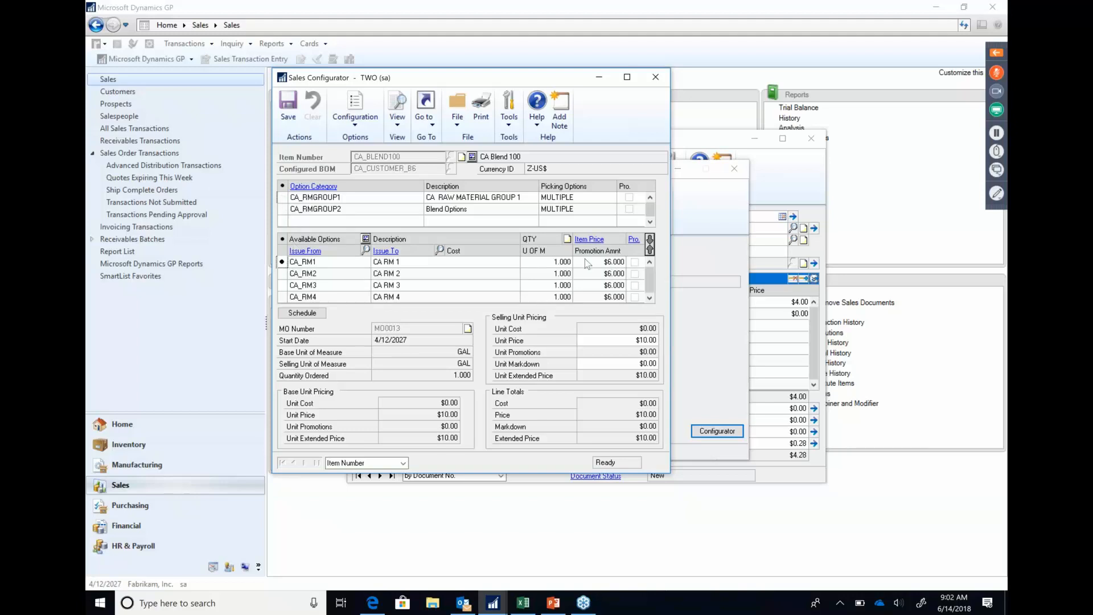
click(544, 264)
text(0.005)
key(Tab)
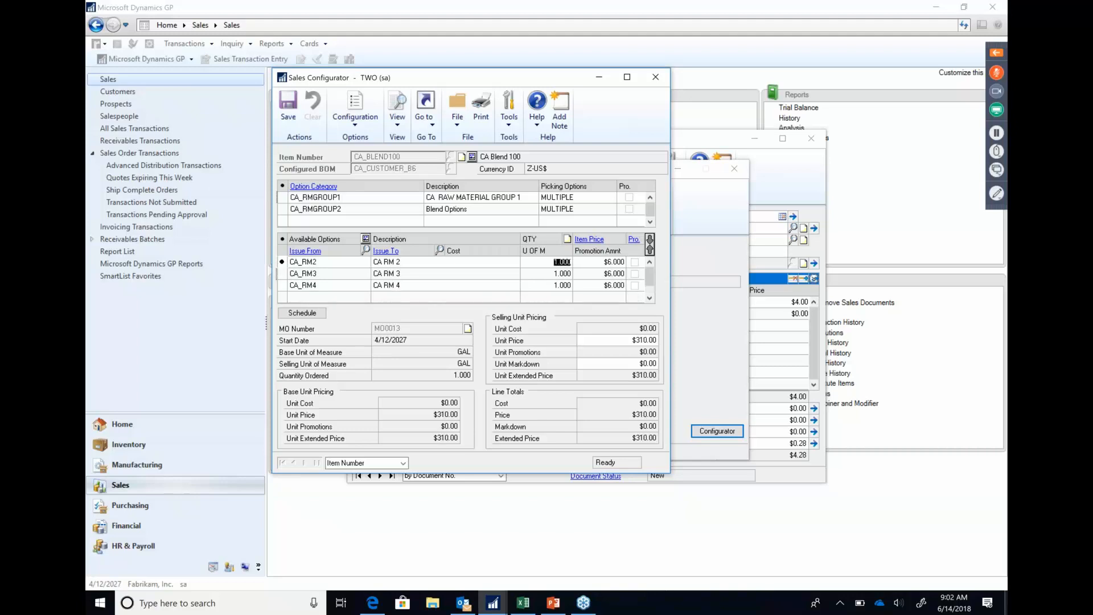
text(0.001)
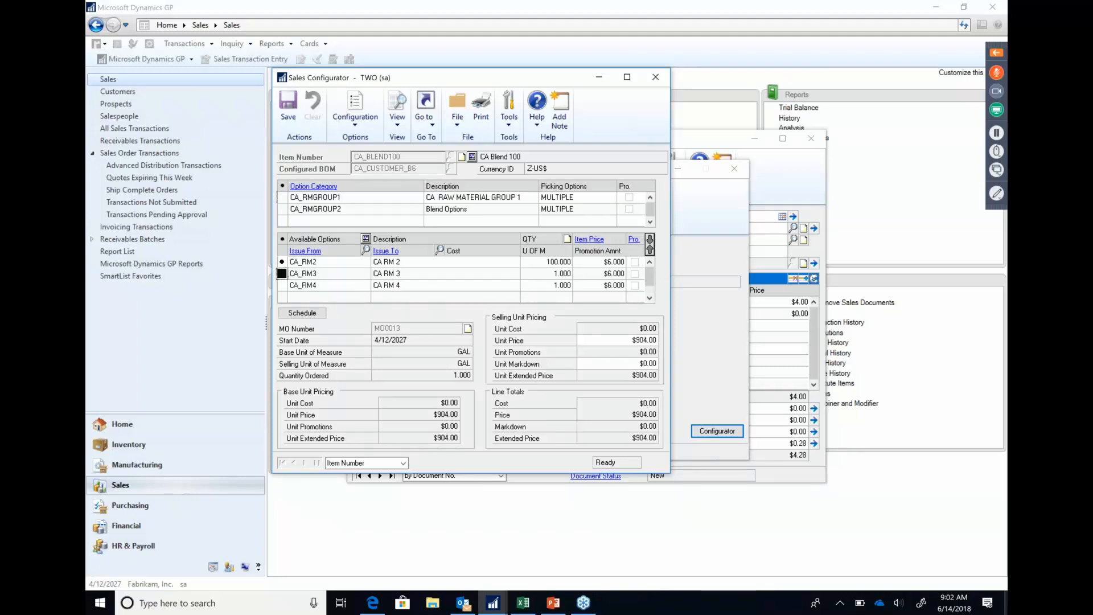
key(Tab)
text(25.)
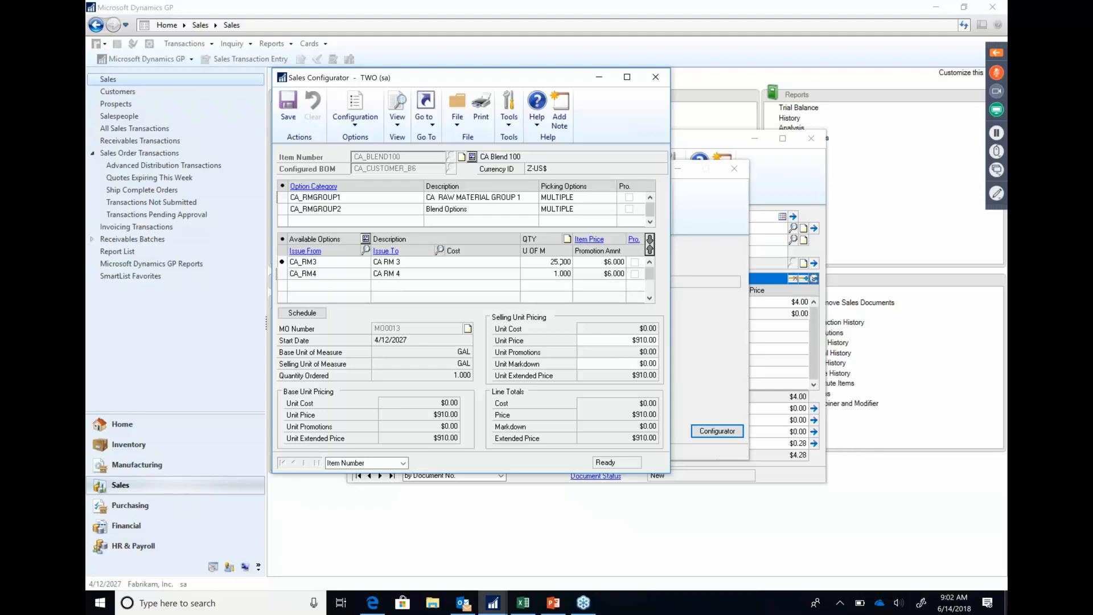
key(Tab)
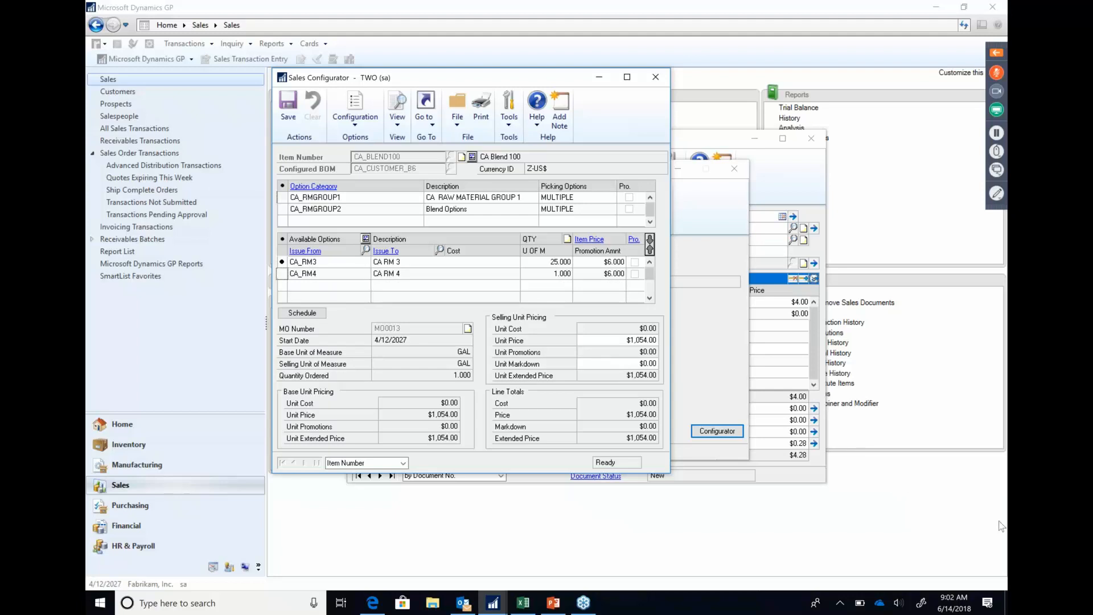
- From option category CA_RMGROUP2, pick CA_BLEND300 with quantity 15 and save the configuration to the order
click(285, 213)
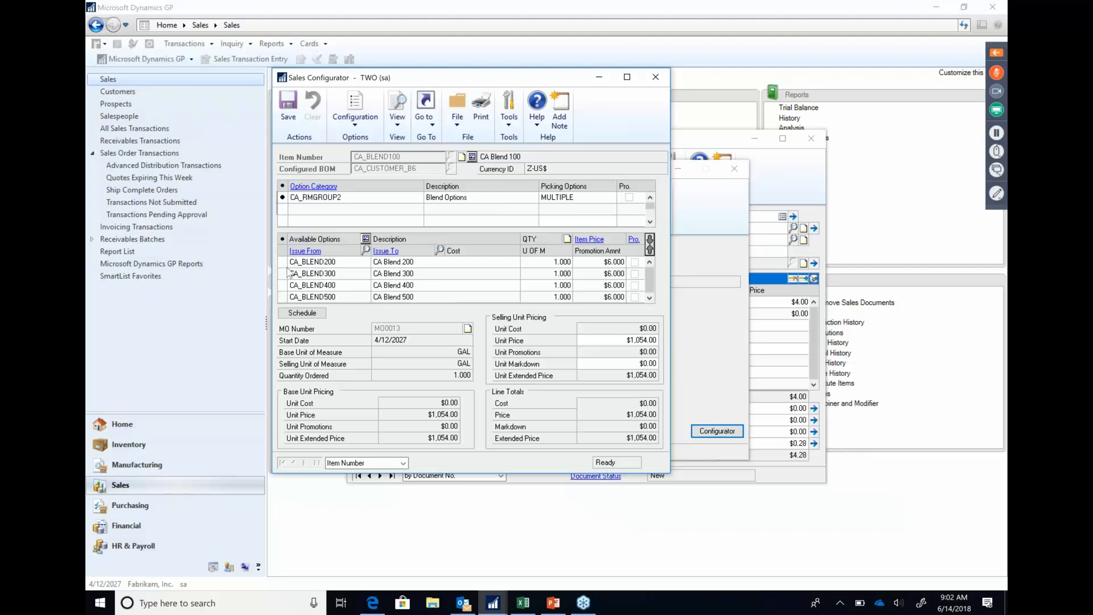
click(283, 274)
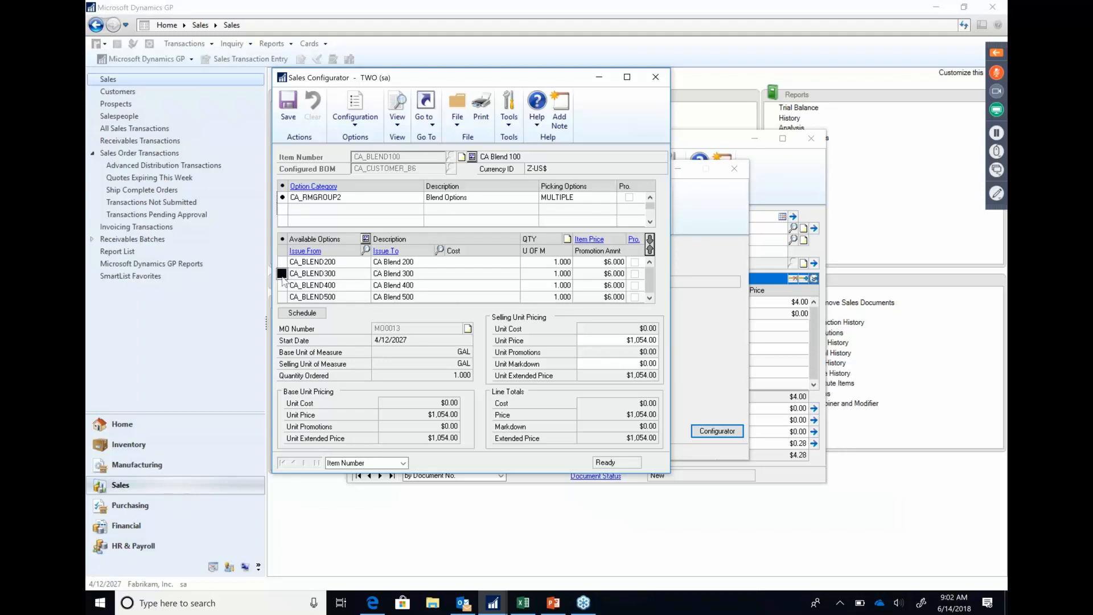
click(542, 260)
text(1)
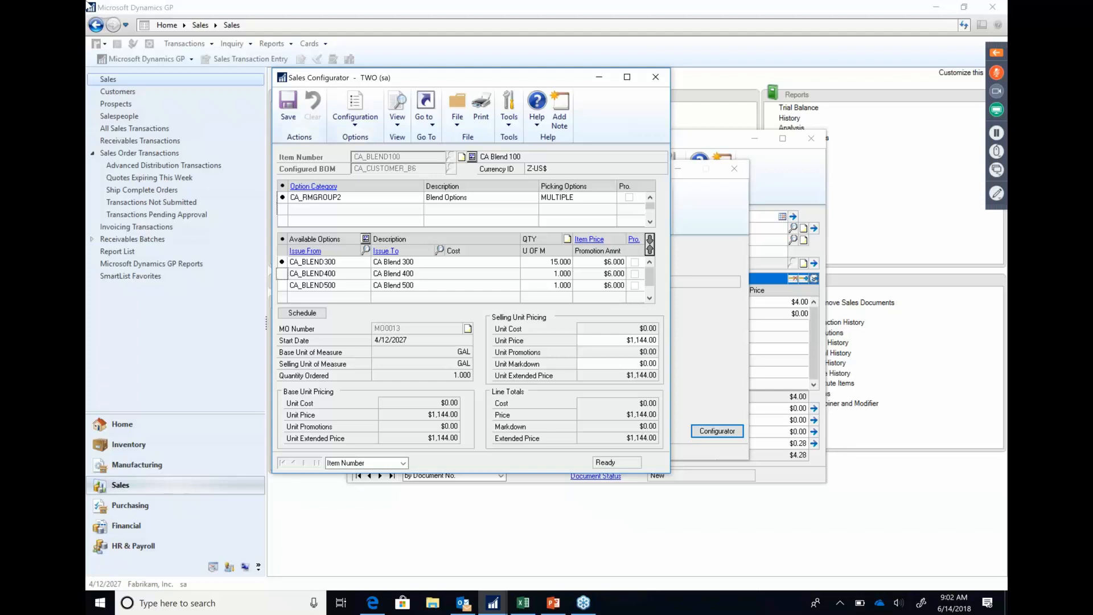
click(289, 111)
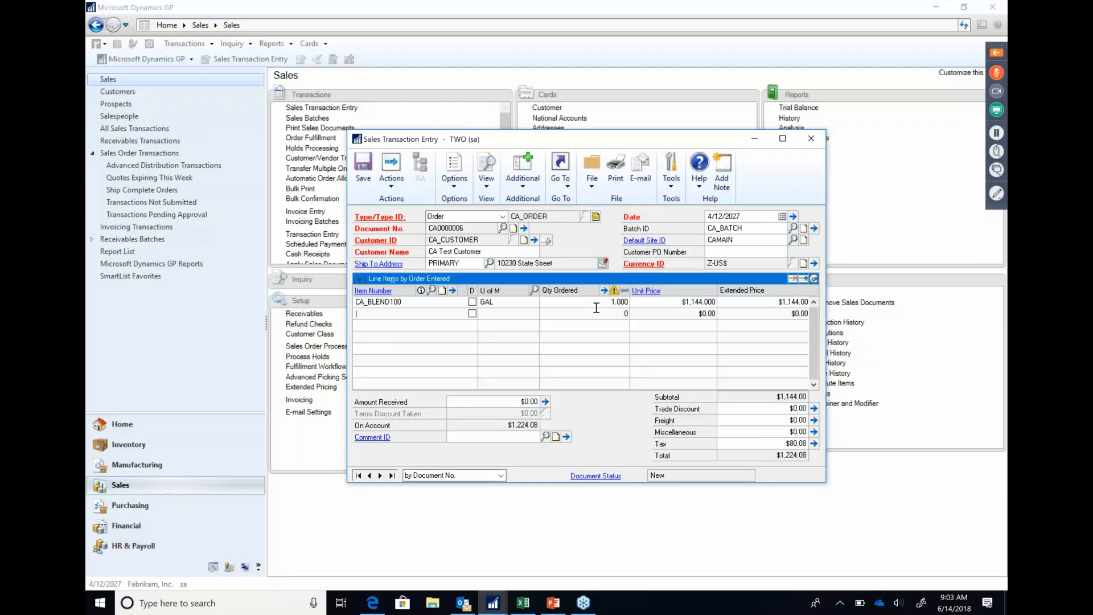
- Add item 1GPROC with quantity 10,000 as the second order line and resolve its shortage with Back Order All
click(405, 306)
click(405, 310)
text(1GPROC)
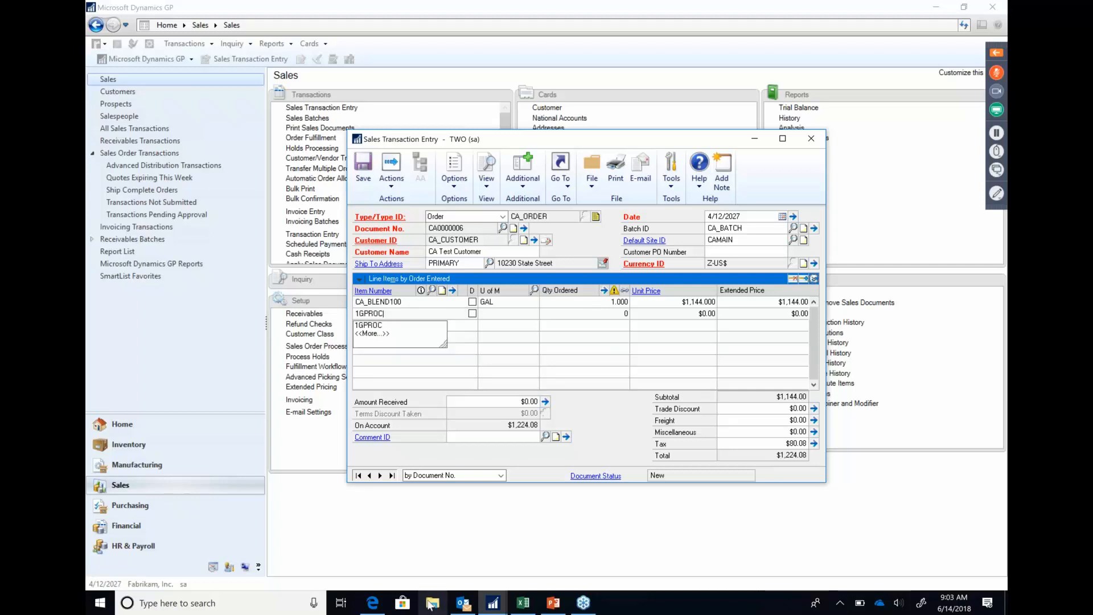
key(Tab)
text(10)
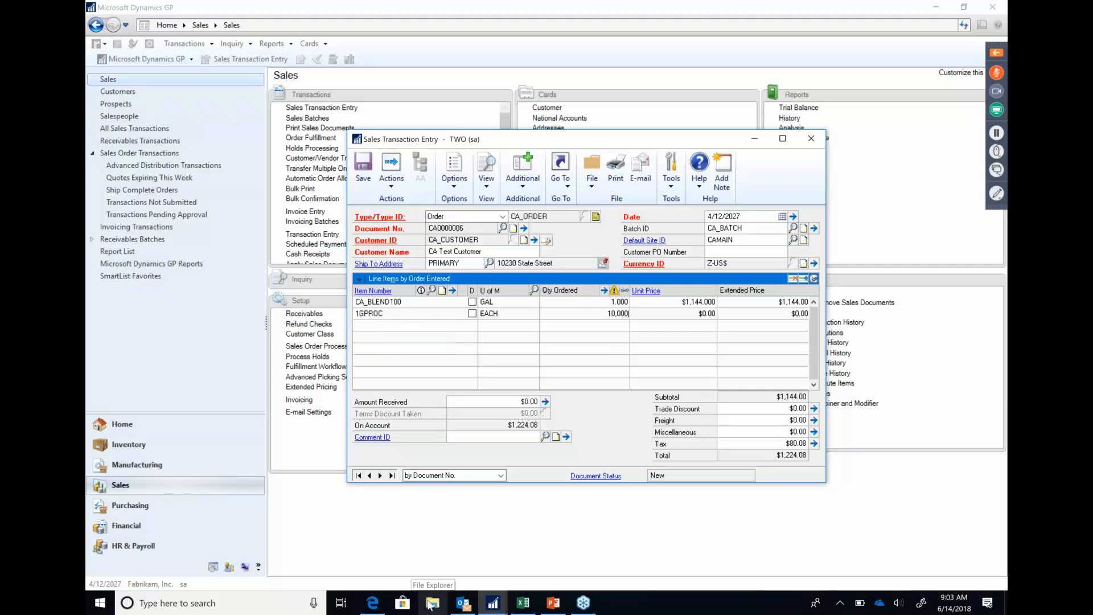
key(Tab)
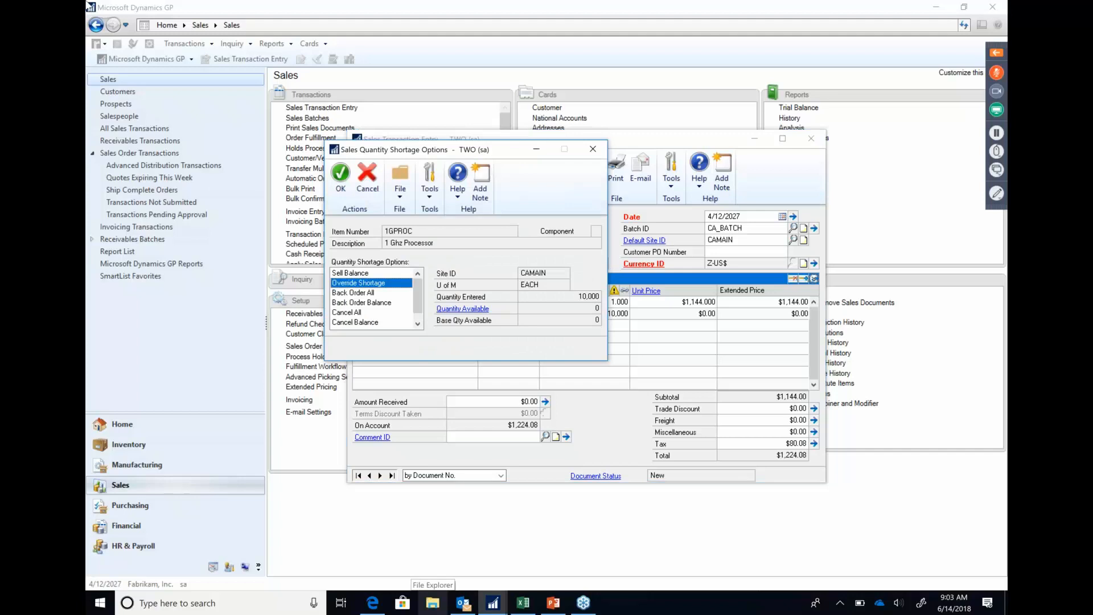
click(344, 294)
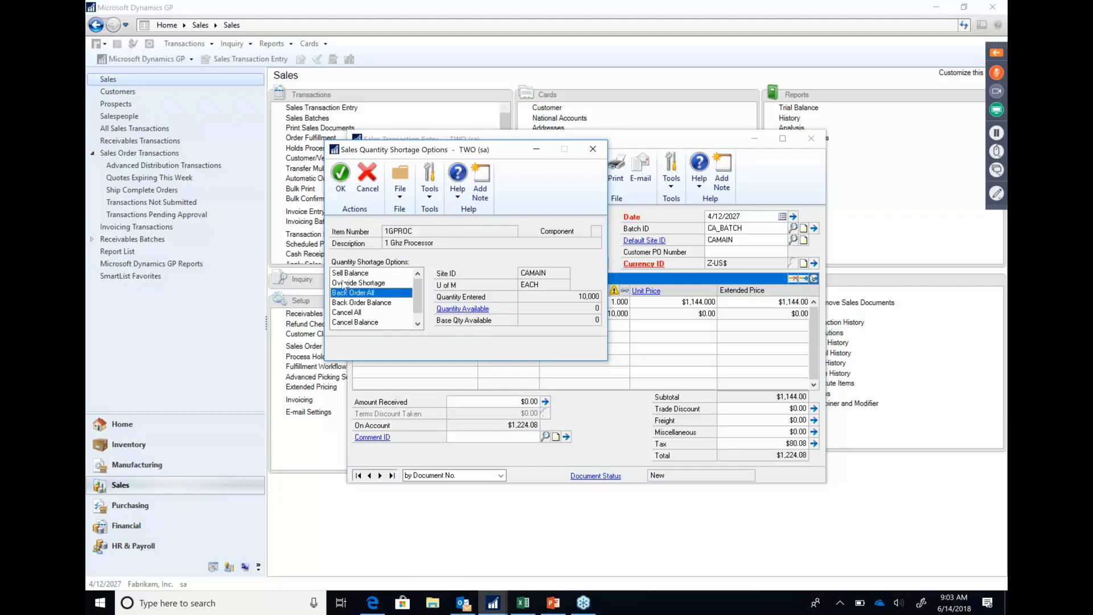
click(340, 174)
- Set the unit price of 1GPROC to $10.00 and mark the line for drop shipment
text(10)
key(Tab)
key(Tab)
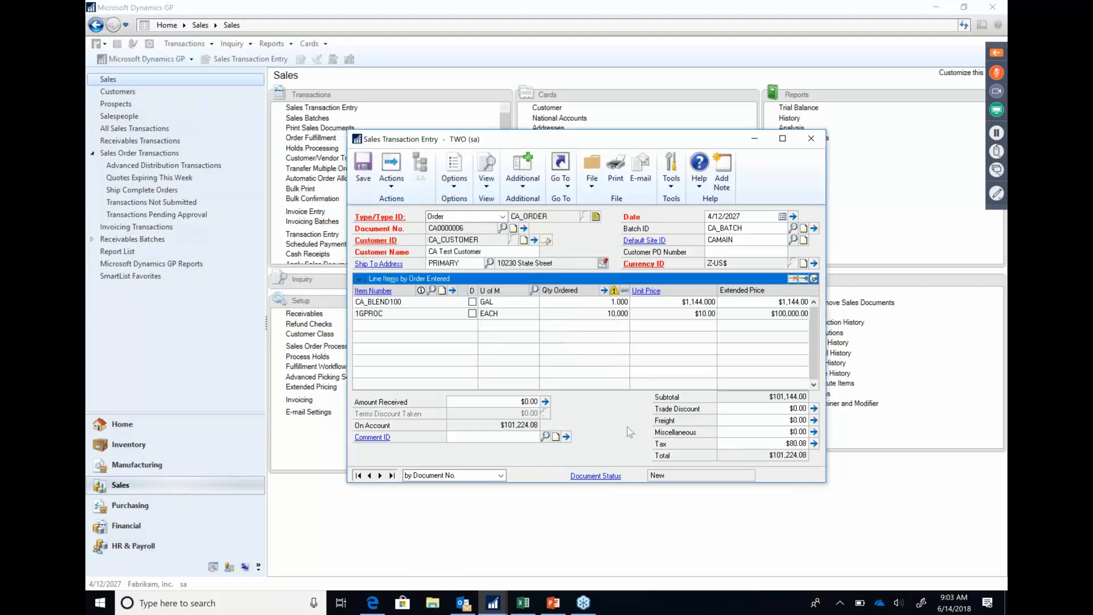
click(473, 313)
- Start a purchase from the order, assign vendor ACETRAVE0001 to its drop-ship PO and include that PO for generation
click(397, 185)
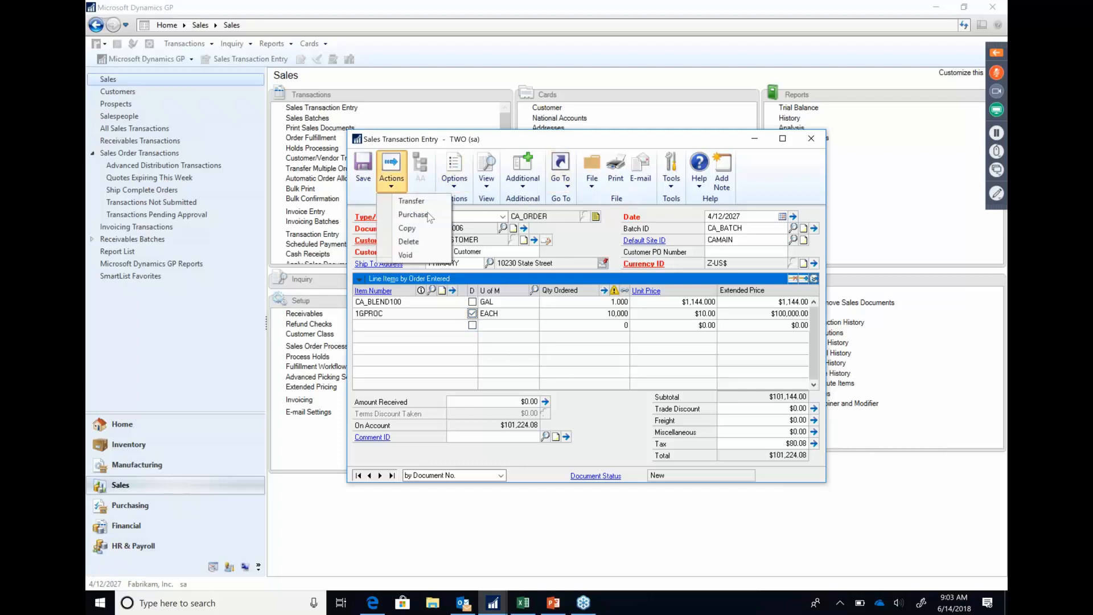
click(428, 215)
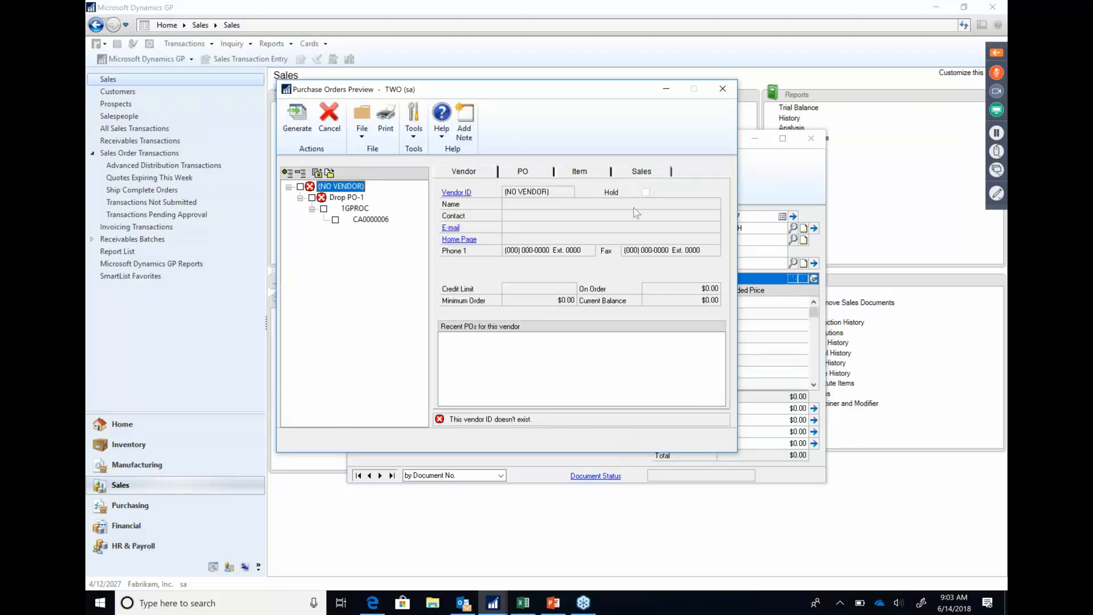
click(526, 170)
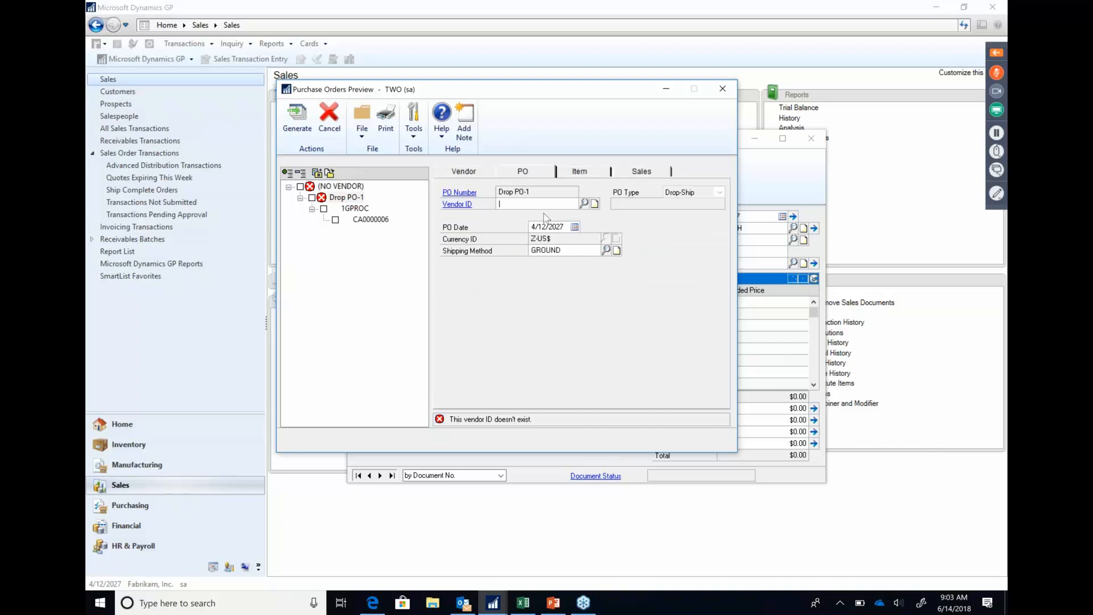
click(589, 204)
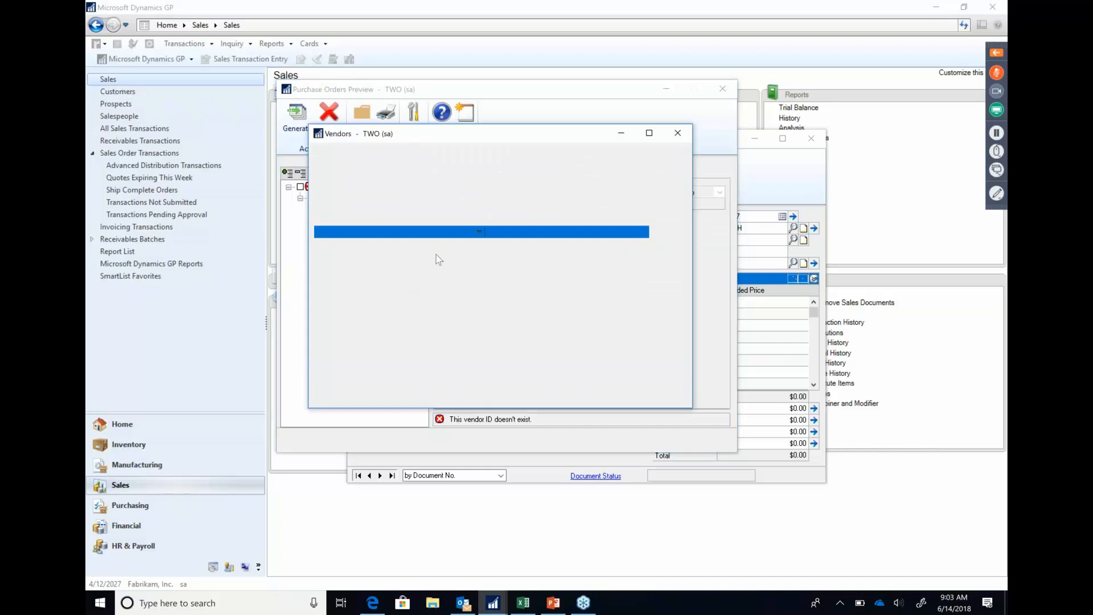
double_click(436, 257)
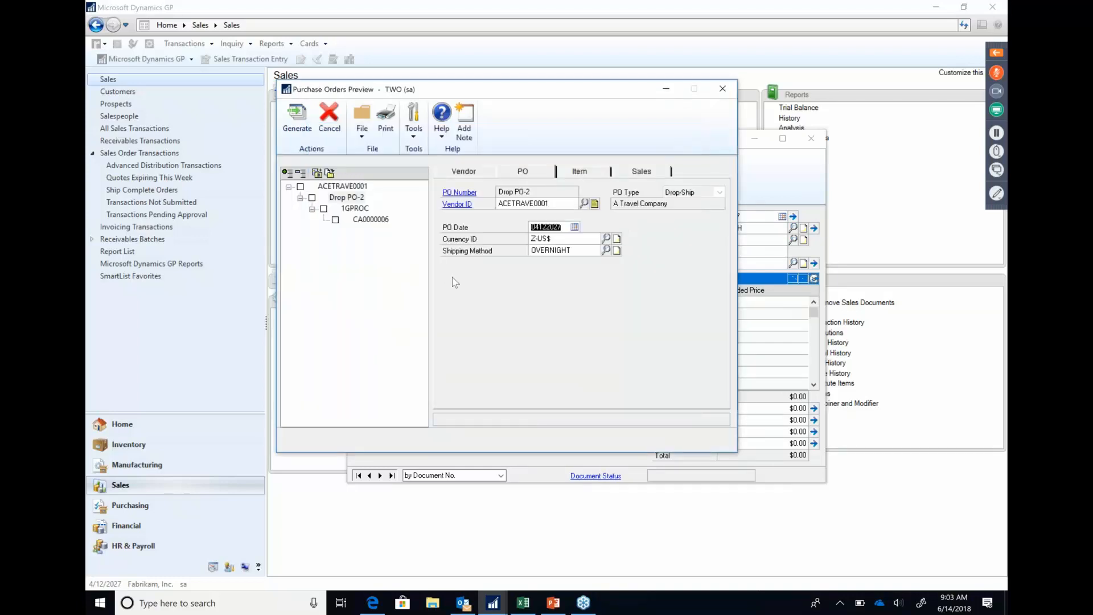
click(300, 187)
- Review the item, sales, PO and vendor details of the drop-ship purchase order in the preview
click(578, 173)
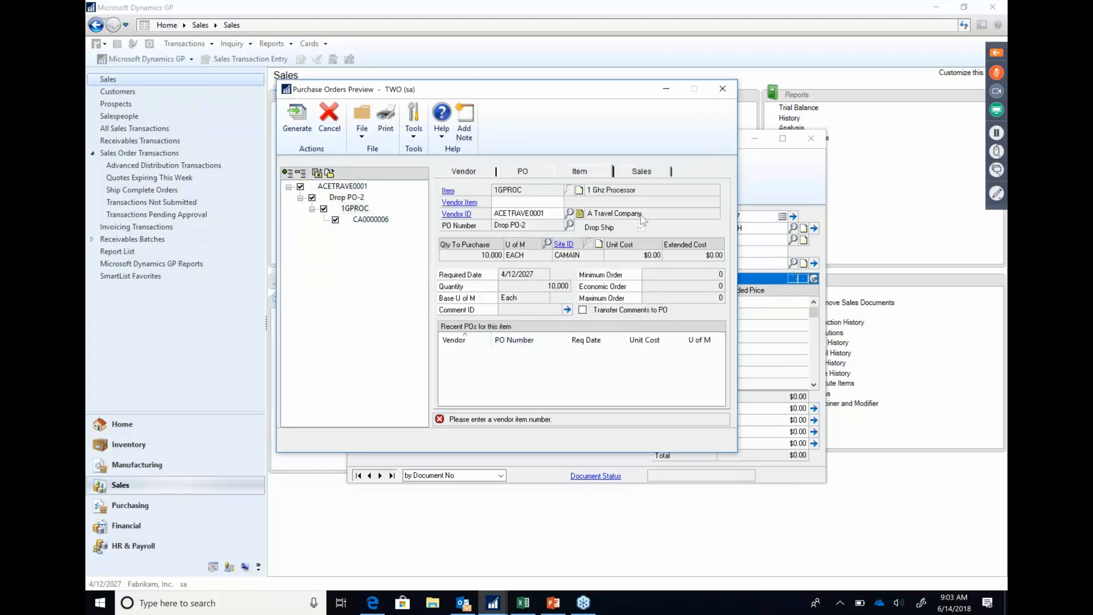
click(650, 174)
click(521, 174)
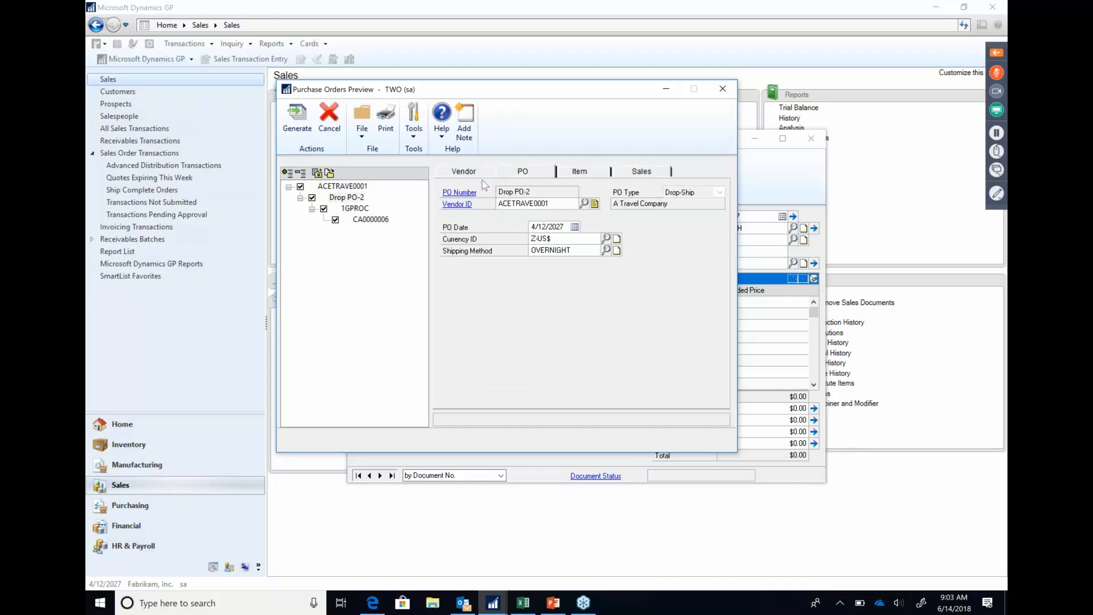
click(455, 172)
- Generate the drop-ship purchase order despite the warnings, skipping the Purchase Orders Generation Register report
click(306, 126)
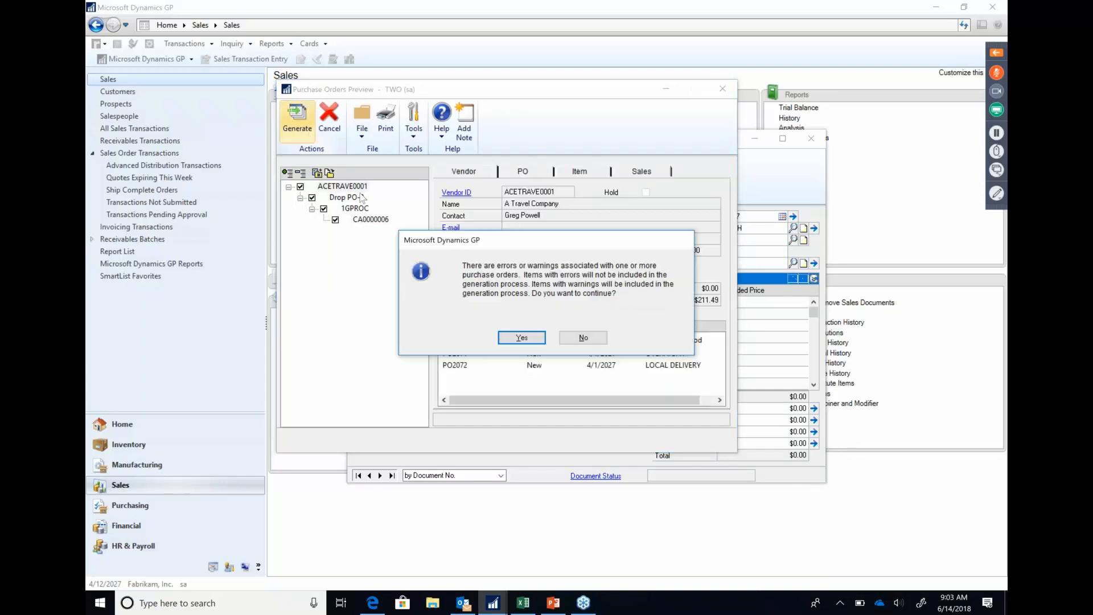
click(521, 337)
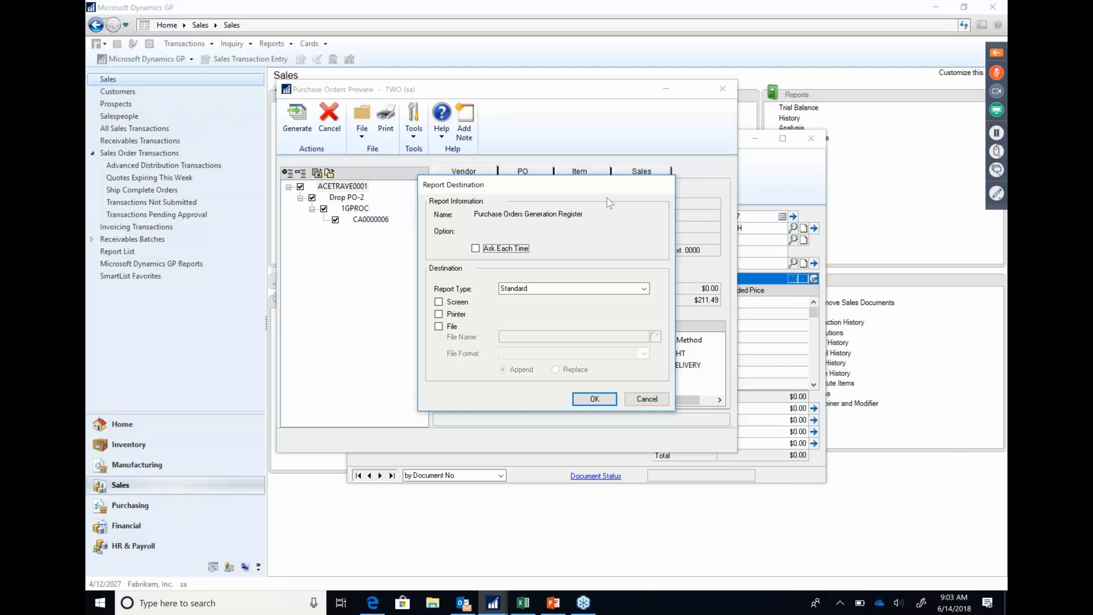
click(649, 400)
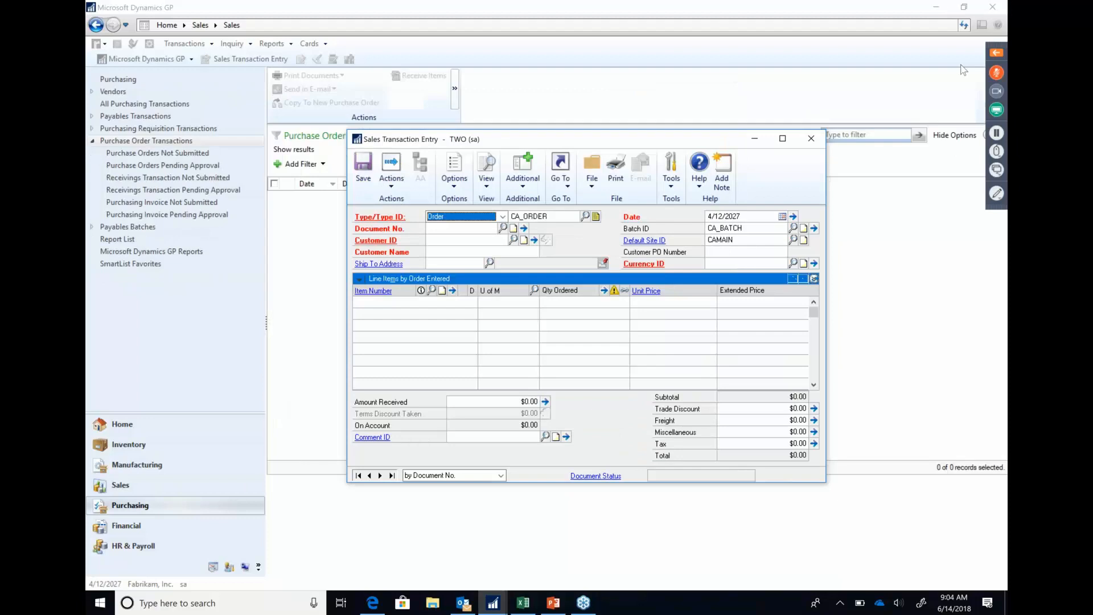
key(Tab)
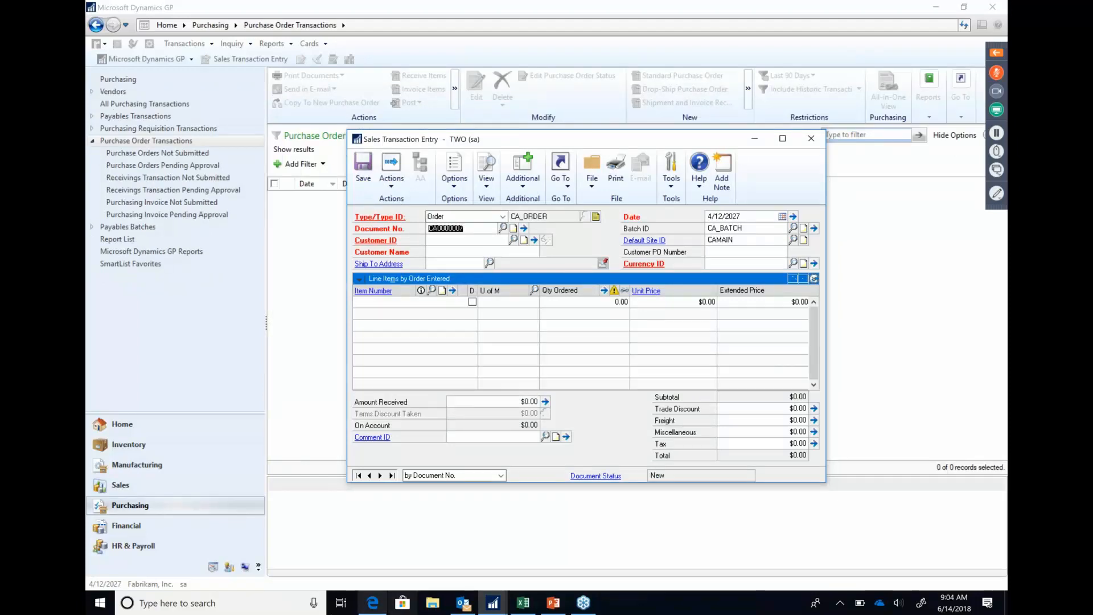
click(465, 228)
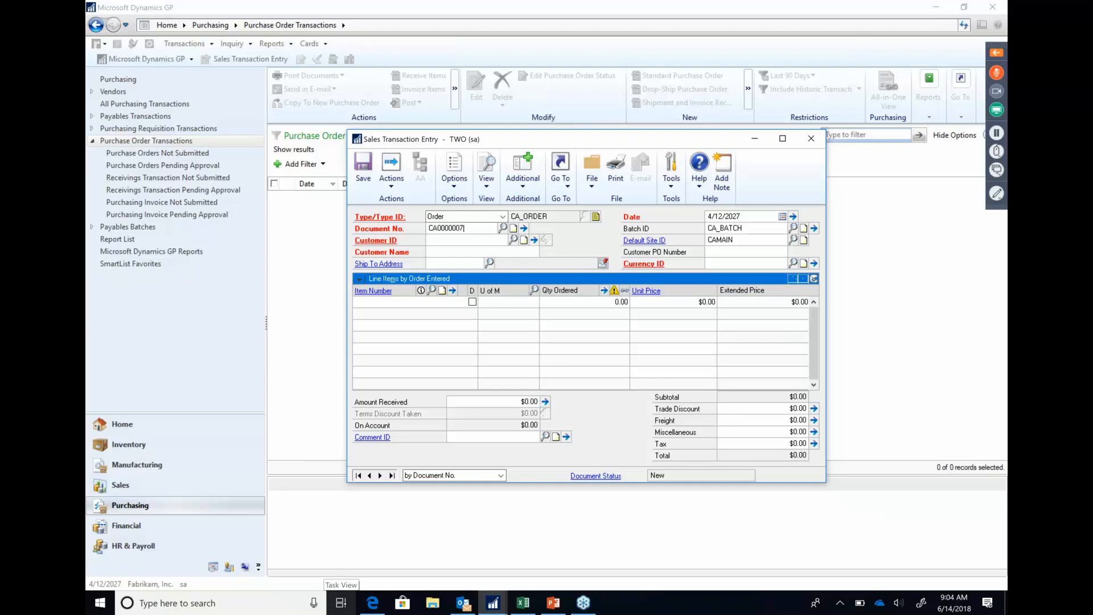
key(Tab)
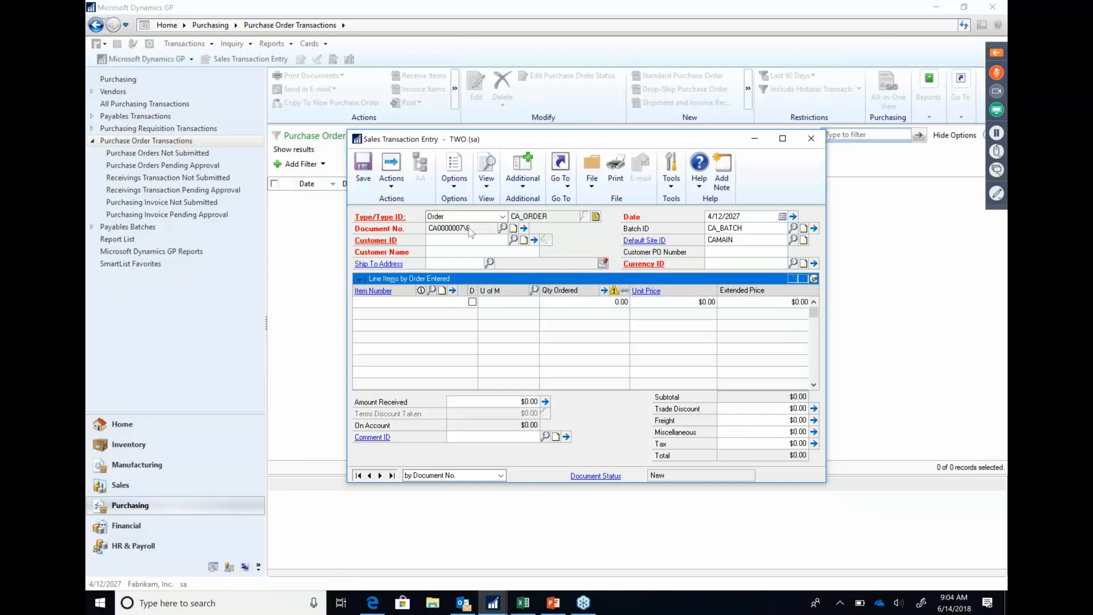
click(387, 181)
click(448, 257)
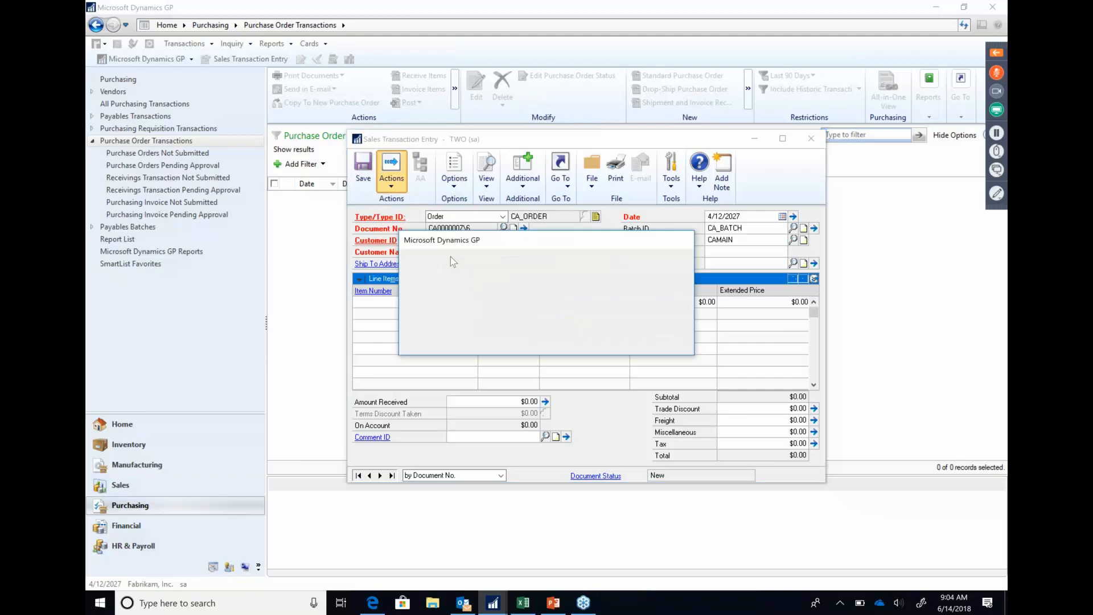
click(507, 336)
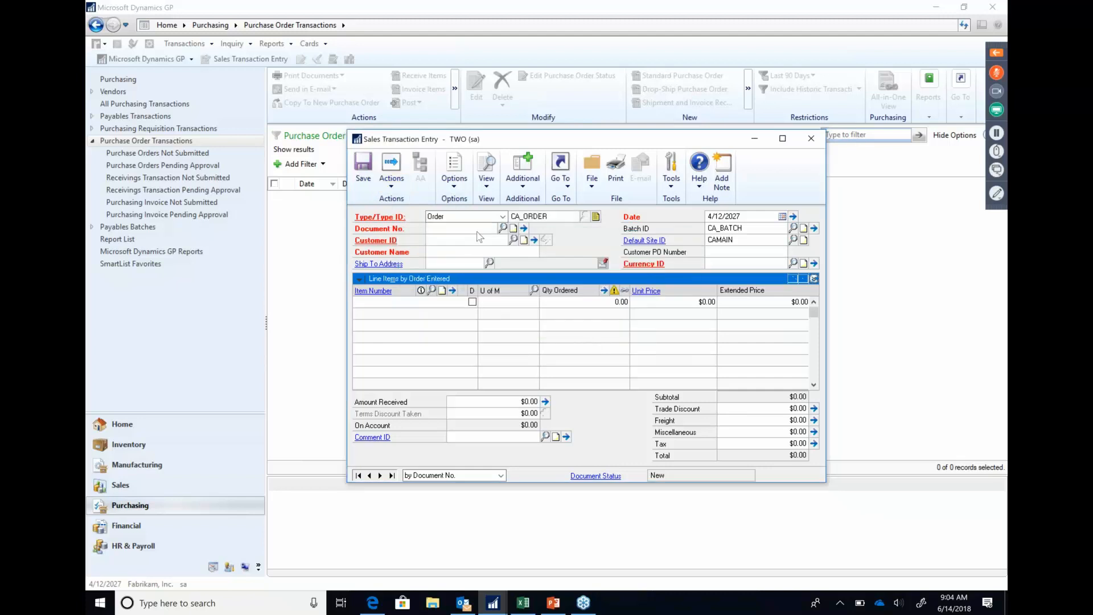
- Reload the sales order and print its picking ticket to the screen using the Standard report type
key(Tab)
key(Tab)
key(Tab)
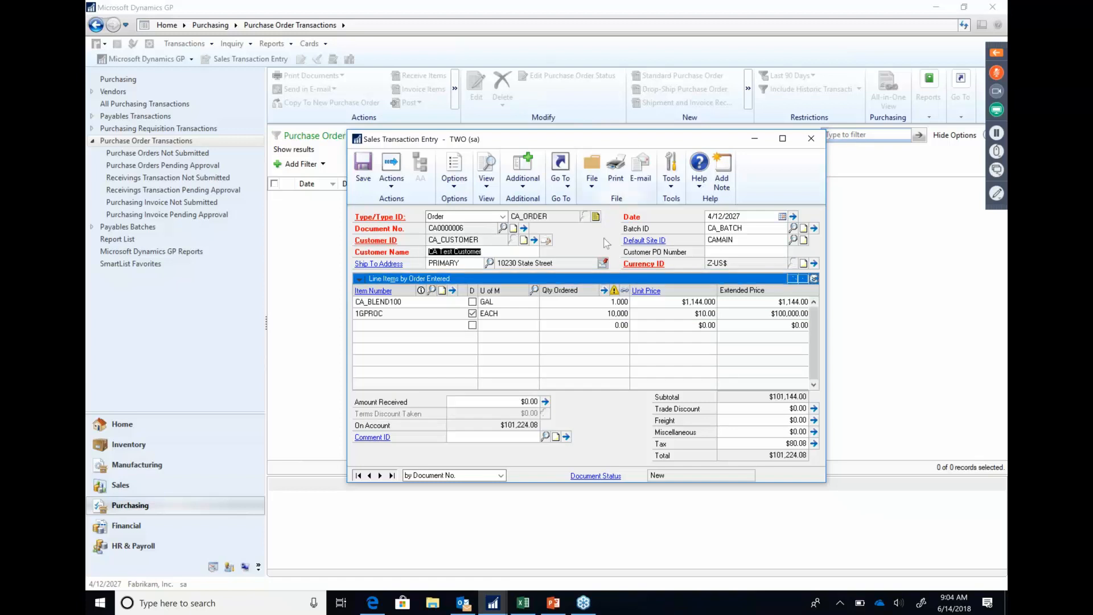
click(610, 181)
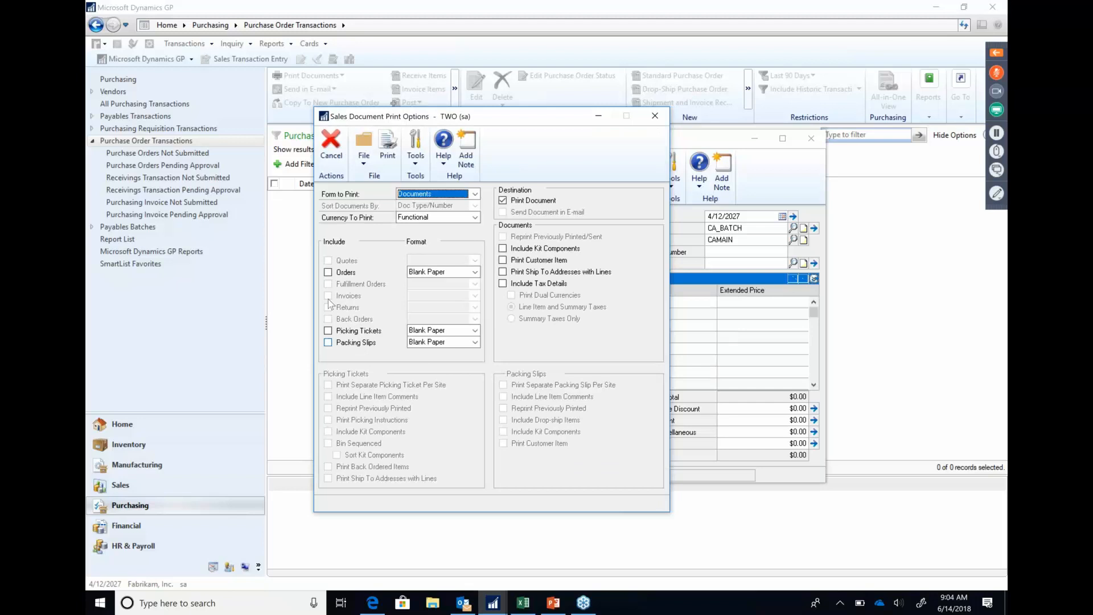
click(329, 330)
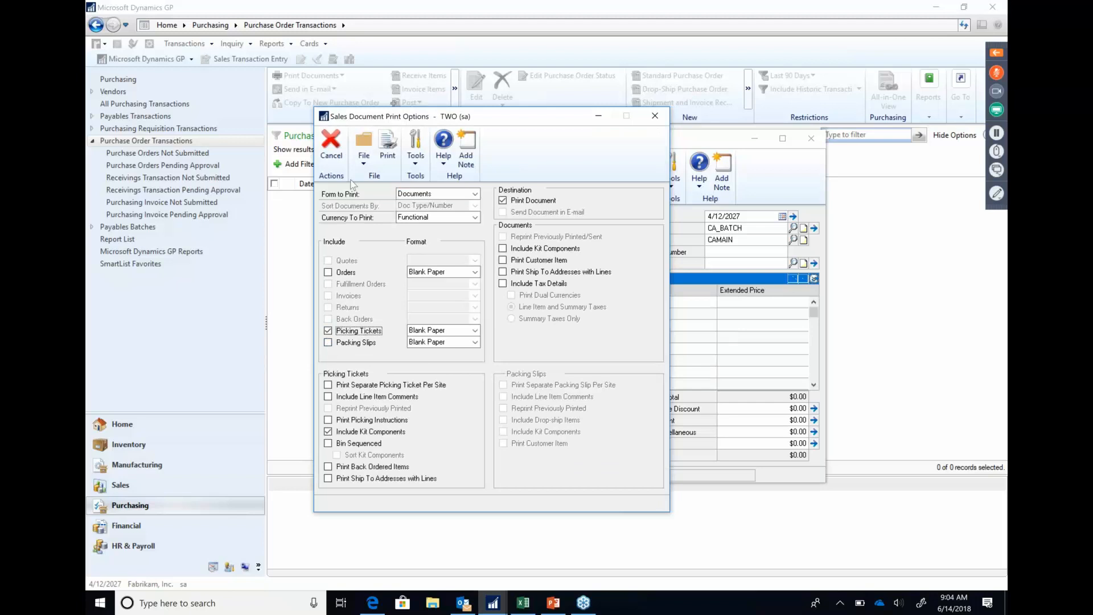
click(387, 149)
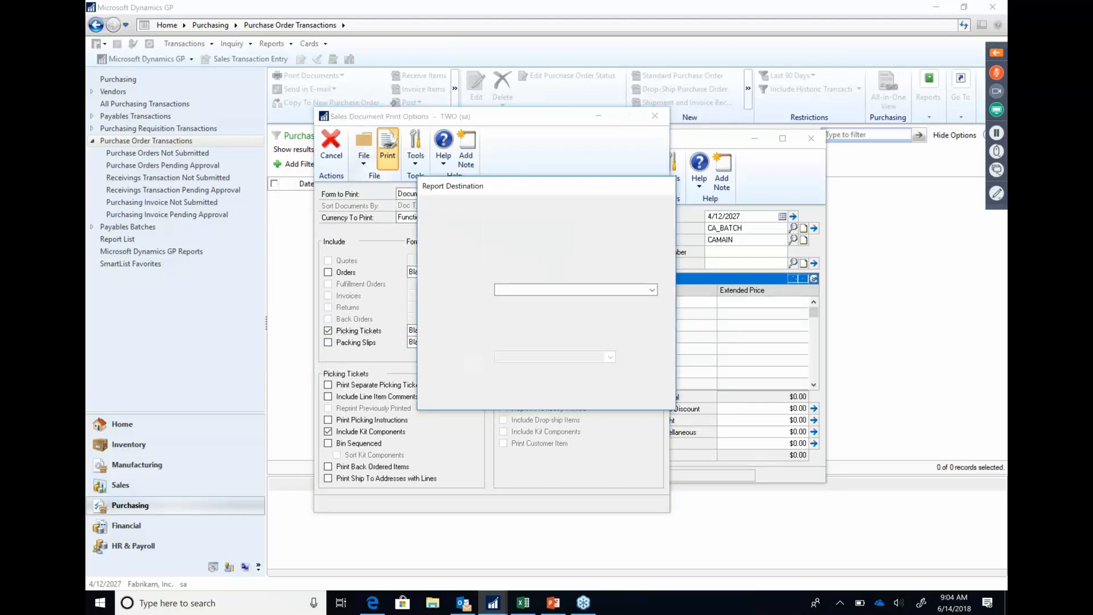
click(518, 290)
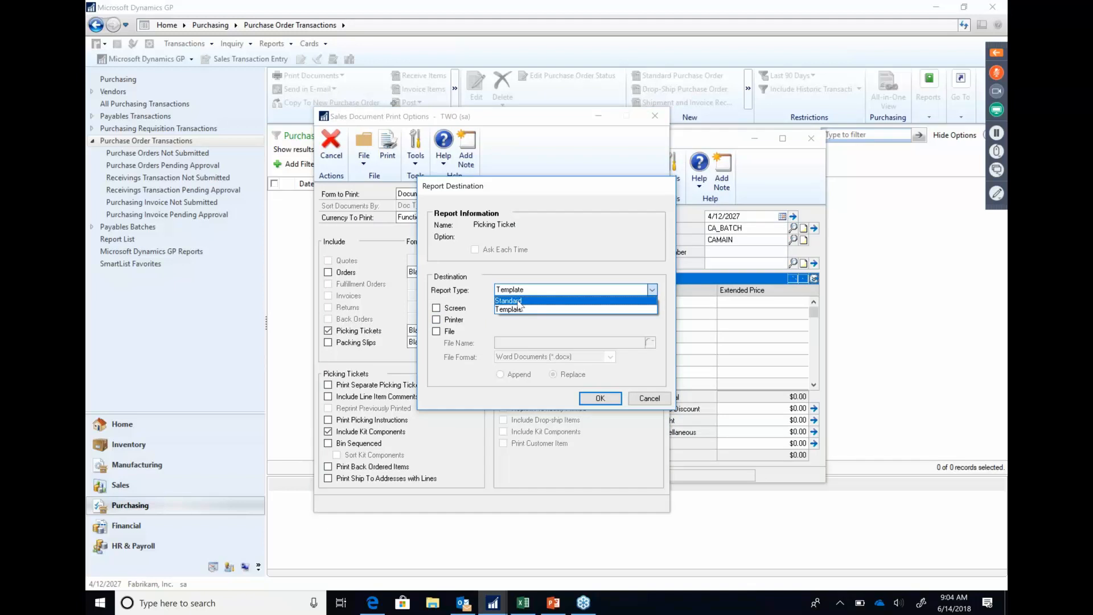
click(518, 302)
click(436, 308)
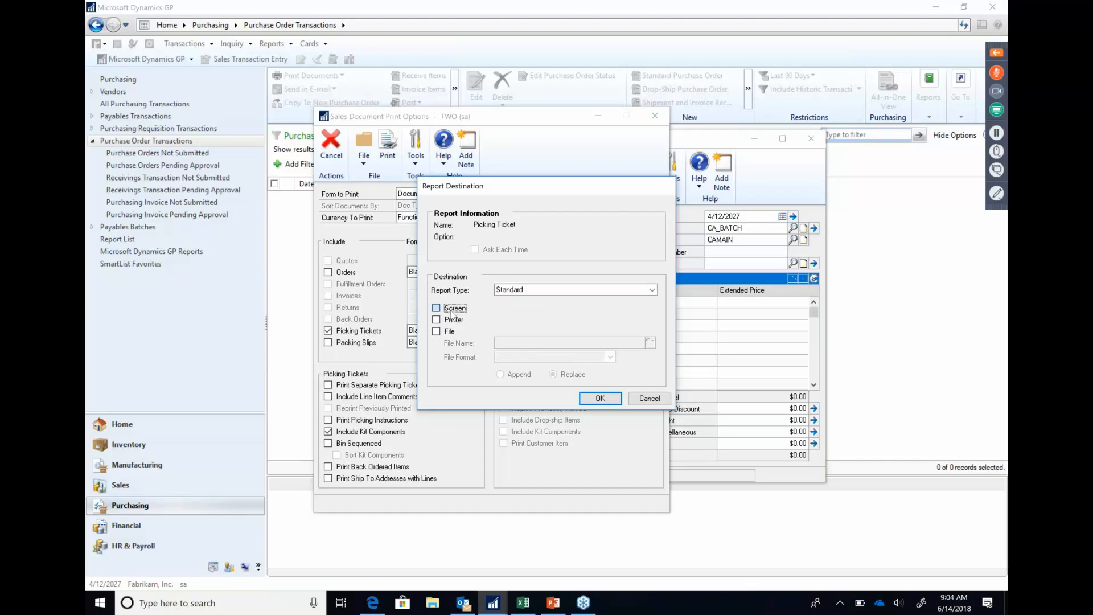
click(596, 404)
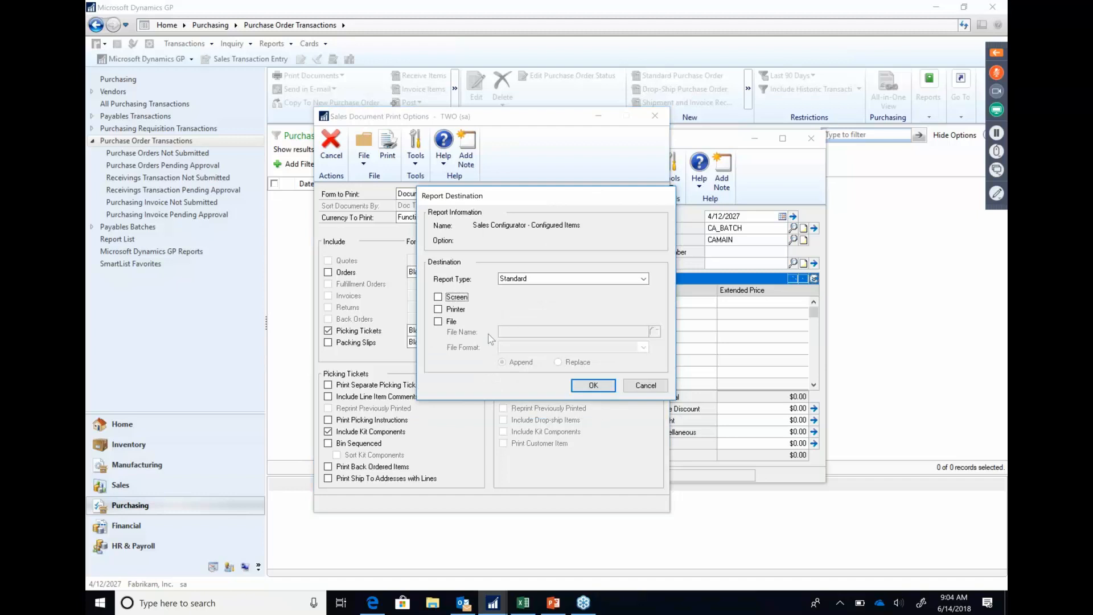
- Output the Sales Configurator - Configured Items report to the screen, examine the selected options and quantities, and close it
click(438, 296)
click(593, 386)
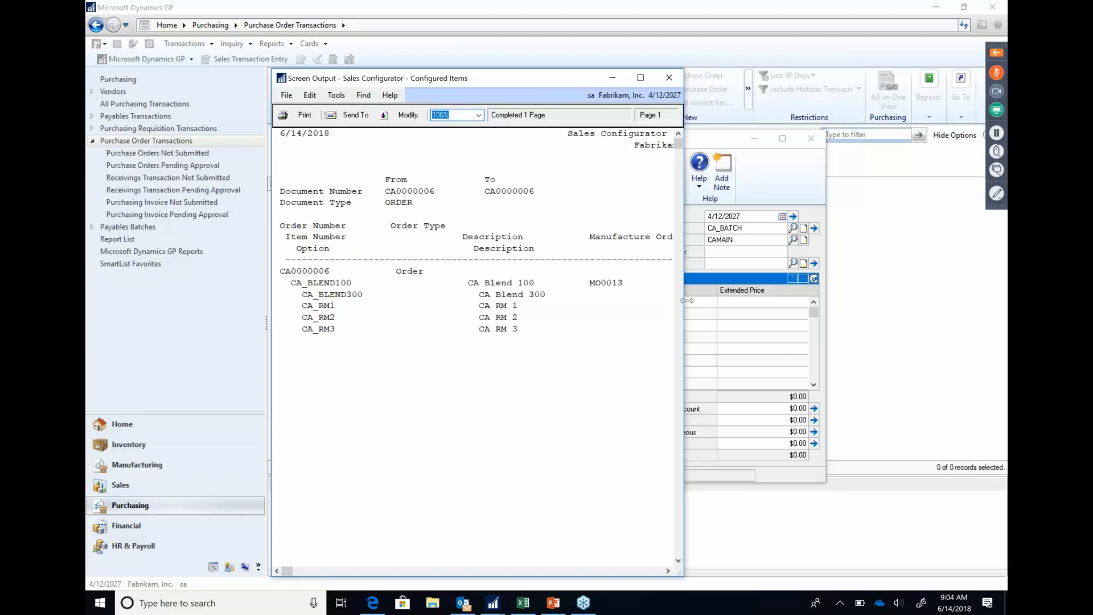
drag(687, 300, 928, 368)
drag(987, 377, 985, 376)
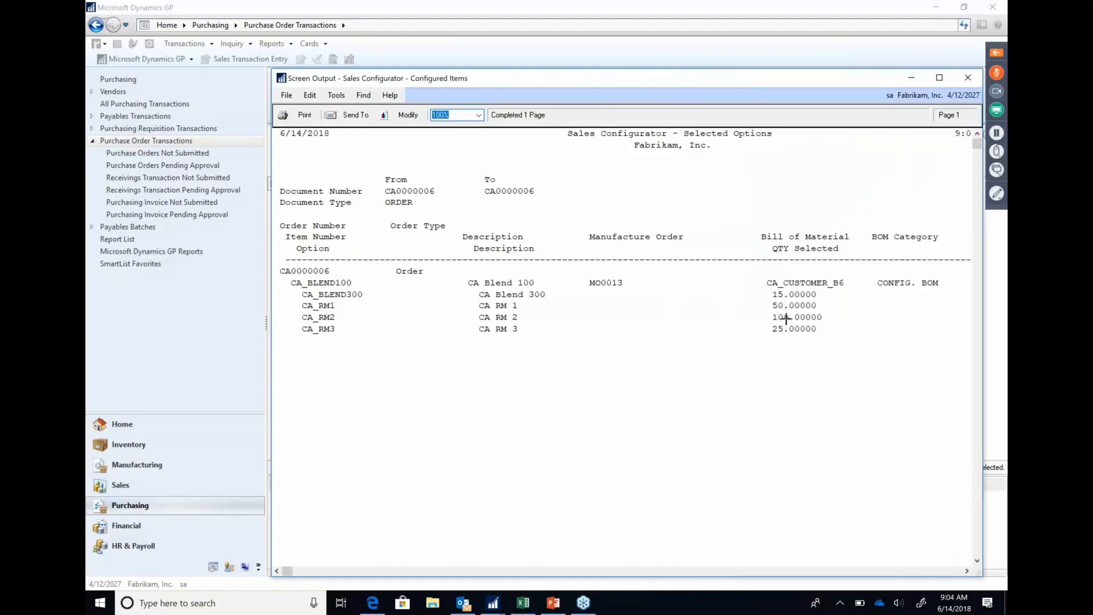
click(968, 78)
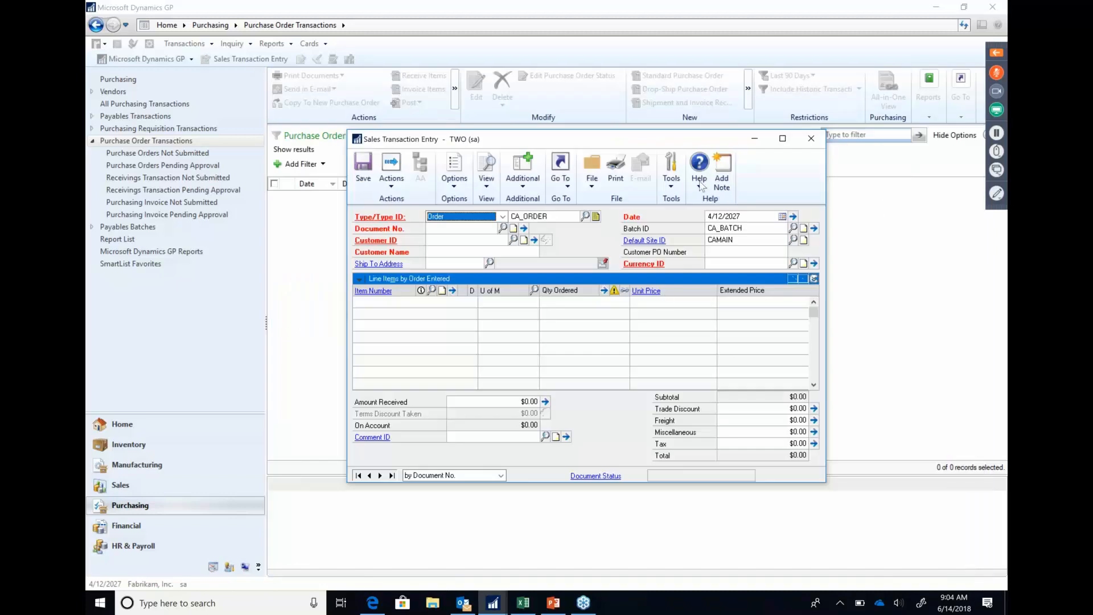
- Look over the available sales document types, and close Sales Transaction Entry without printing the Sales Voided Posting Journal
drag(693, 144, 662, 129)
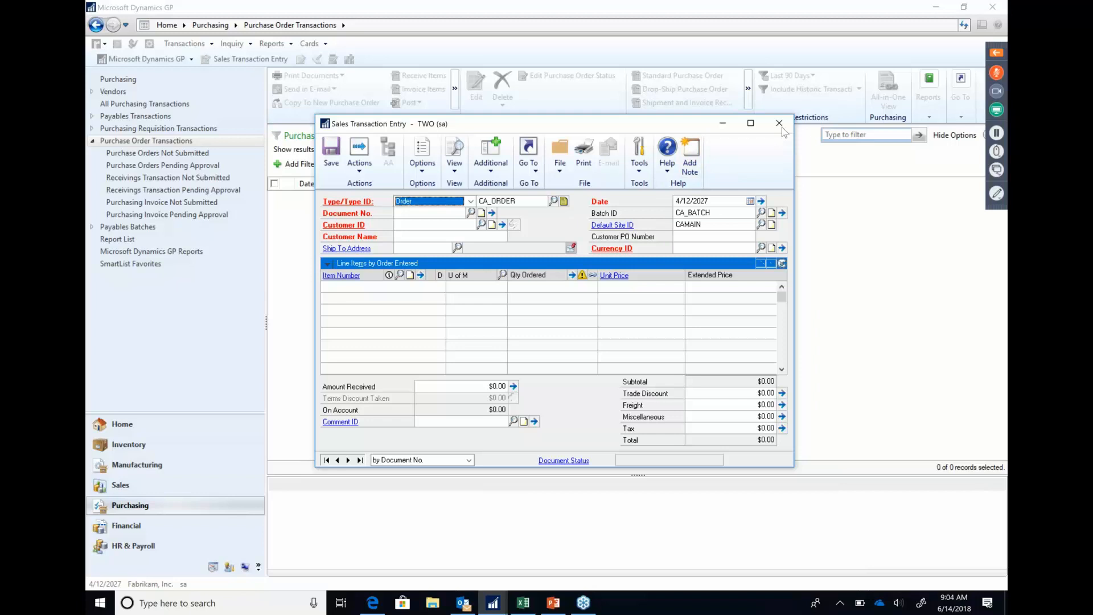
click(450, 204)
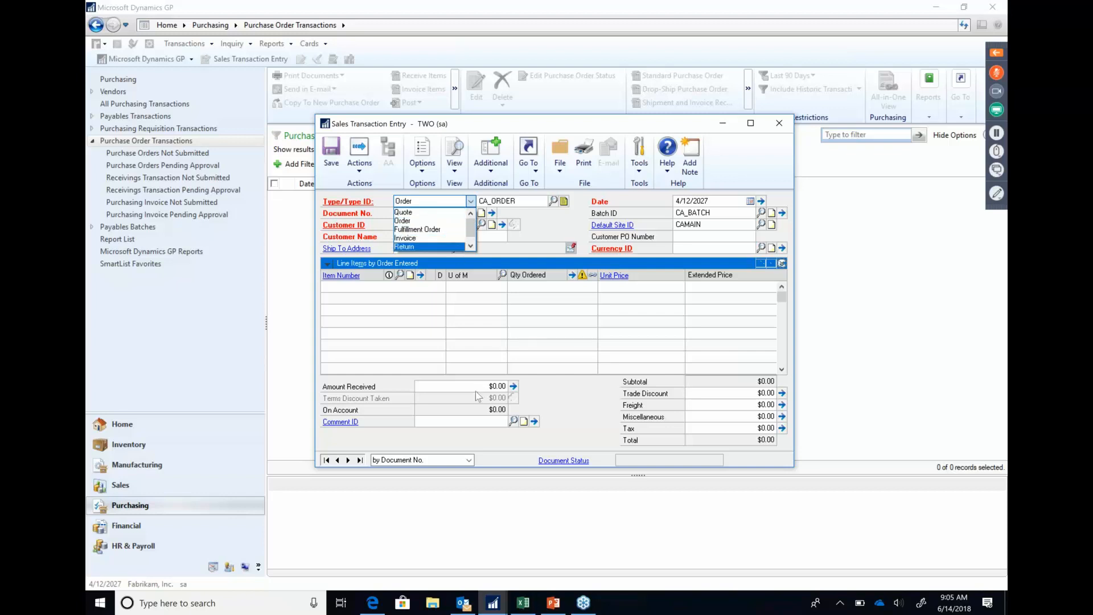
mouse_move(500, 606)
click(709, 127)
click(779, 123)
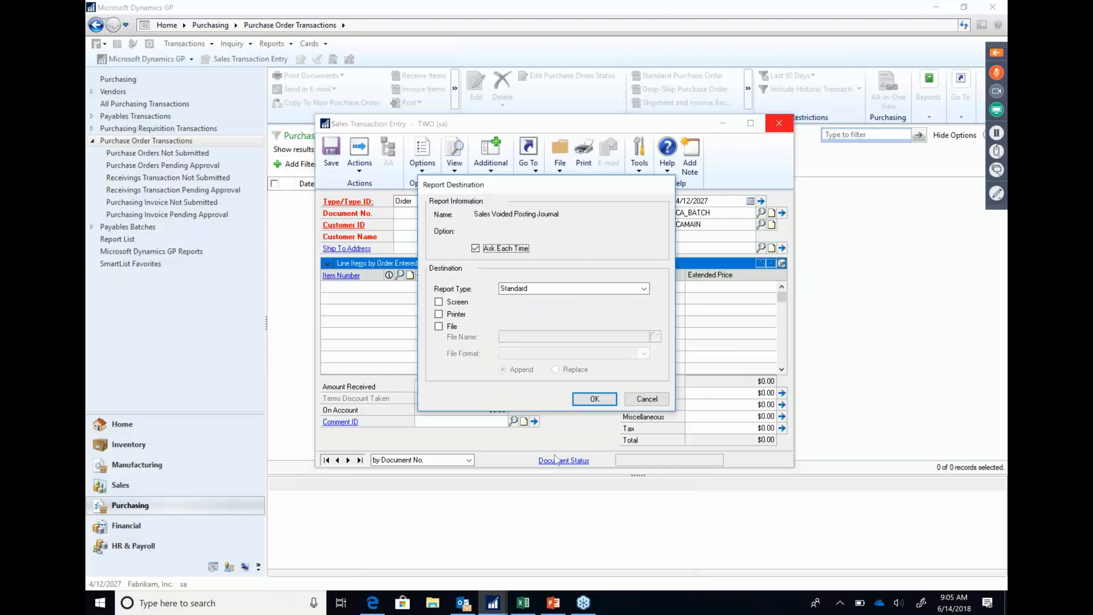
click(646, 398)
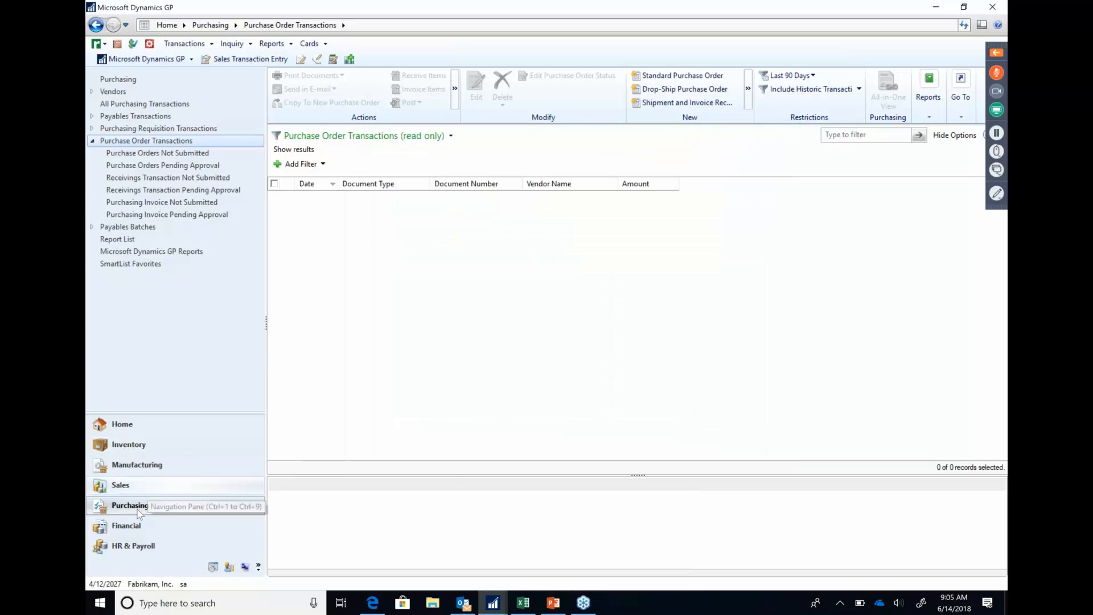
- Go to the Purchasing page and review the purchase requisition "New Laptop for 2 new hires", closing it when finished
click(139, 511)
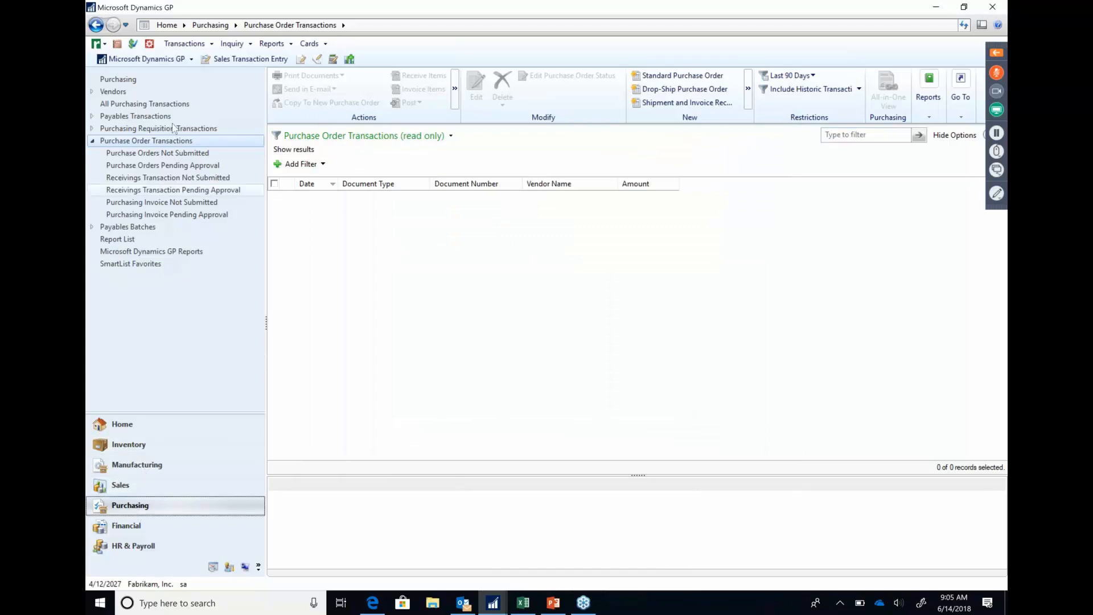
click(118, 79)
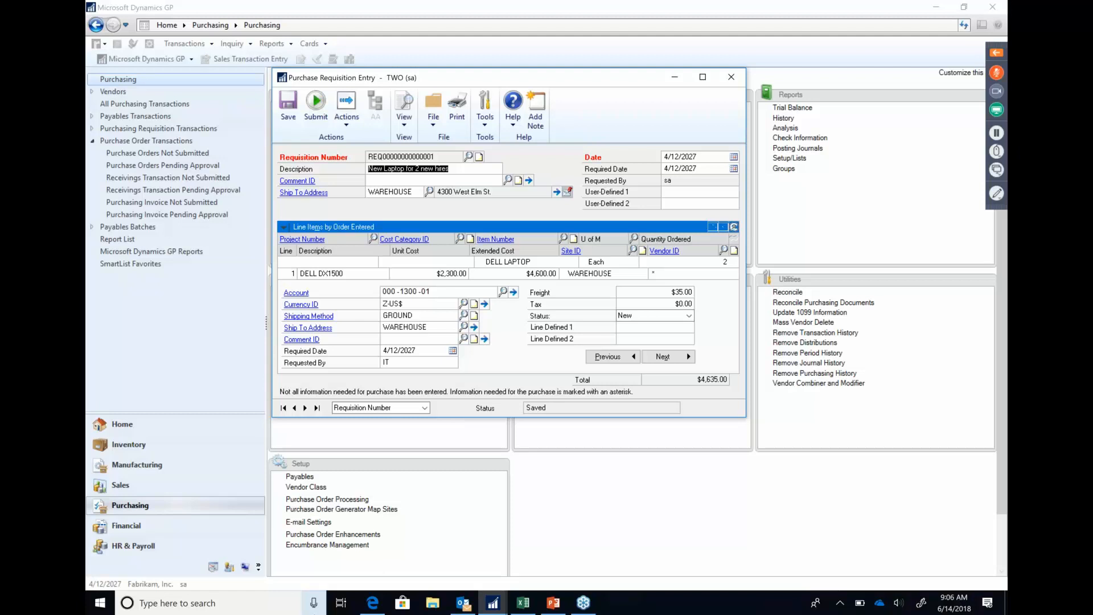
click(731, 76)
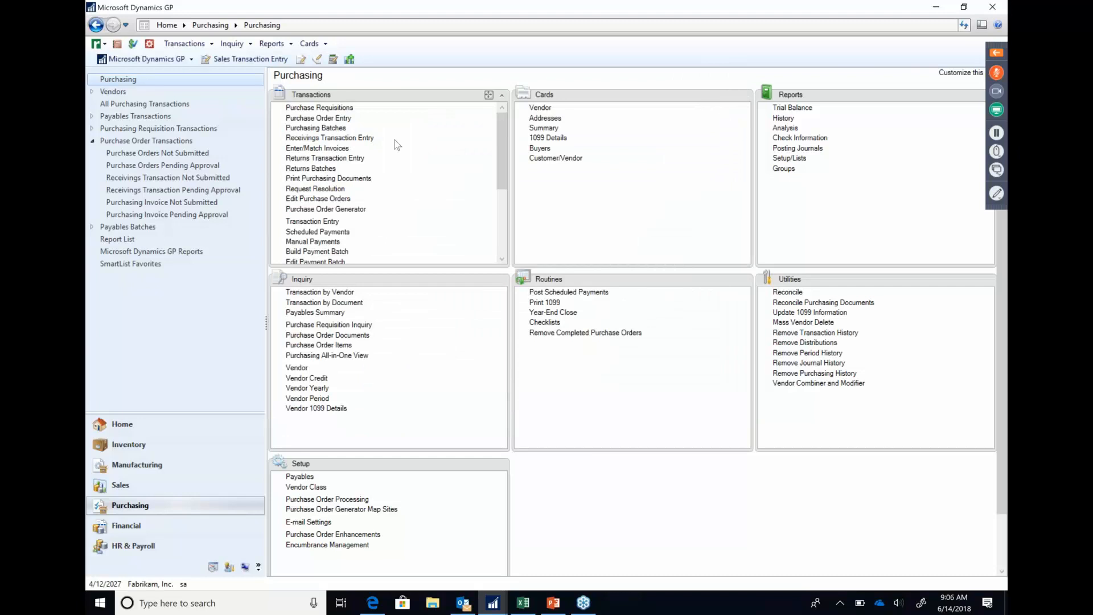
- Bring up the last purchase order in Purchase Order Entry and examine the item details and dates of its 100XLG line
click(318, 118)
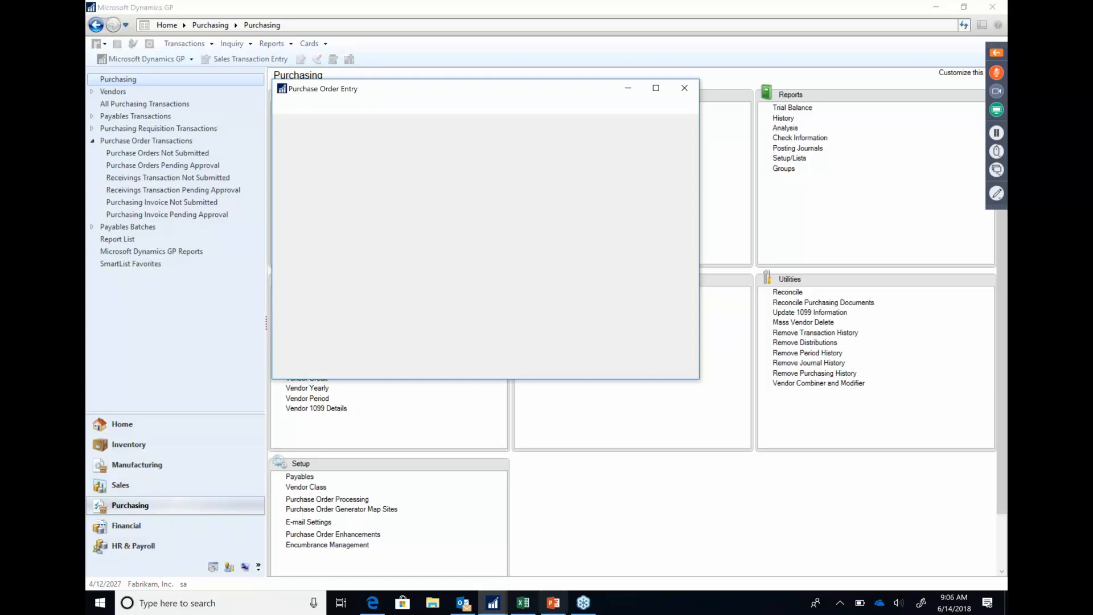
mouse_move(553, 602)
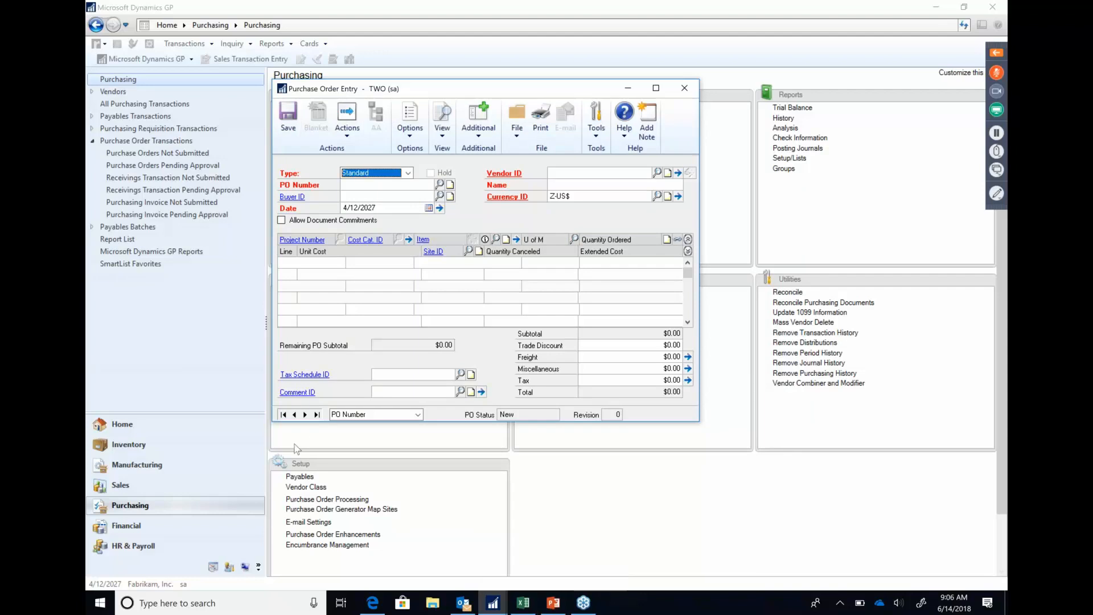
click(316, 415)
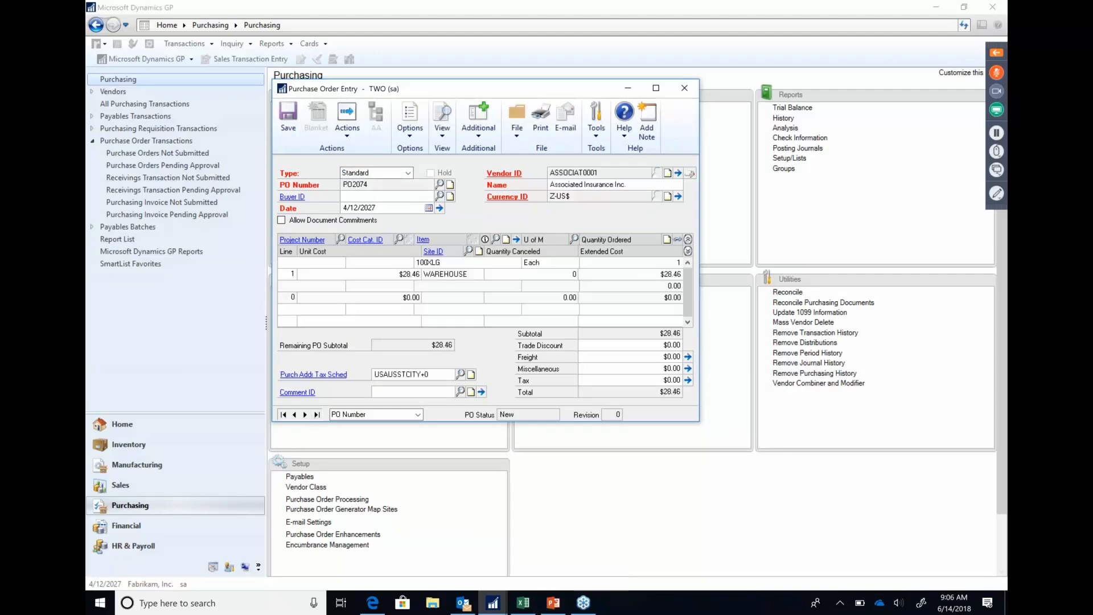
click(333, 265)
mouse_move(494, 611)
click(517, 240)
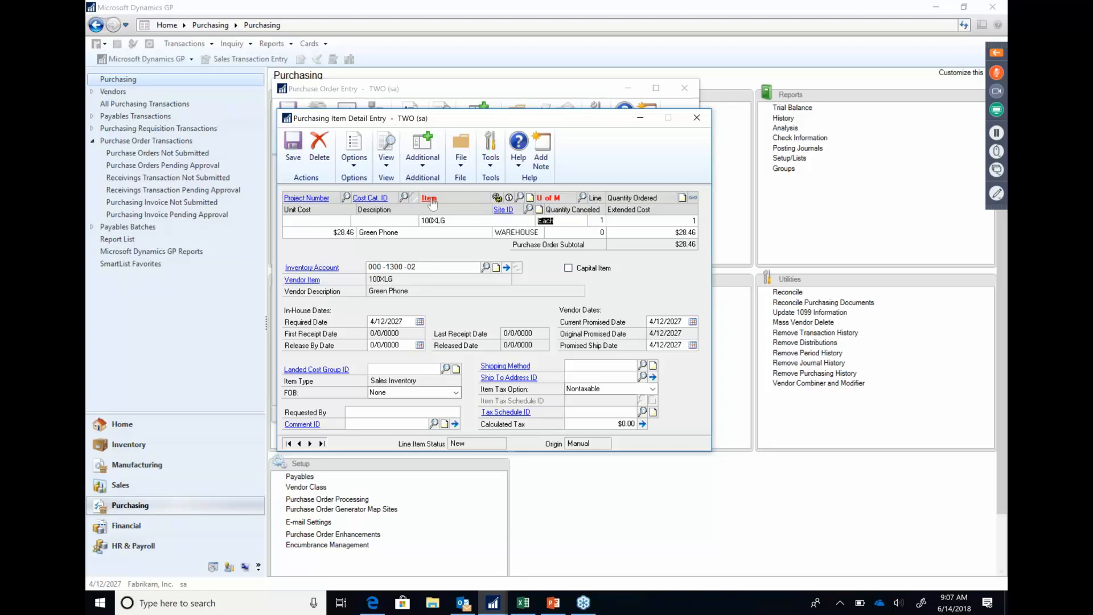
click(387, 322)
- Open the item card for 100XLG from the purchase order line and view its site quantities
click(428, 198)
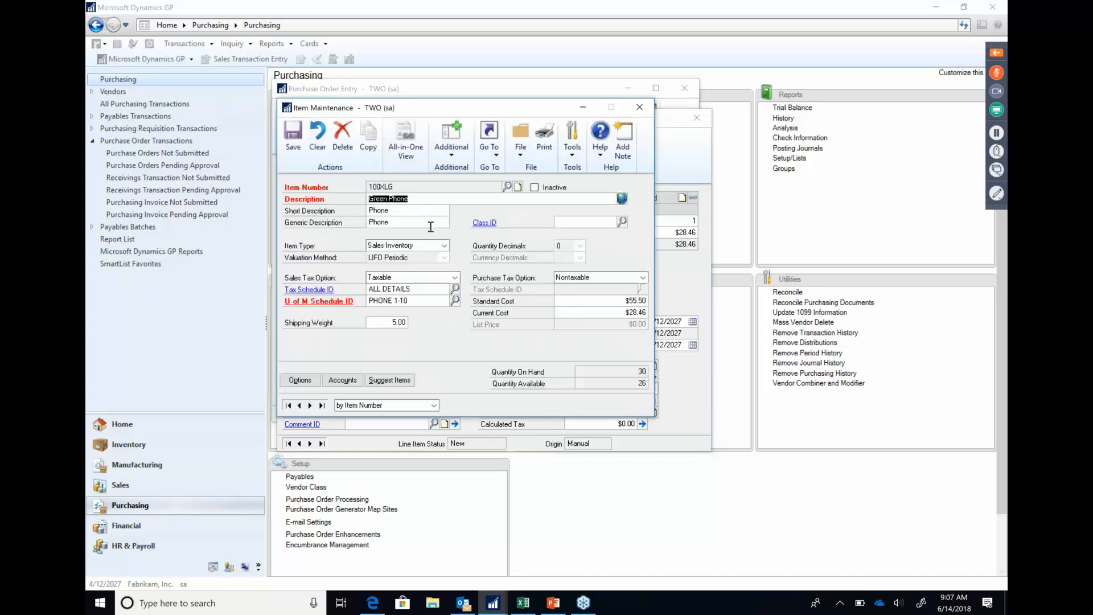
click(488, 152)
click(514, 198)
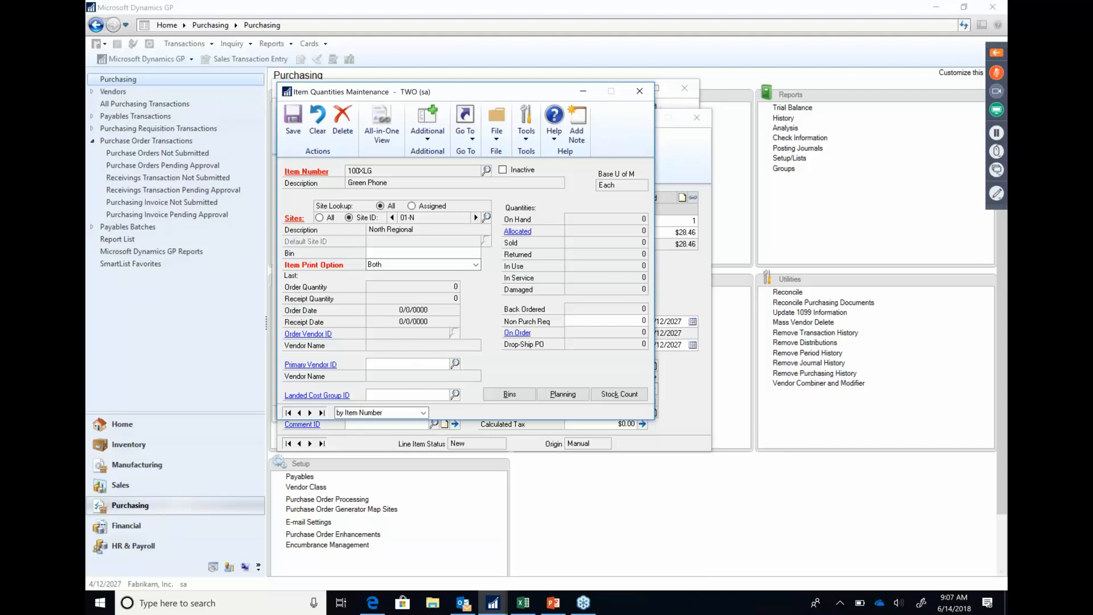
- Examine the order policy options in the resource planning settings for 100XLG, and close all item and purchase order windows
mouse_move(460, 611)
click(563, 394)
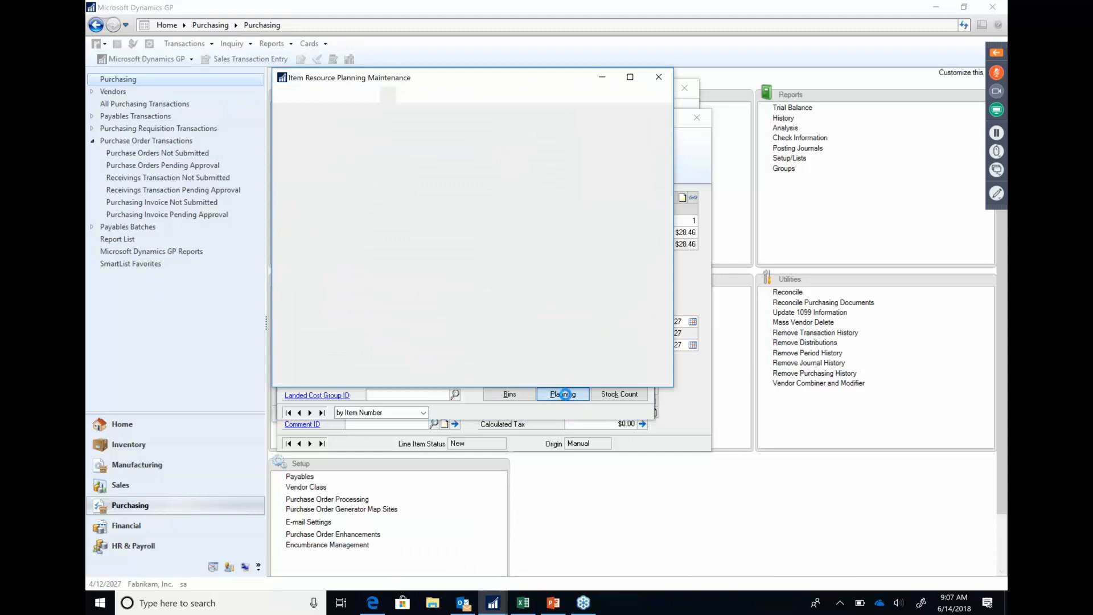
click(429, 257)
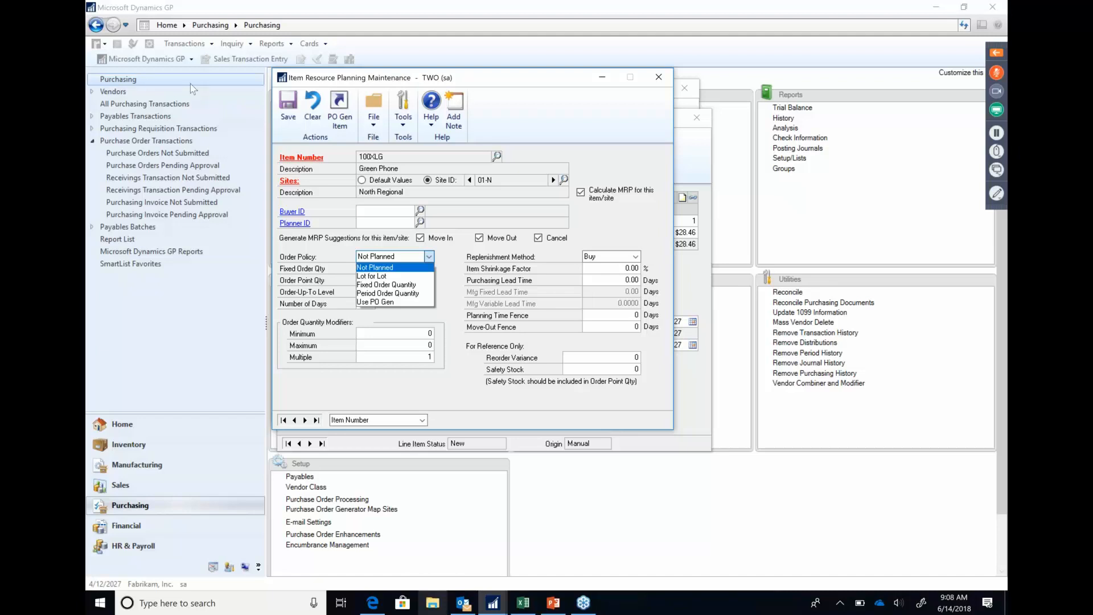
click(522, 84)
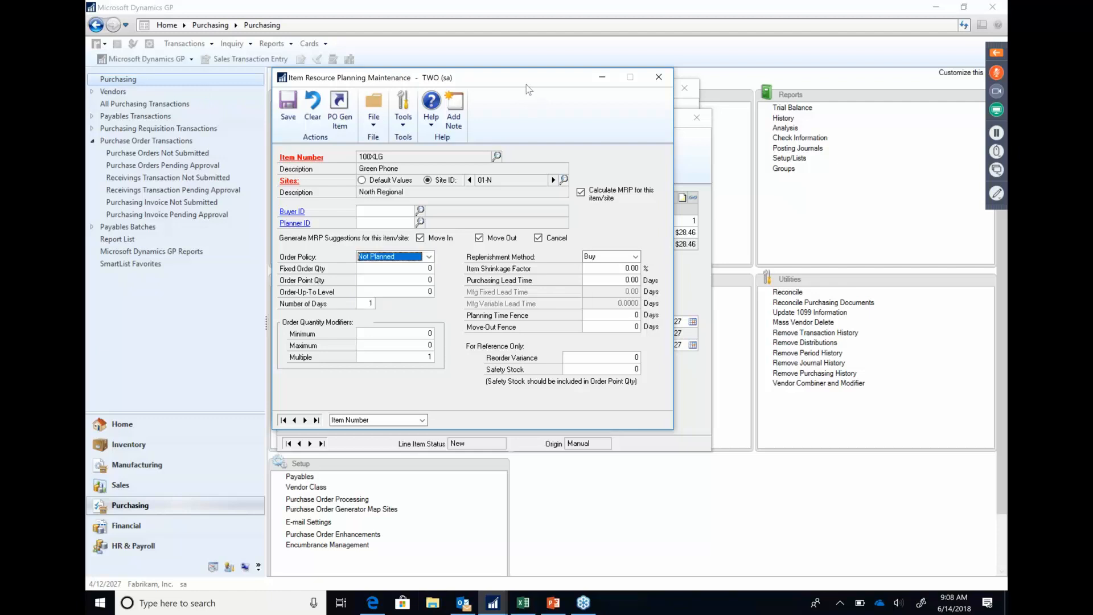
click(663, 83)
click(687, 89)
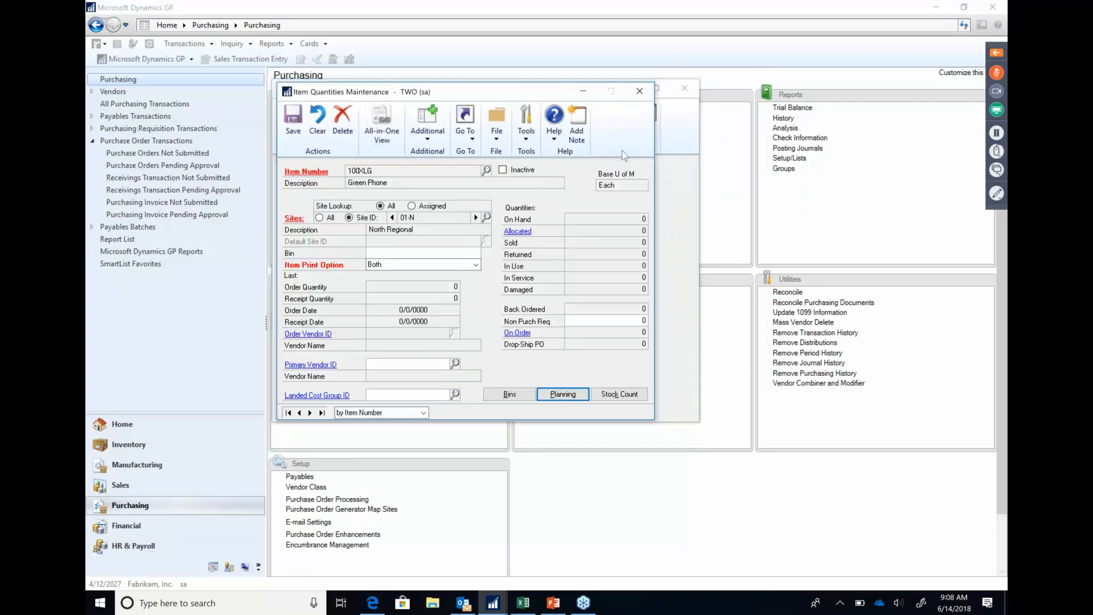
click(641, 92)
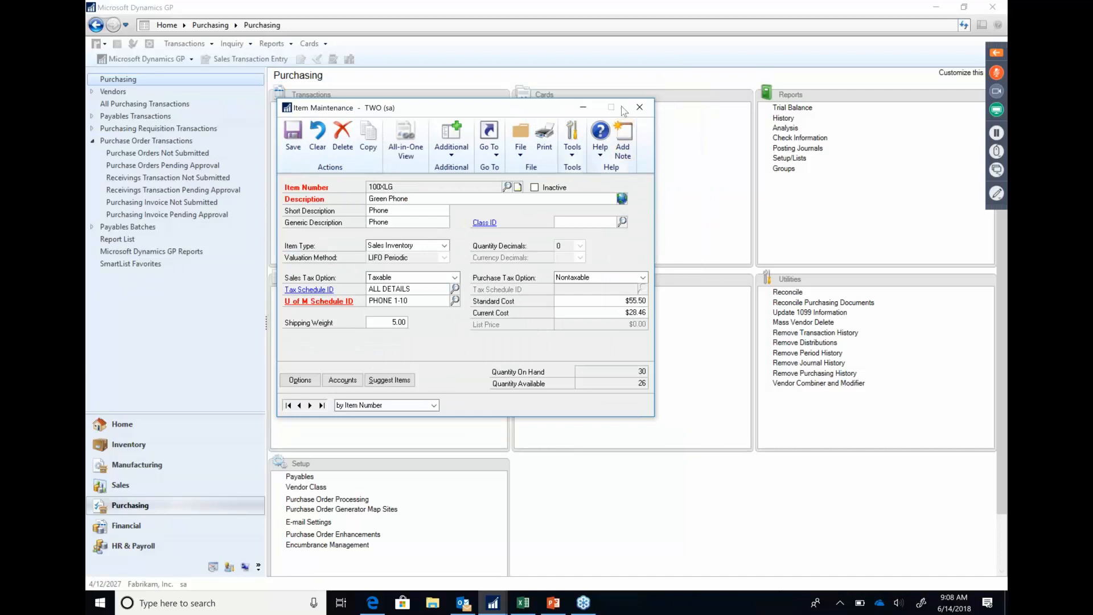
click(640, 107)
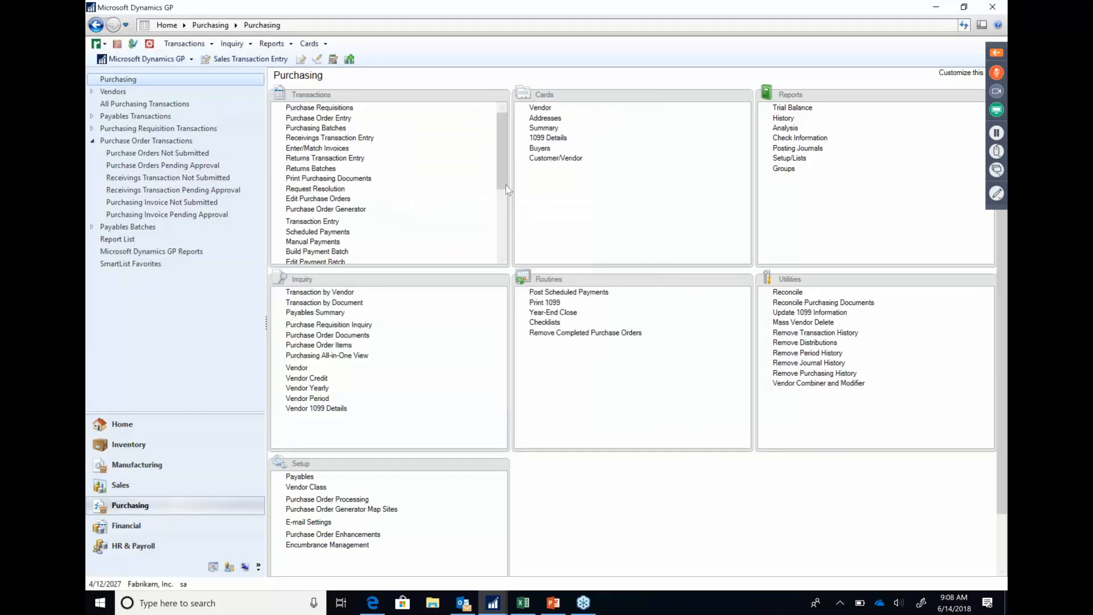
- Go to the Financial page, open the first account card, Cash - Operating Account, and review its selected currencies
click(179, 528)
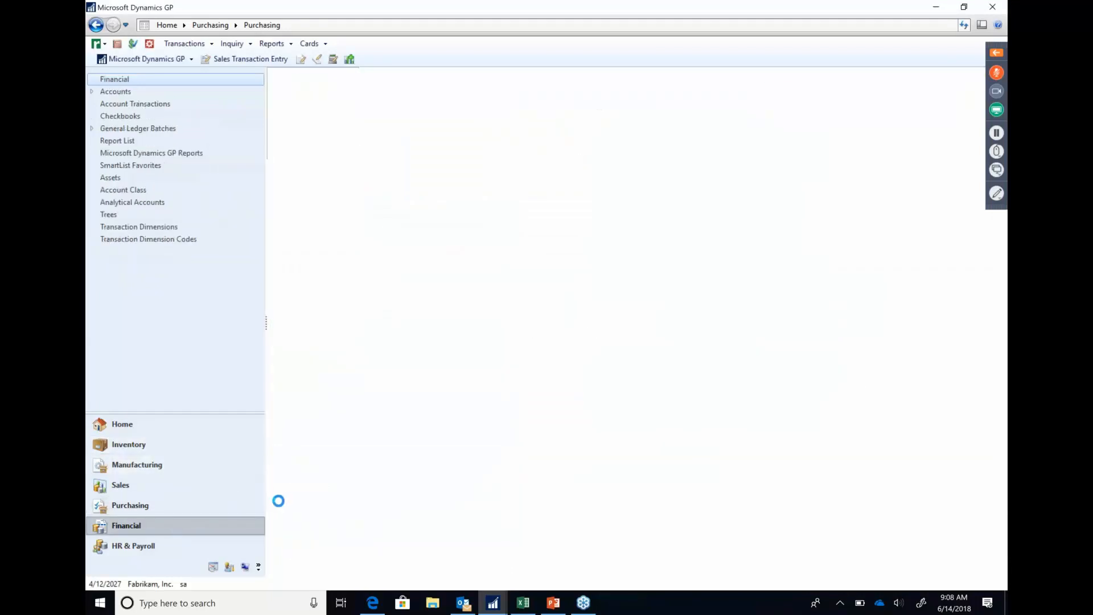
click(552, 118)
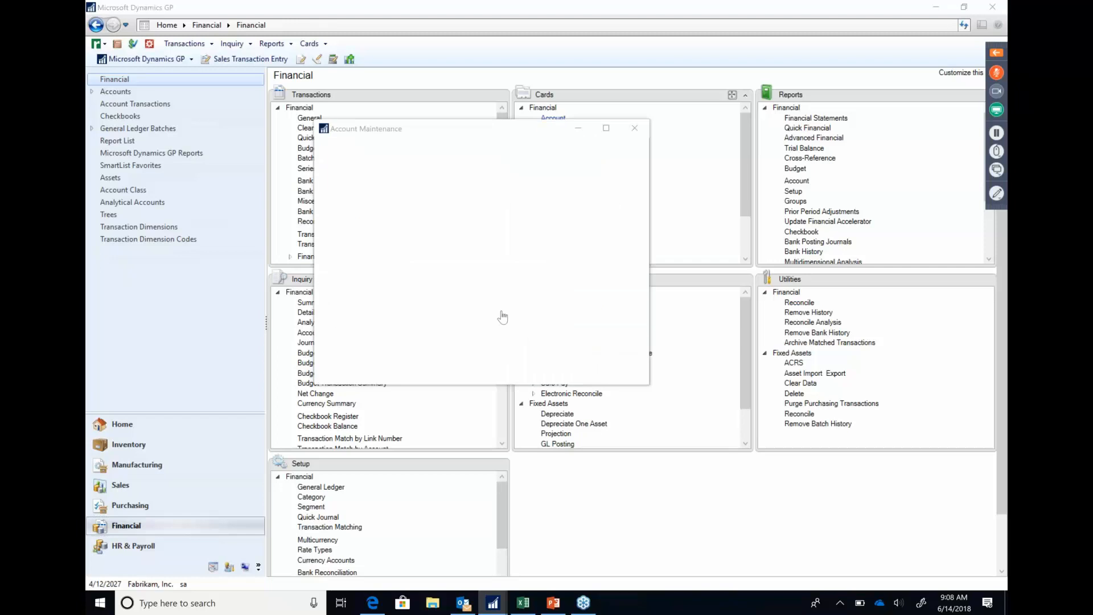
click(325, 420)
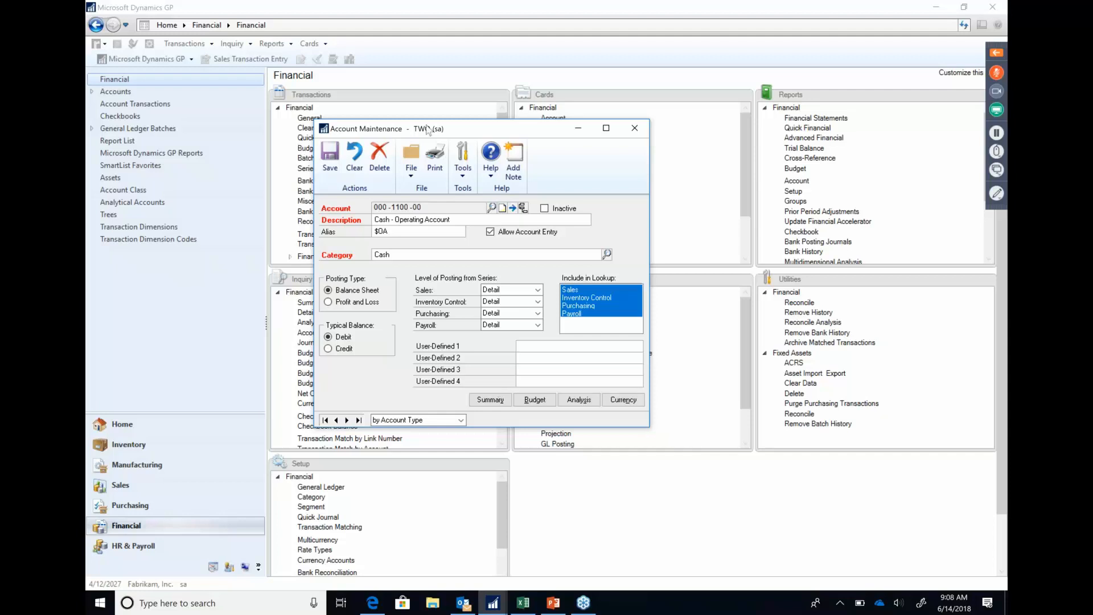
drag(461, 132, 541, 159)
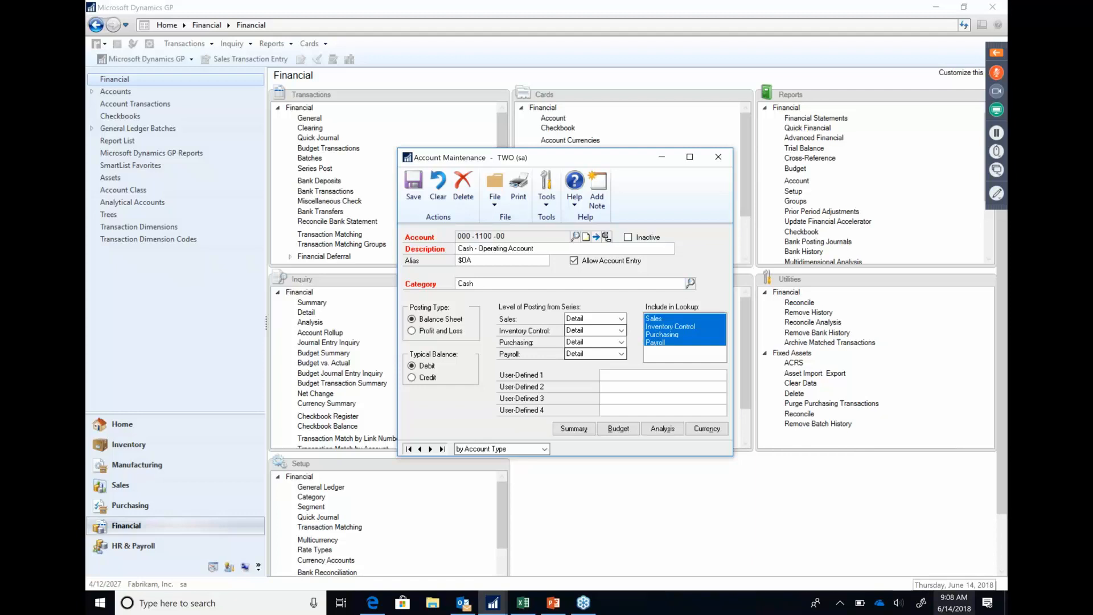
click(716, 430)
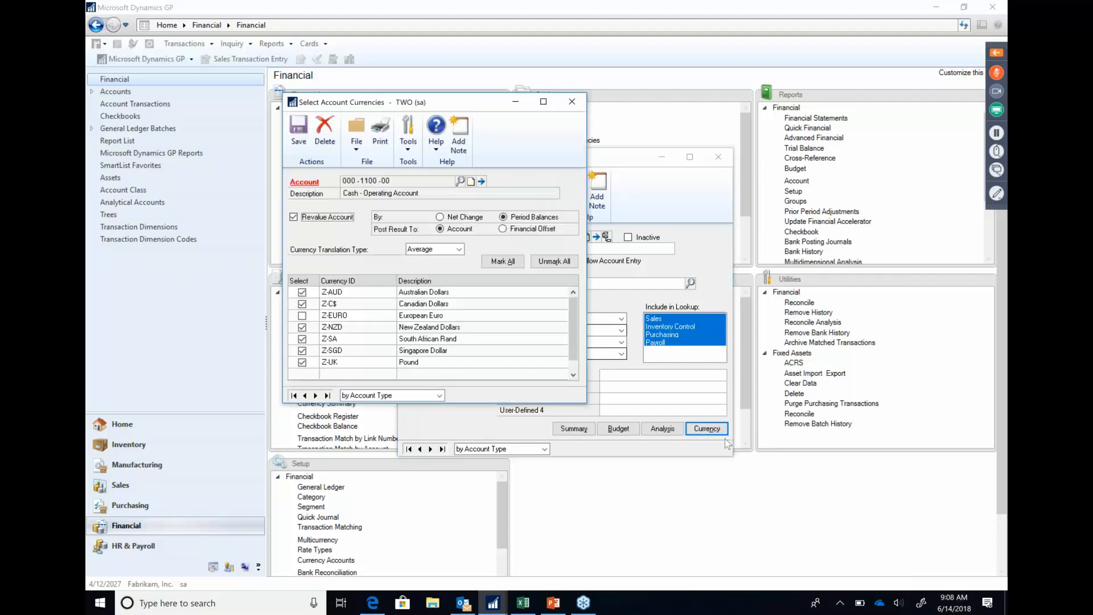
click(581, 109)
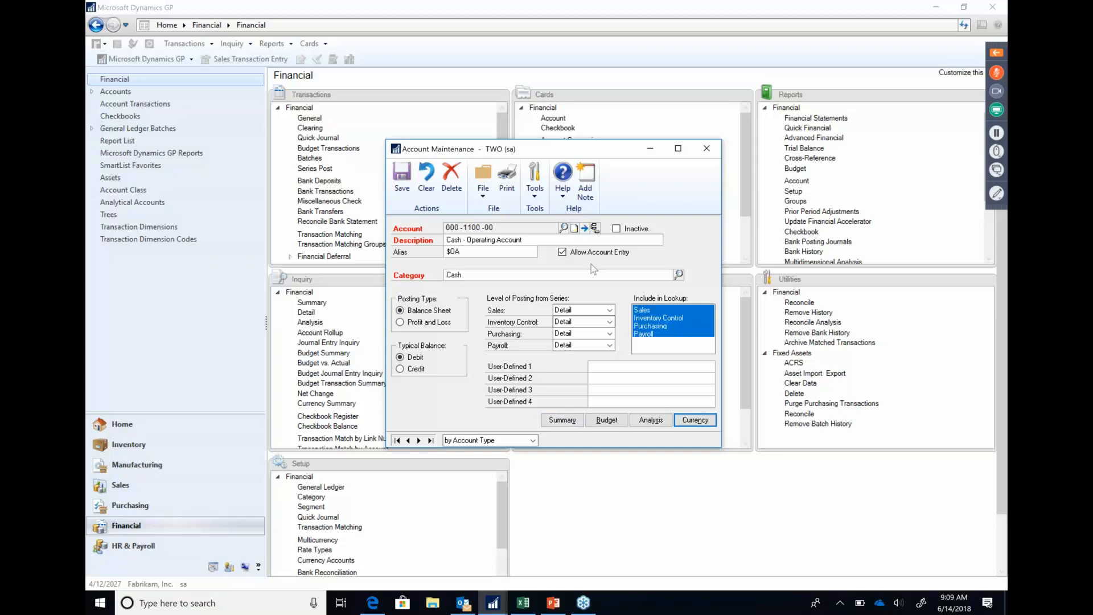
- View the organizational structure assignment of the Cash - Operating Account and close its window
click(596, 229)
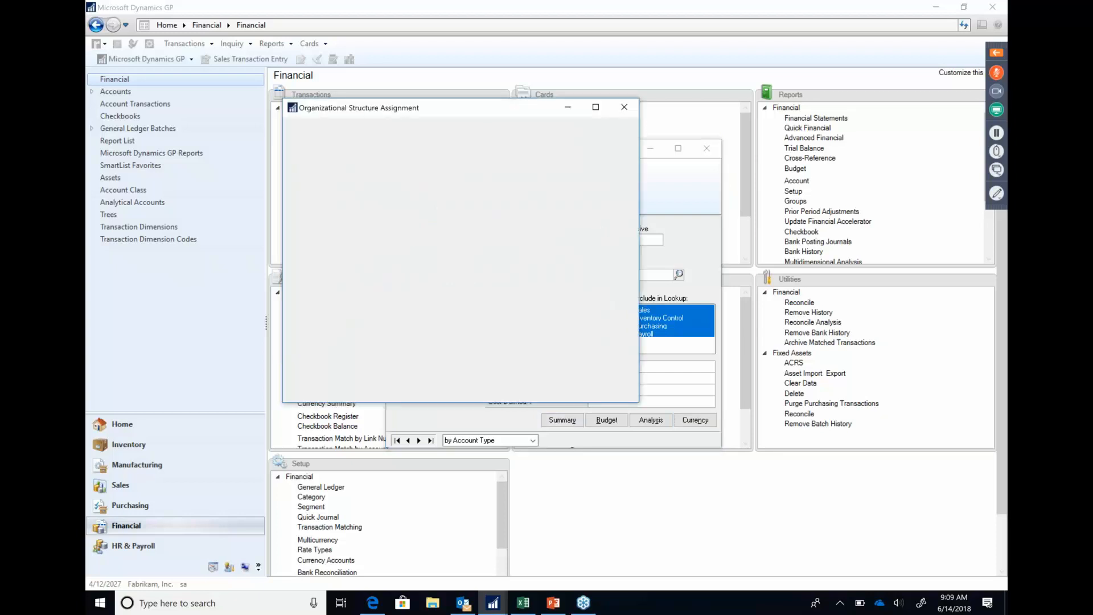
click(556, 340)
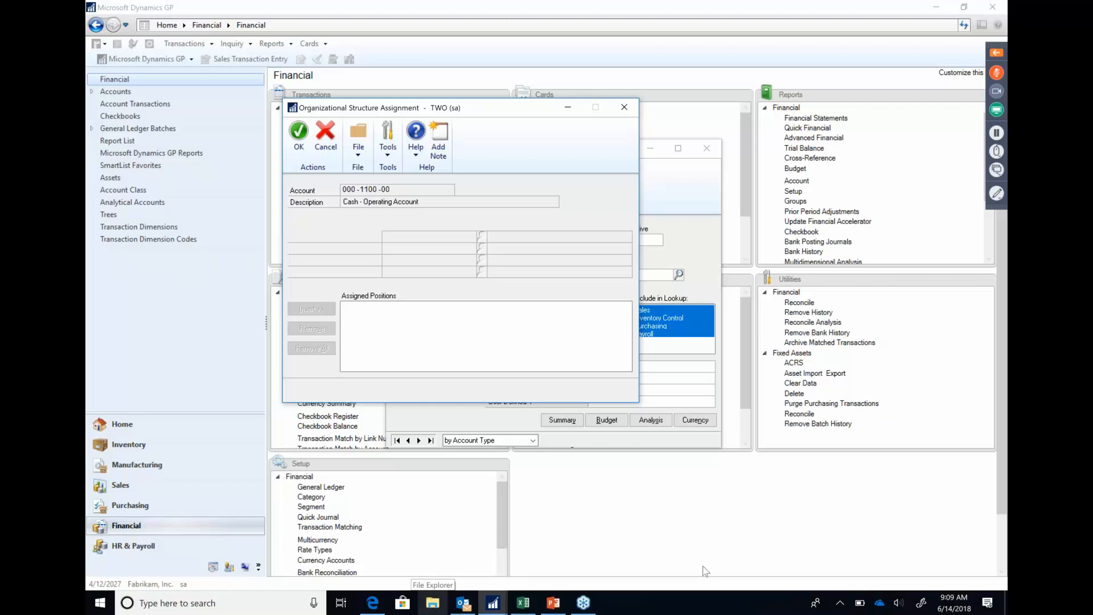
click(624, 107)
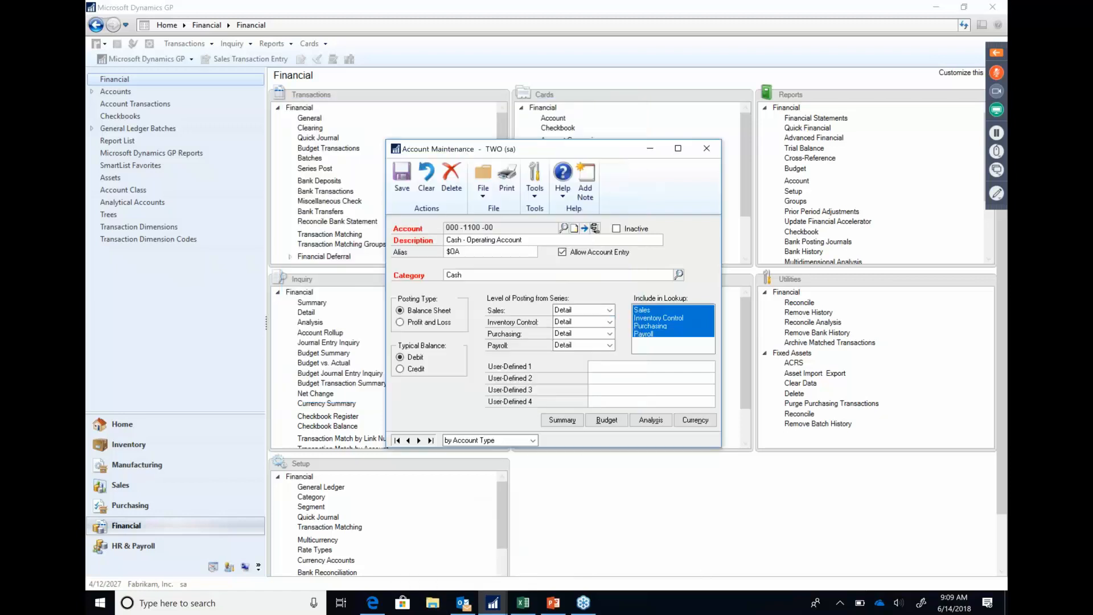
- Bring up the account summary for year 2027 and drill down into the Period 4 debit transactions
click(562, 420)
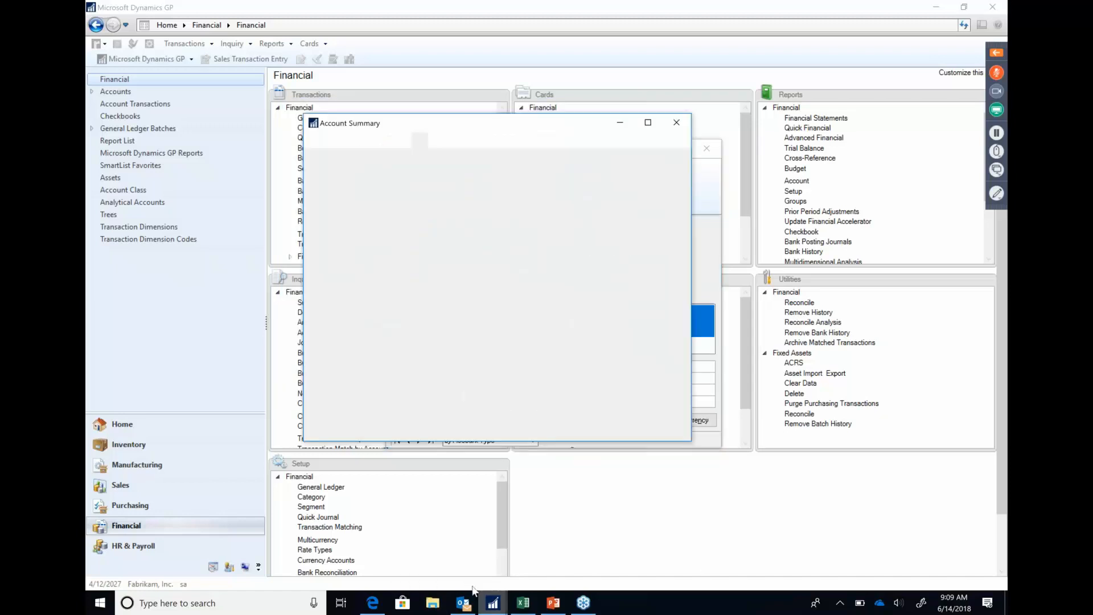
drag(583, 126, 697, 188)
click(764, 279)
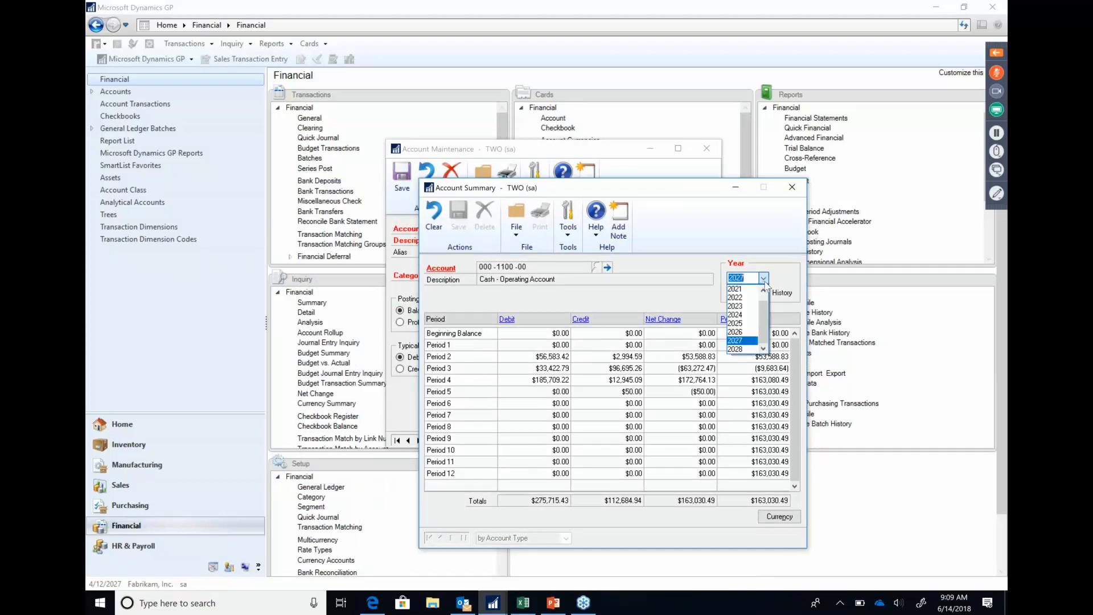
click(739, 339)
click(544, 382)
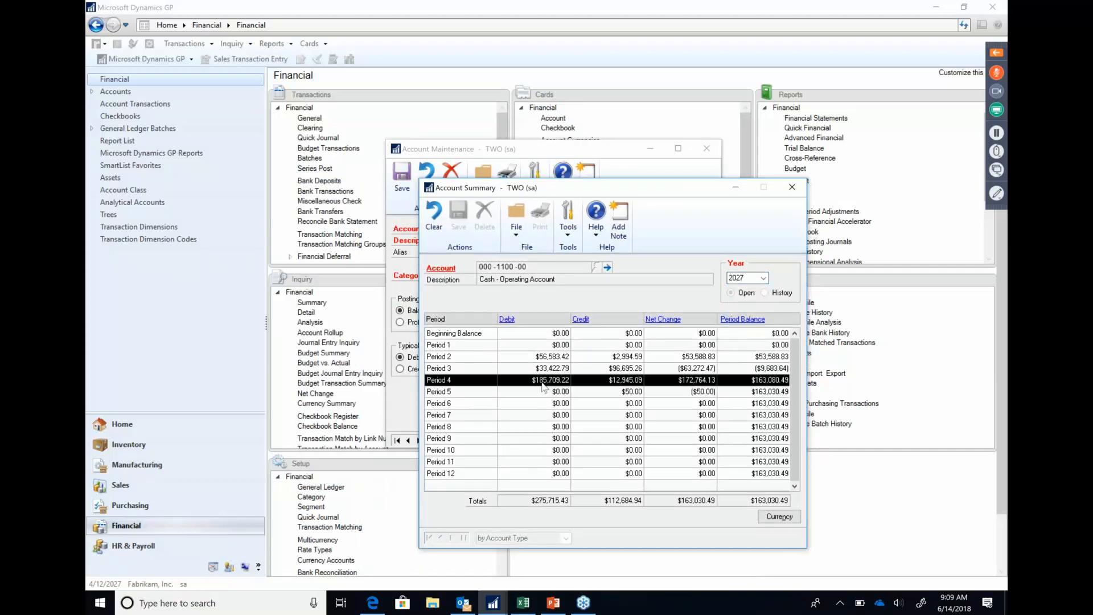
click(502, 322)
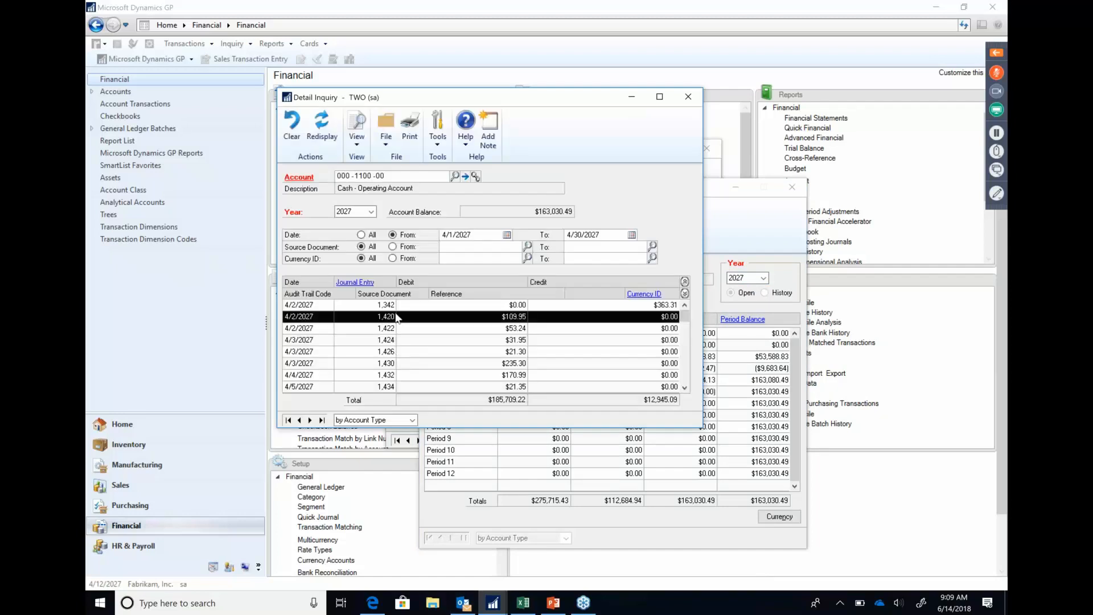
- Trace the $109.95 journal entry of 4/2/2027 through its cash receipt to the applied invoice, and check the invoice's item detail
click(356, 282)
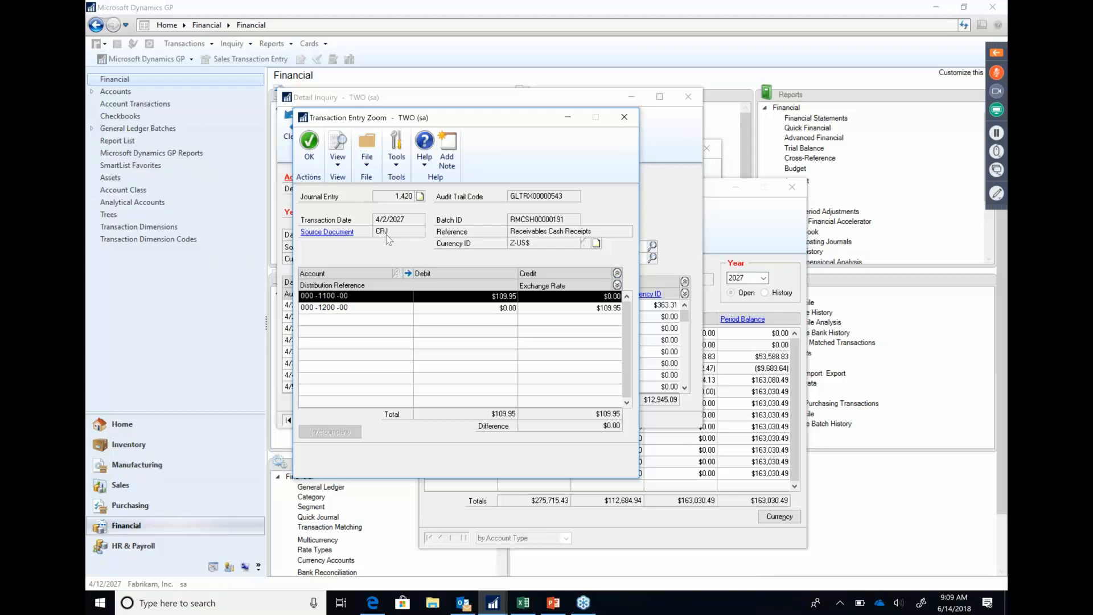
click(344, 234)
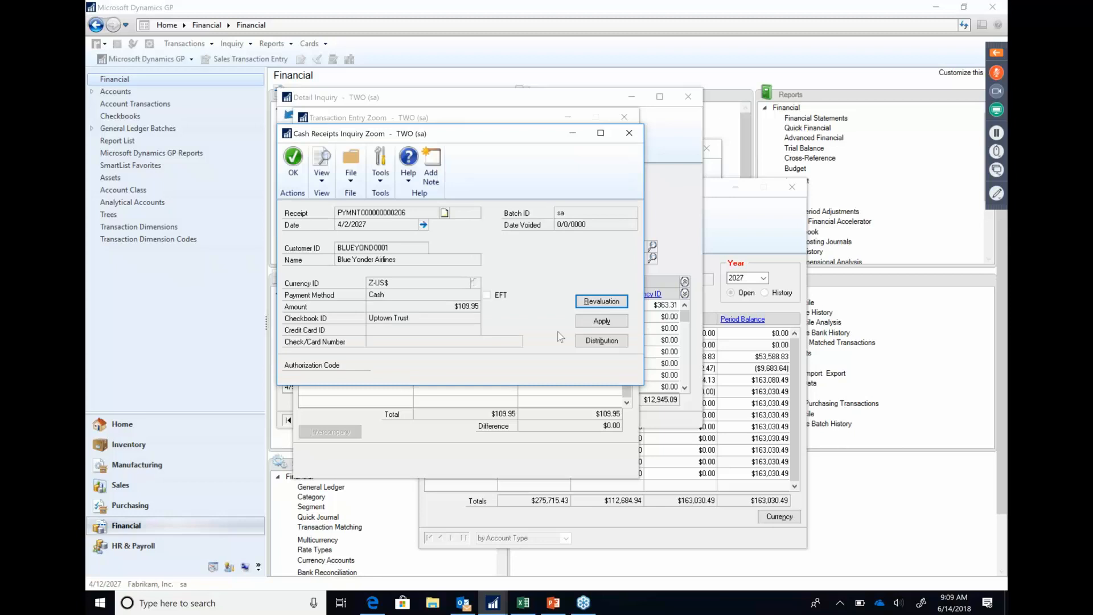
click(581, 322)
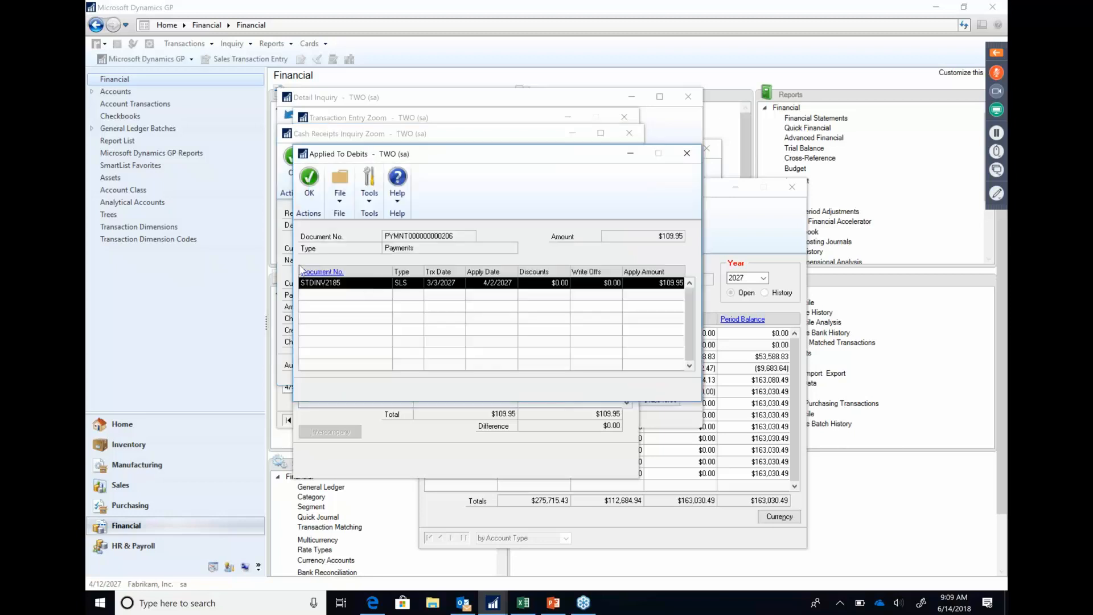
click(309, 271)
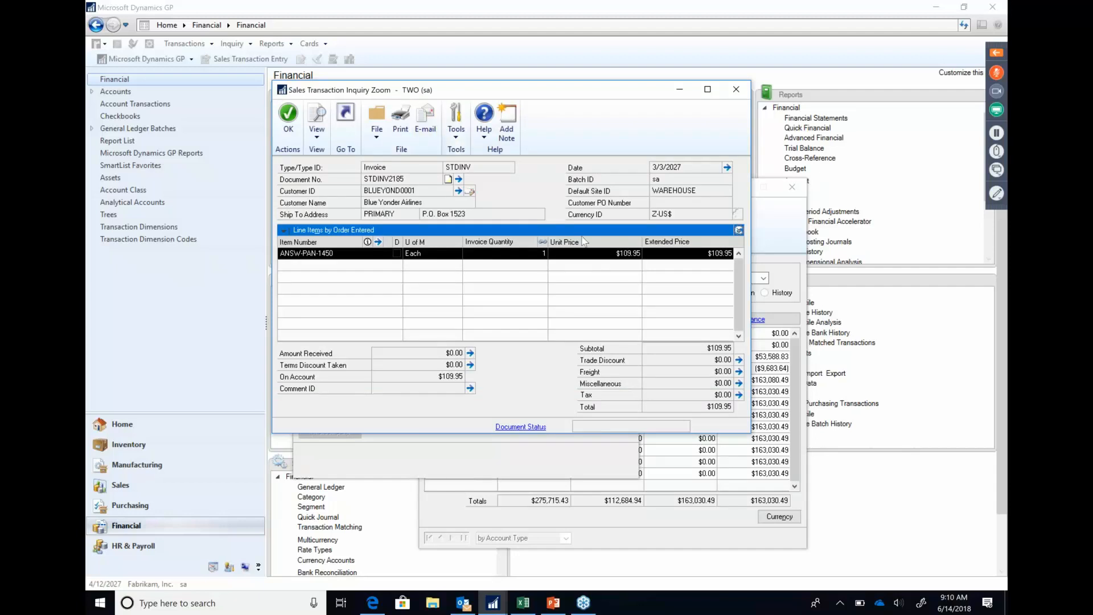
click(379, 243)
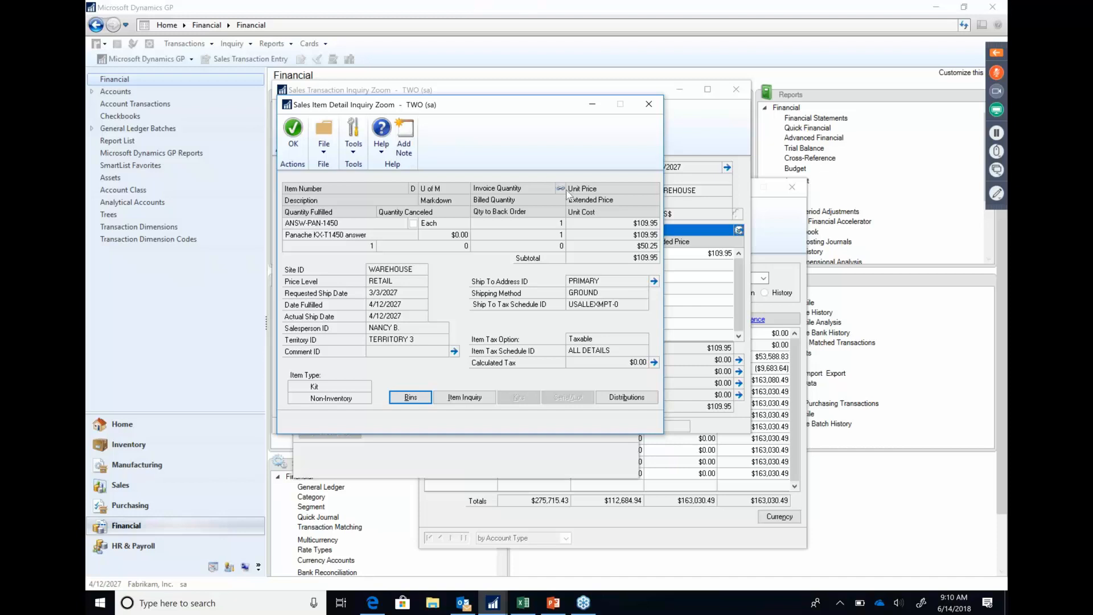
click(648, 103)
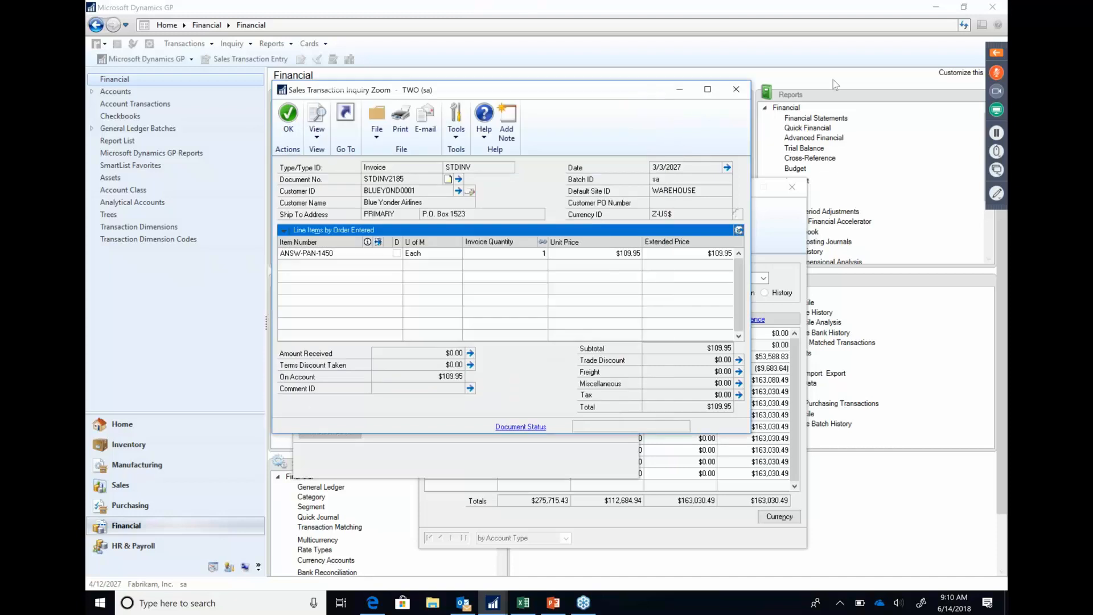
- Close the invoice, receipt, journal entry, detail and summary inquiry windows along with the account card
click(736, 89)
click(687, 155)
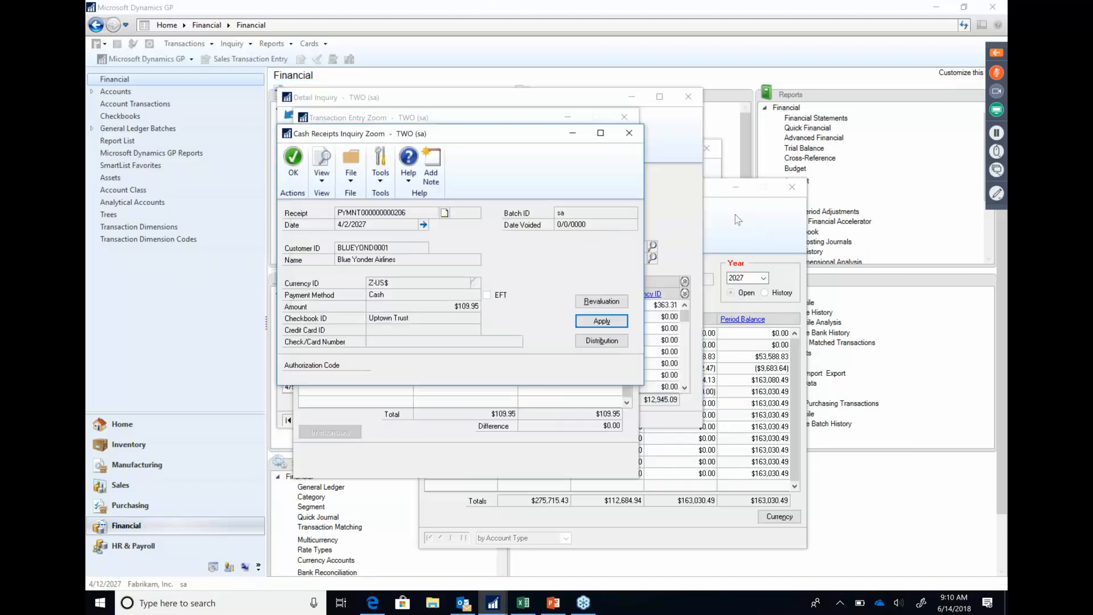
click(628, 132)
click(624, 117)
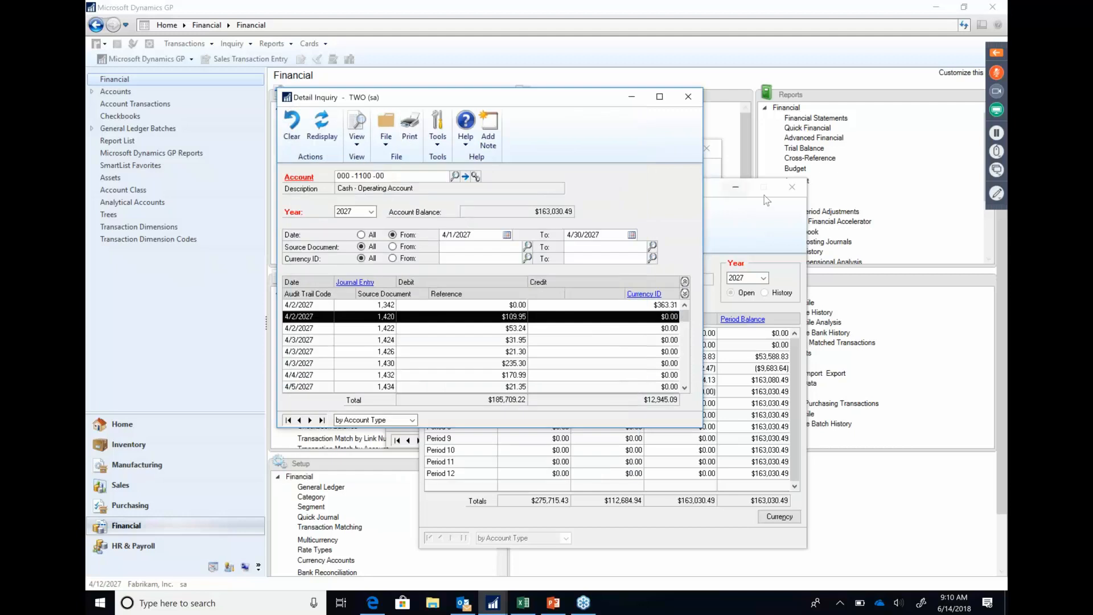
click(791, 187)
click(688, 97)
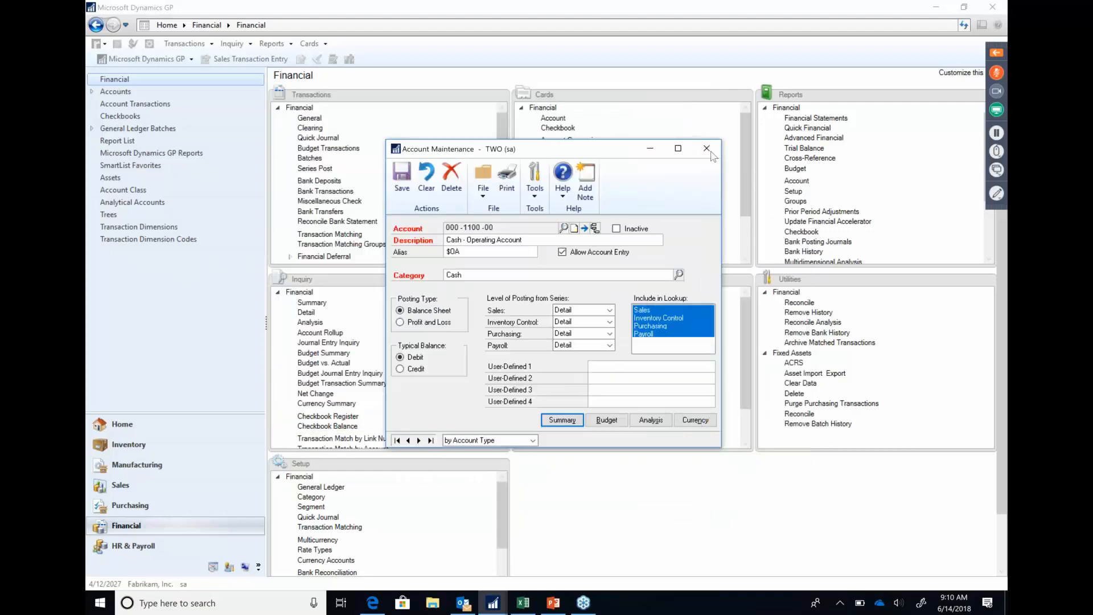
click(707, 149)
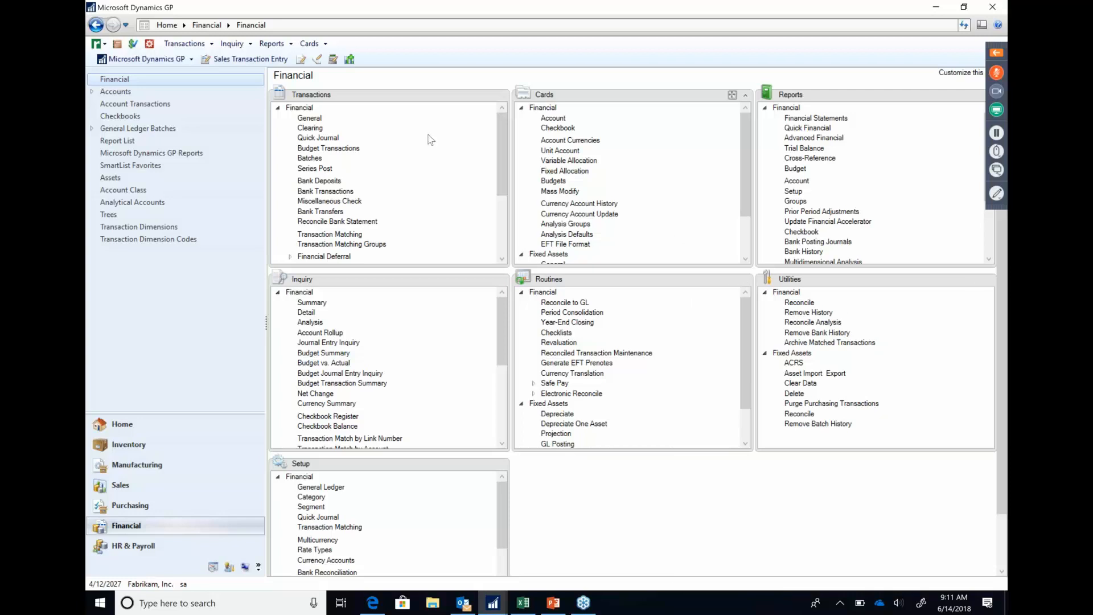
- Mark the general journal entry in batch ADPBATCH as Intercompany, look up the available companies, and close the transaction entry
click(314, 119)
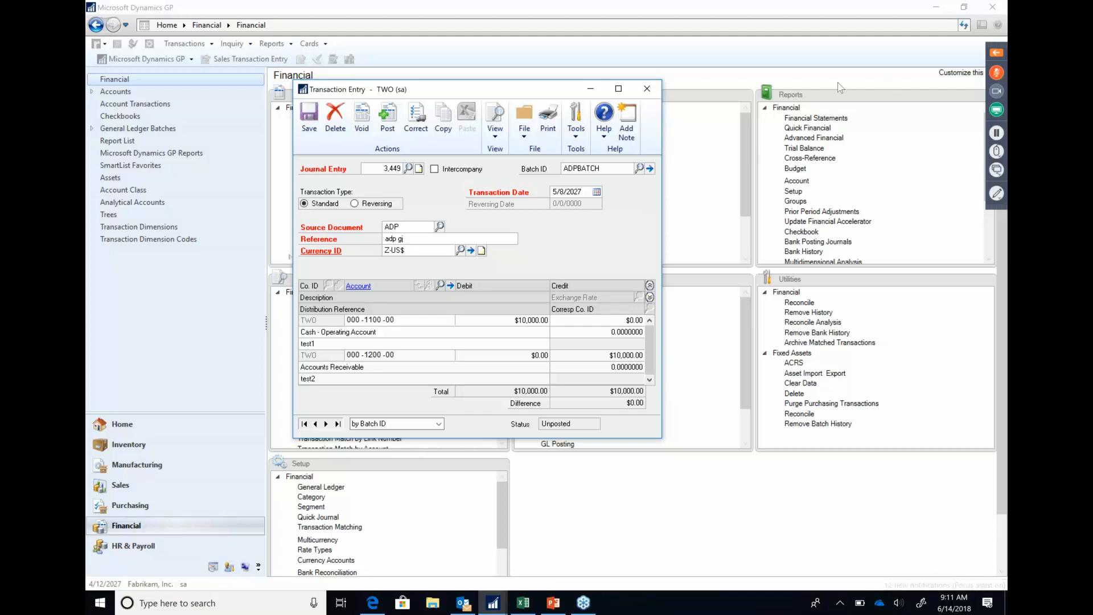
click(434, 169)
click(329, 321)
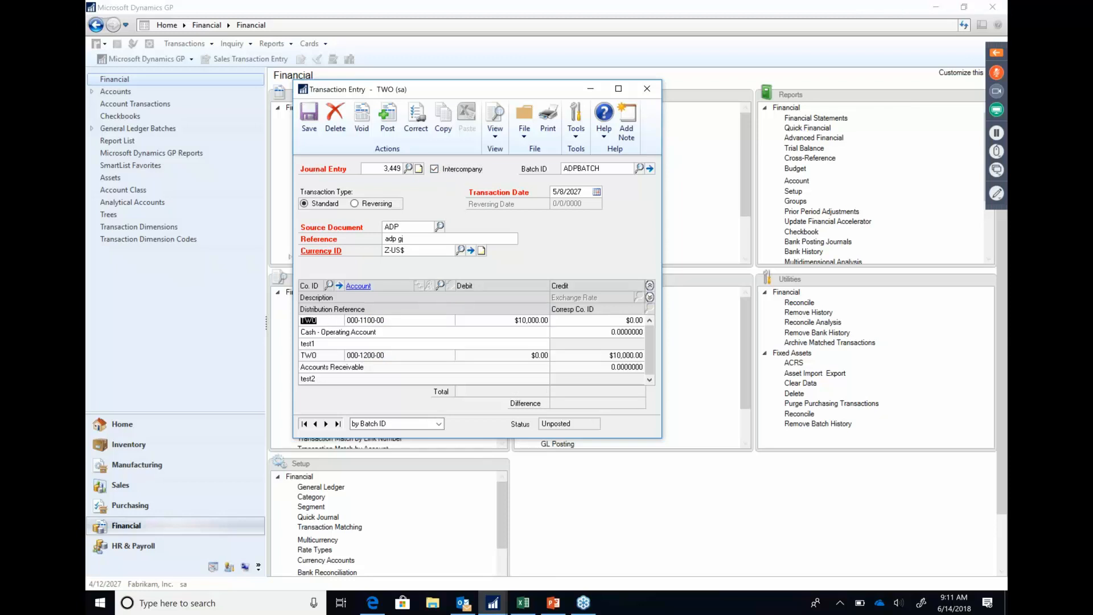
click(329, 286)
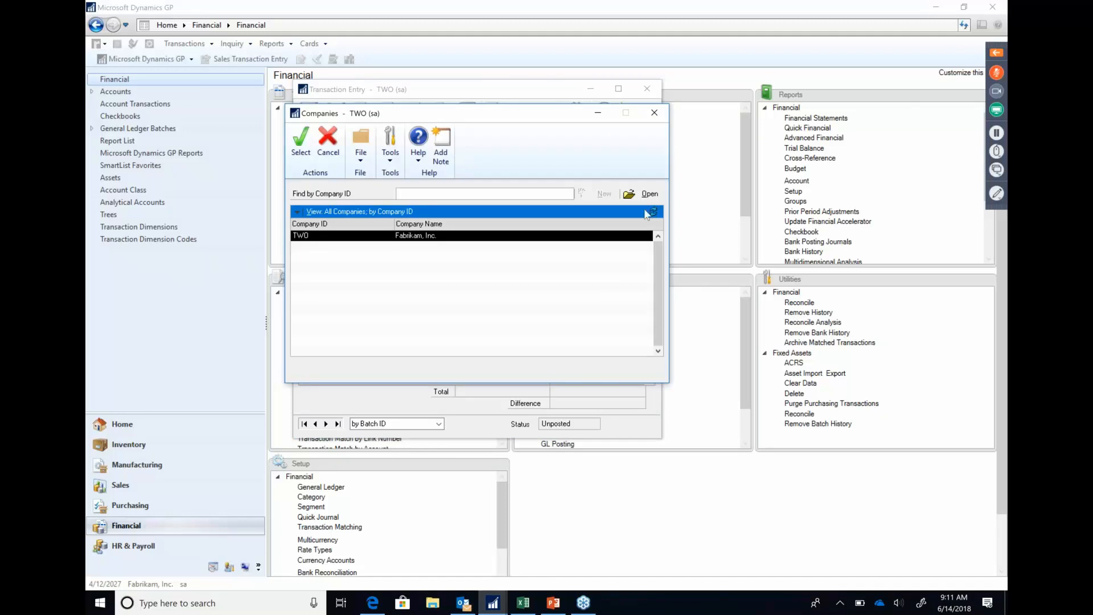
click(654, 113)
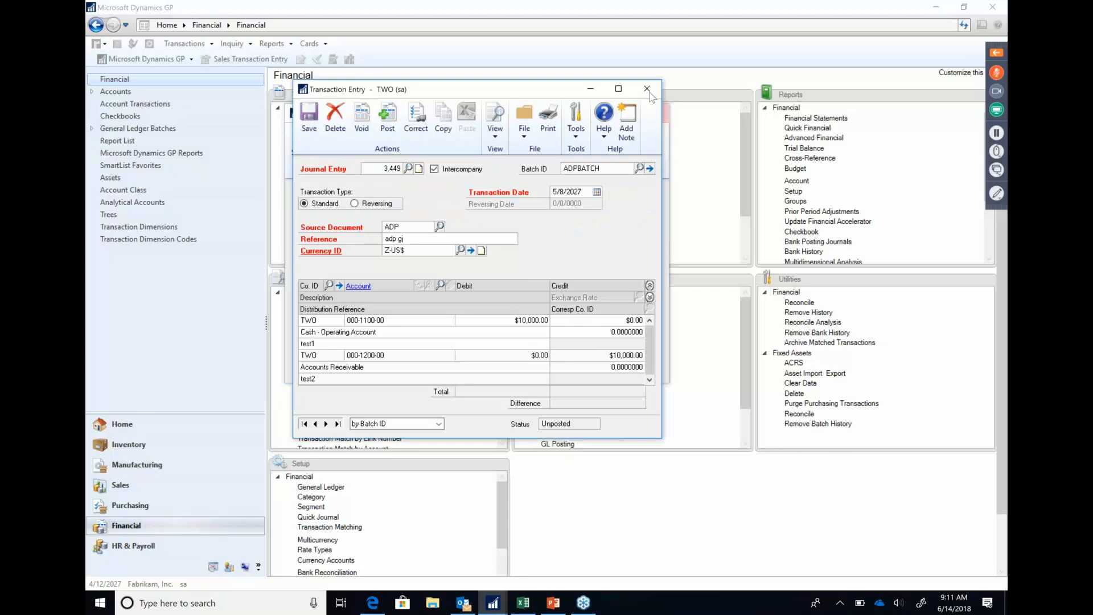
click(647, 89)
click(548, 339)
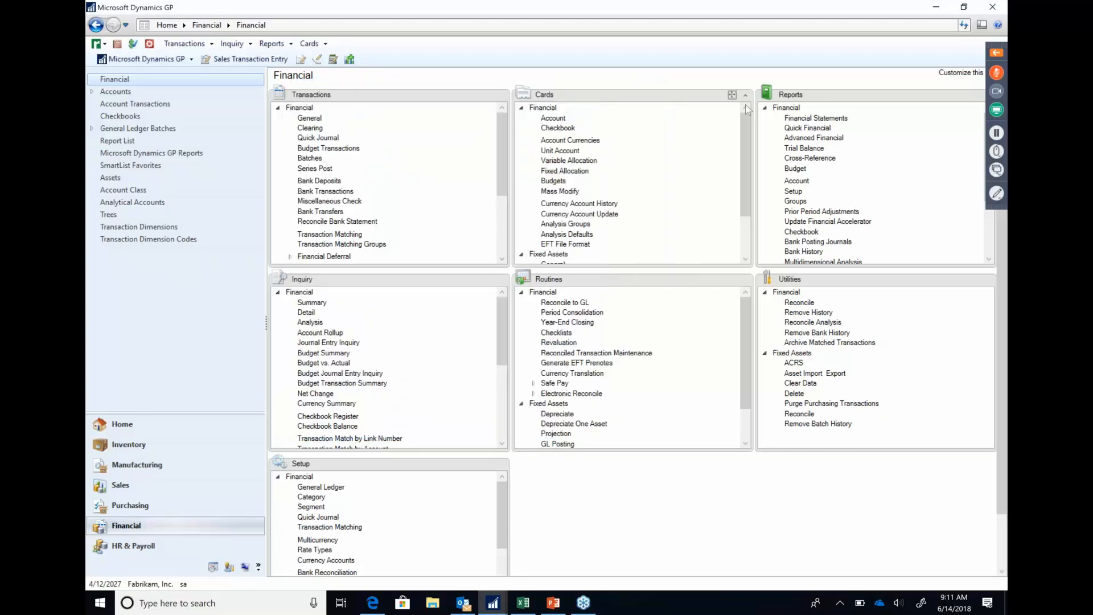
- Expand the Financial cards list, view the first fixed asset's general information, Office Desk, and close the asset card
click(732, 95)
click(309, 265)
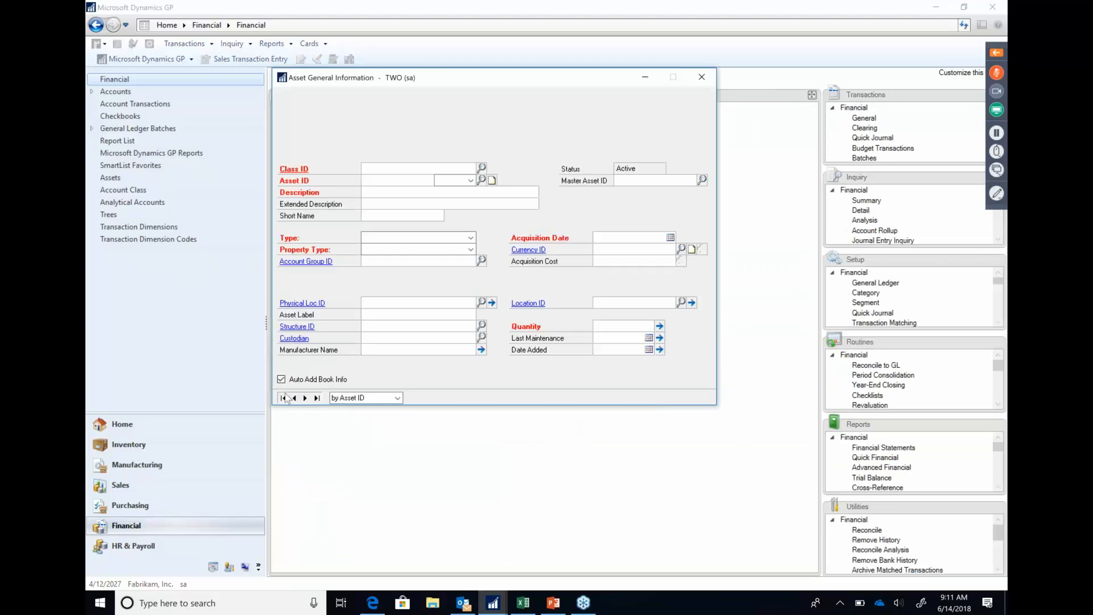
click(284, 398)
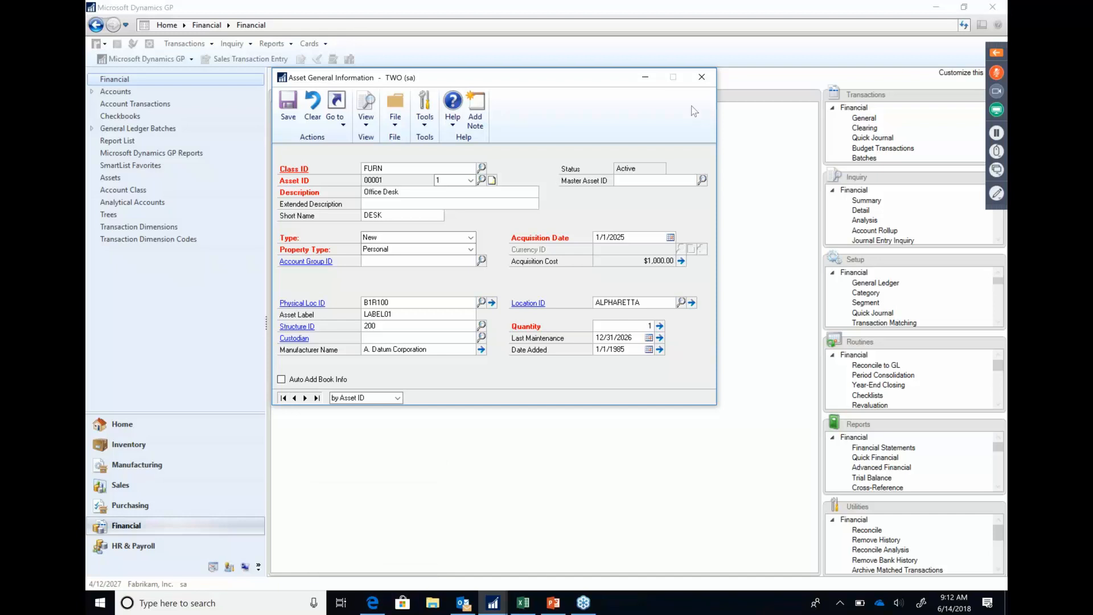
click(701, 78)
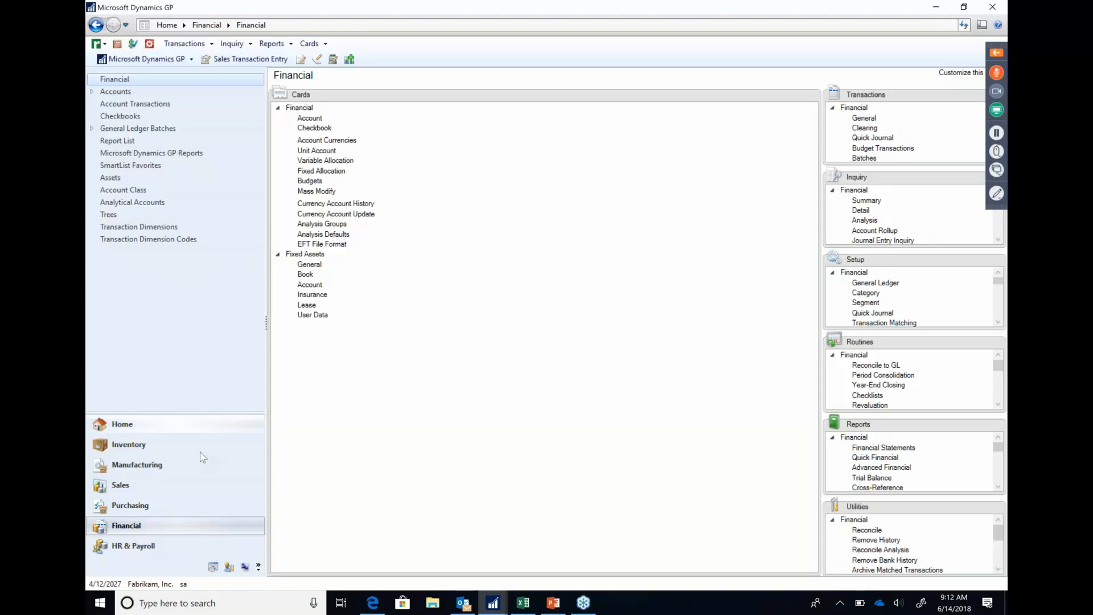
- Go to the Manufacturing page, bring up the first bill of materials, 100XLG Green Phone, and enlarge its window
click(159, 466)
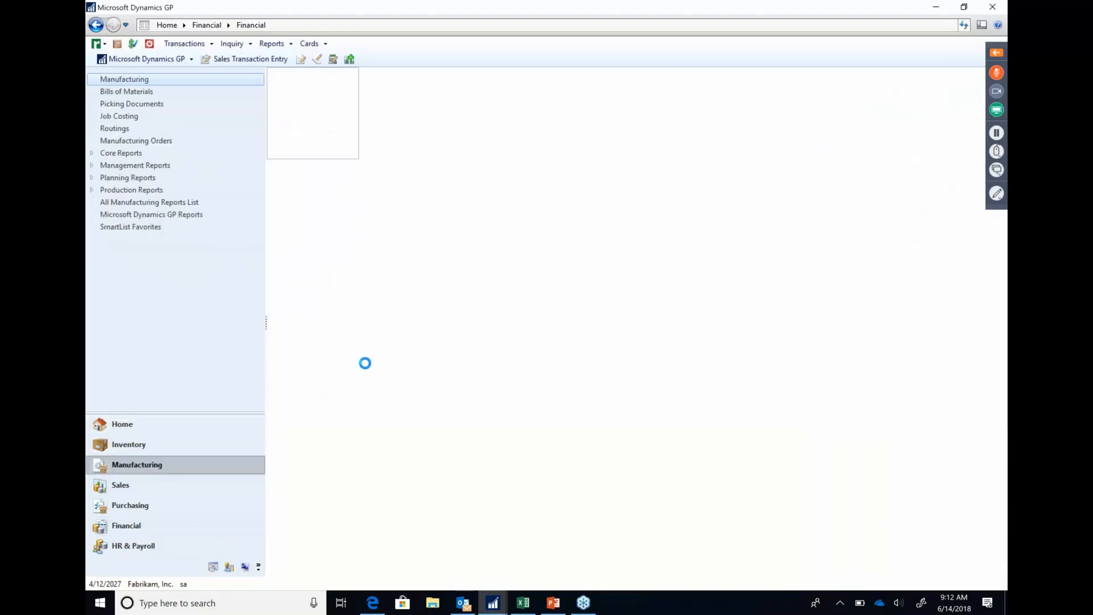
click(555, 108)
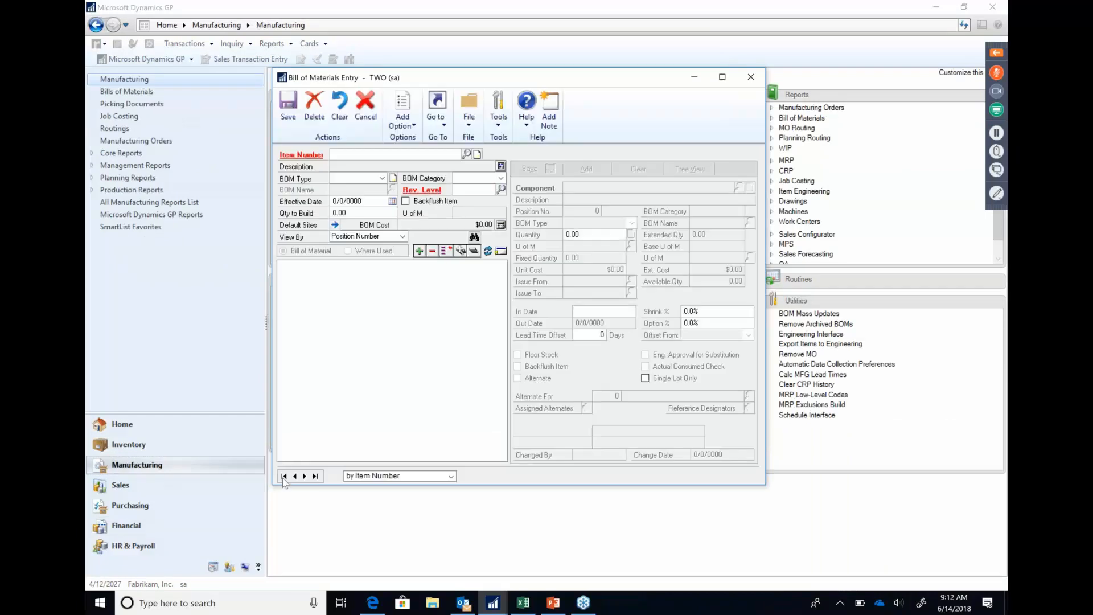
click(283, 476)
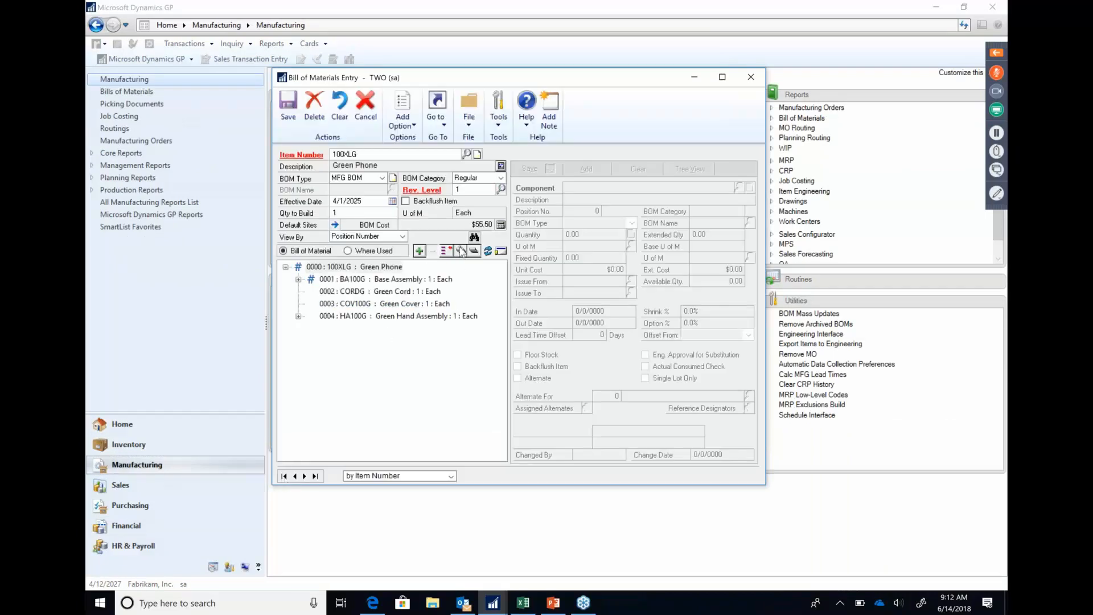
click(722, 77)
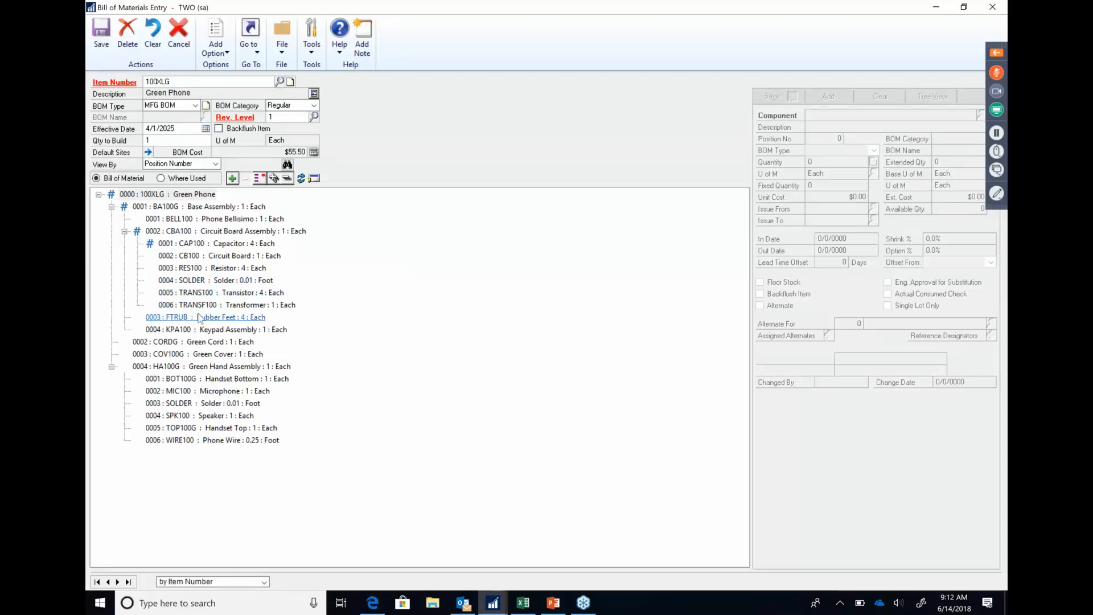
- Examine the component details of the BA100G Base Assembly and return to the top-level 100XLG item
click(314, 179)
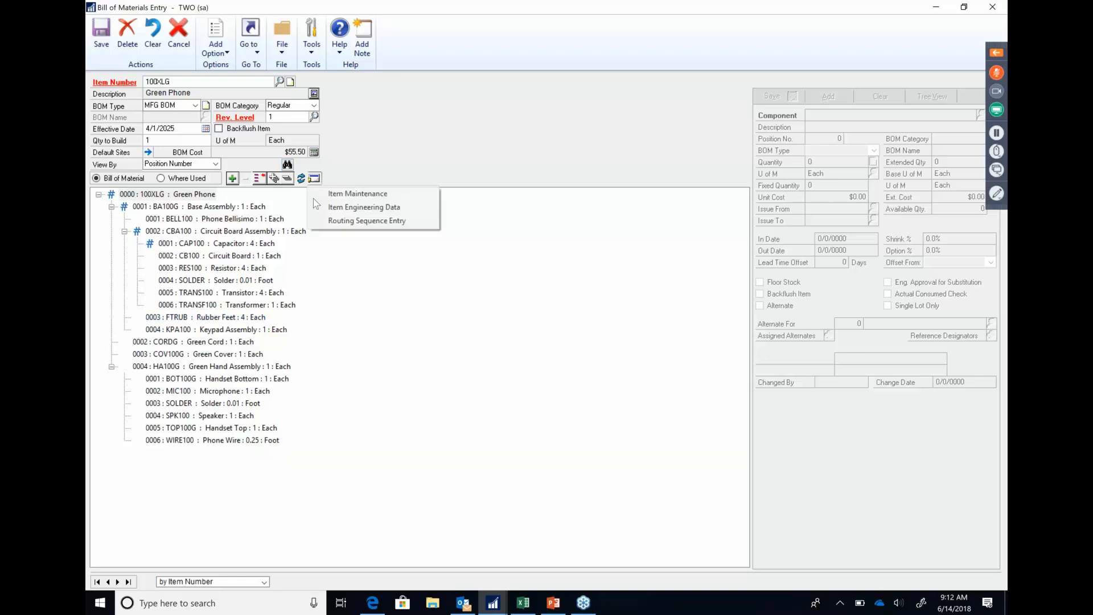
click(214, 195)
click(224, 209)
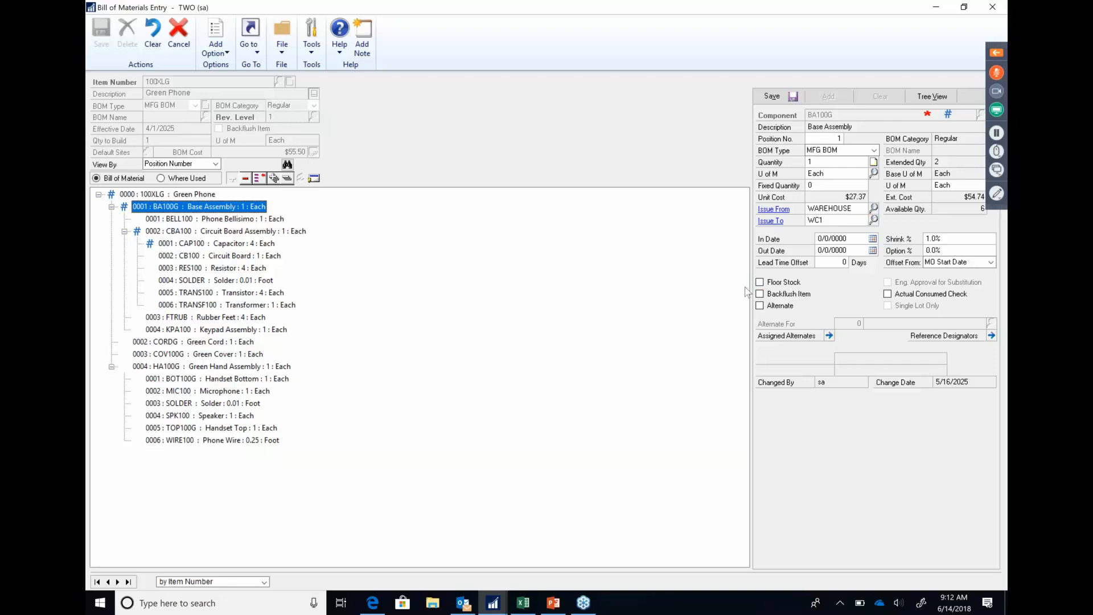
click(211, 194)
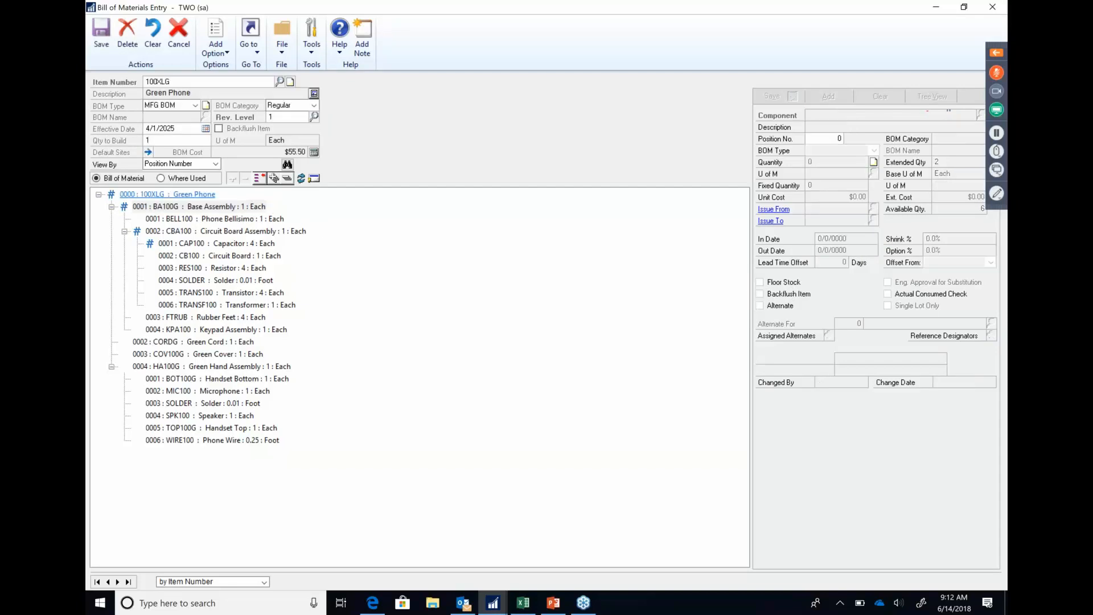
- Review the setup, labor and machine times in the 100XLG routing sequence, and check the definition of labor code LC1
click(314, 178)
click(357, 221)
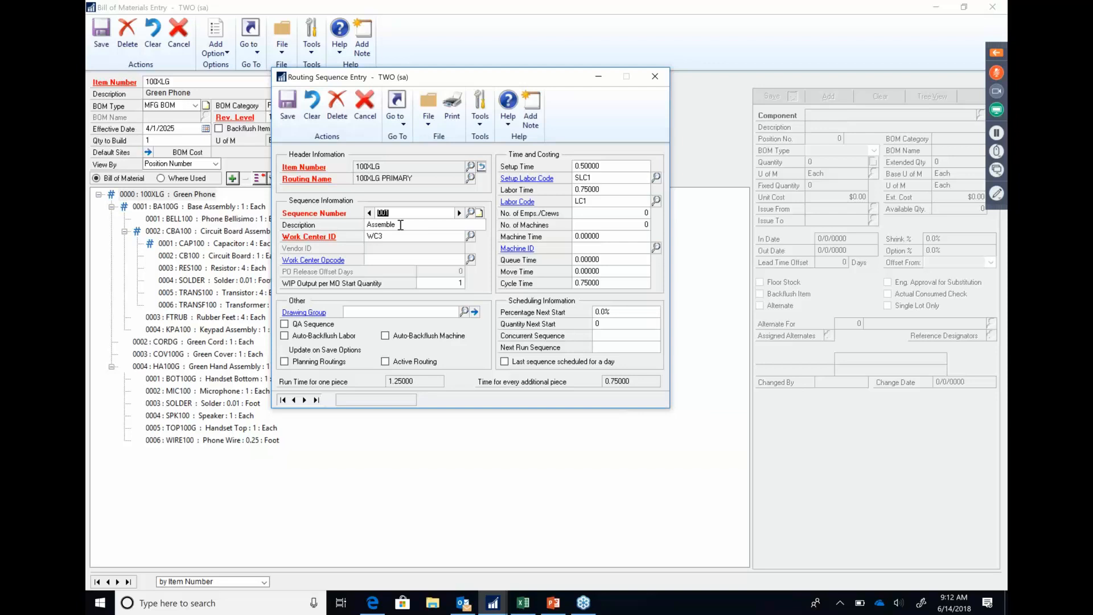
click(402, 216)
click(623, 179)
click(619, 189)
click(626, 235)
click(520, 202)
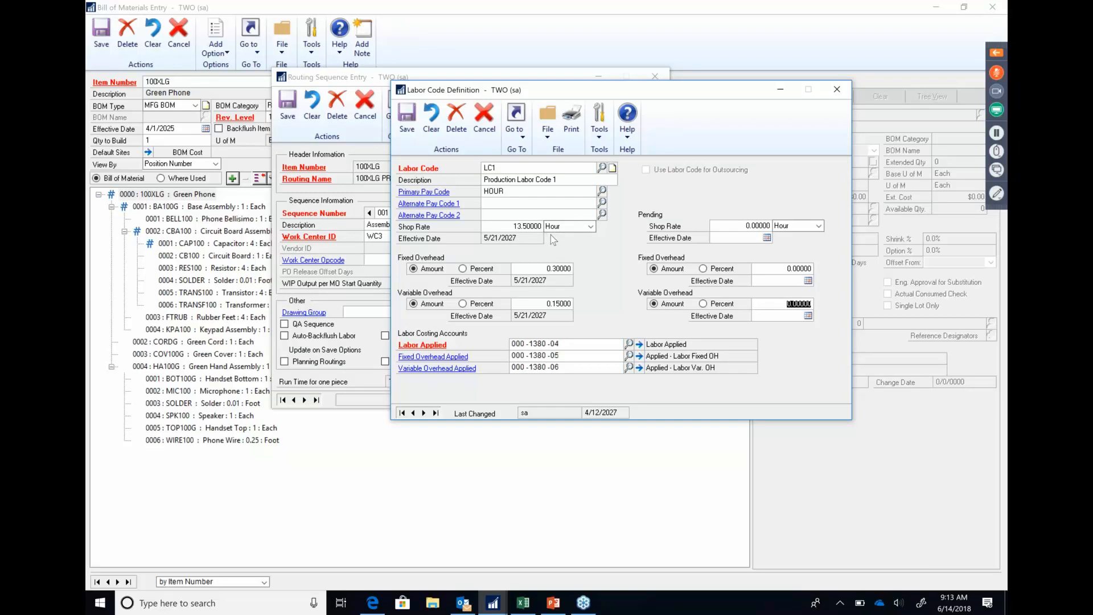
click(837, 90)
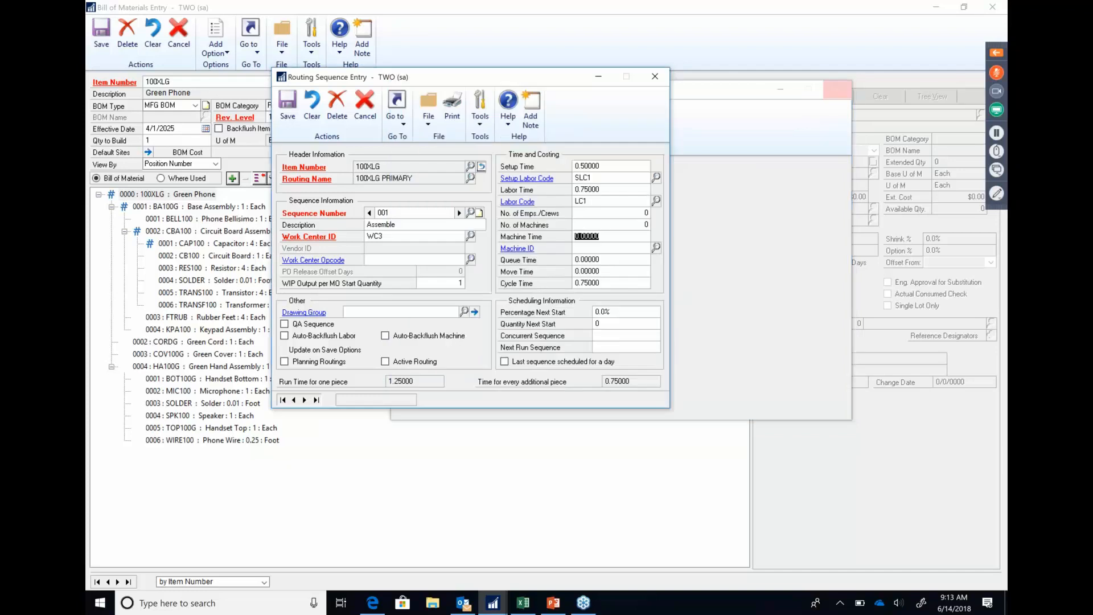
- Check the setup of work center WC3, close the routing windows, and restore the Bill of Materials Entry window to normal size
click(324, 238)
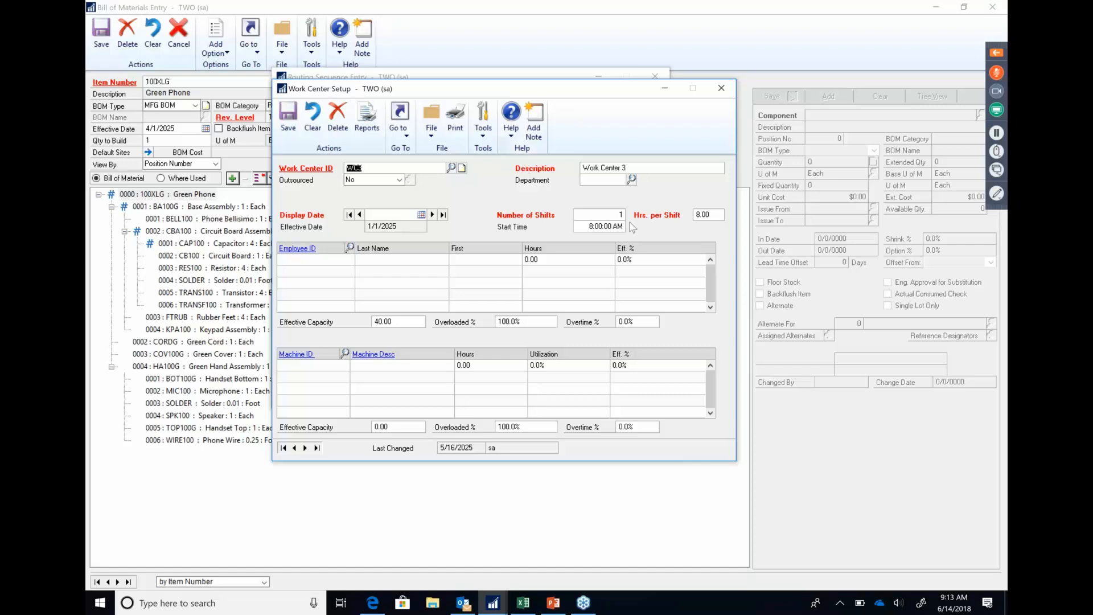
click(722, 93)
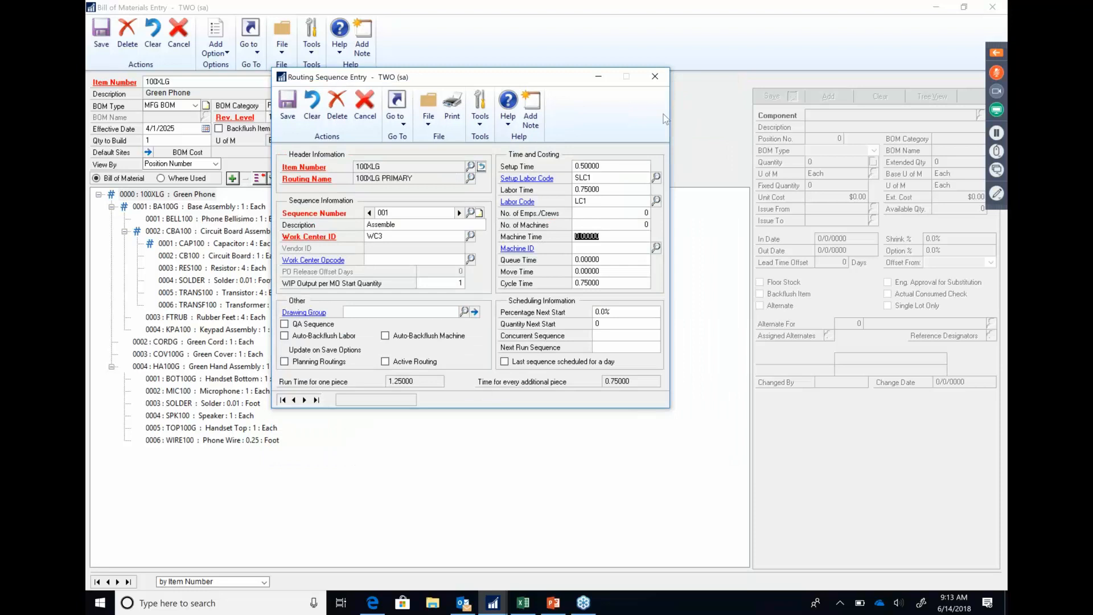
click(656, 76)
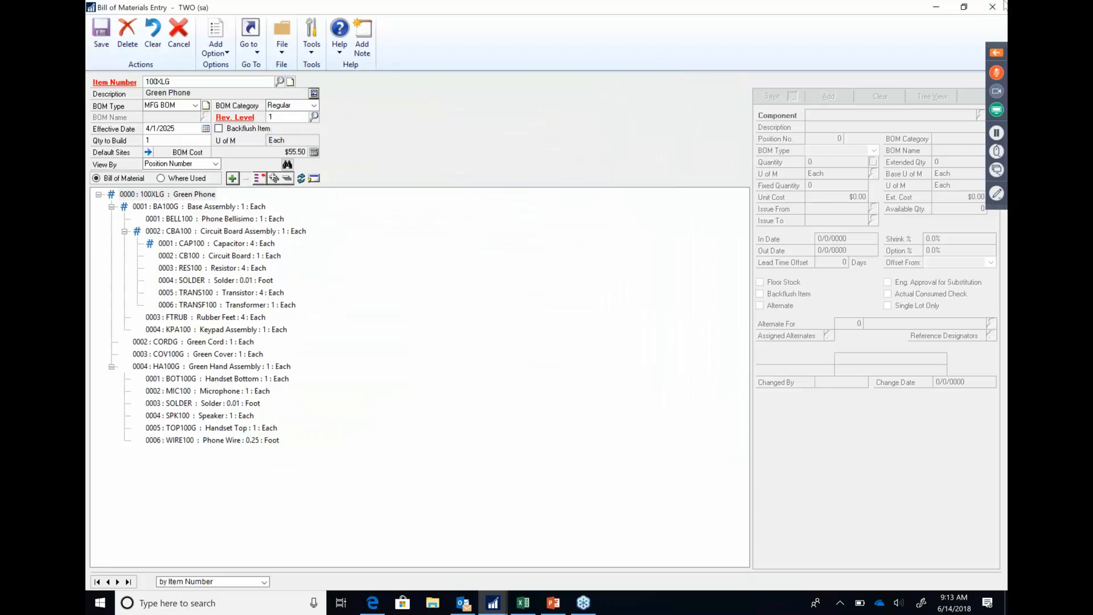
click(964, 9)
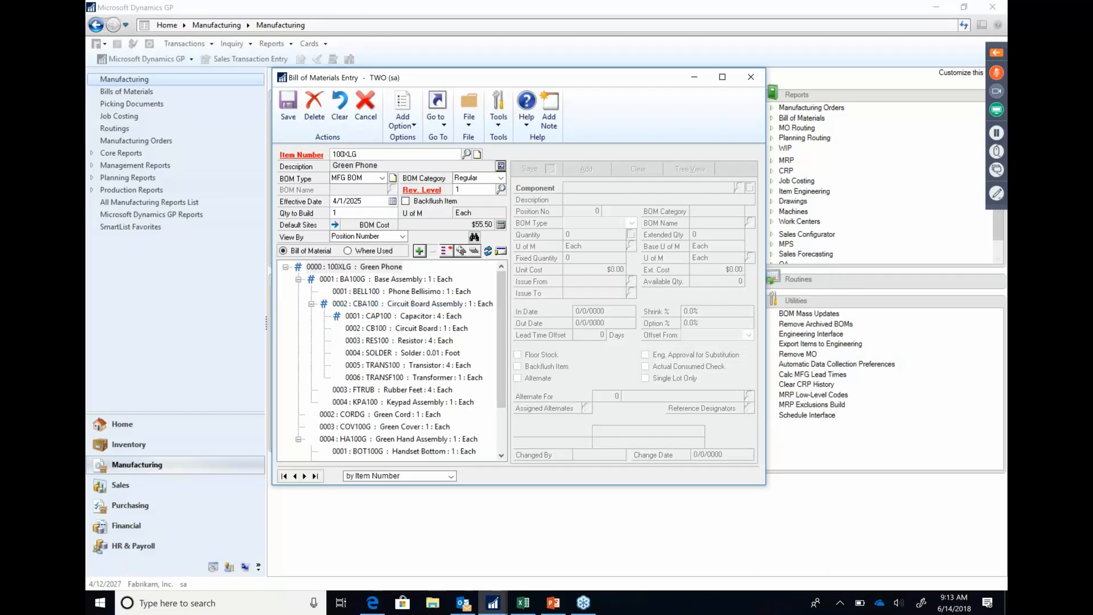
- Bring up the bill of materials for CA_BLEND300, examine its CA_RM1 component details, and close the entry window
double_click(390, 153)
text(CB)
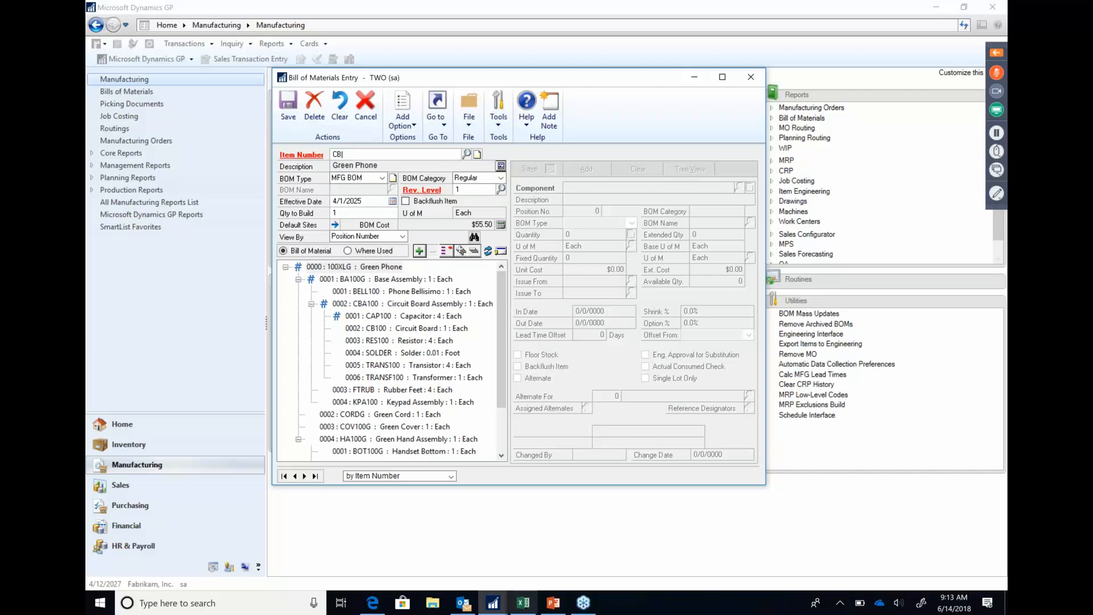
key(BackSpace)
text(A)
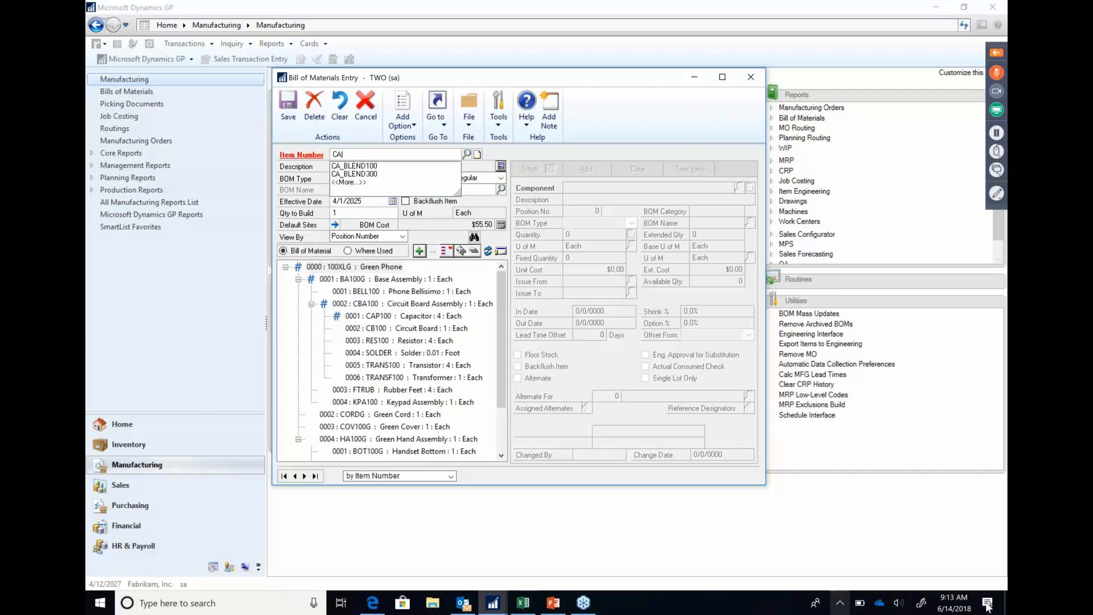
click(353, 174)
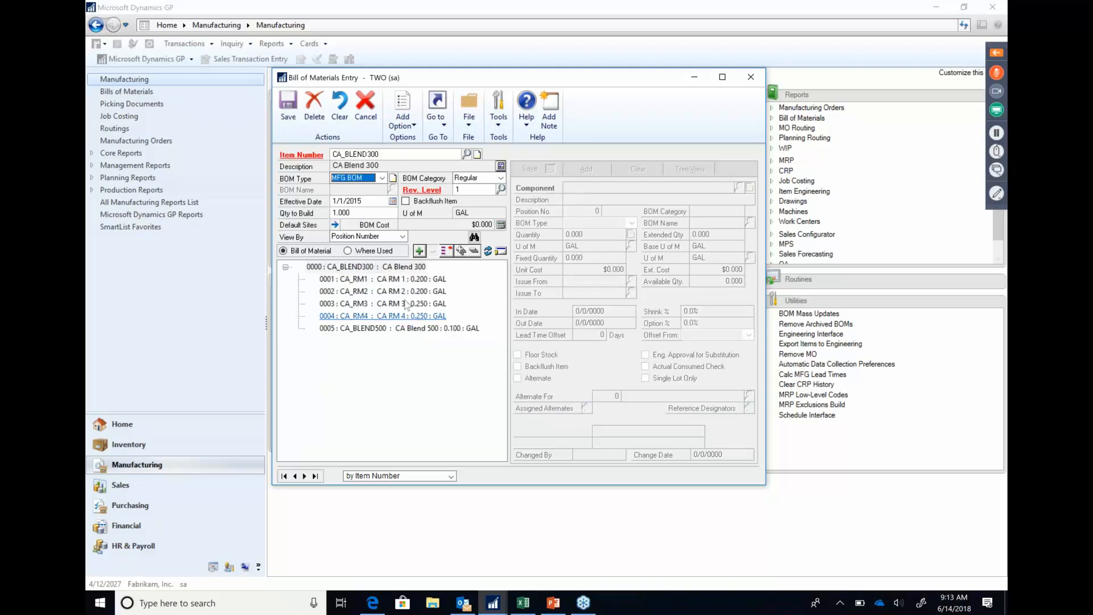
click(382, 279)
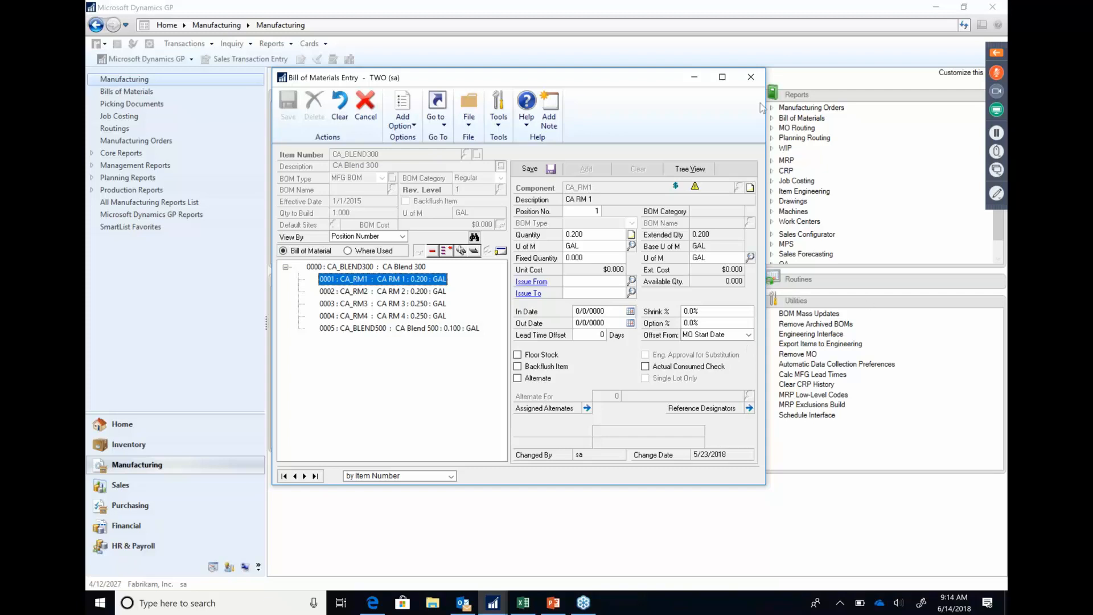
click(748, 78)
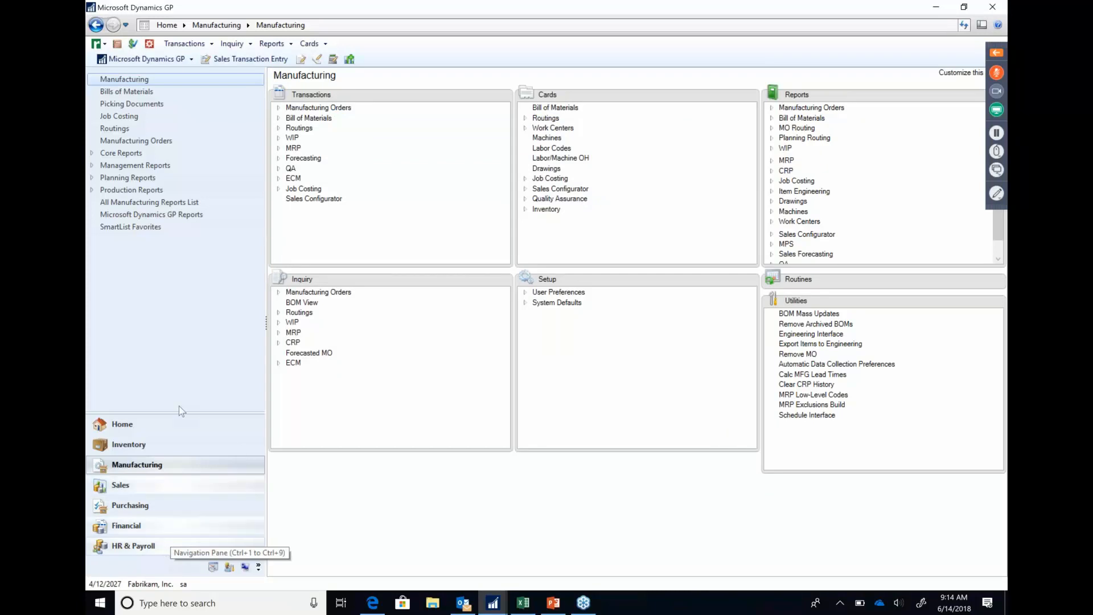
- Enlarge the navigation pane's button area to show all modules and go to the Project page
drag(179, 413, 185, 307)
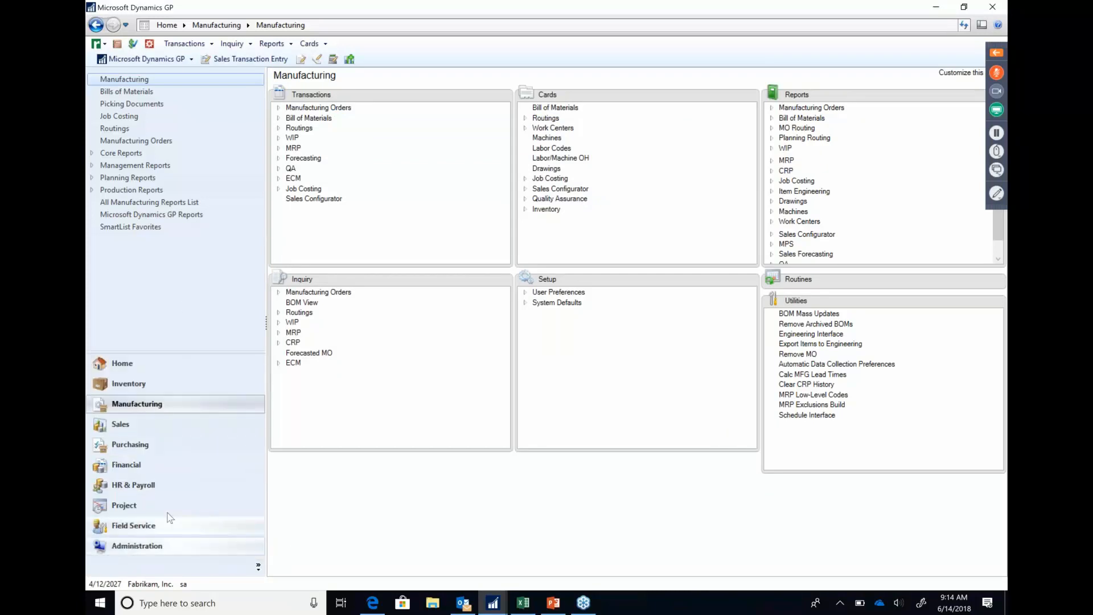
click(192, 505)
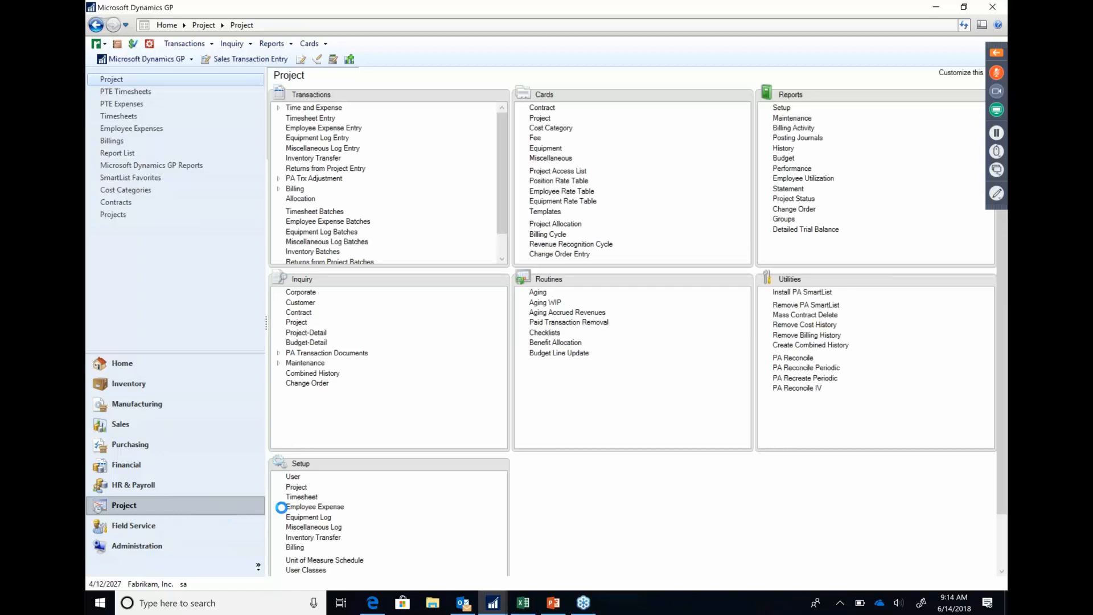
- Bring up the Hotel Ledger System contract with an enlarged project list, and open its Park Resort Hotel Ledger project
click(542, 110)
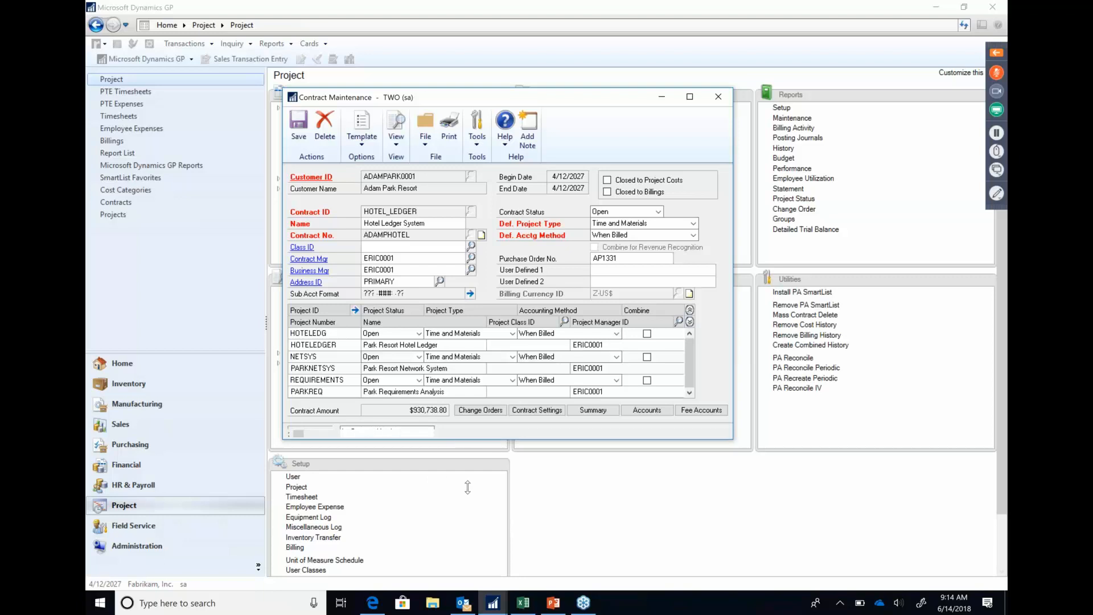
drag(471, 444, 471, 467)
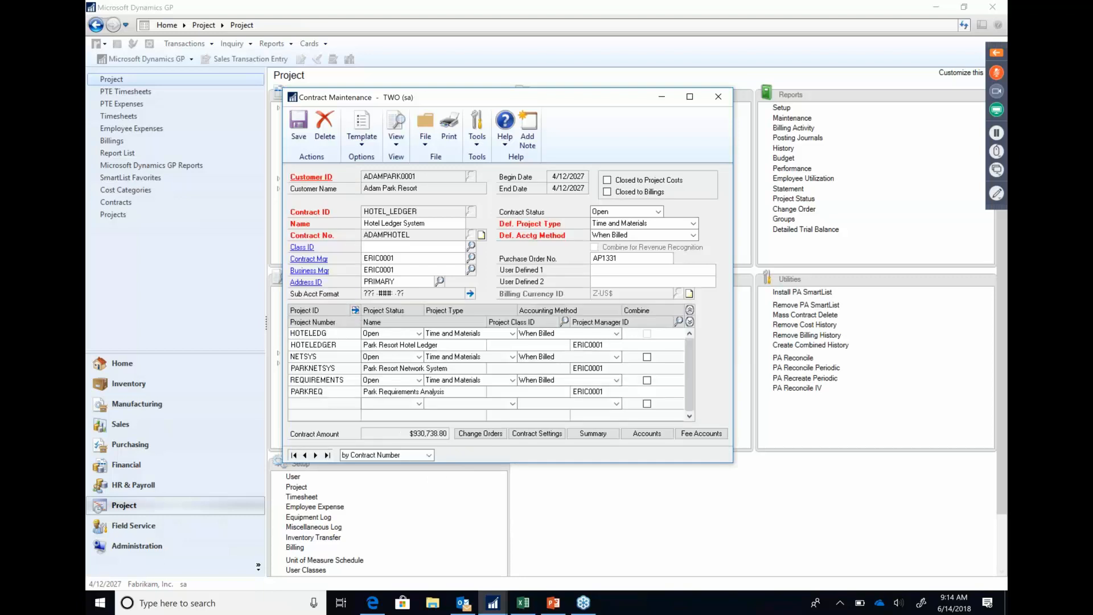
double_click(438, 342)
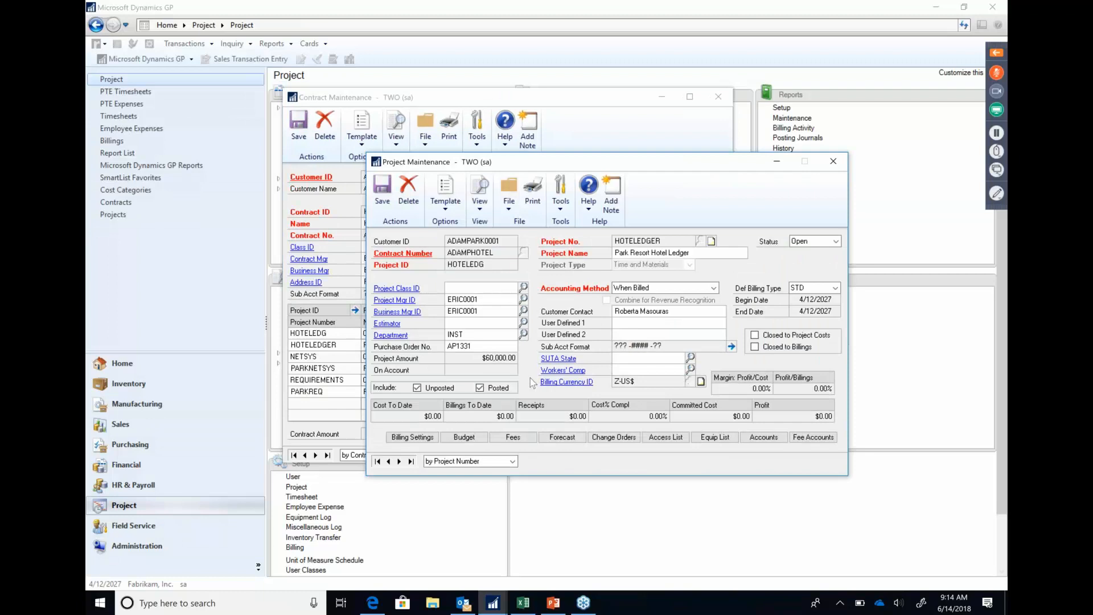
- Examine the project's budget and the periodic budget of the CONSULTING cost category, and close all budget, project and contract windows
click(471, 437)
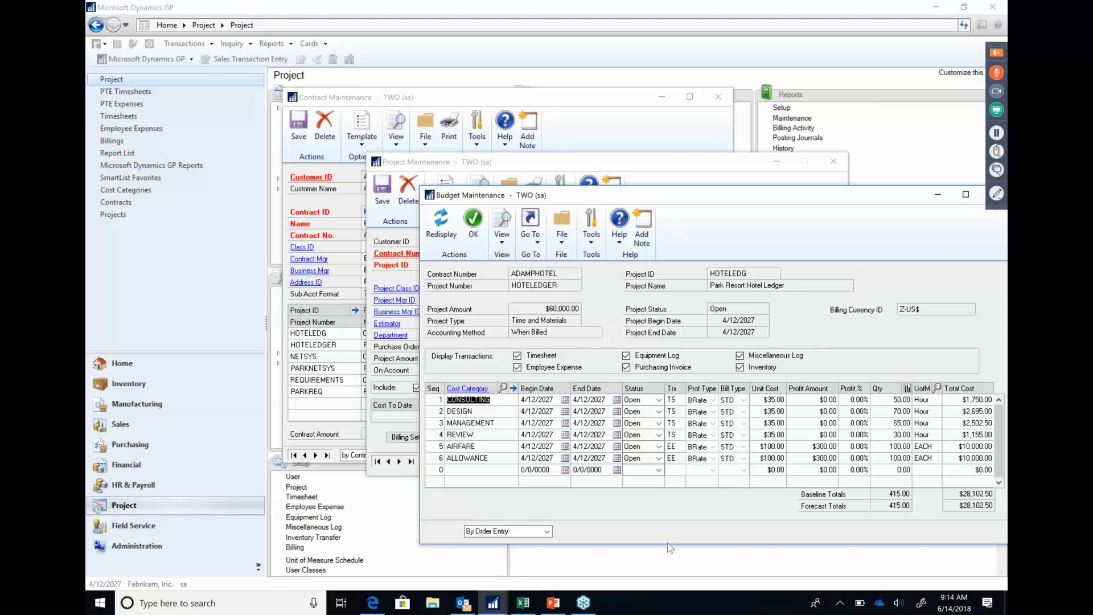
click(906, 390)
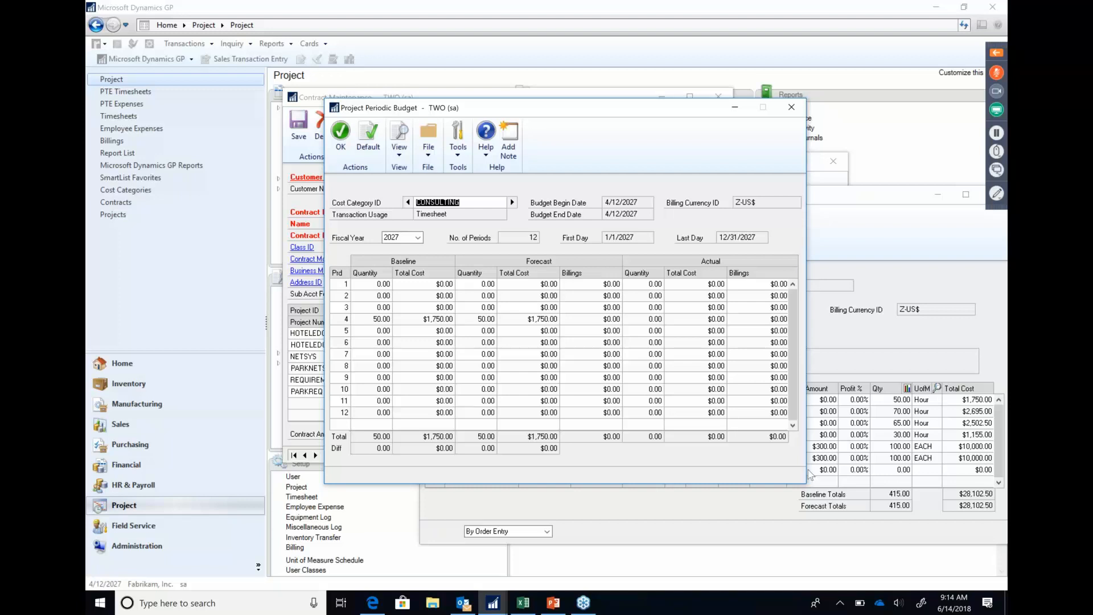
drag(632, 108, 738, 194)
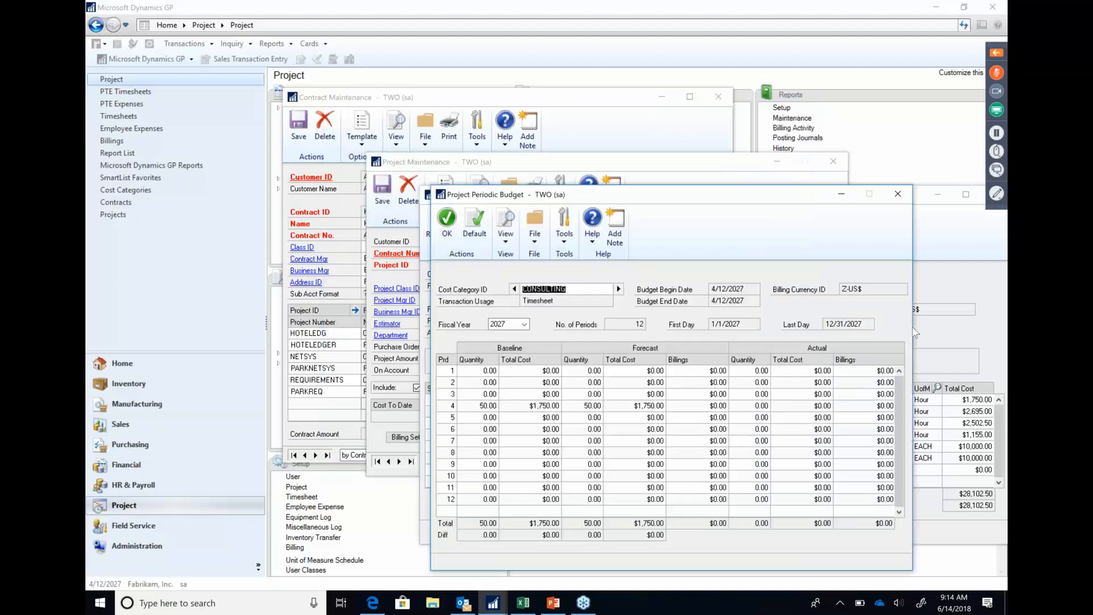
drag(913, 328, 783, 236)
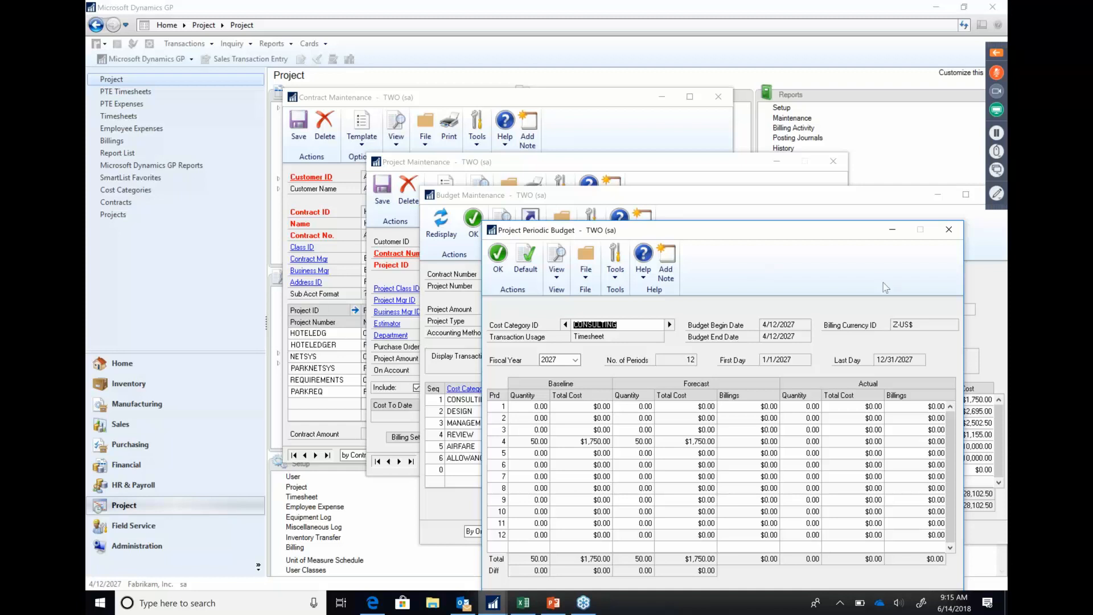
click(949, 229)
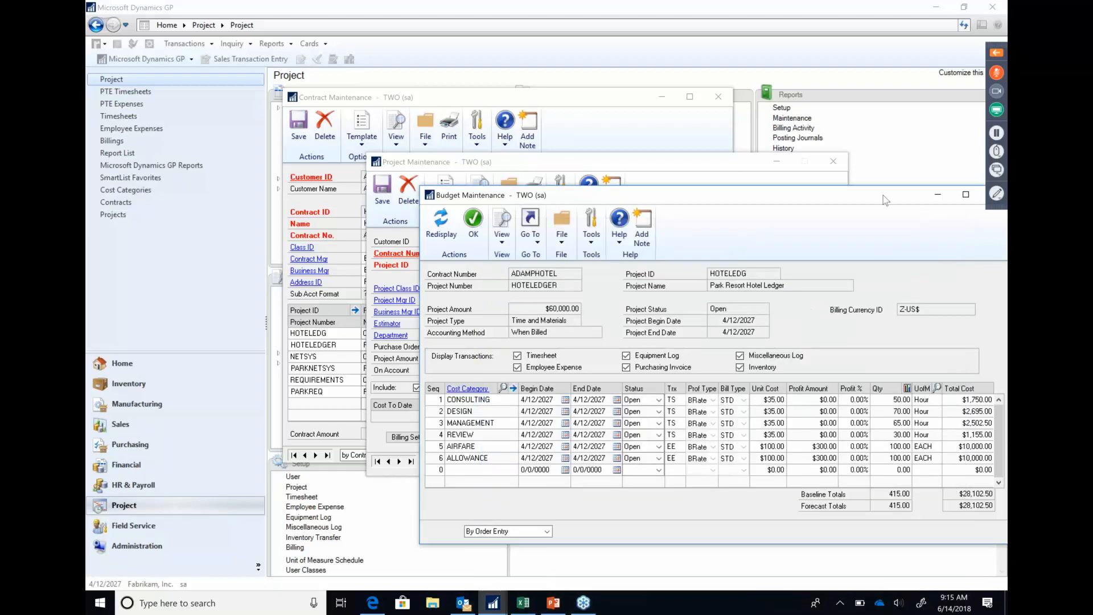
drag(873, 197, 832, 191)
click(953, 189)
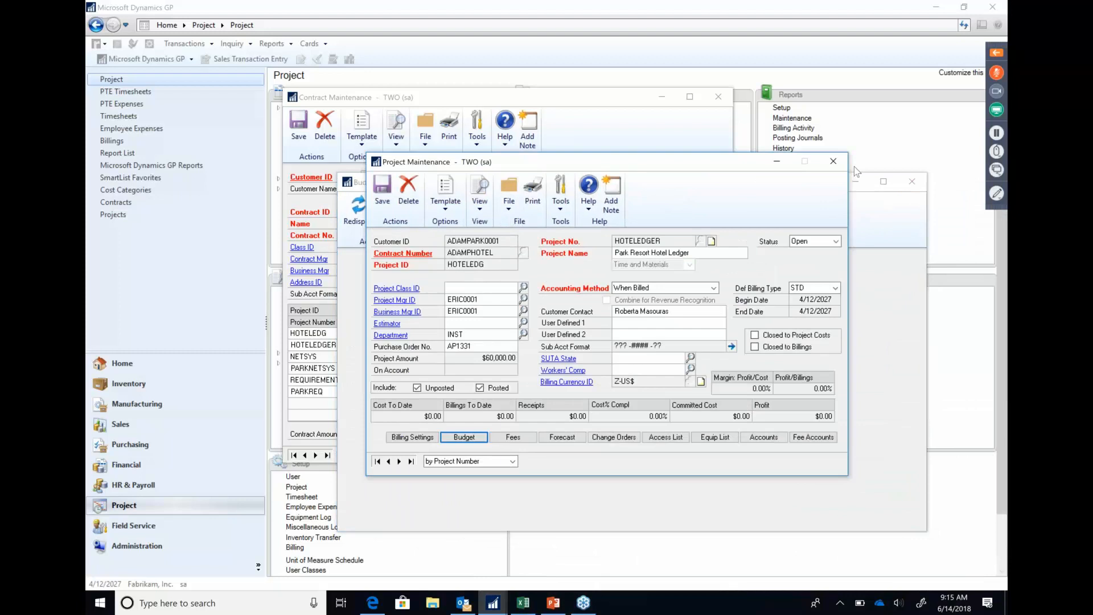
click(827, 165)
click(718, 96)
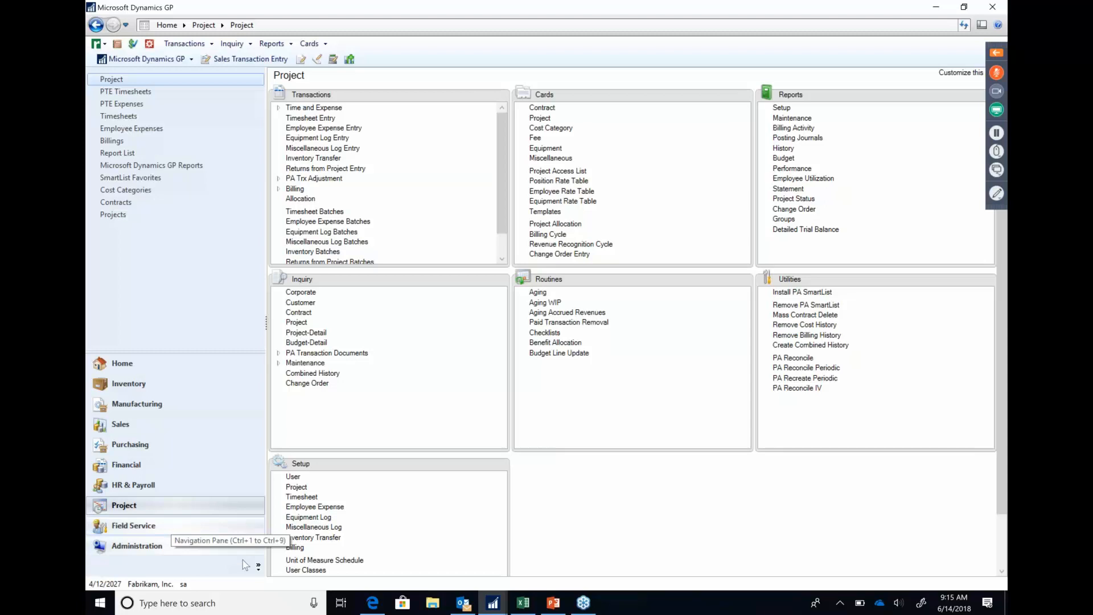
- Hide the Field Service, Project, HR & Payroll, Financial and Purchasing buttons from the navigation pane
click(258, 566)
click(303, 583)
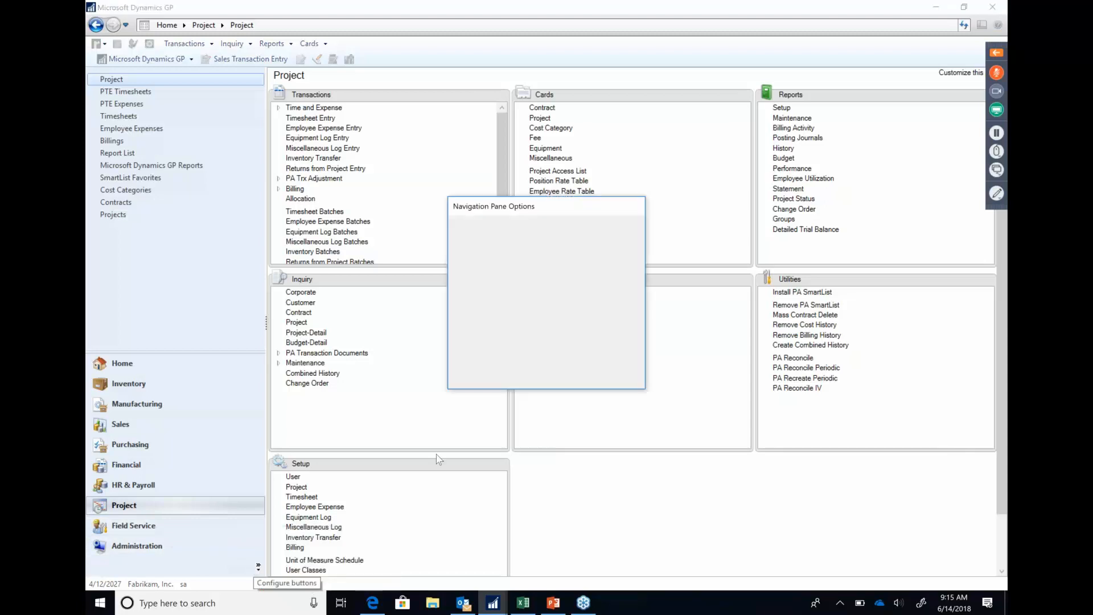
click(461, 324)
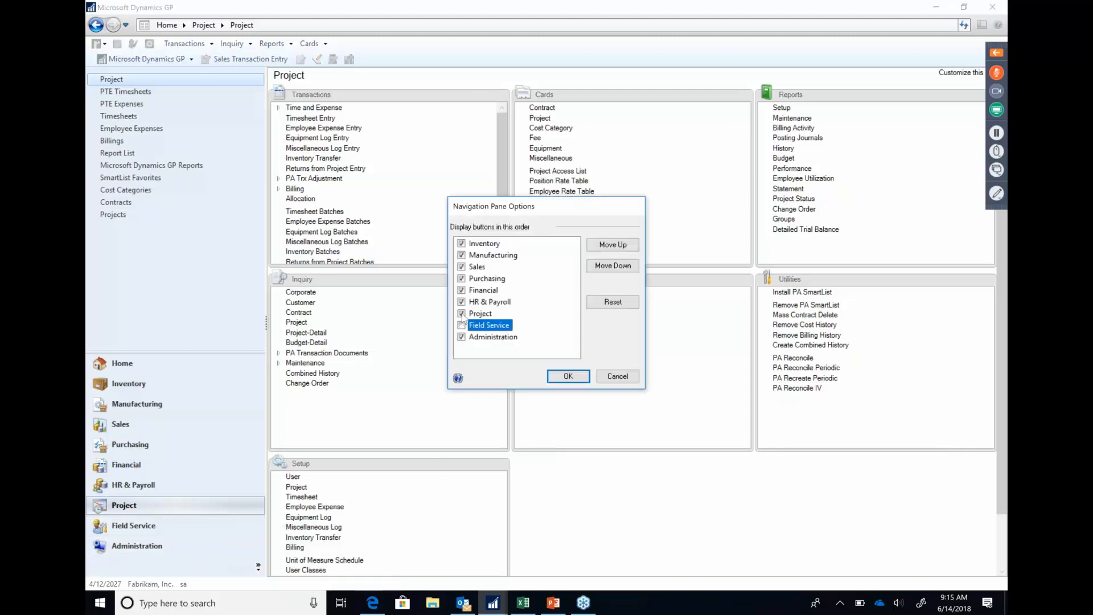
click(461, 314)
click(461, 301)
click(461, 290)
click(461, 278)
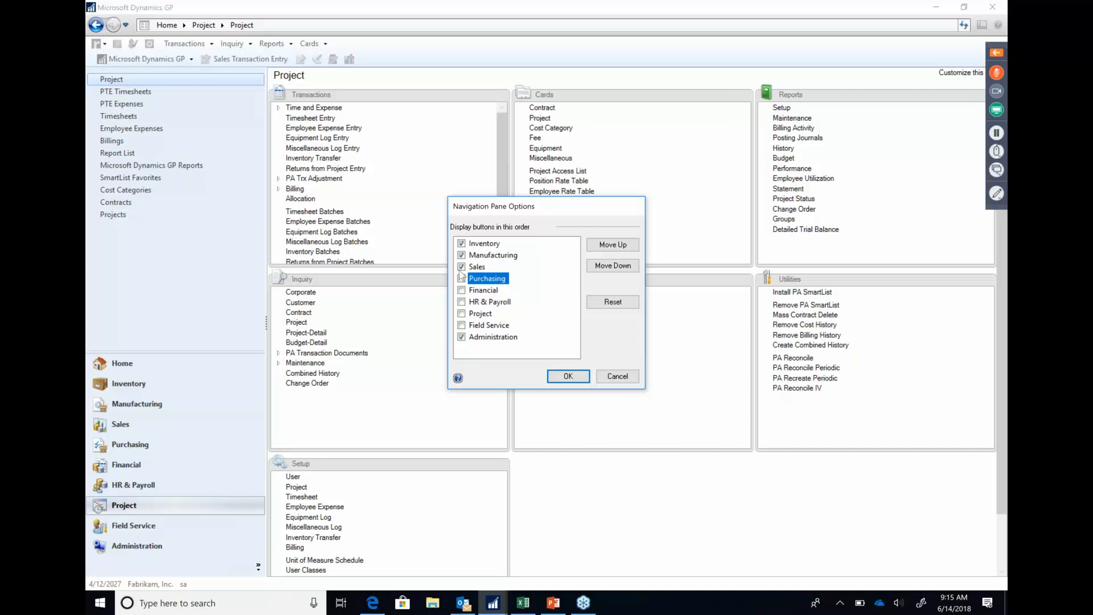
click(565, 376)
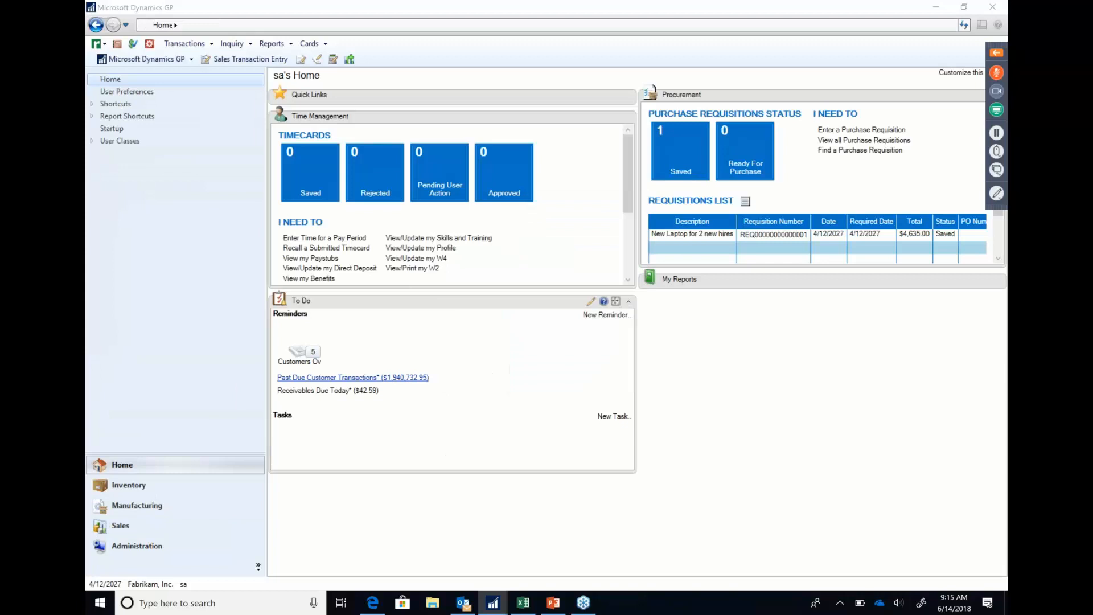
- View the Past Due Customer Transactions reminder list from the home page and close it
click(353, 378)
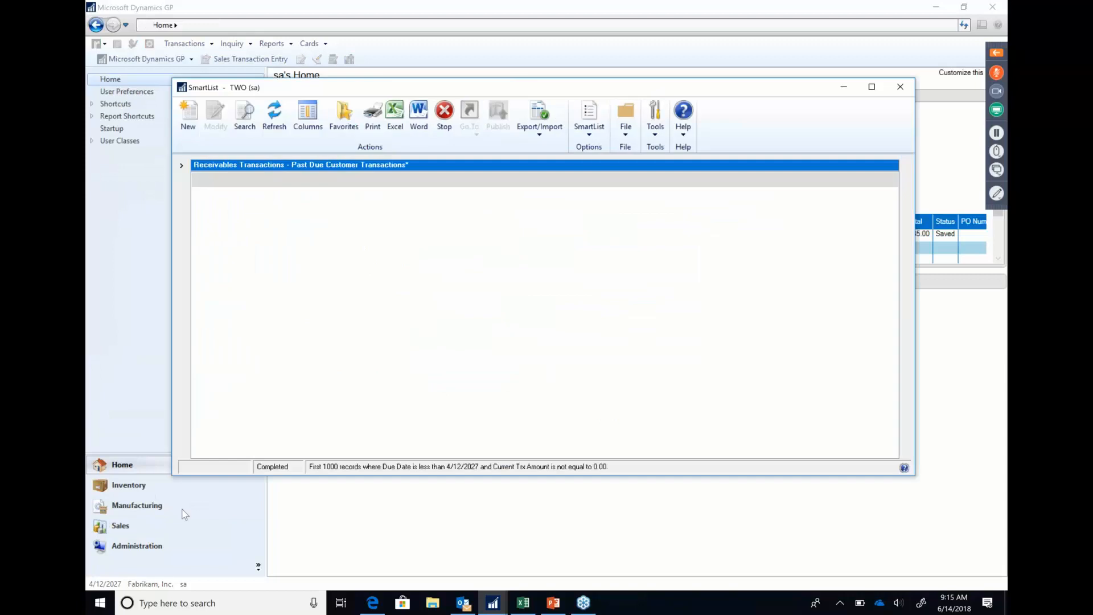
click(900, 86)
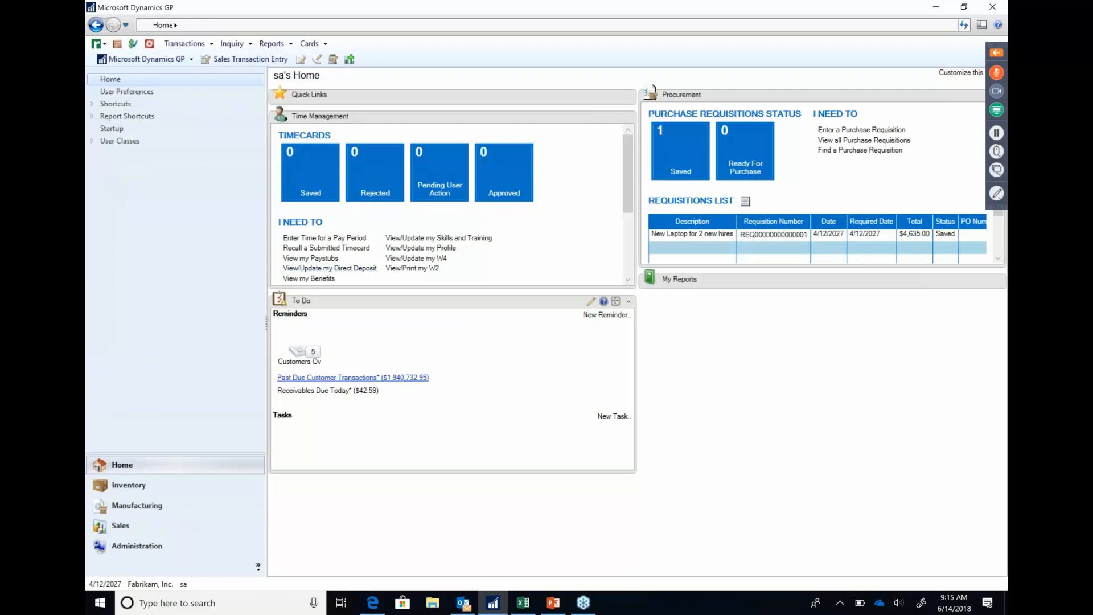
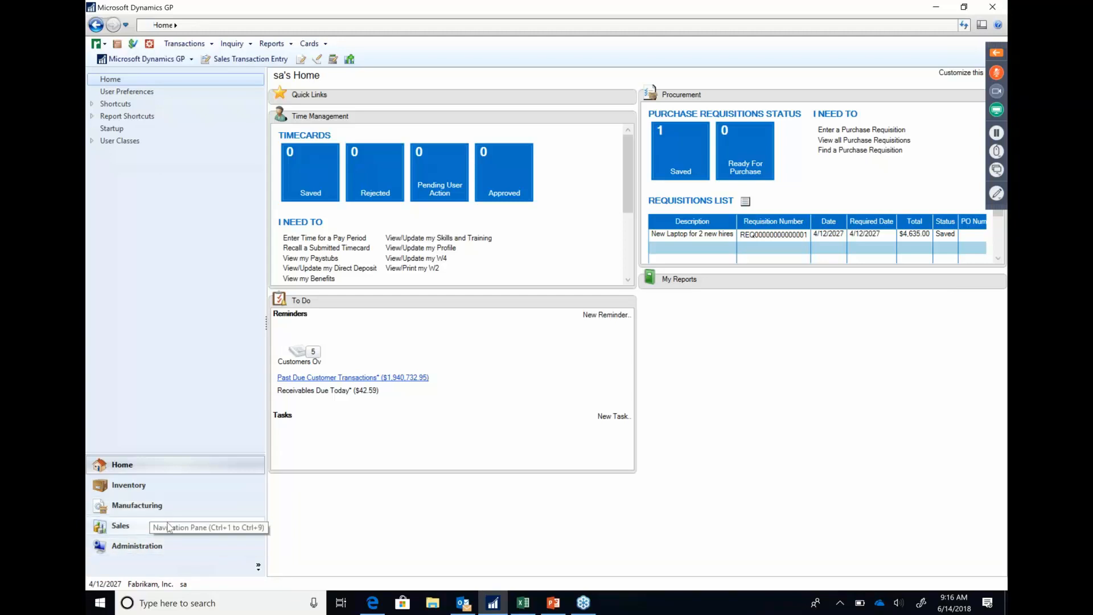
- Show the Purchasing button in the navigation pane again
click(258, 566)
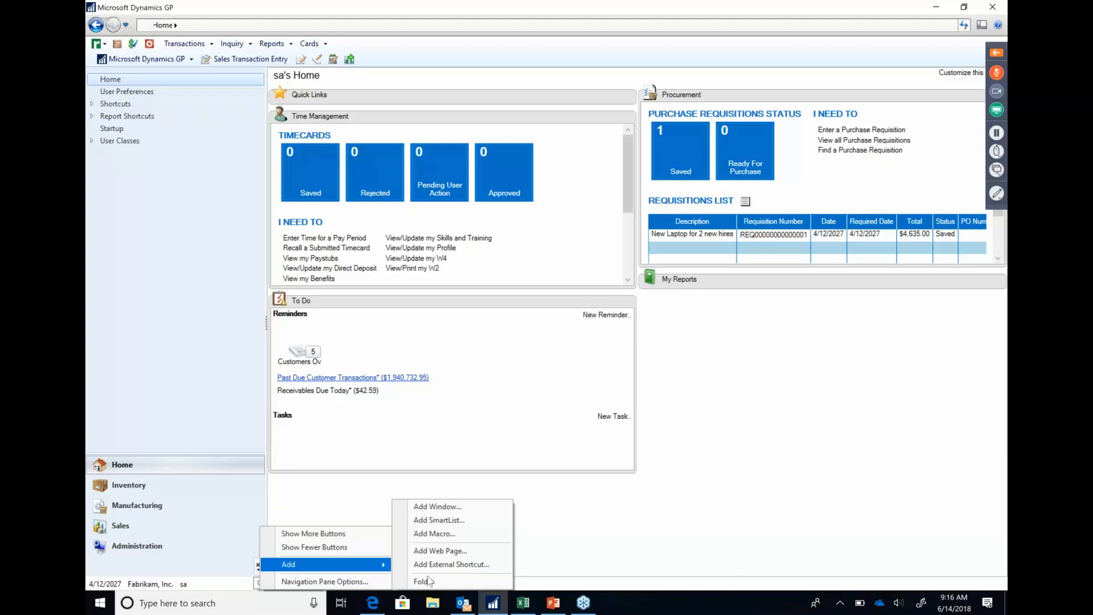
click(352, 580)
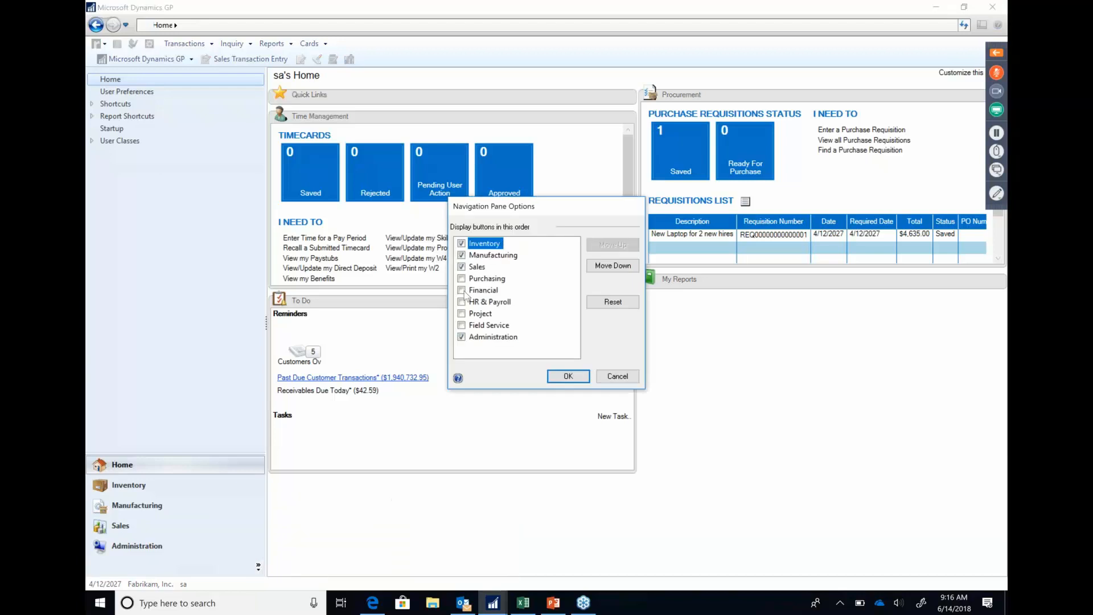
click(462, 279)
click(567, 378)
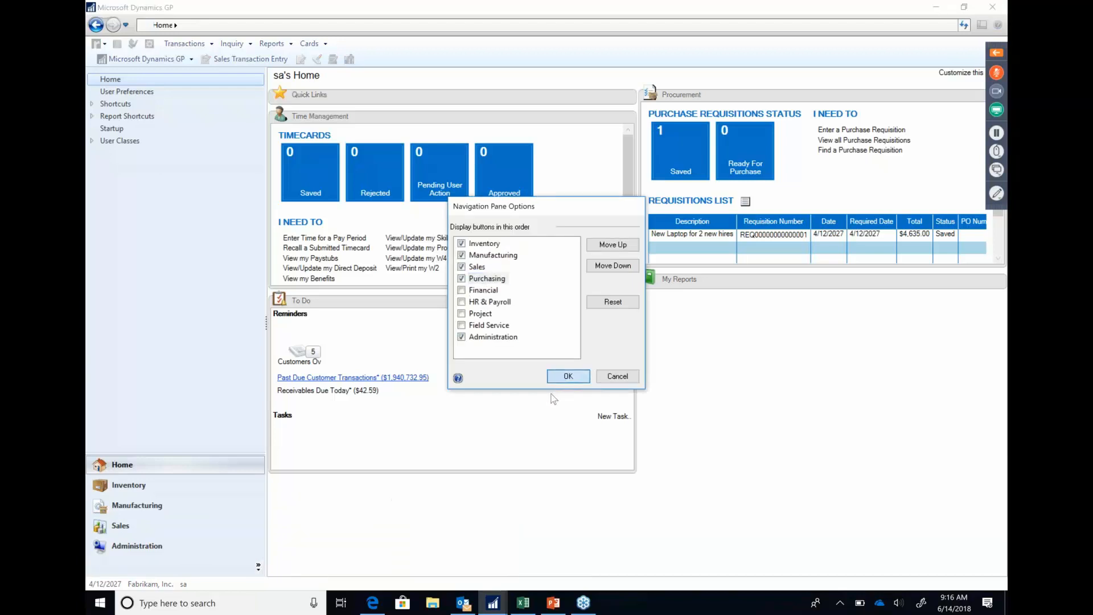
- Start a payables transaction in Purchasing and create and save the single-use batch CGDEMO for it
click(155, 526)
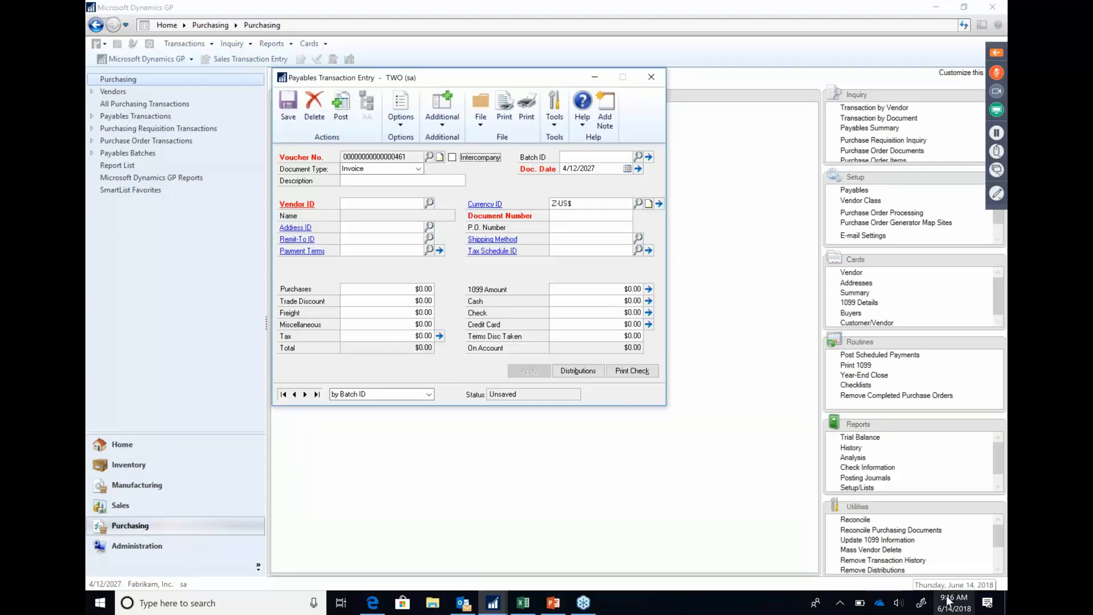
key(Tab)
key(Tab)
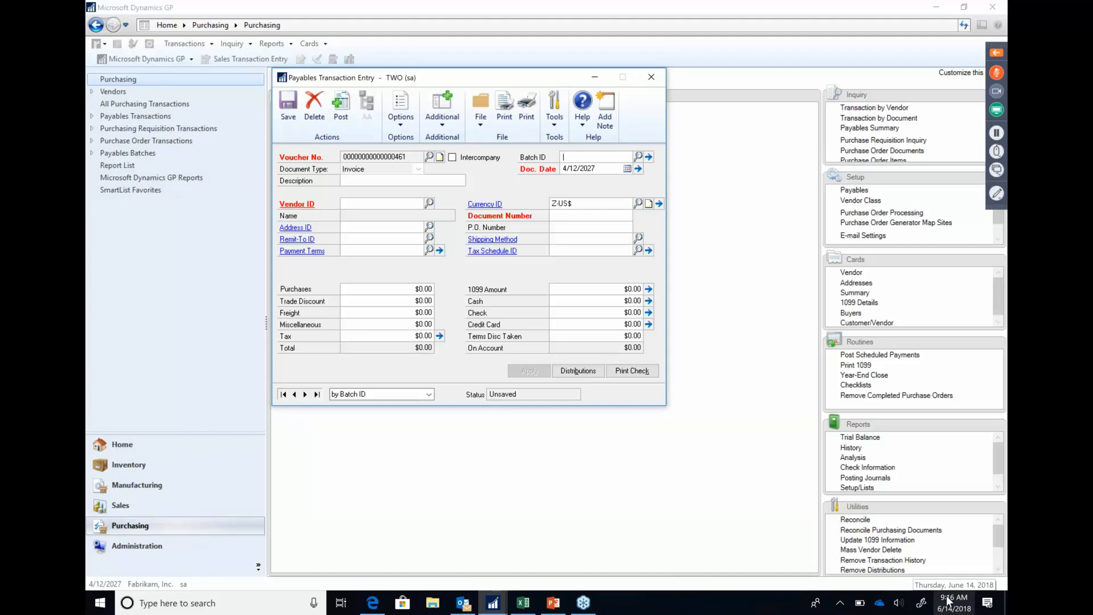
text(C)
key(Tab)
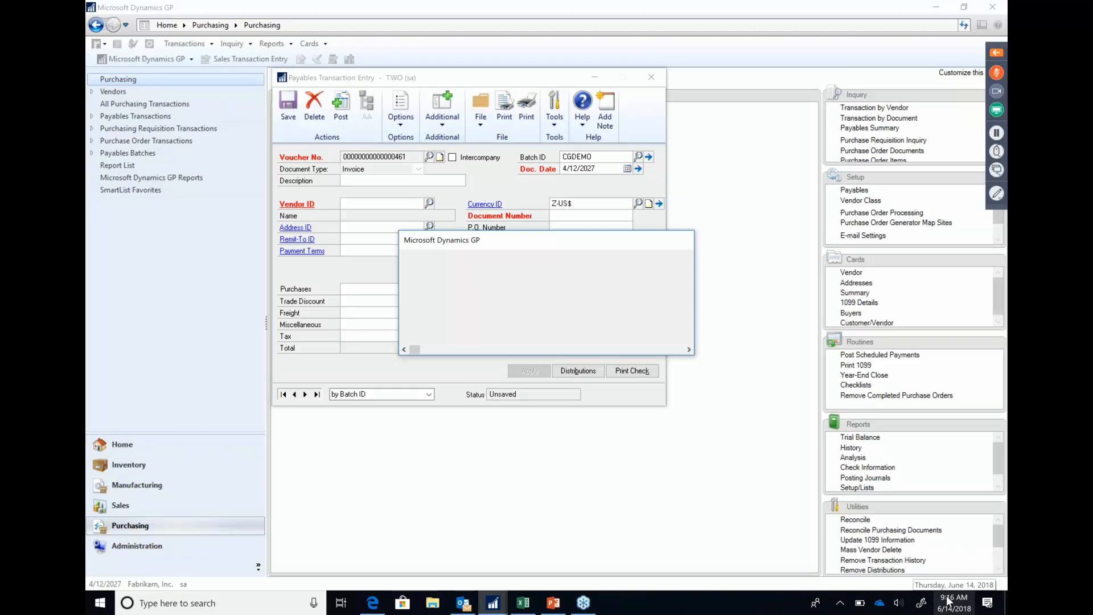
key(Return)
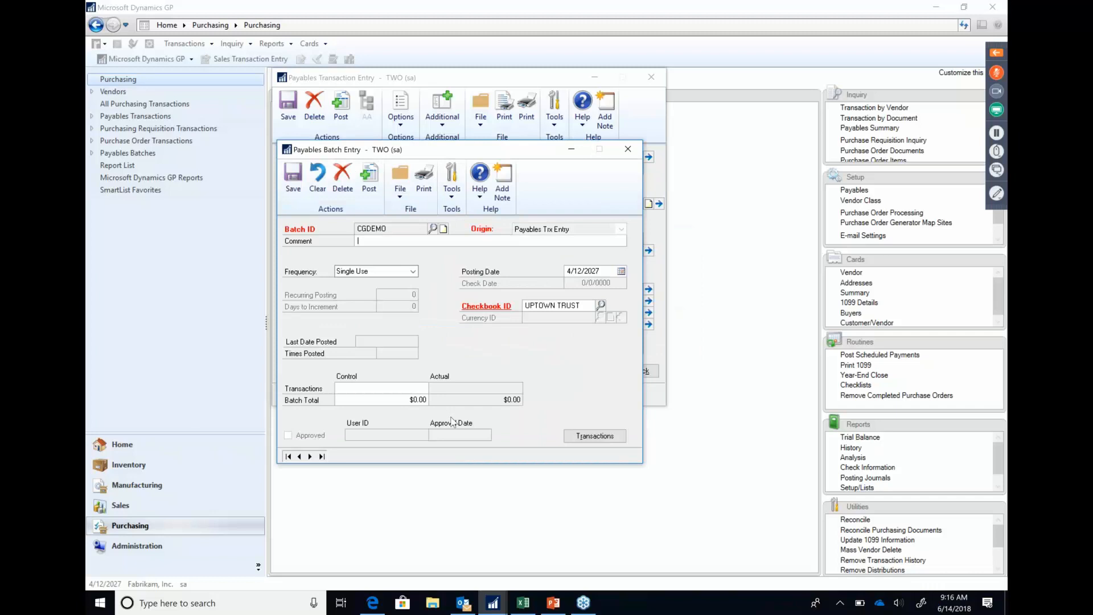
click(397, 272)
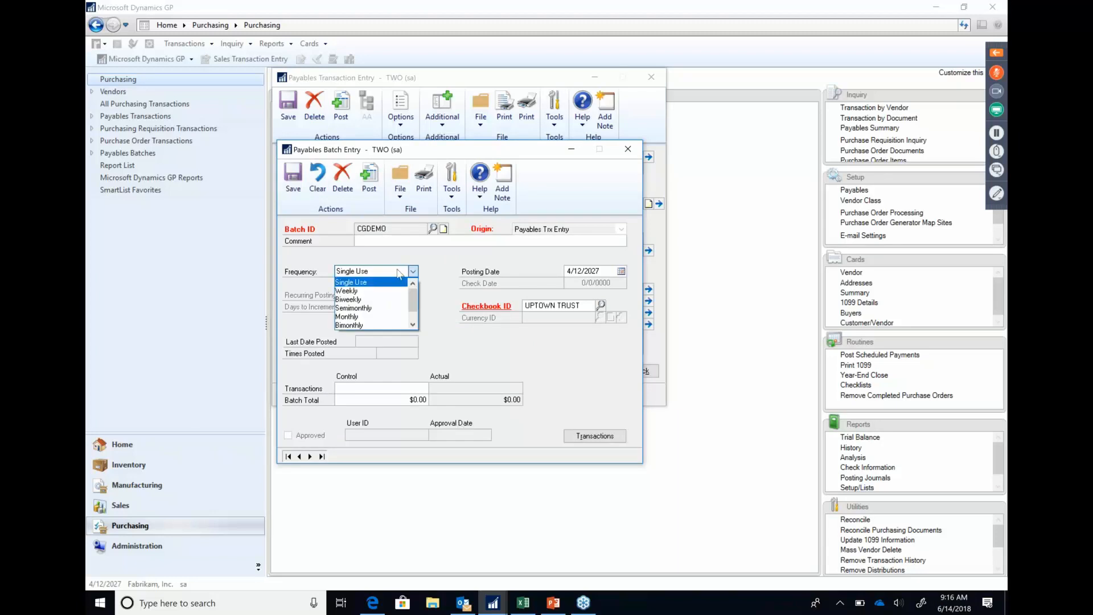
click(393, 282)
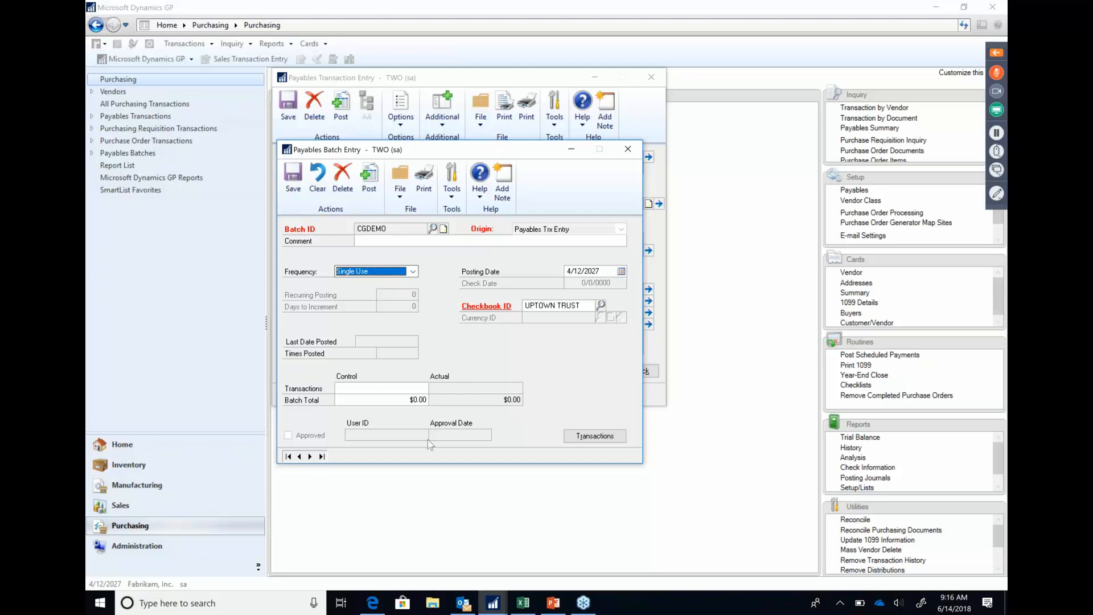
click(294, 190)
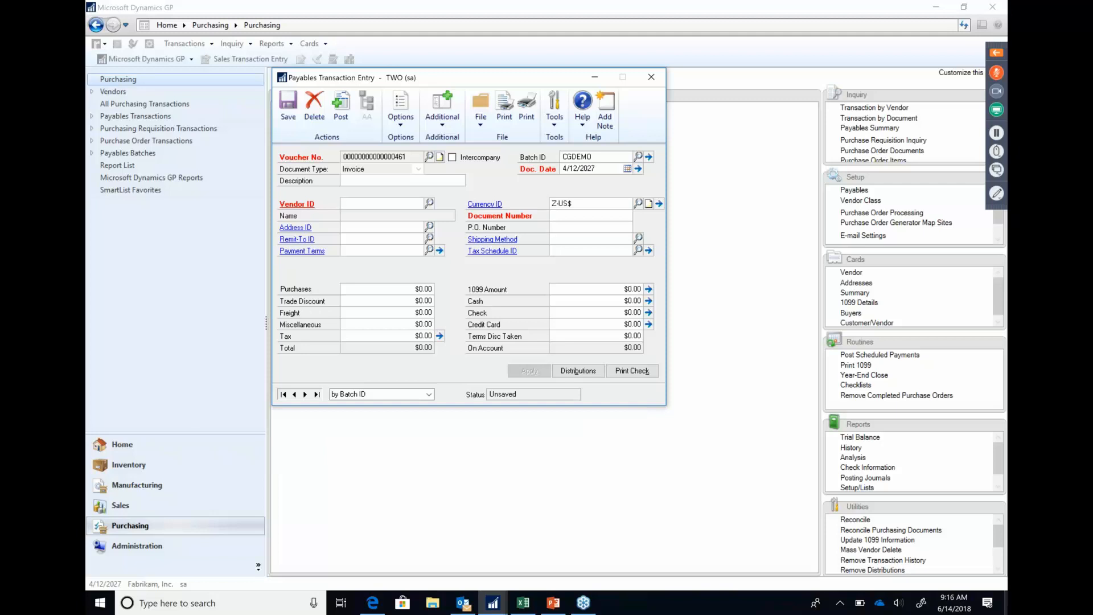
- Assign vendor ACETRAVE0001 to the payables invoice and enter document number 1001C
text(A)
key(Down)
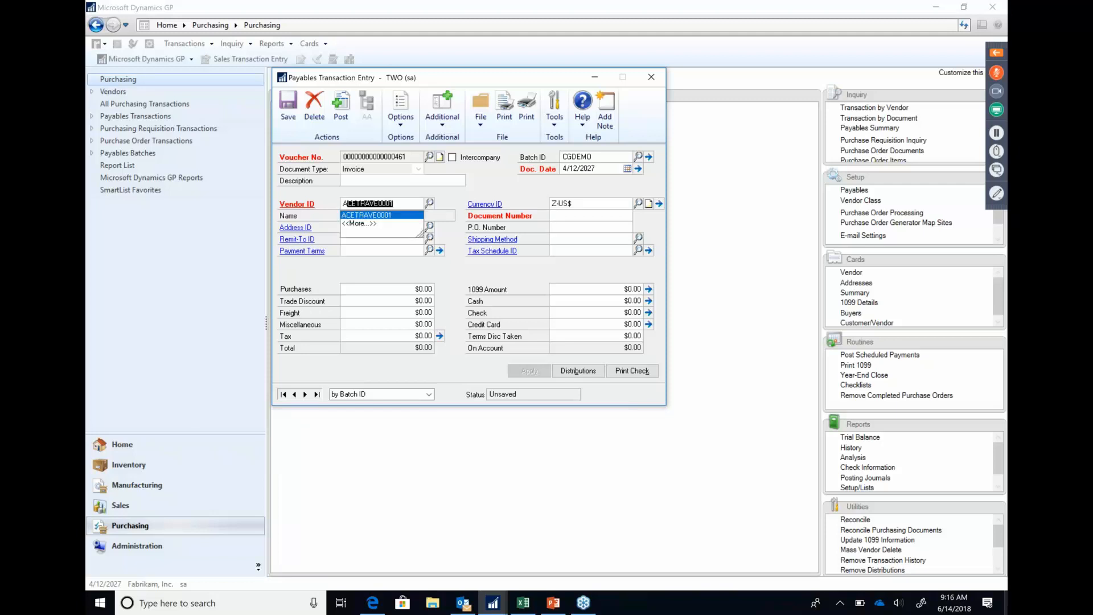
key(Tab)
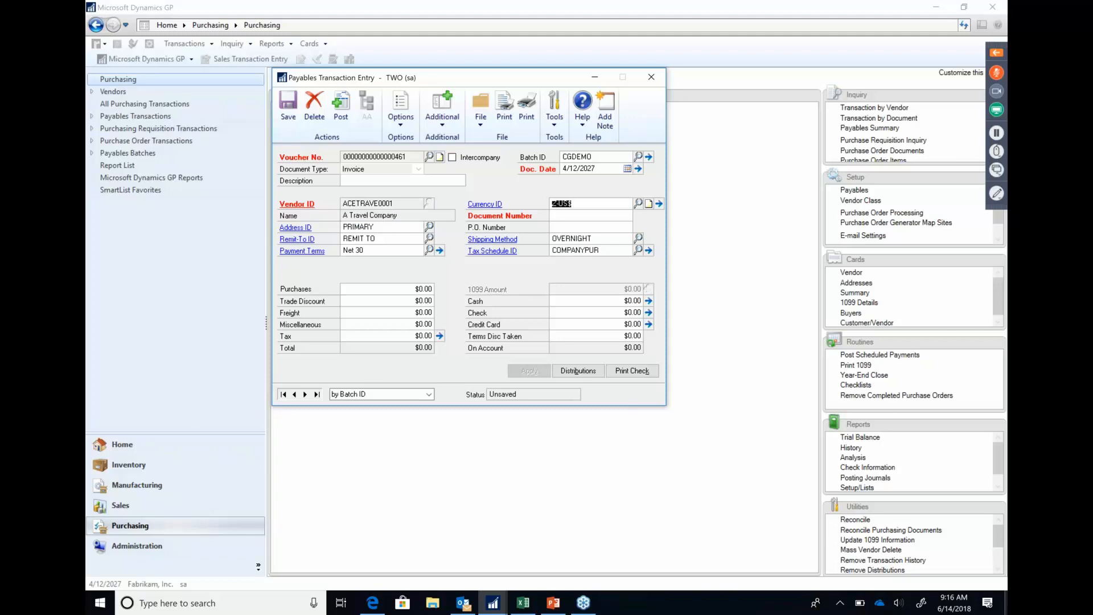
key(Tab)
text(10)
key(Tab)
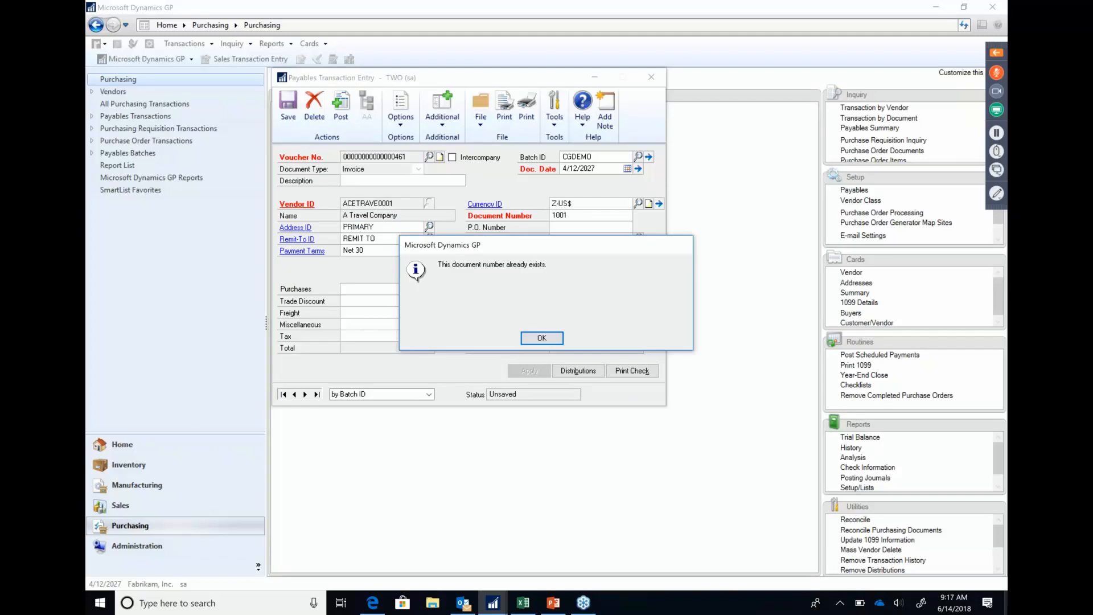
key(Return)
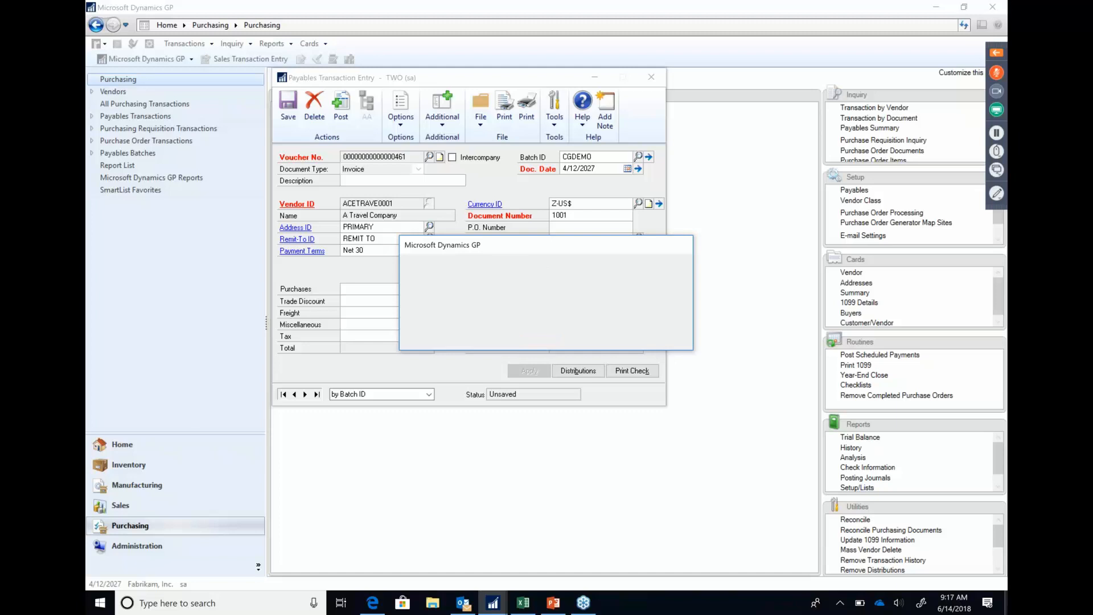
key(BackSpace)
text(1)
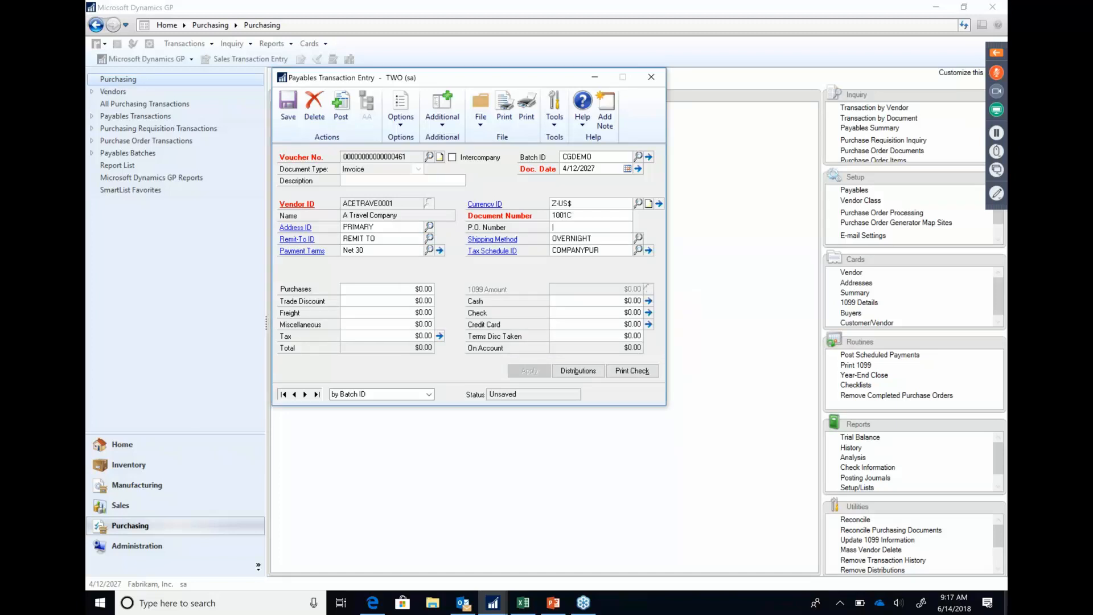
- Enter a purchases amount of 1000 on the payables invoice
key(Tab)
key(Tab)
key(Tab)
text(1000)
key(Tab)
key(Tab)
key(Tab)
- From the transaction's vendor record, set the vendor's tax type to Miscellaneous and its 1099 box to 7 Nonemployee Compensation
click(310, 206)
click(321, 220)
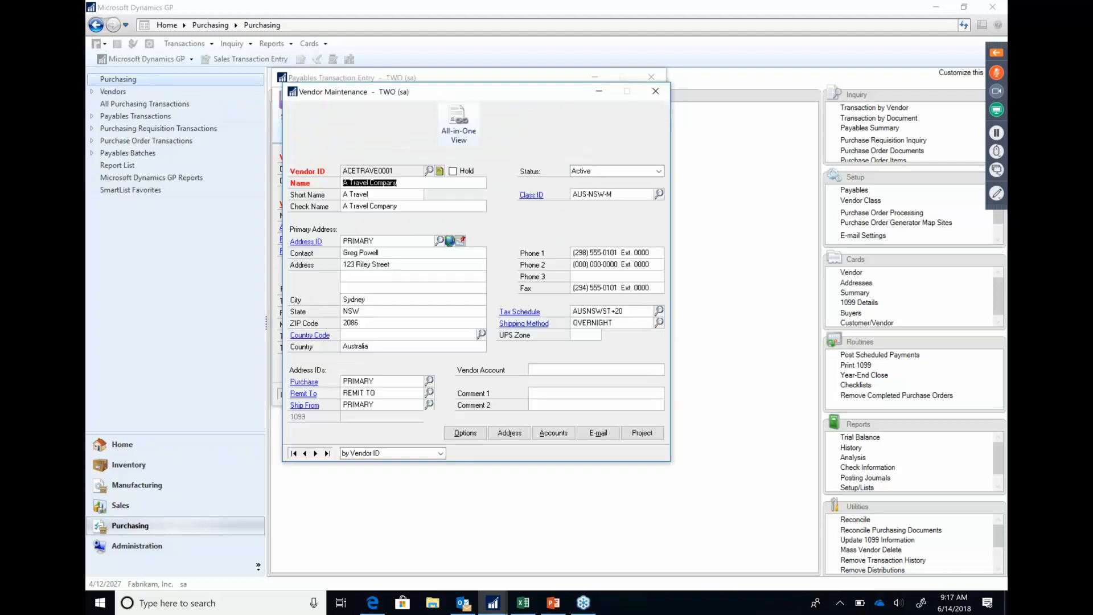
click(470, 436)
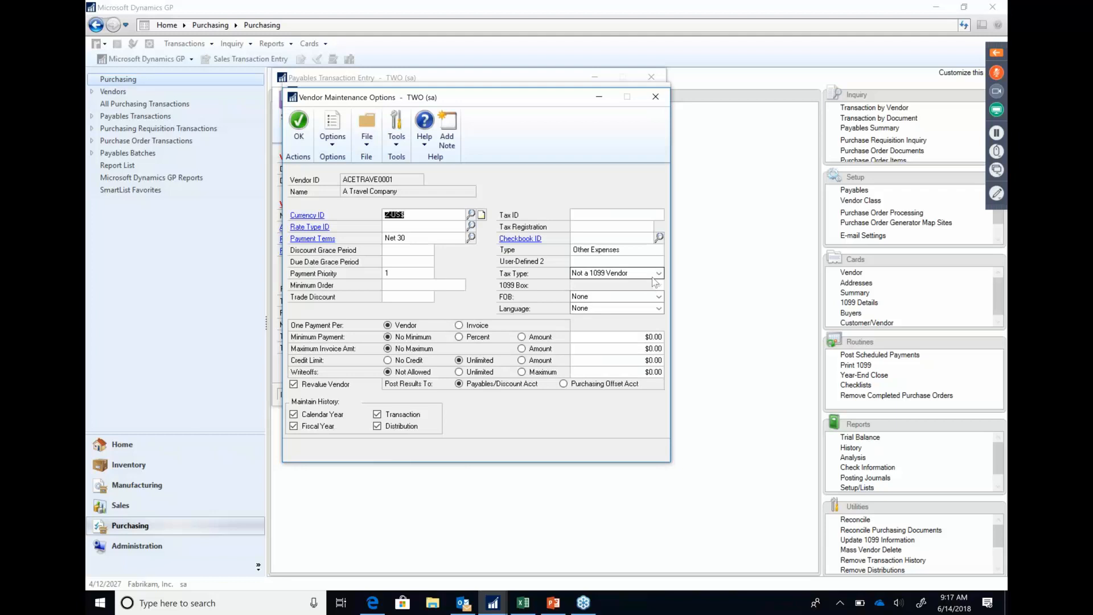
click(658, 274)
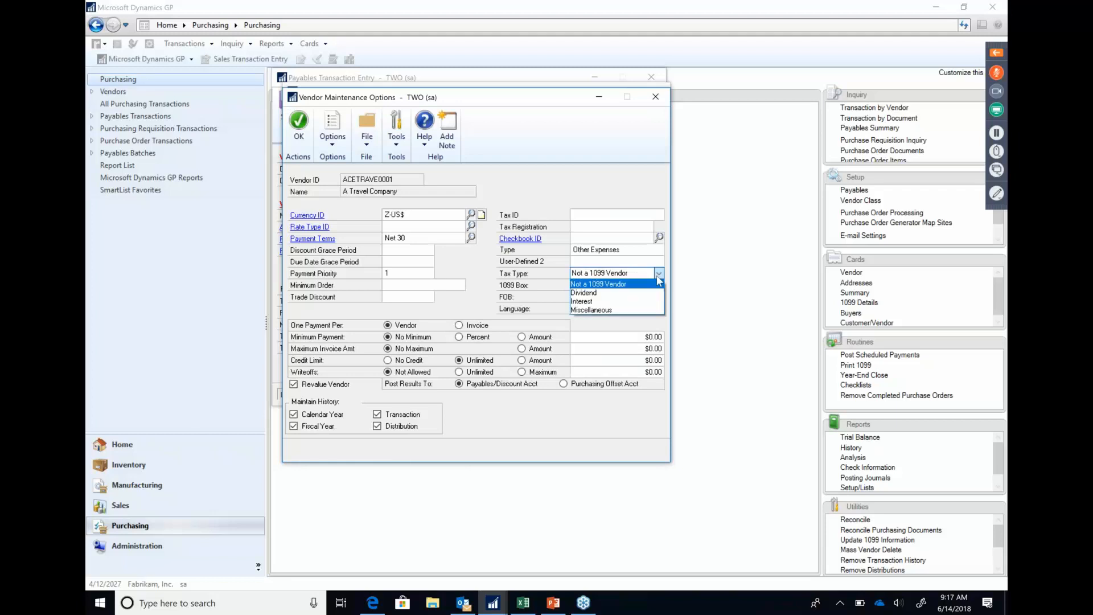
click(649, 310)
click(659, 285)
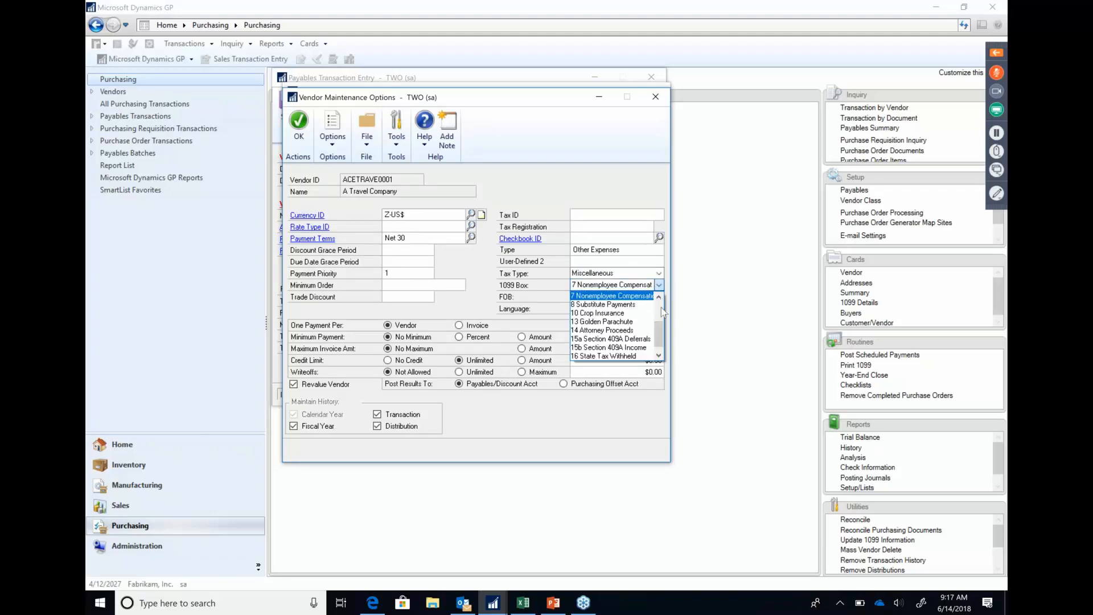
scroll(661, 342, up, 1)
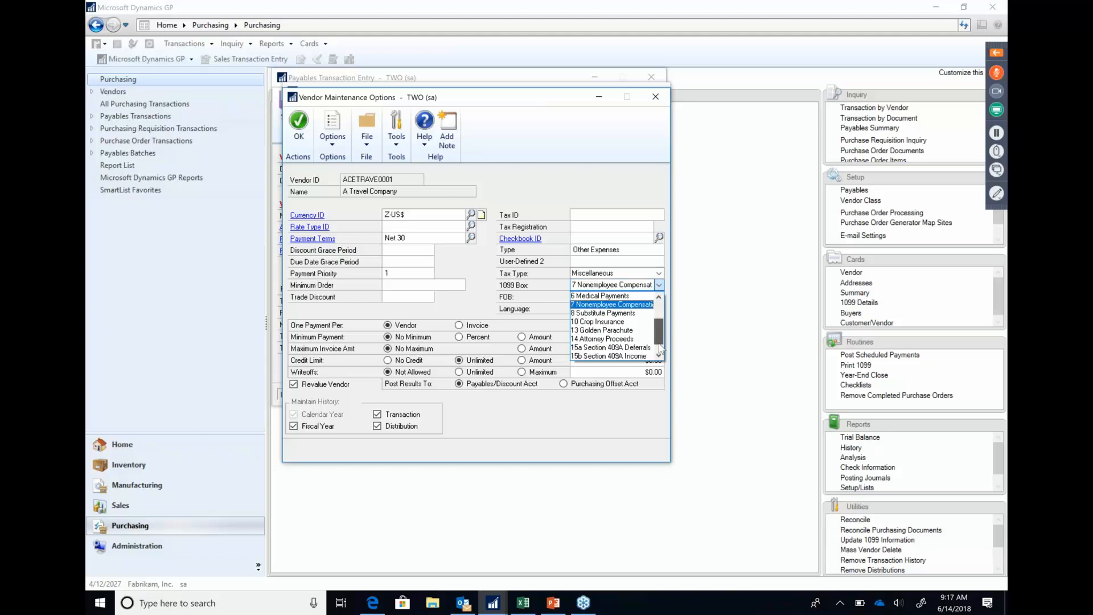
scroll(661, 342, up, 3)
click(649, 332)
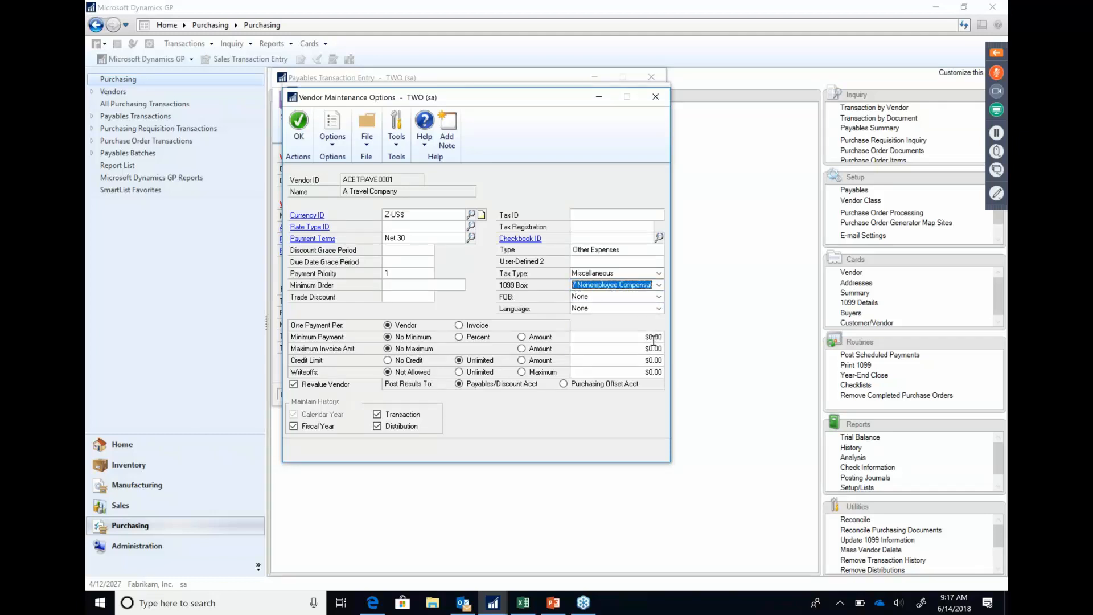
click(299, 137)
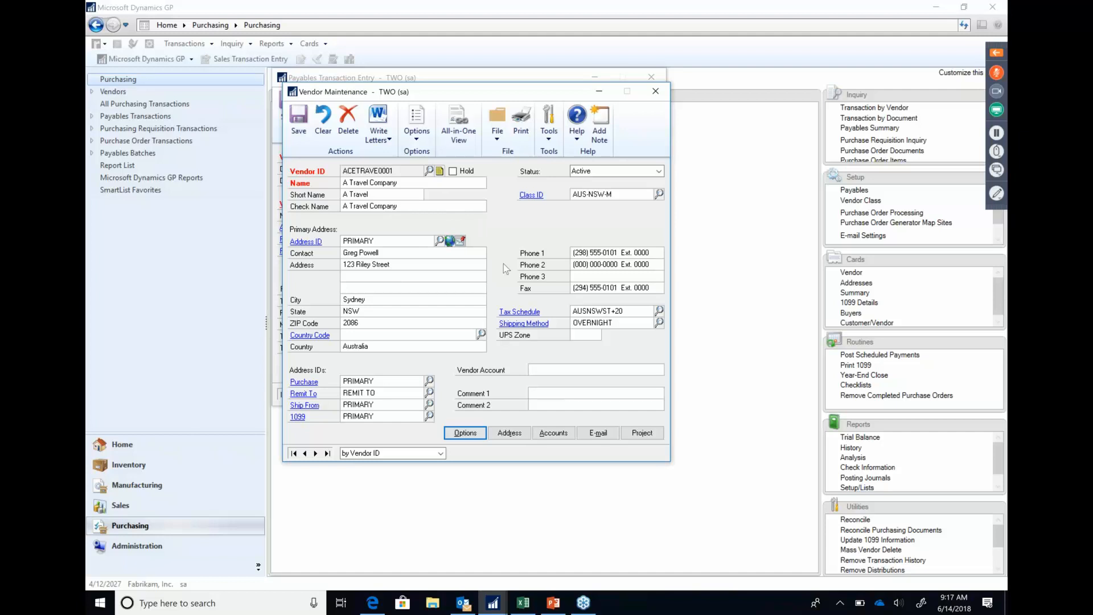
- Examine the setup of the vendor's class and the internet information of its primary address, closing both windows
click(531, 195)
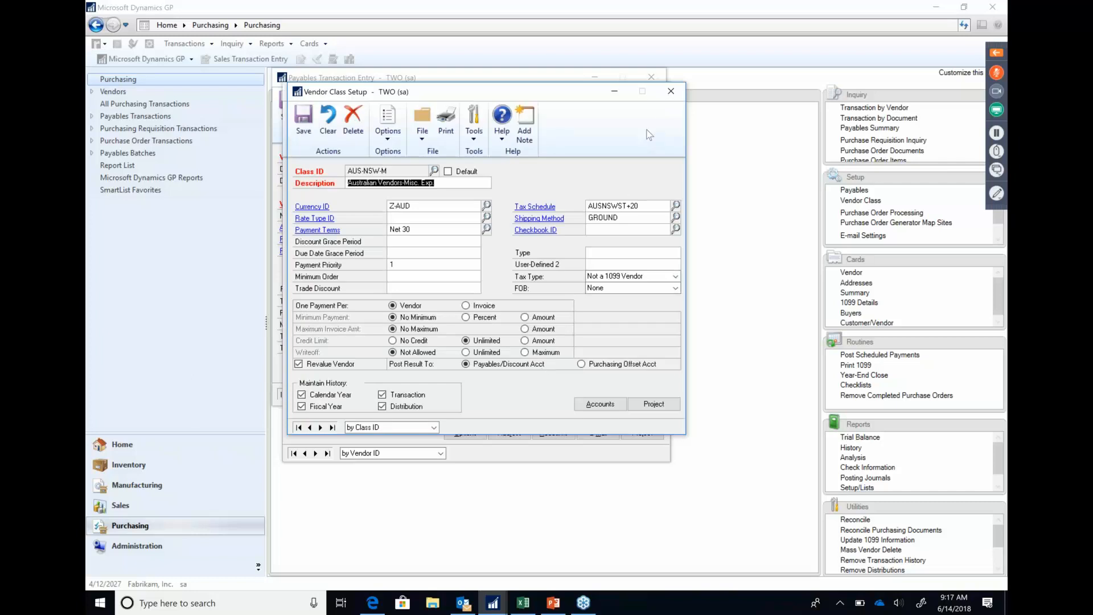
click(670, 91)
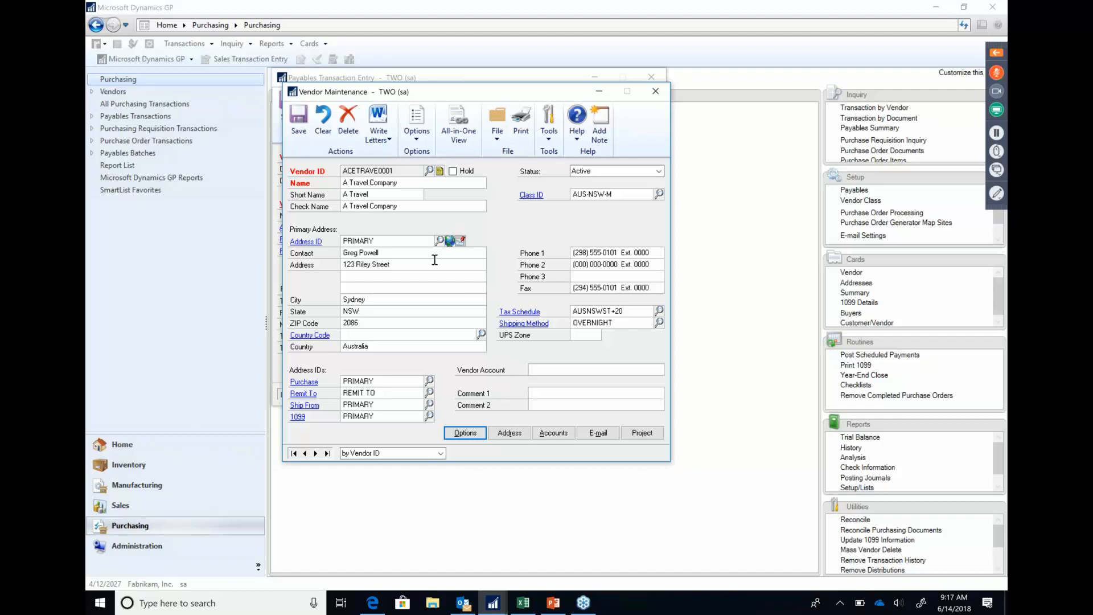
click(450, 240)
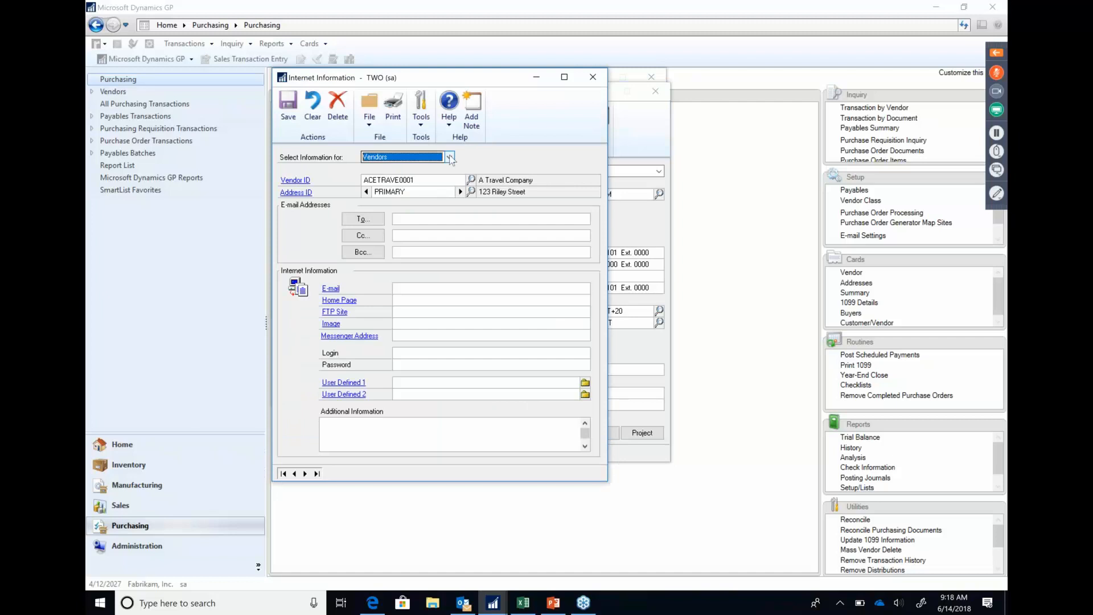
click(424, 157)
click(593, 77)
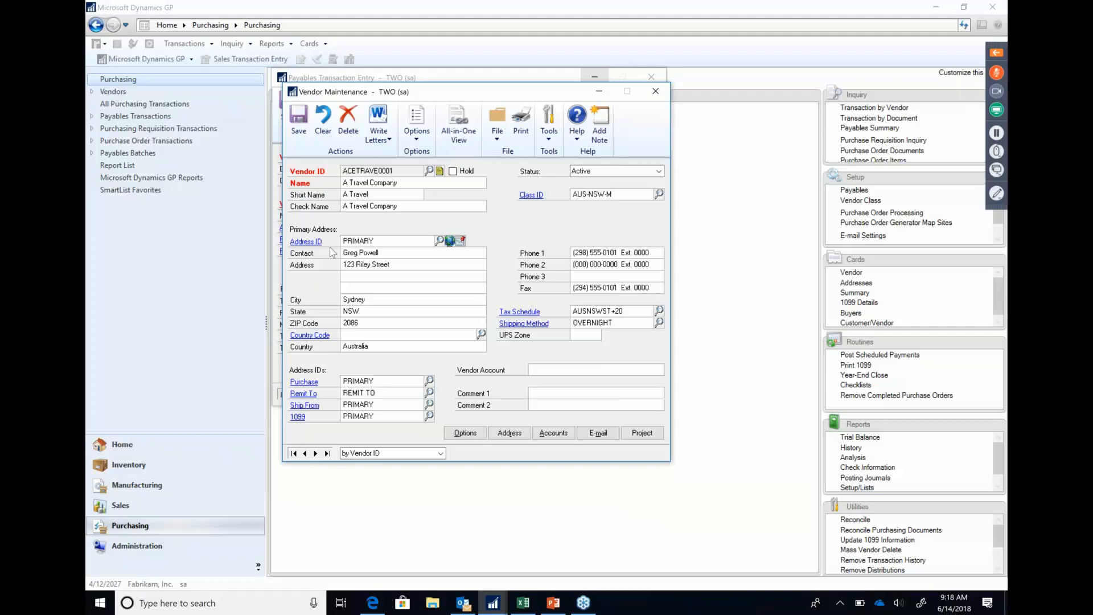
- Choose United States as the EFT bank country for the vendor's primary address, discard the change, and close the address record
click(306, 242)
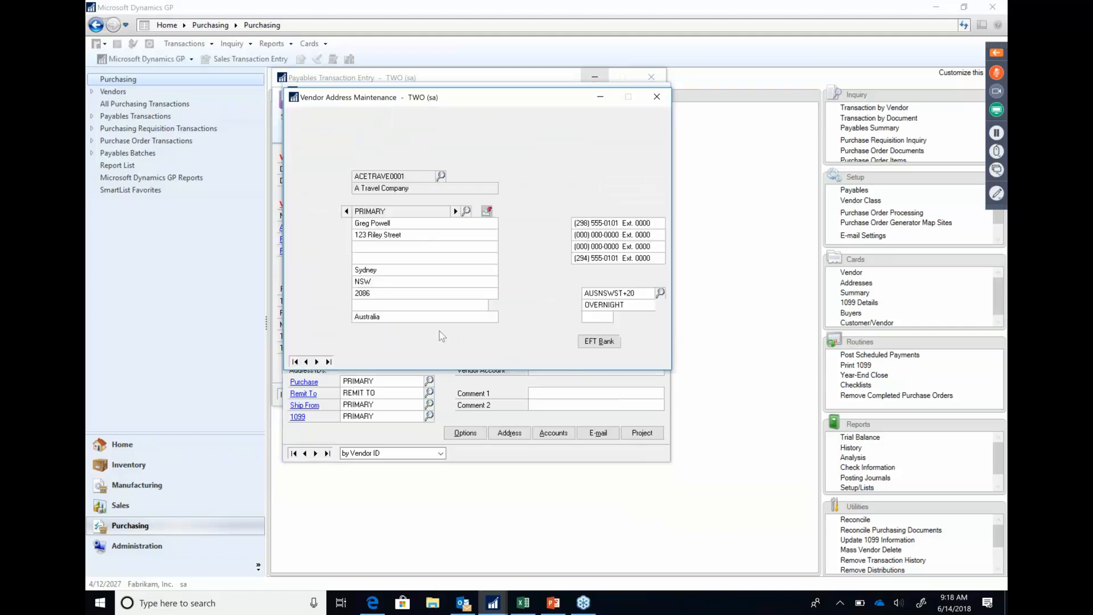
click(598, 344)
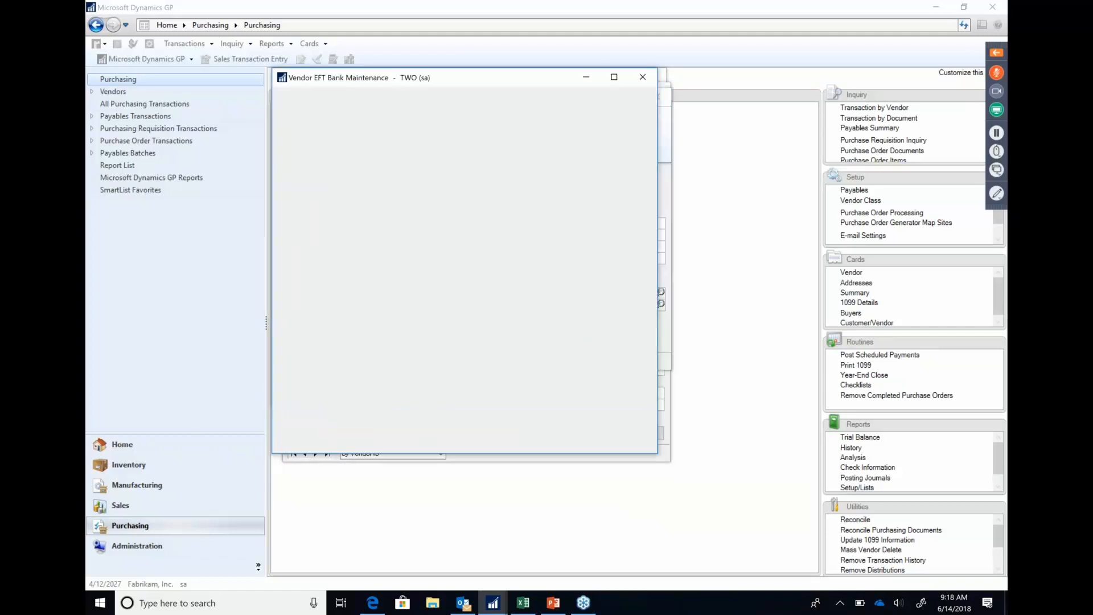
click(439, 207)
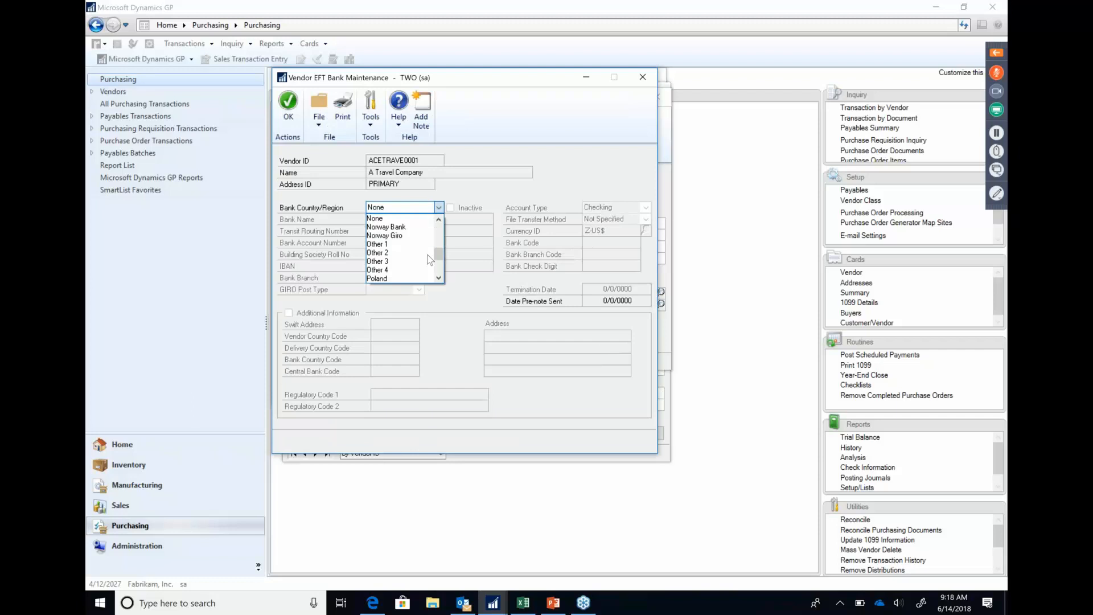
scroll(444, 259, down, 3)
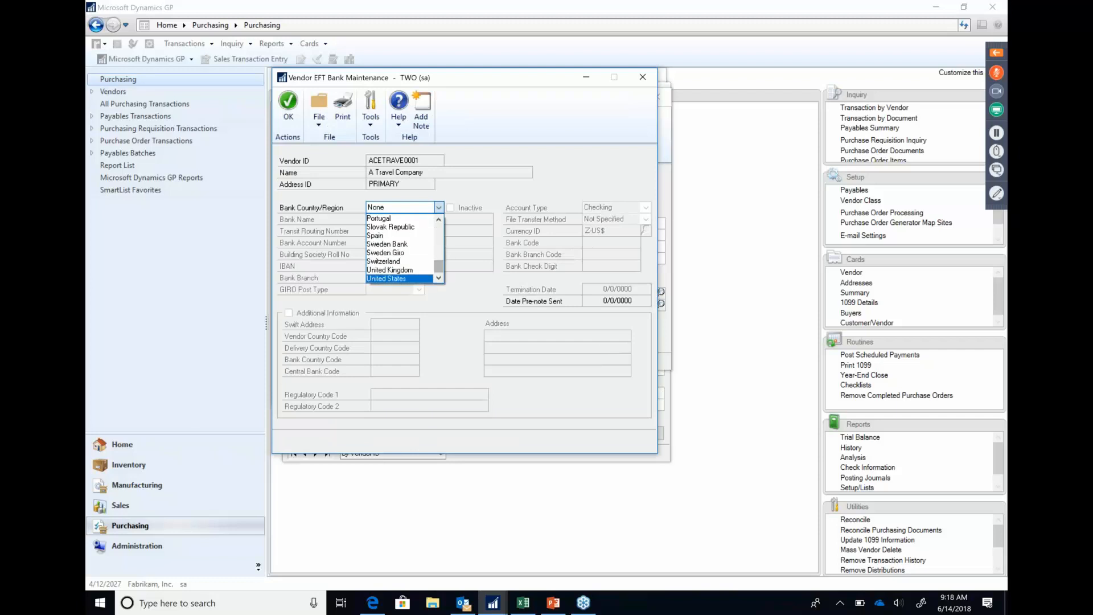
click(399, 278)
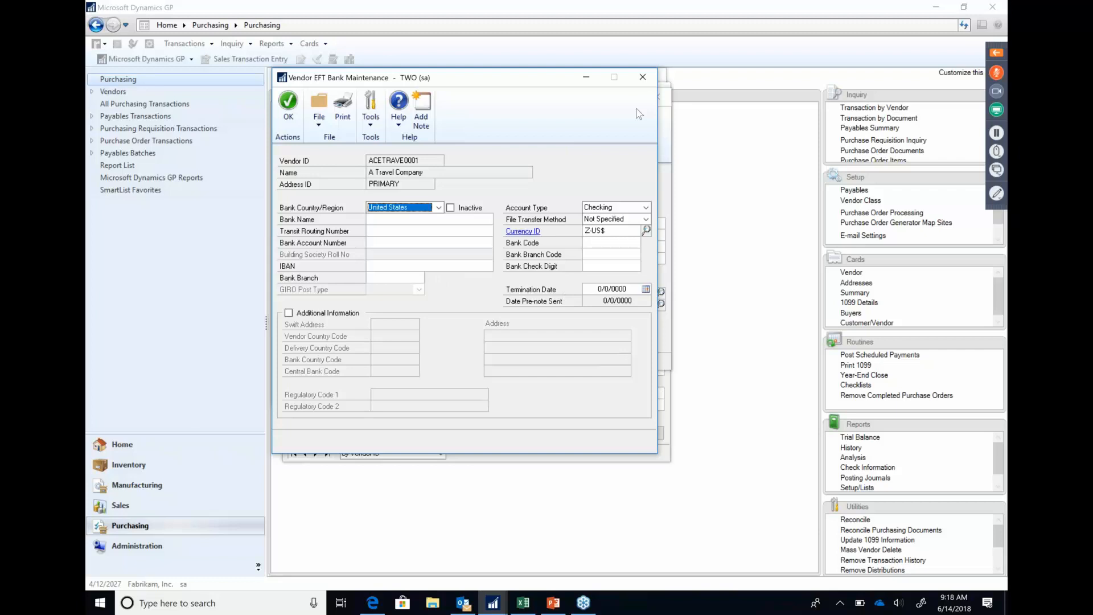
click(643, 80)
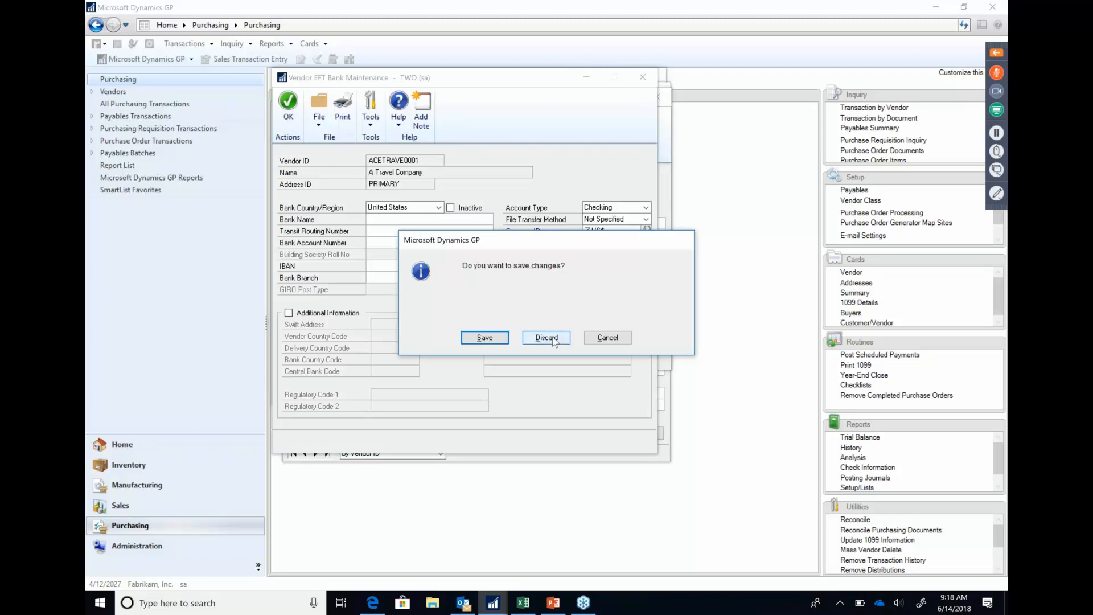
click(546, 338)
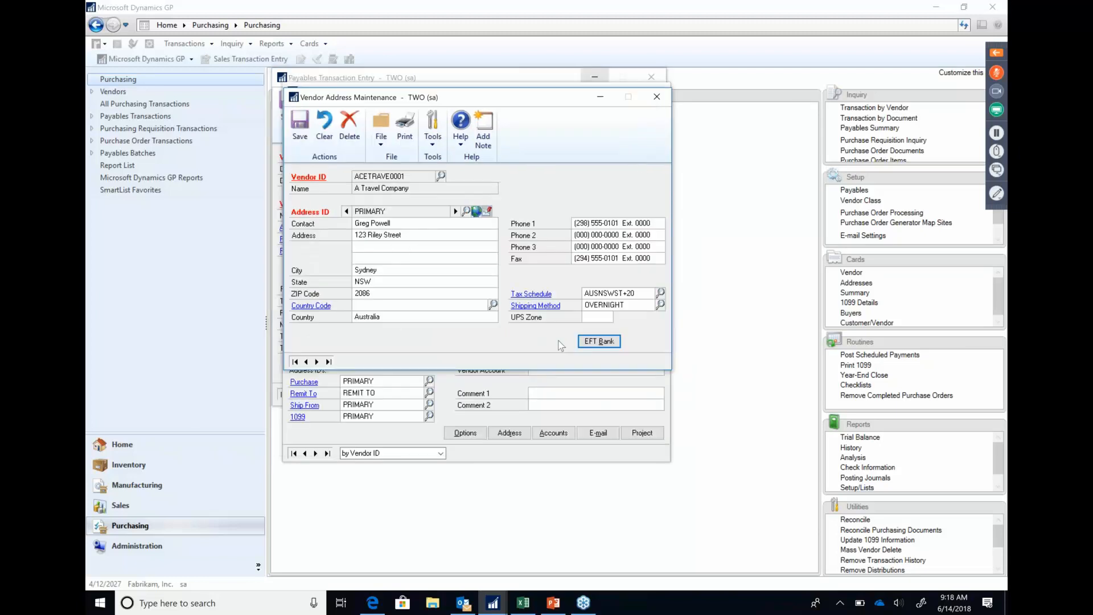
click(657, 97)
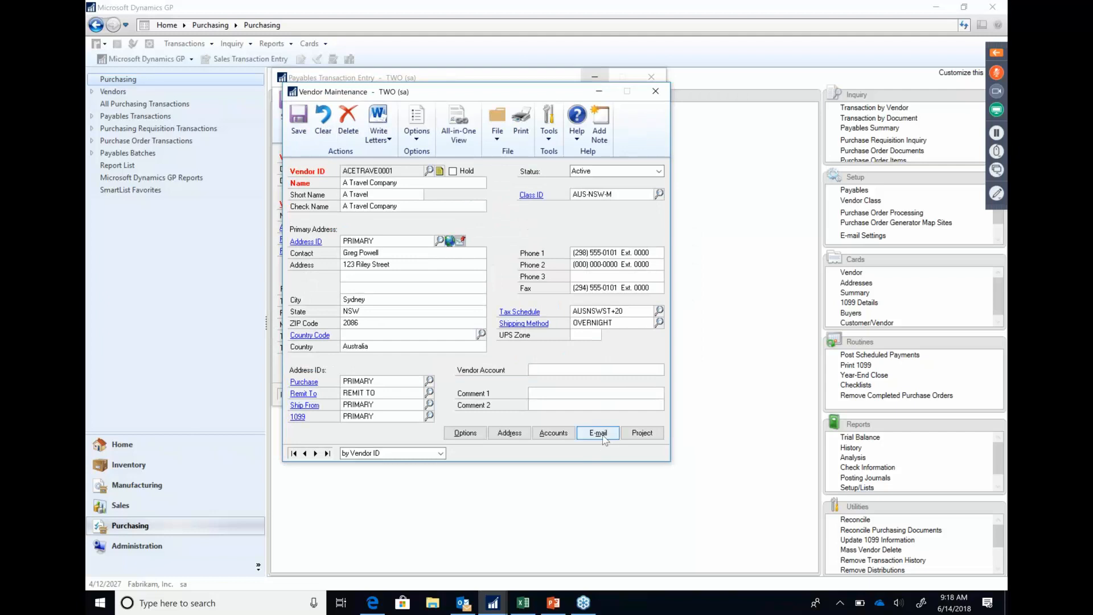
- Examine the vendor's e-mail options and the PURCHASING message setup for purchase orders, cancelling the Exchange log-on
click(599, 434)
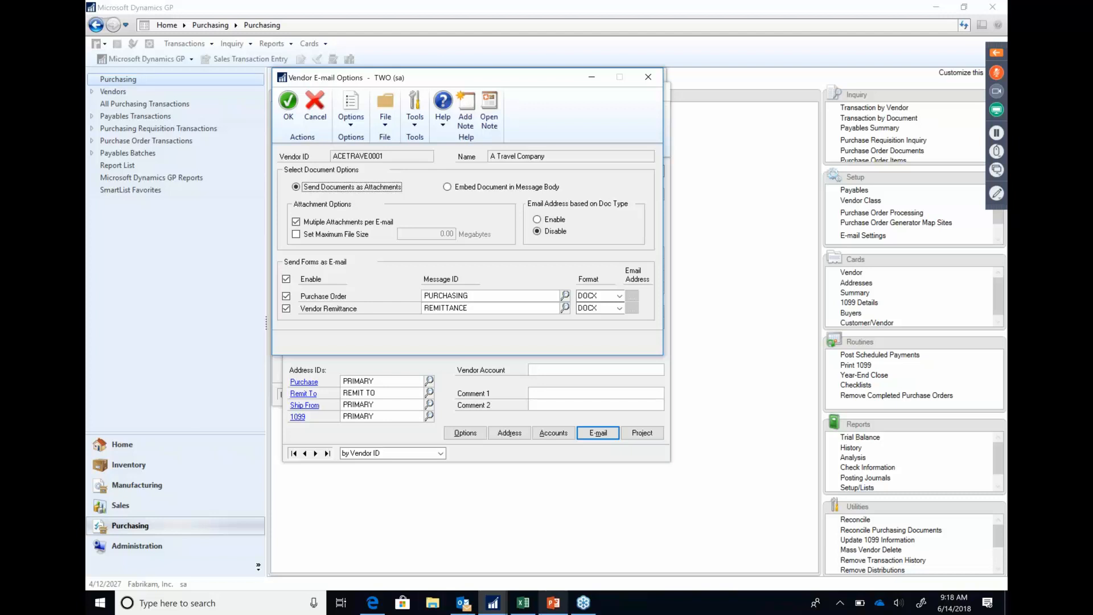
mouse_move(553, 603)
click(447, 295)
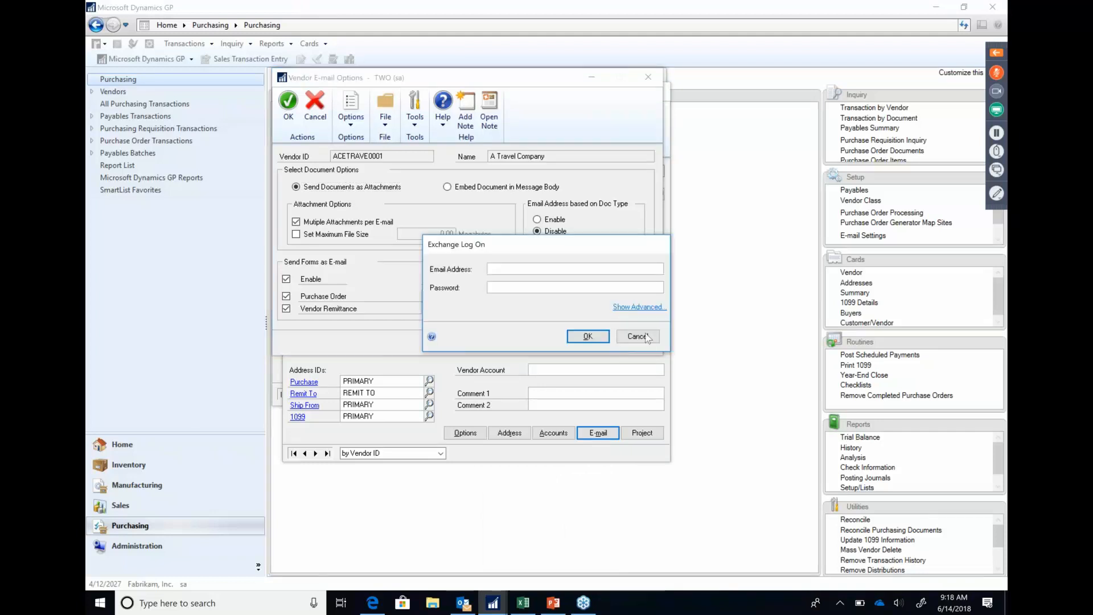
click(647, 337)
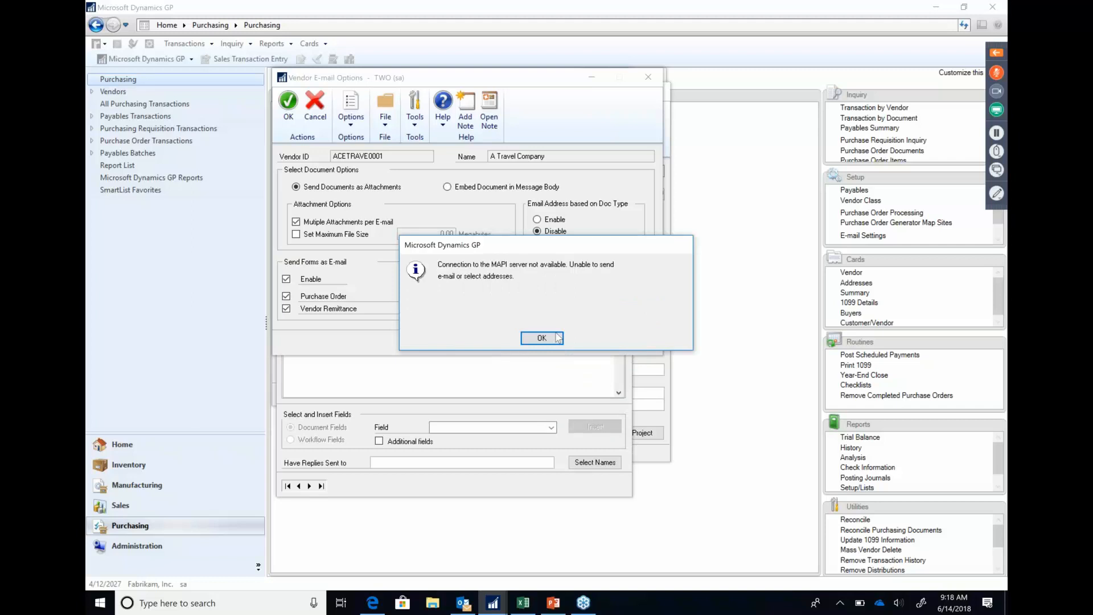
click(558, 338)
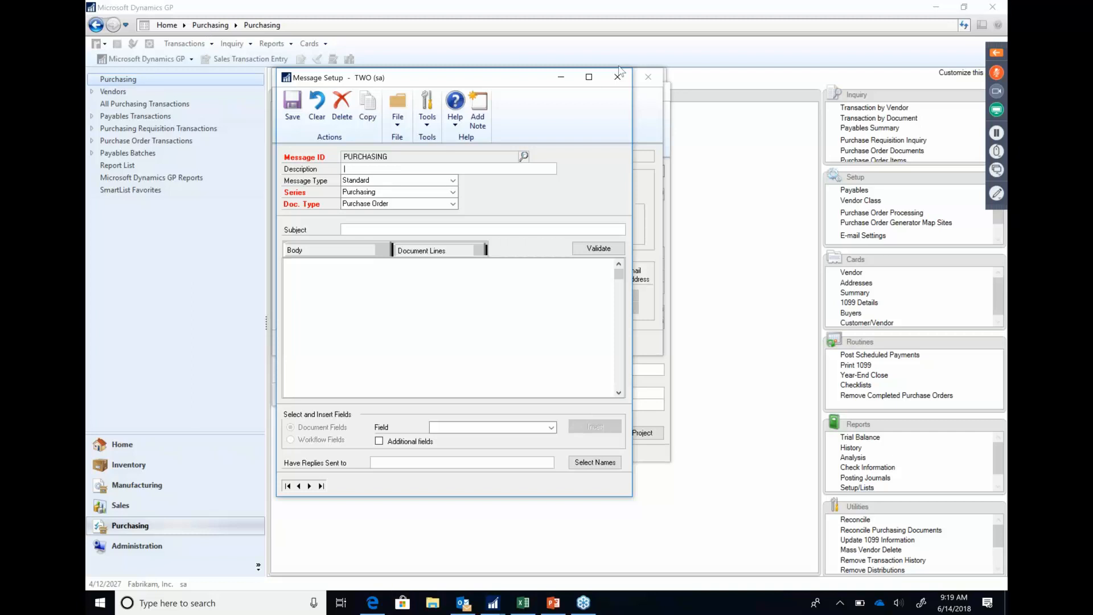
- Discard the changes to the message setup and vendor record, closing both along with the vendor's e-mail options
click(625, 83)
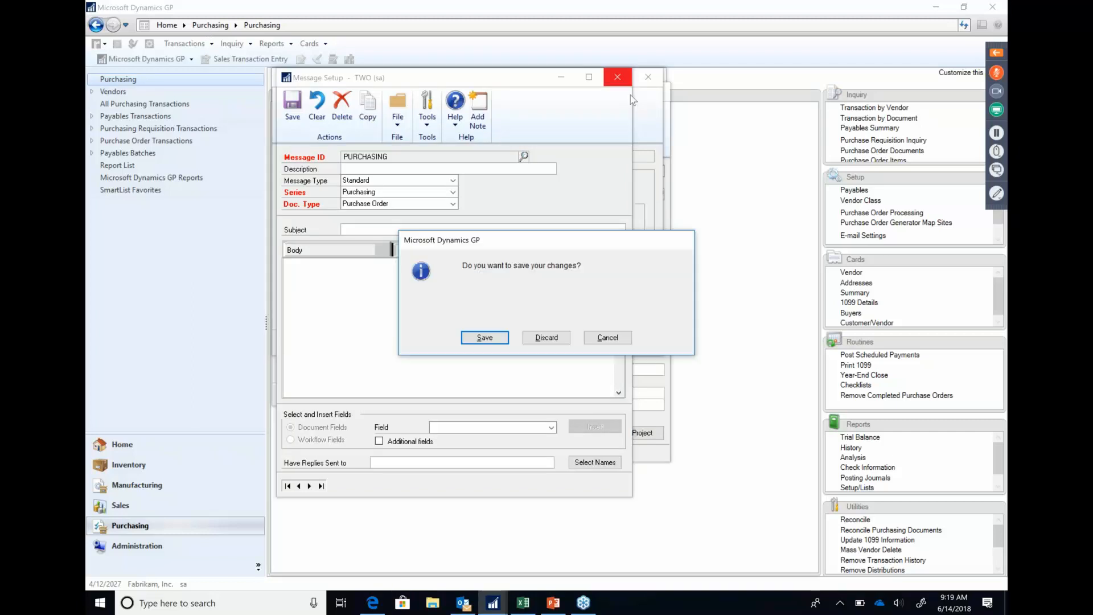
click(546, 339)
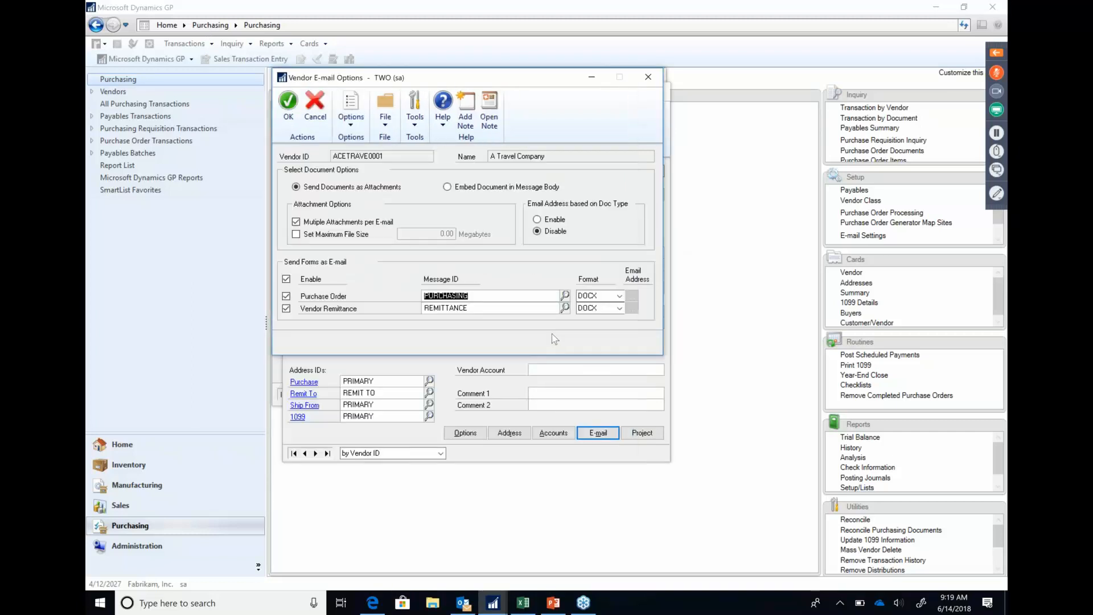
click(648, 77)
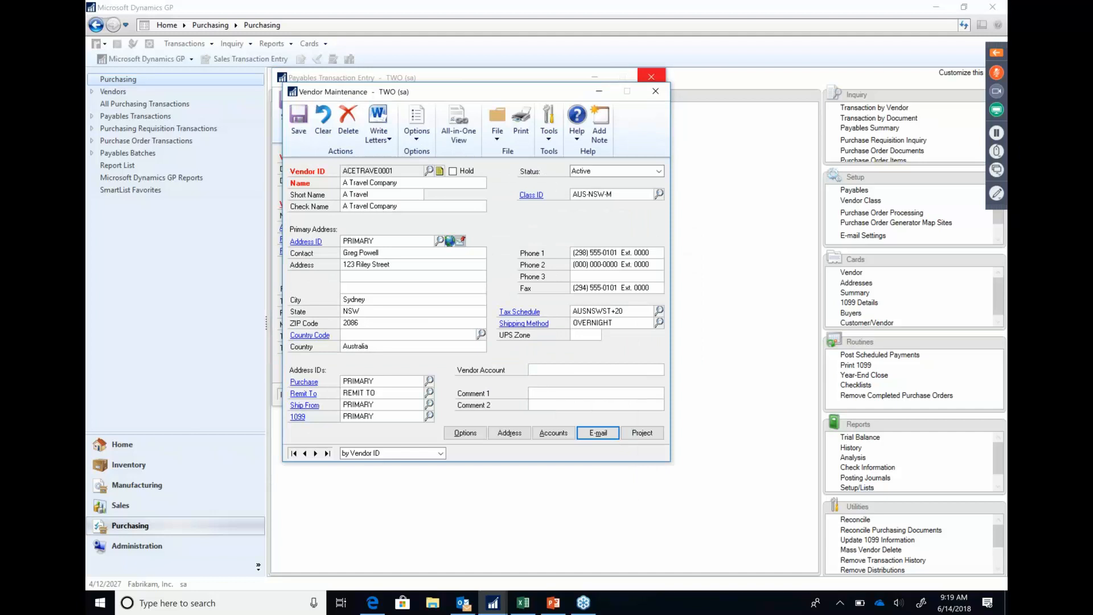
click(655, 91)
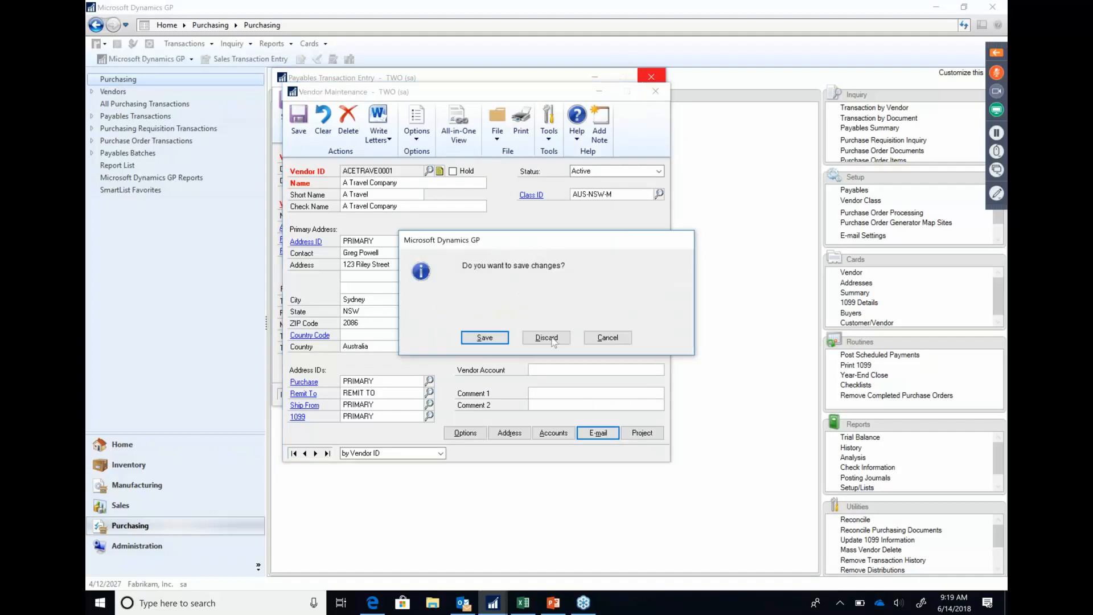
click(546, 339)
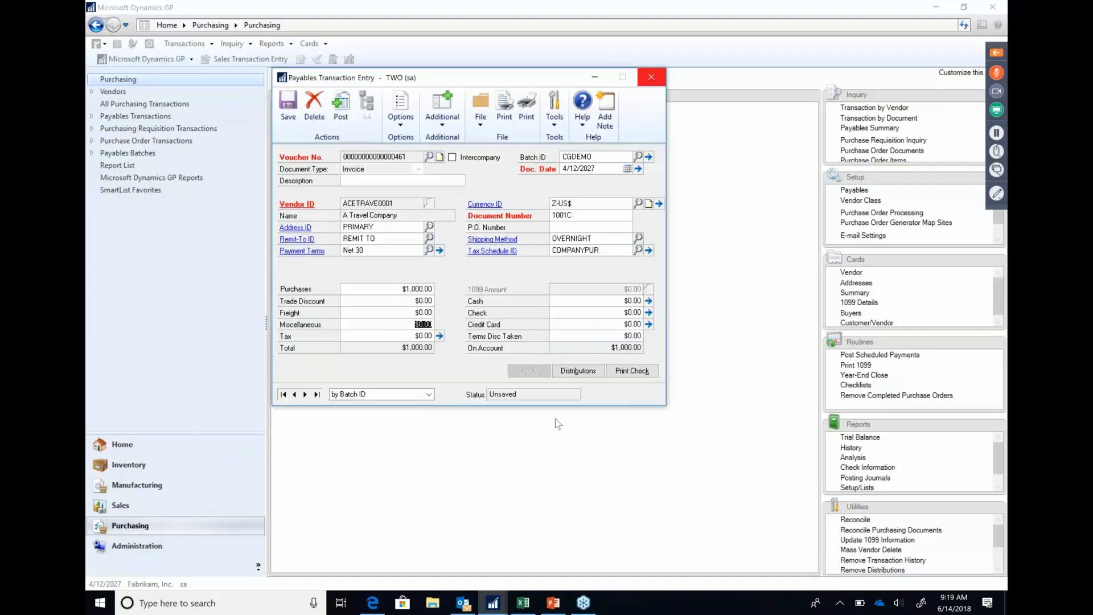
- Add the distribution reference "more notes" to the PURCH line of the transaction's distributions and save the transaction
click(593, 374)
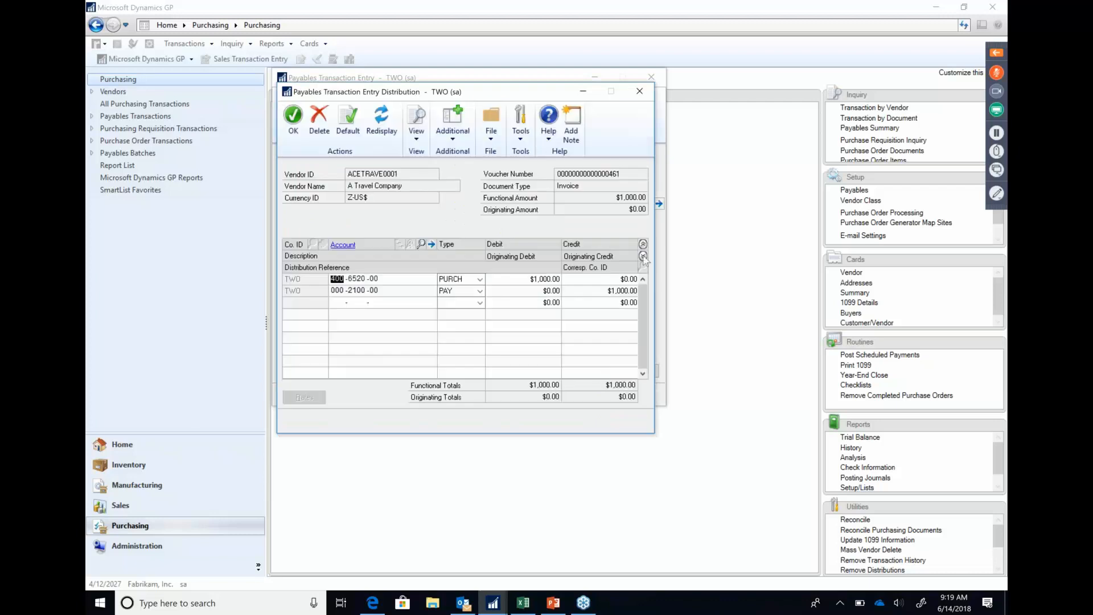
click(643, 256)
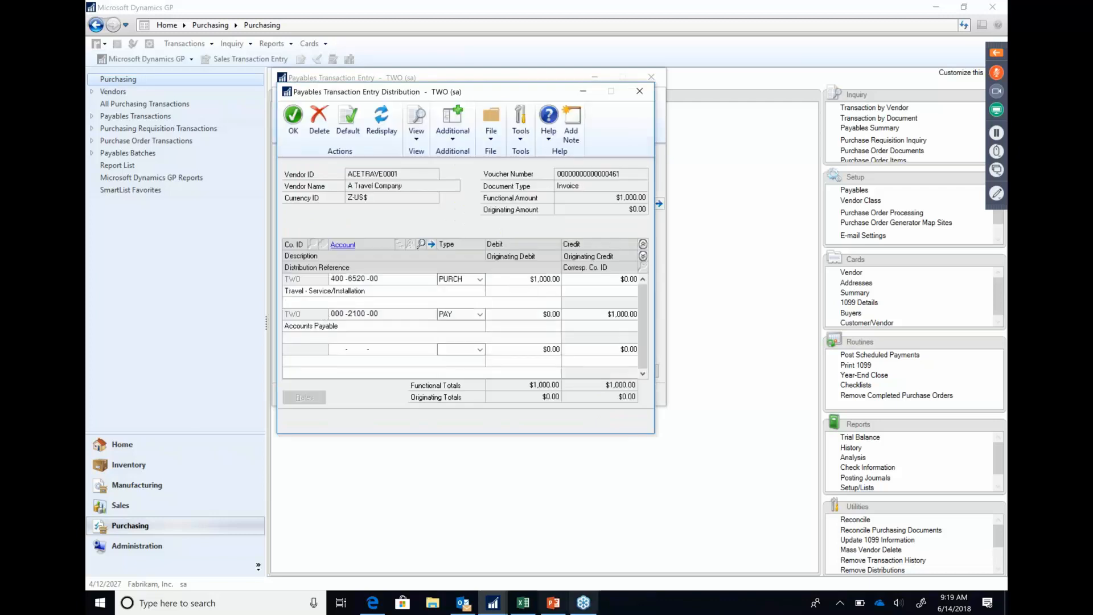
text(more notes)
key(Tab)
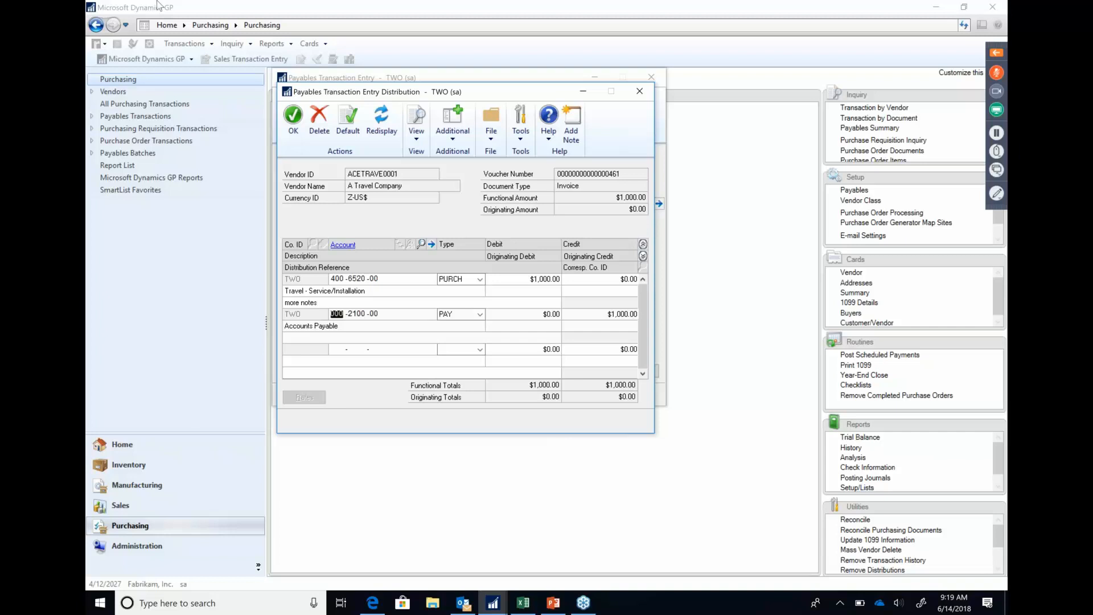
click(293, 119)
click(288, 109)
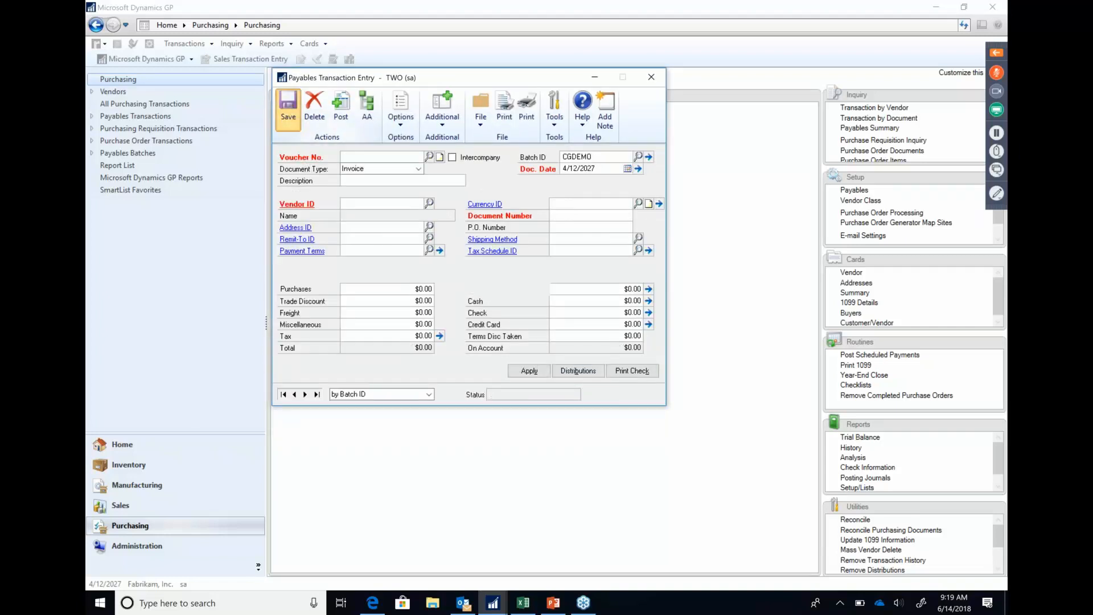
- Enter a new invoice in batch CGDEMO for A Travel Company with document number 1000C and purchases of $1,000.00
key(Tab)
key(Tab)
key(Tab)
key(Tab)
key(Tab)
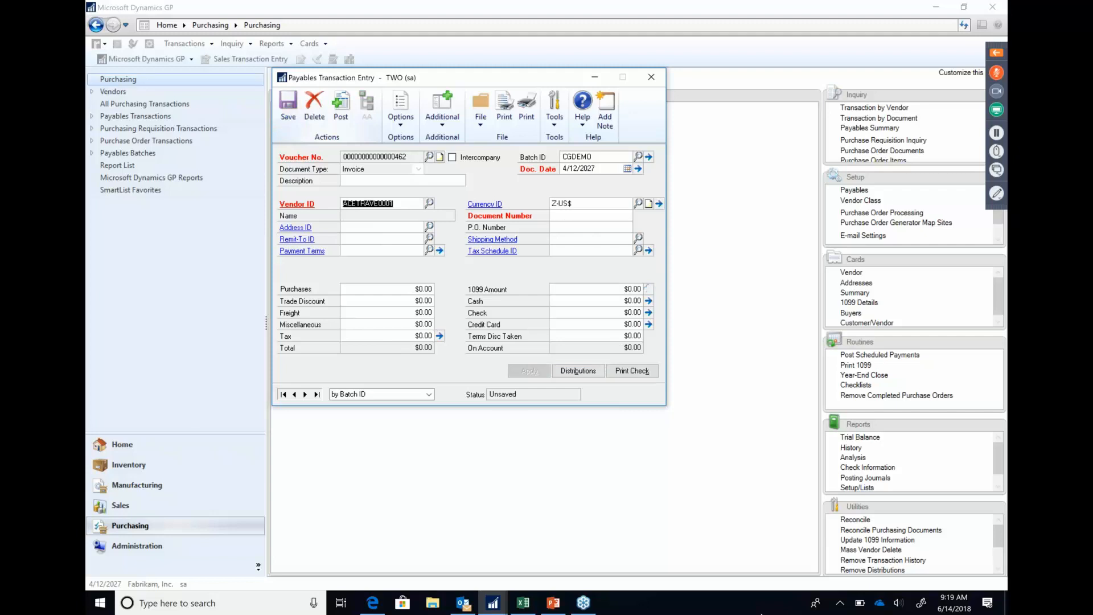
key(Tab)
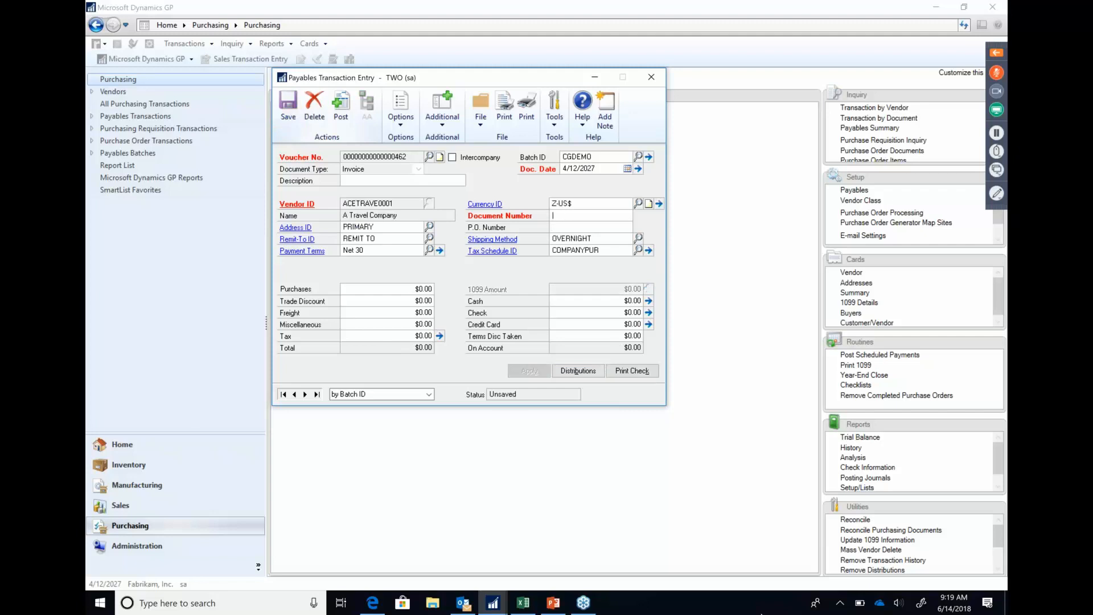
key(Tab)
key(Tab)
key(Tab)
text(1000)
key(Tab)
- Record a $1,000.00 check payment against the invoice and close the check entry details
key(Tab)
key(Tab)
key(Tab)
key(Tab)
key(Tab)
text(100)
key(Tab)
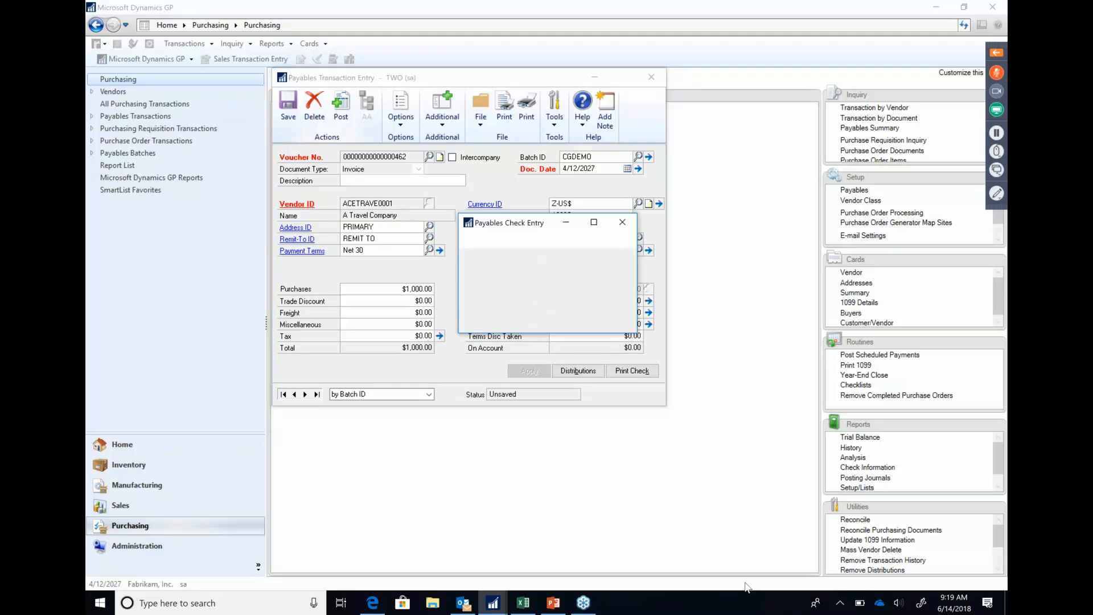
click(630, 220)
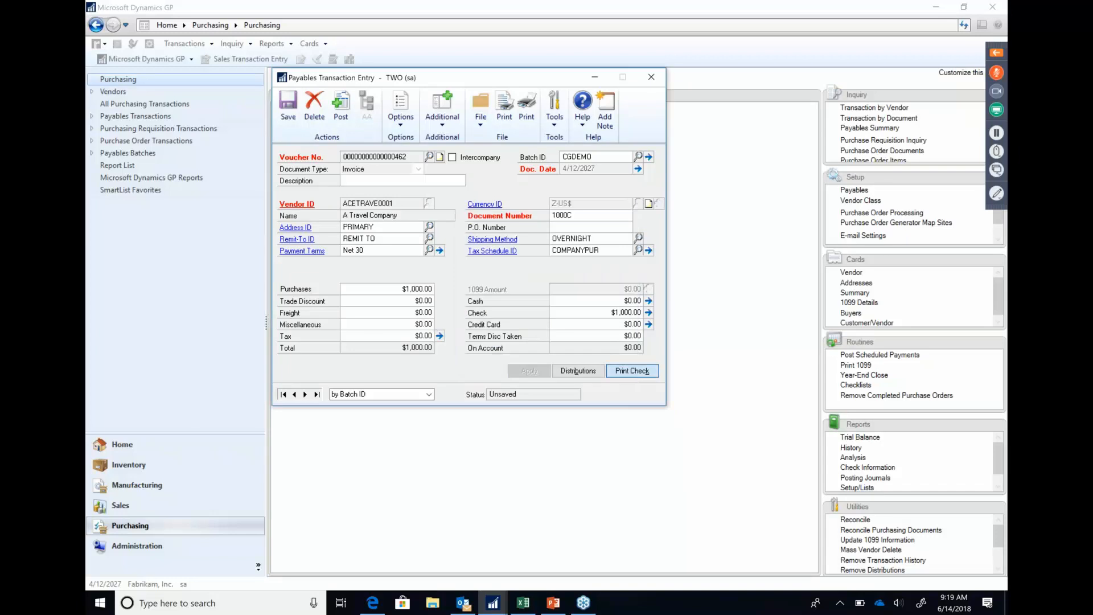
- Print the transaction's check to the screen in the Stub Top/Bottom - Graphical format, review the output and close it
click(625, 370)
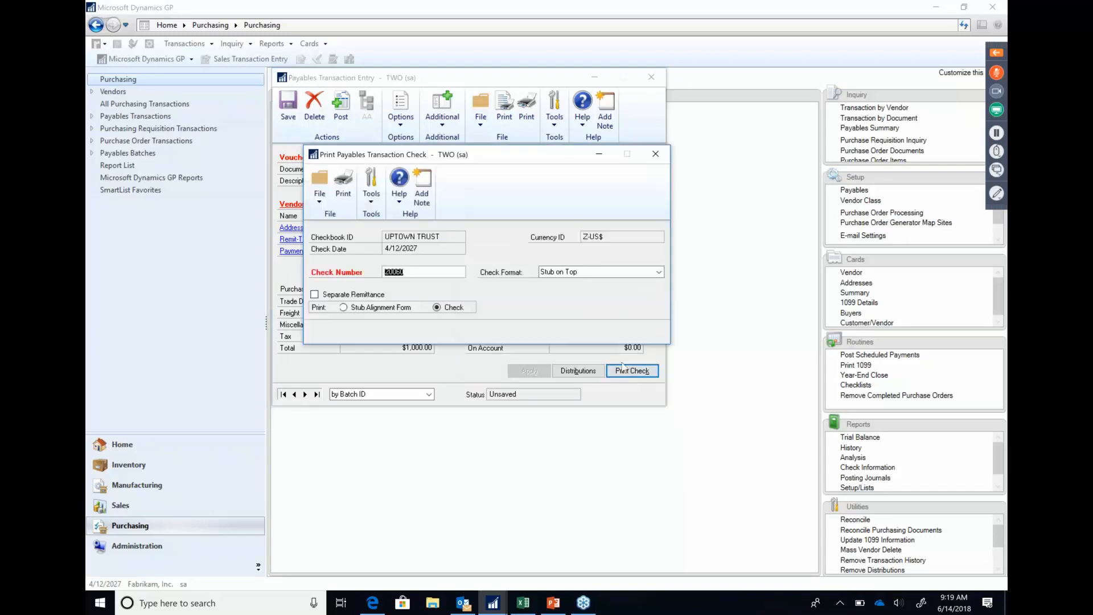
click(606, 272)
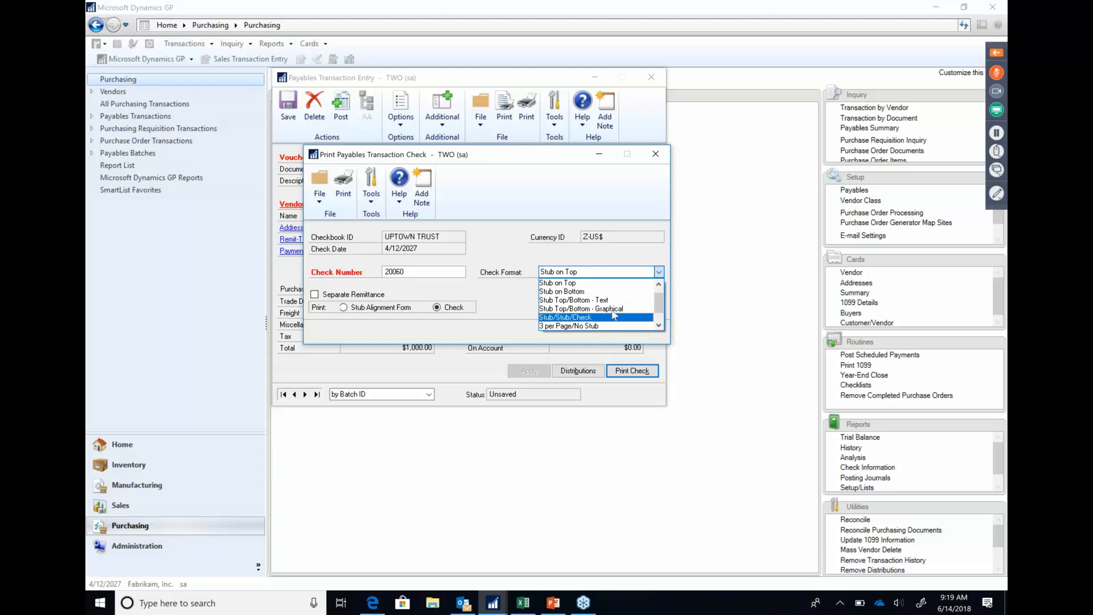
click(592, 311)
click(336, 193)
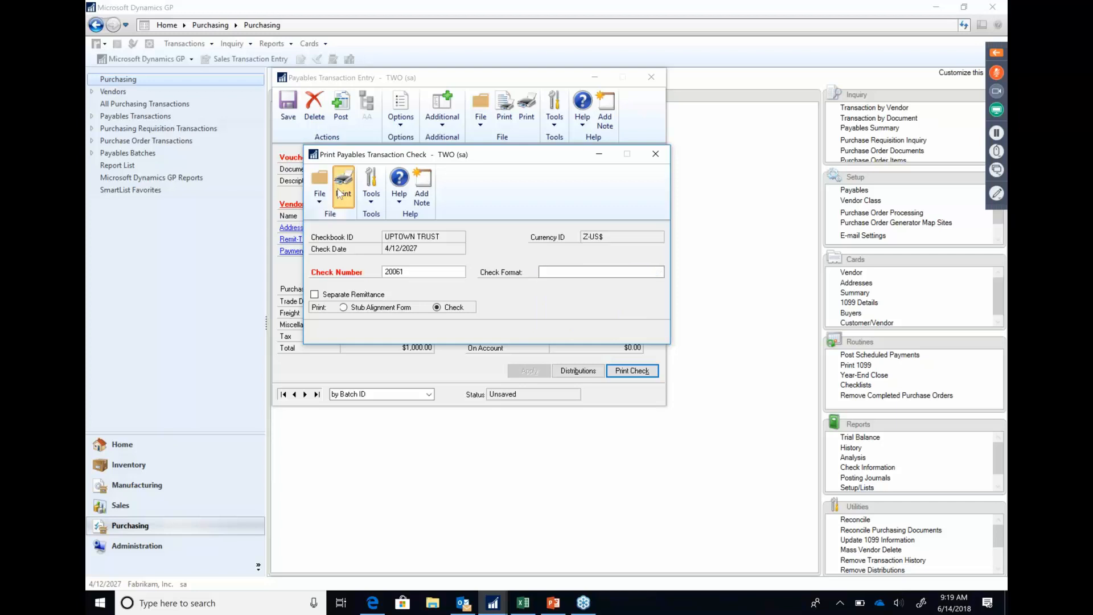
click(446, 311)
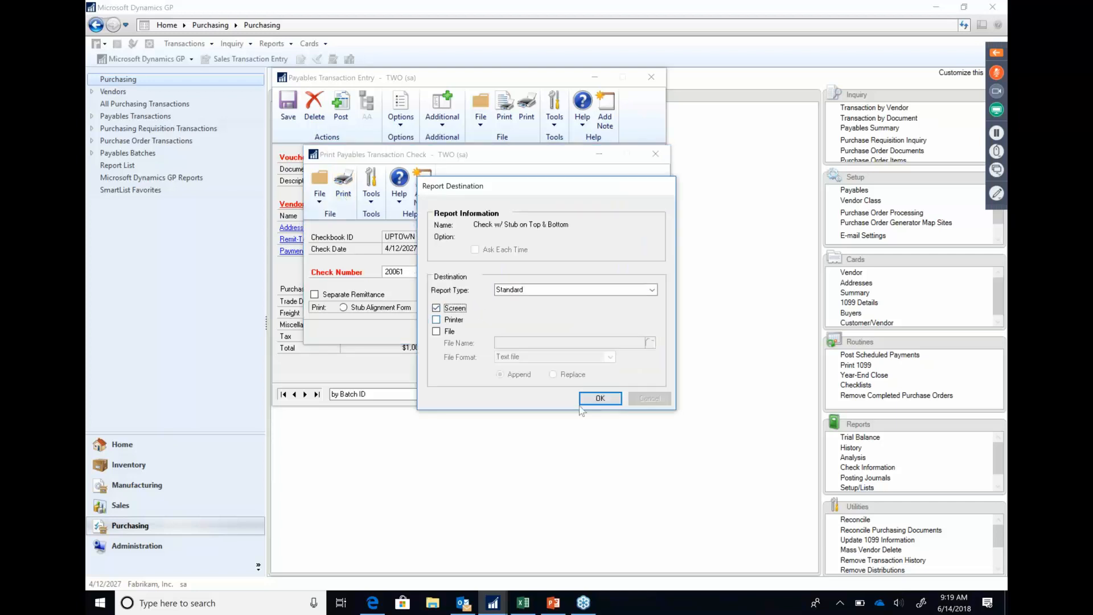
click(600, 398)
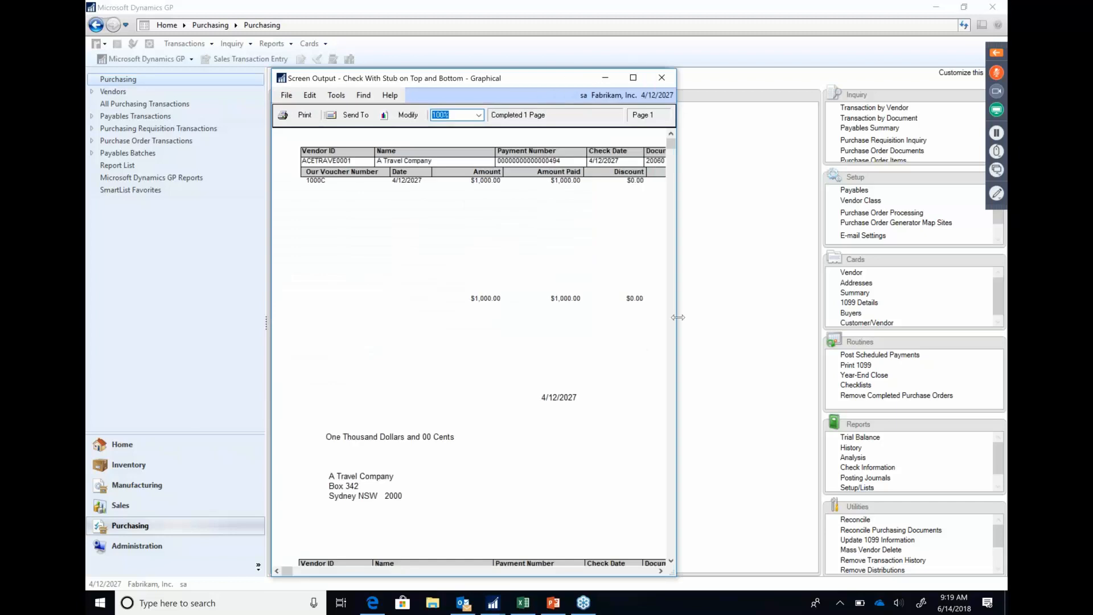
drag(677, 317, 840, 317)
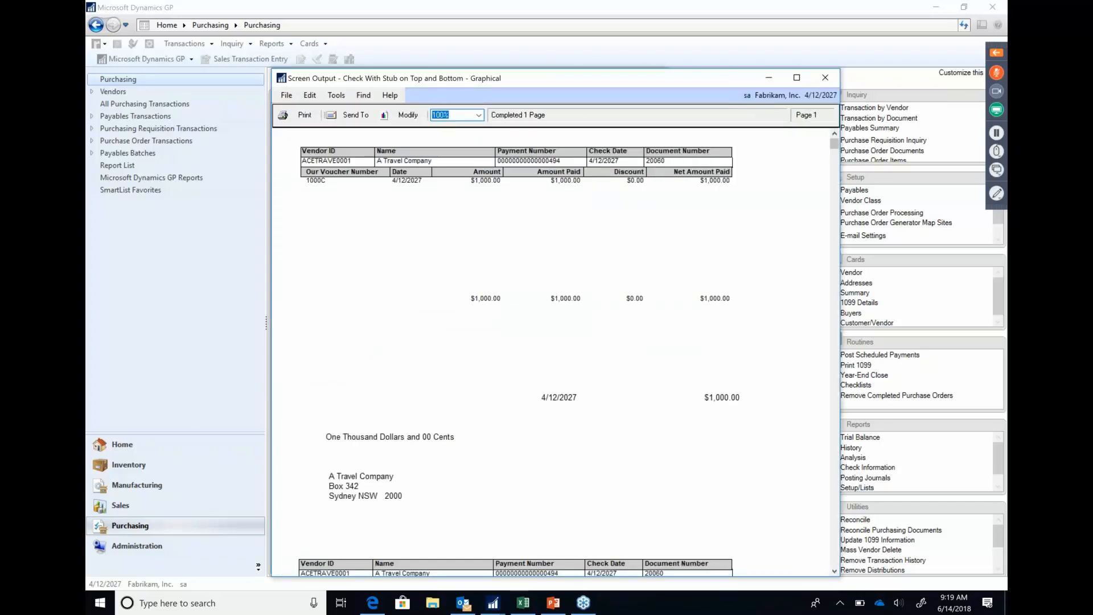
scroll(584, 357, down, 3)
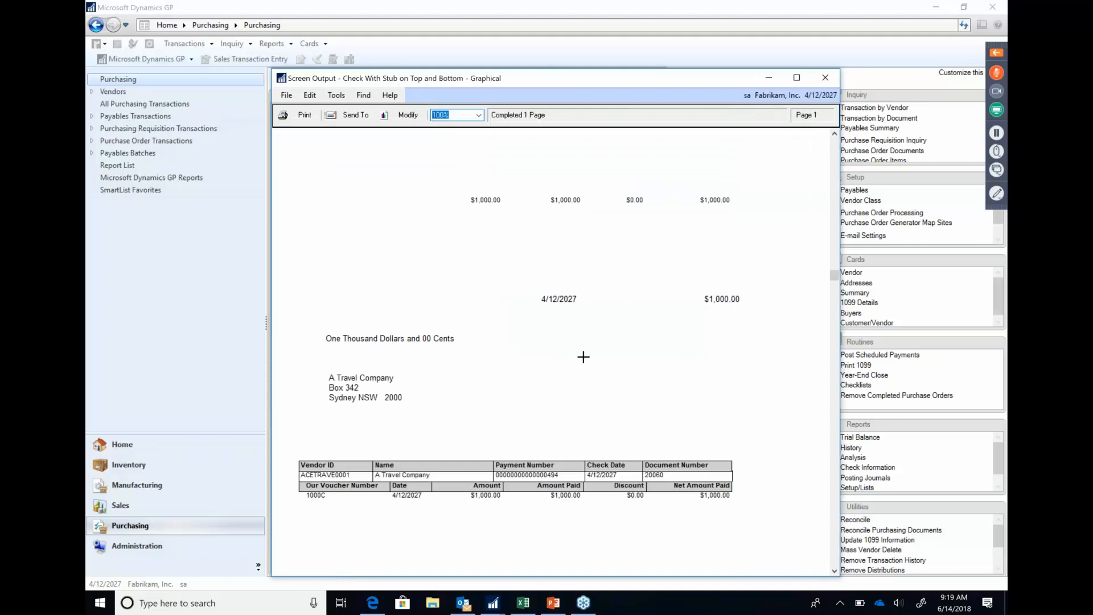
click(825, 78)
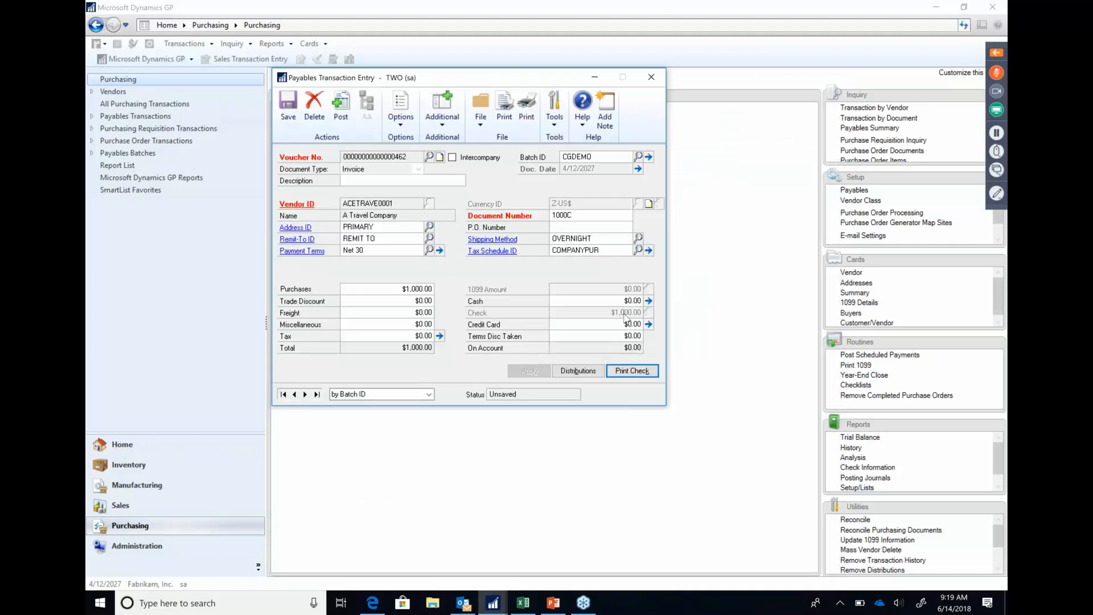
- Review the cash account in the invoice's distributions and close the payables transaction
click(590, 372)
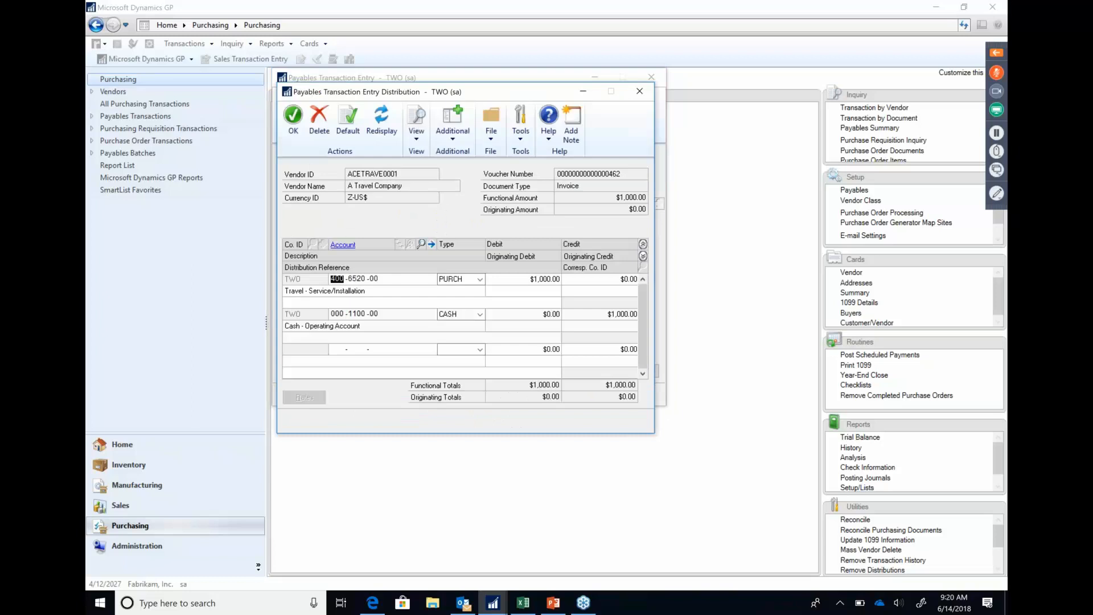
double_click(356, 313)
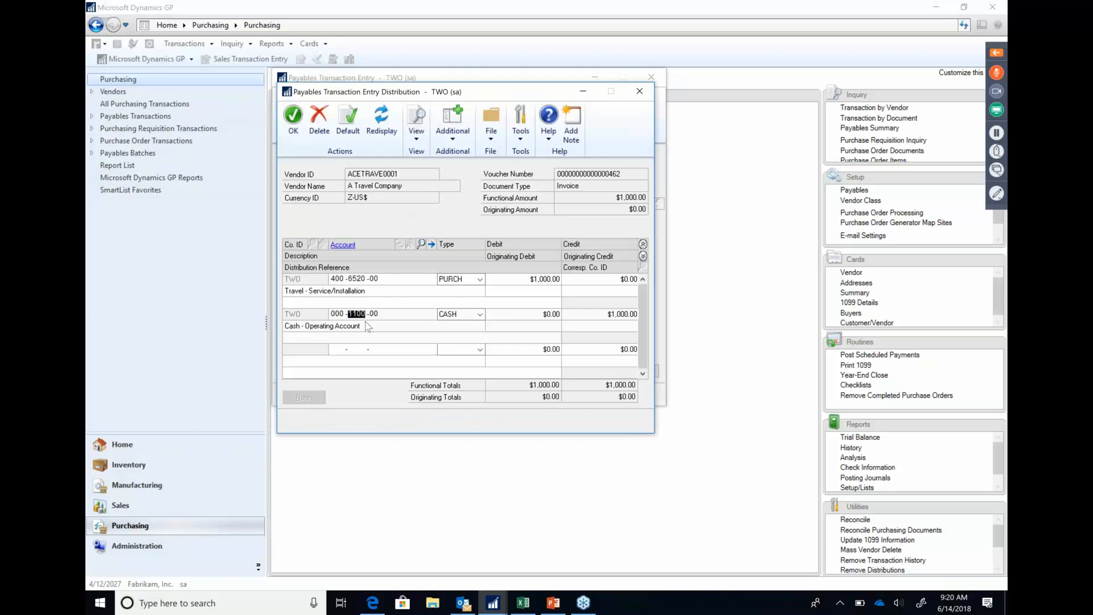
click(640, 92)
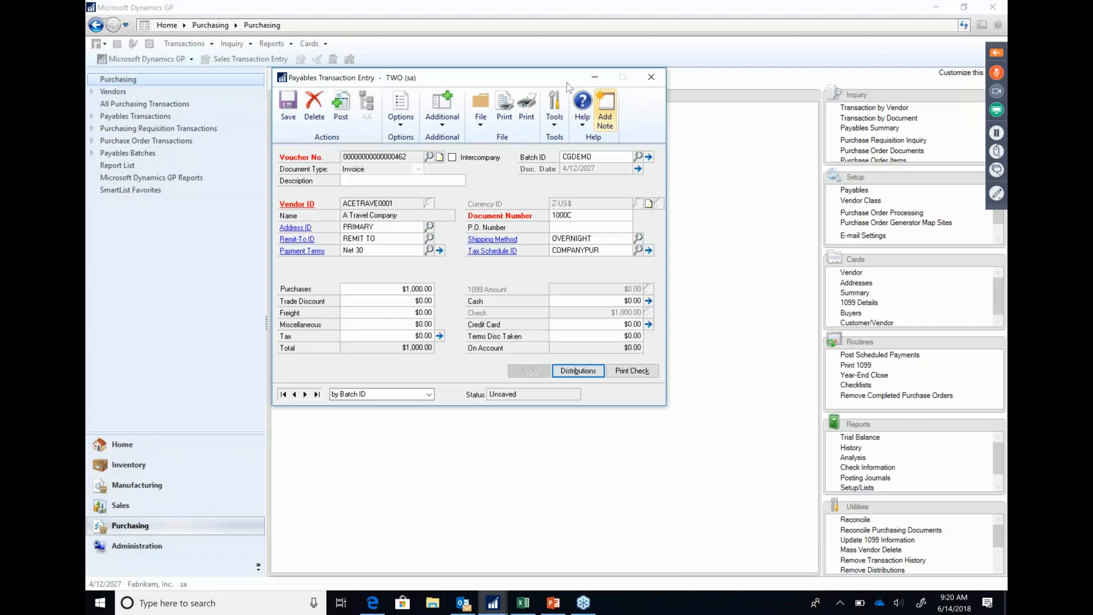
drag(567, 83, 603, 109)
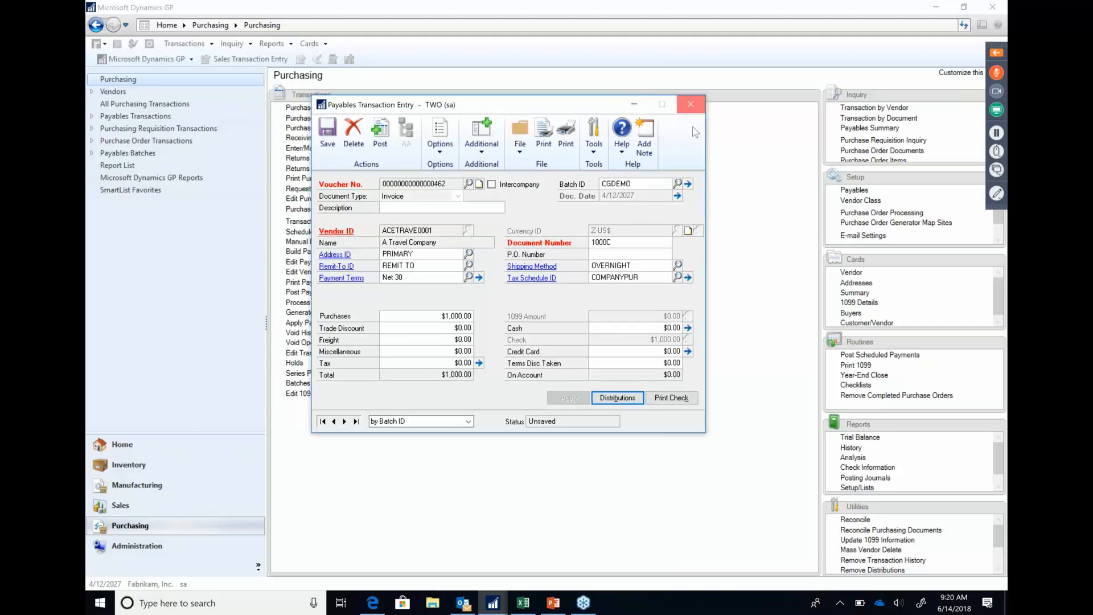
click(691, 104)
click(485, 337)
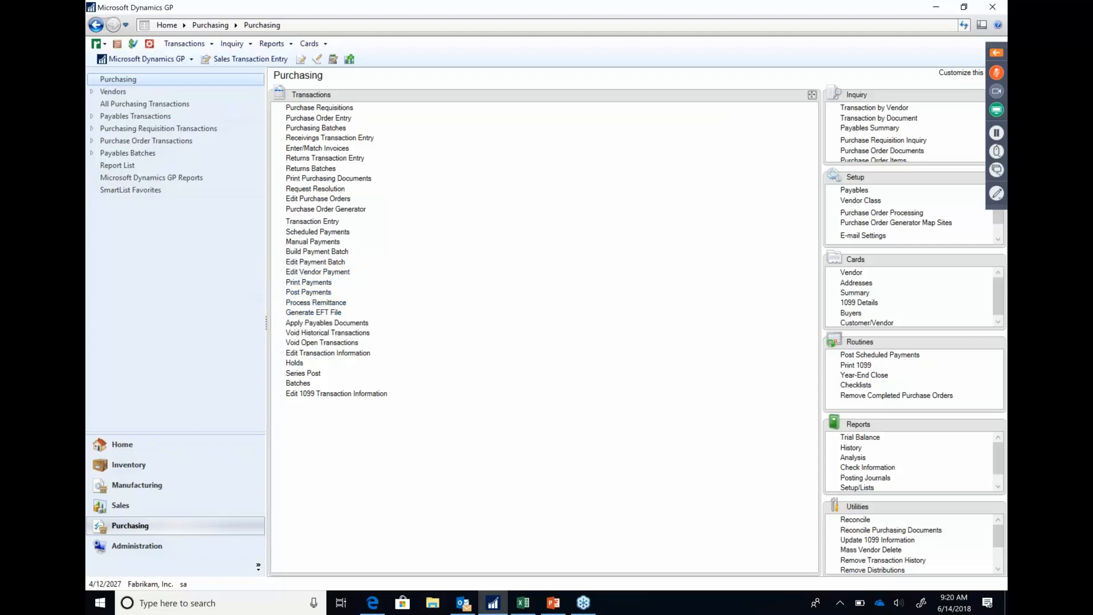
- Create a computer check payment batch CGDEMO with checkbook UPTOWN TRUST for building payments
click(329, 251)
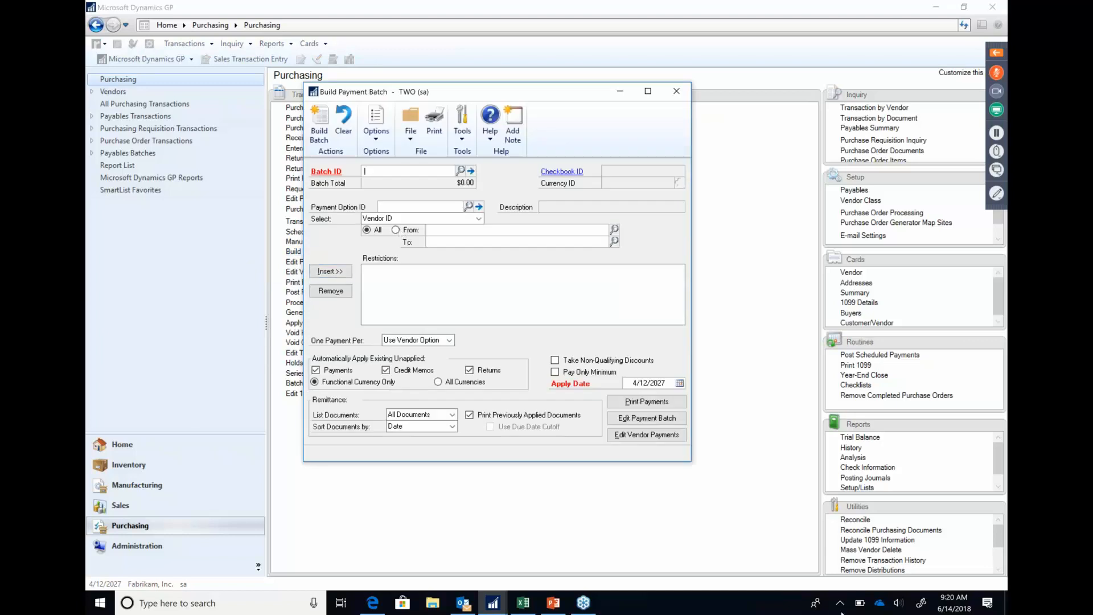
text(CGDEMO)
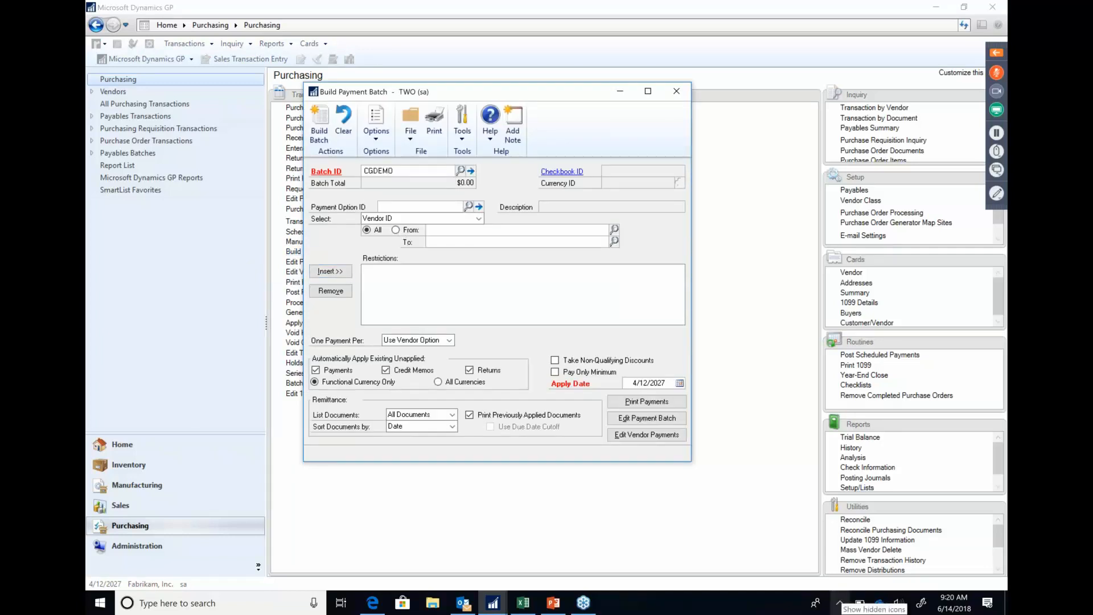
key(Tab)
key(Return)
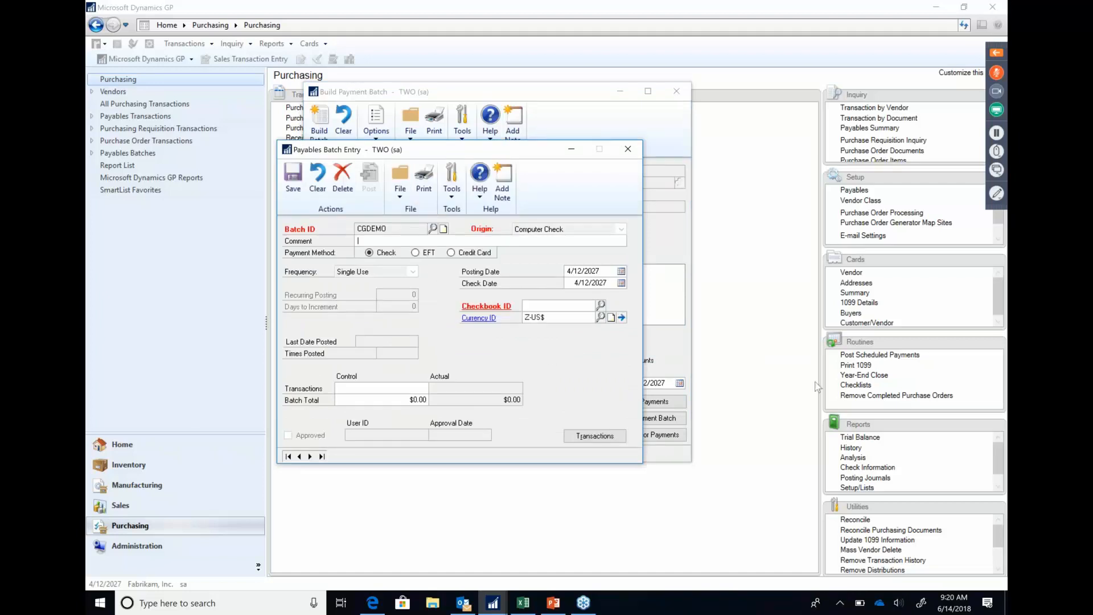
click(600, 304)
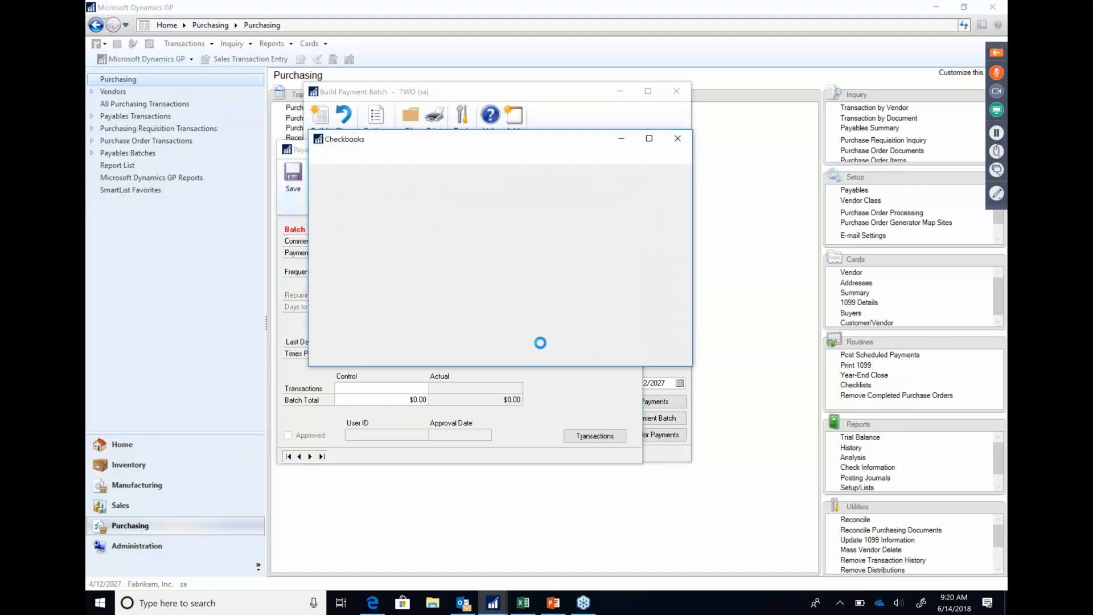
double_click(377, 304)
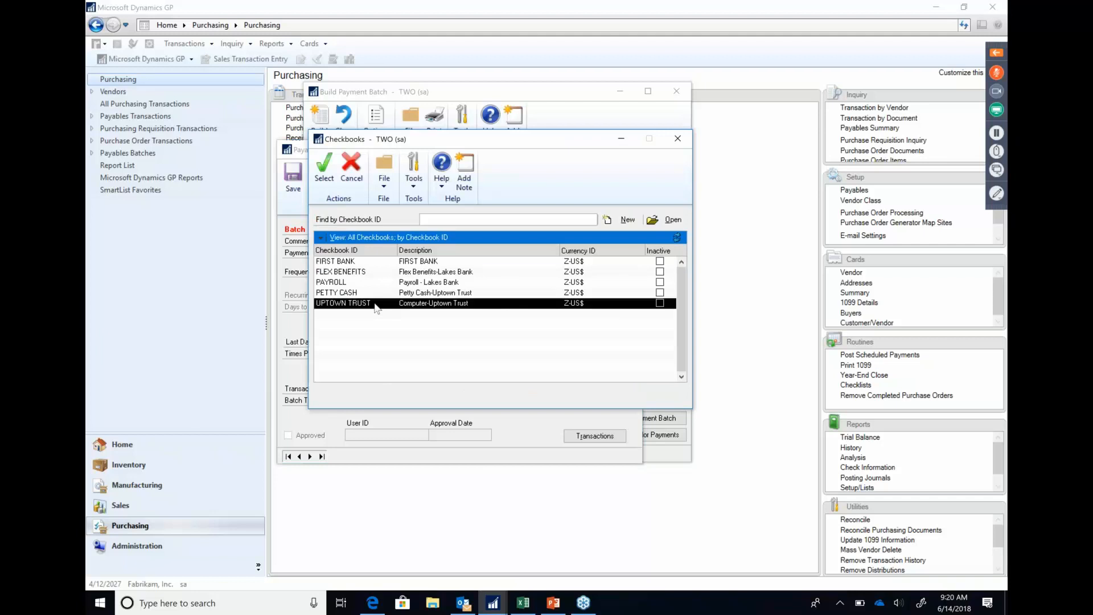
click(295, 181)
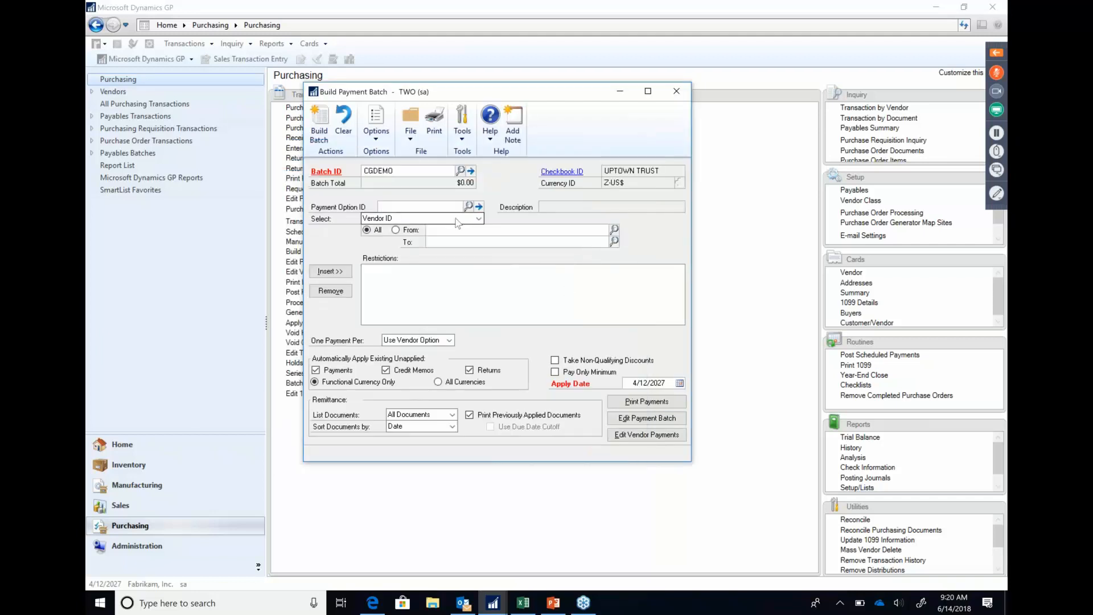
- Restrict the payment batch to a due date cutoff of 4/22/2027 with no discount date cutoff, and close the batch window
click(478, 219)
scroll(478, 252, down, 2)
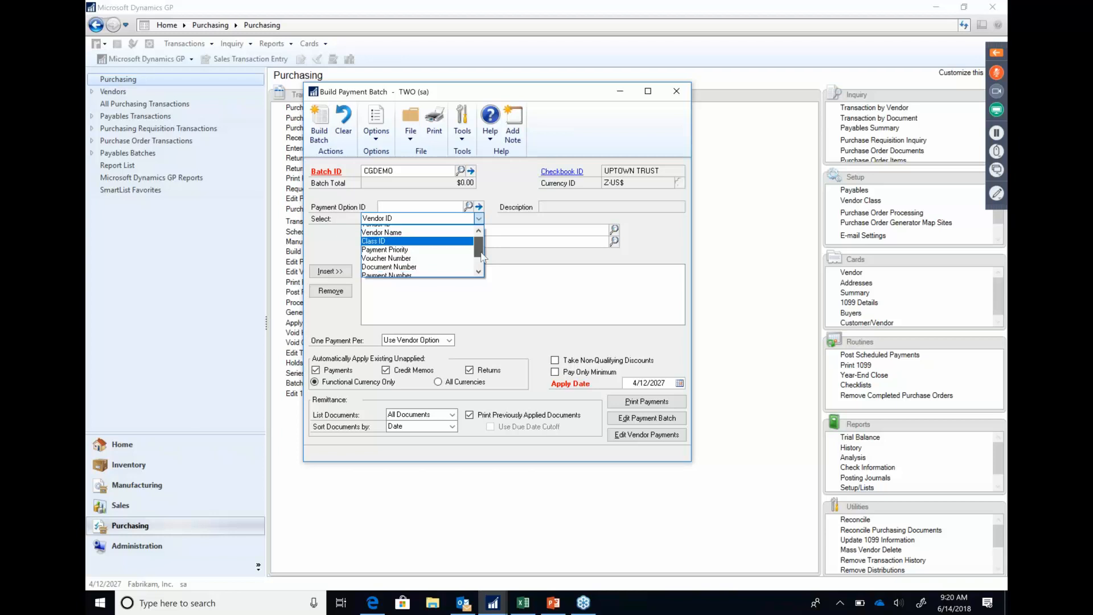
click(463, 271)
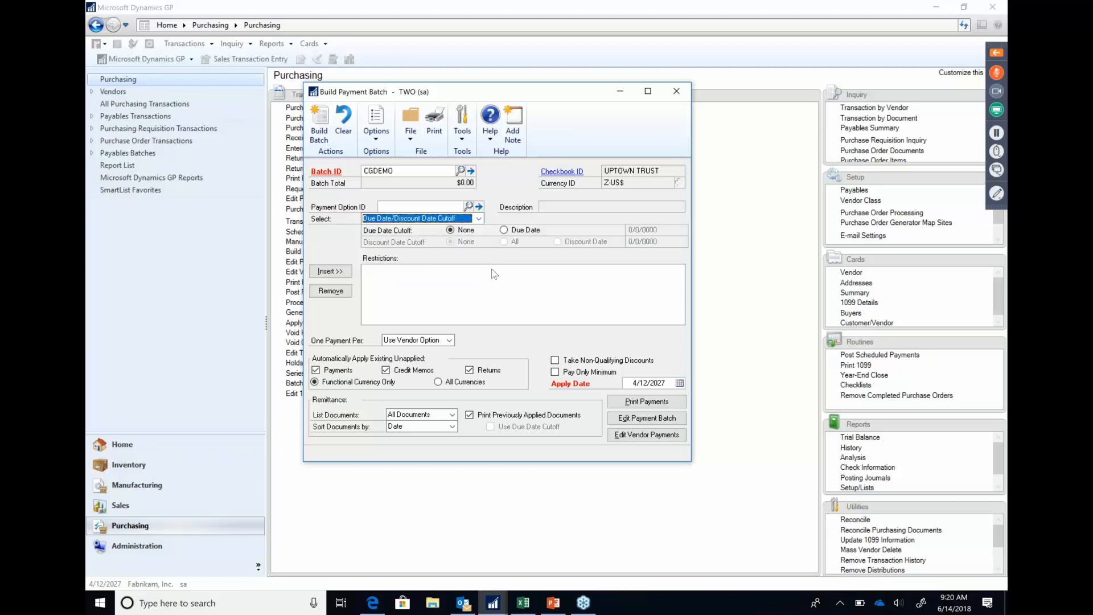
click(503, 231)
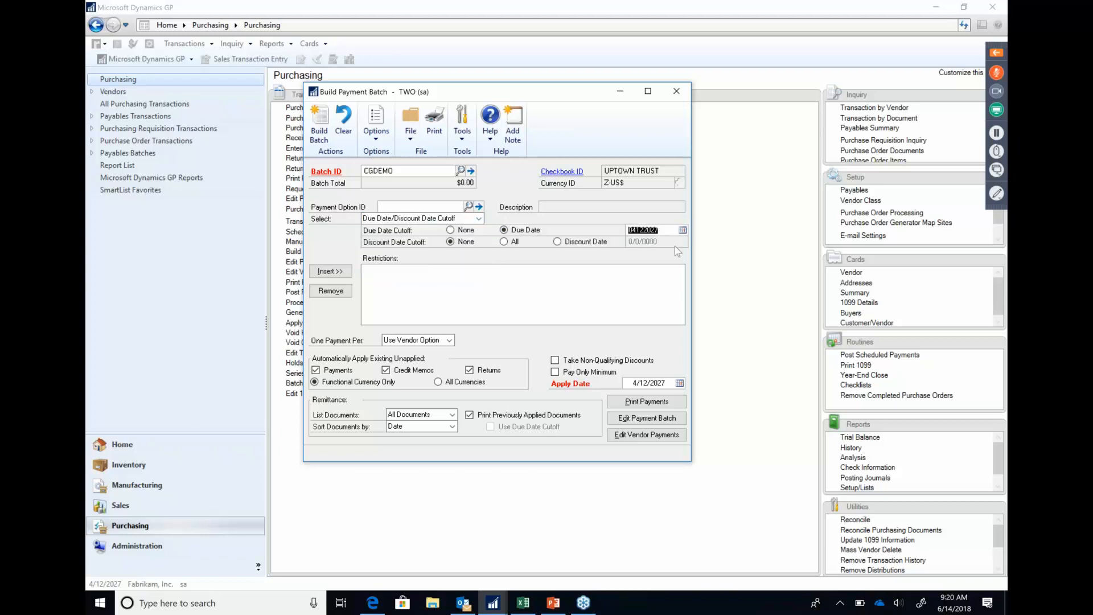
click(682, 230)
click(713, 300)
click(332, 272)
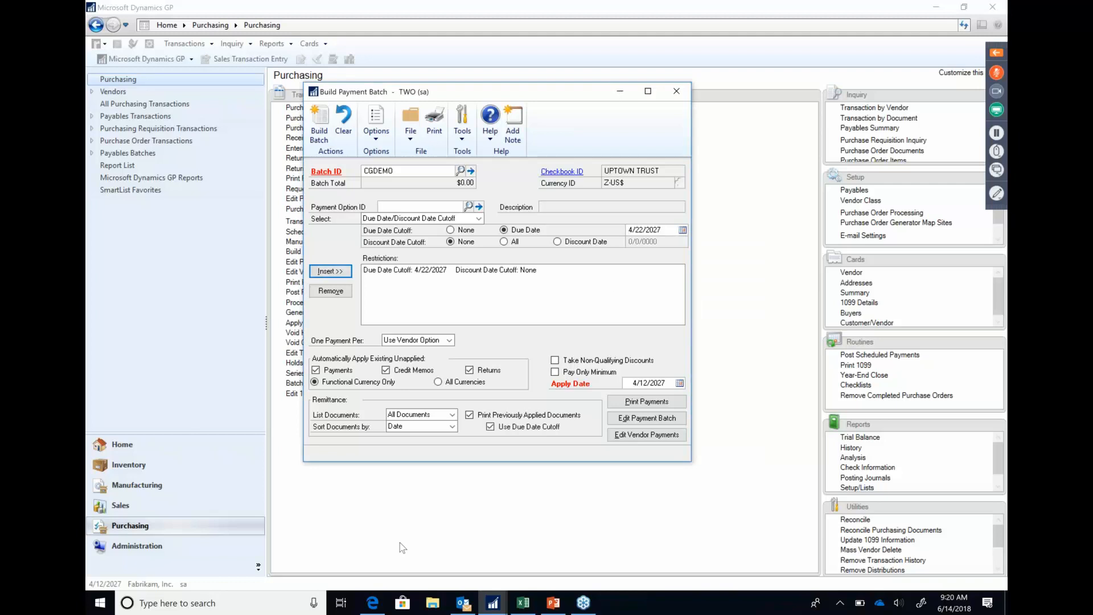
mouse_move(463, 603)
click(676, 91)
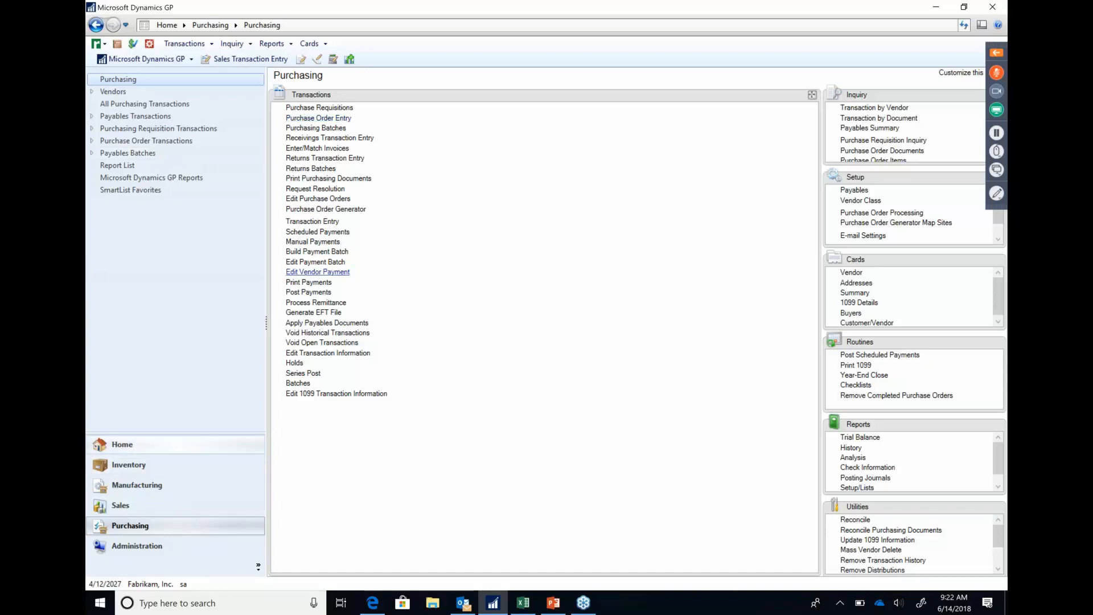
- Open Contract Maintenance, reposition its window to view the contract pricing fields, and close it
click(116, 44)
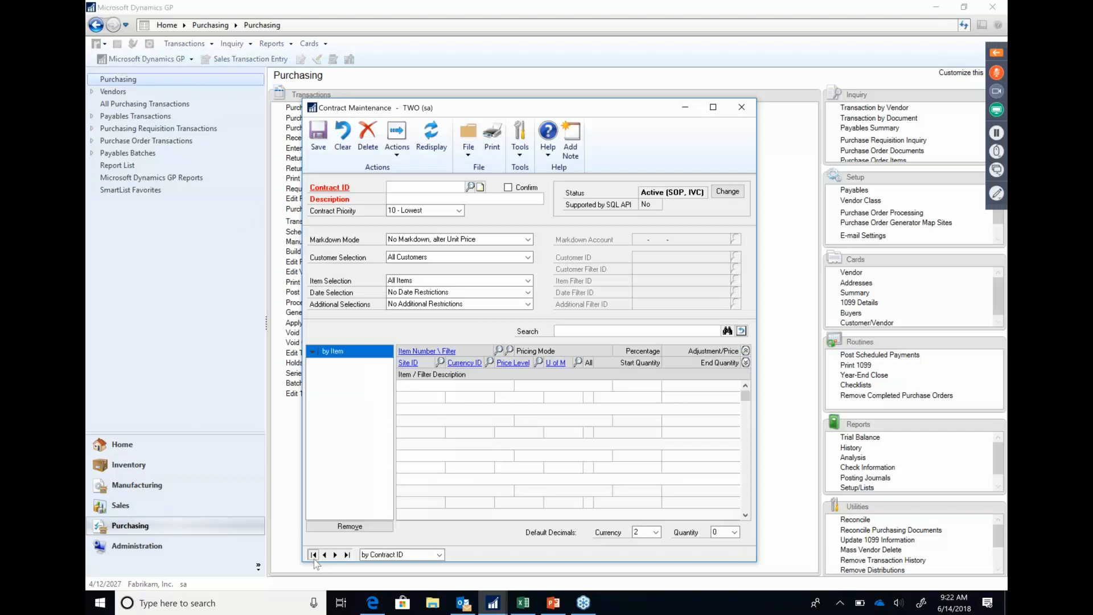
drag(647, 111, 689, 88)
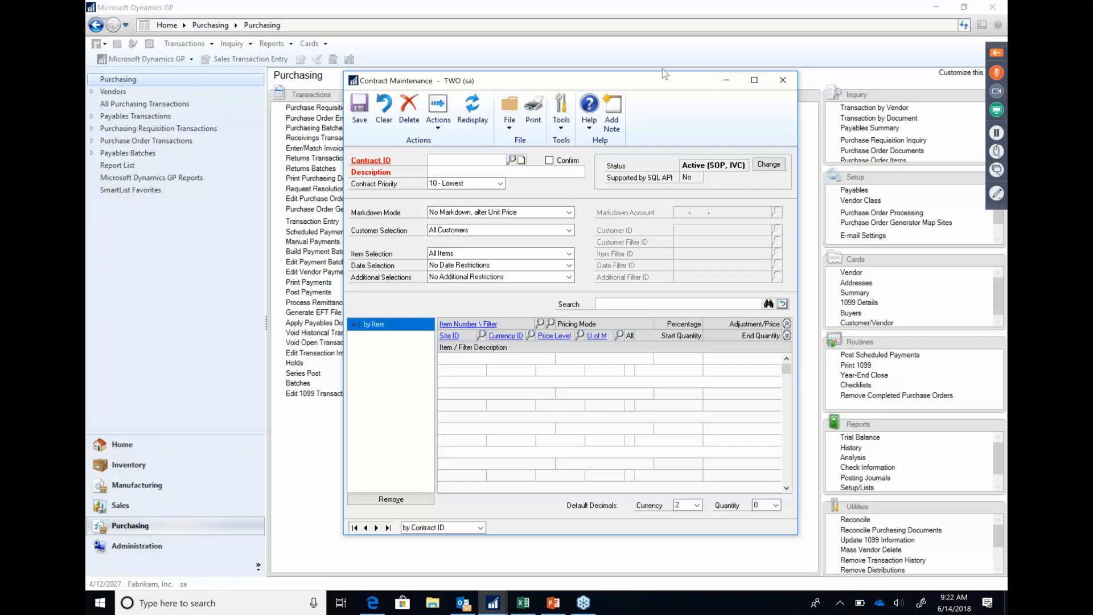
drag(665, 74, 657, 68)
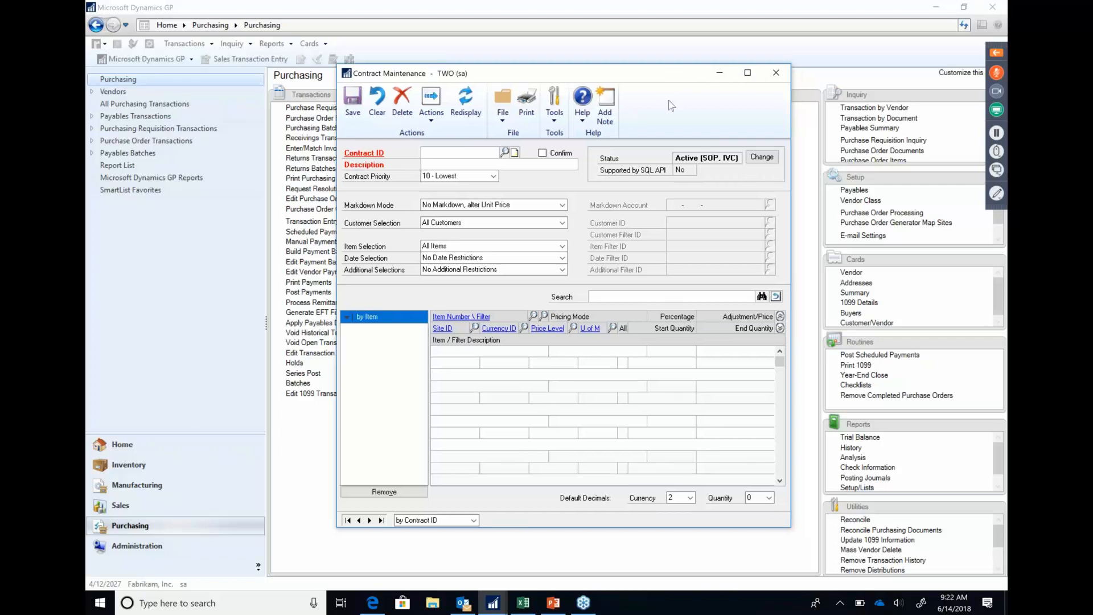
click(776, 74)
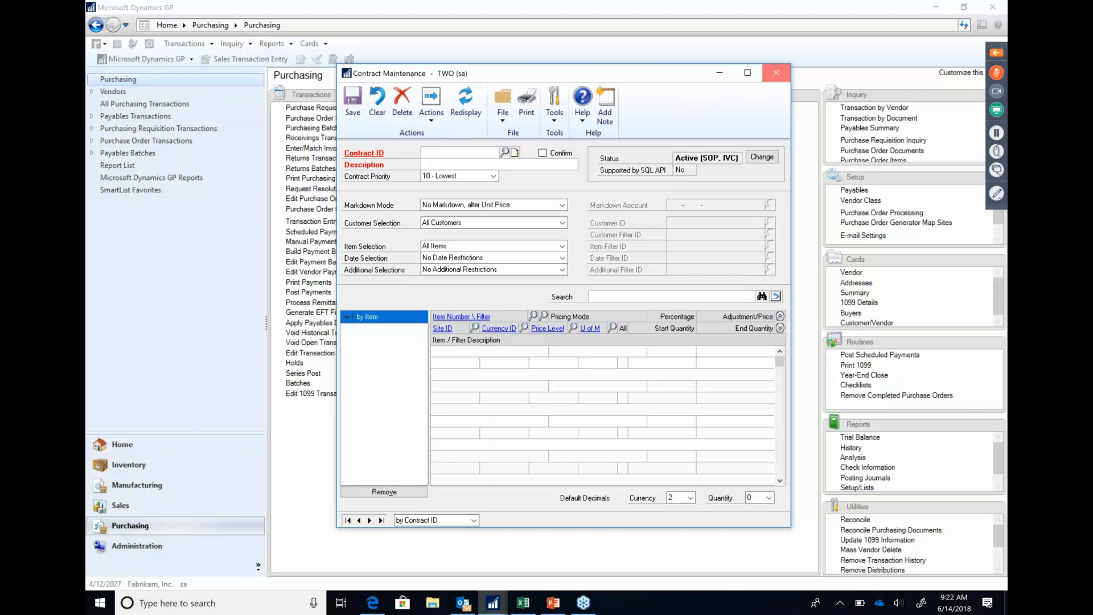